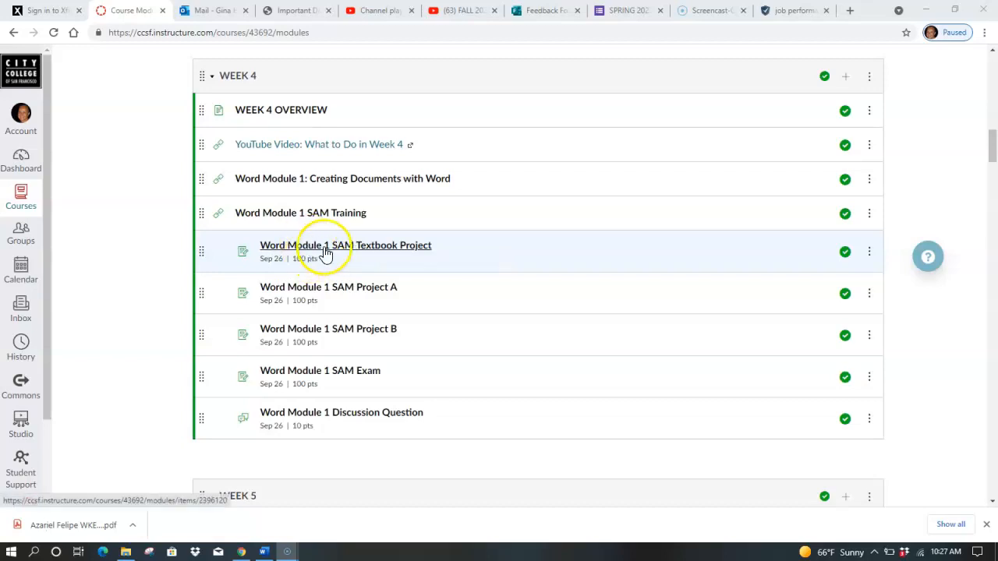
Open the Week 4 Word Module 1 SAM Textbook Project, load it in a new window and start the assignment
click(325, 255)
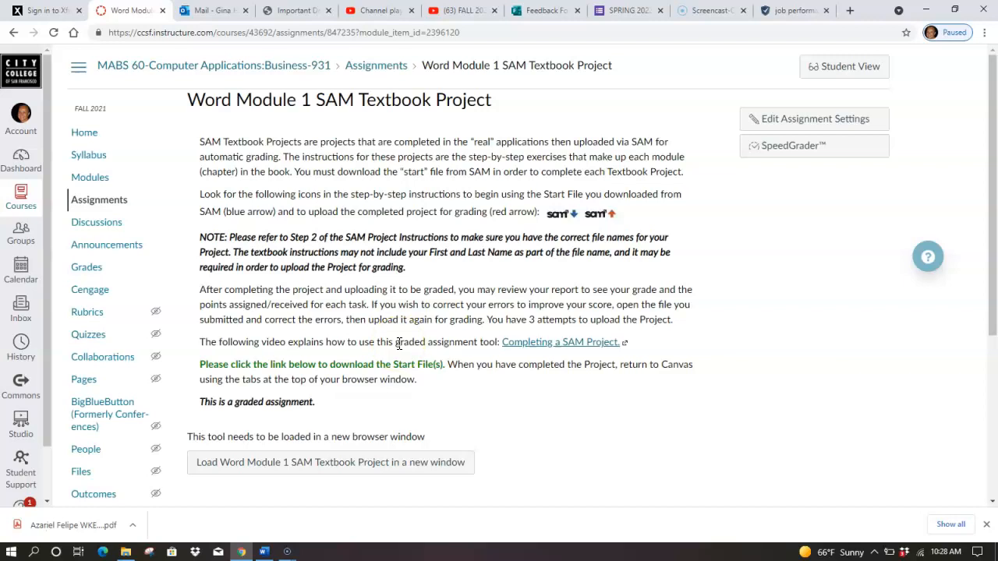
scroll(370, 403, down, 1)
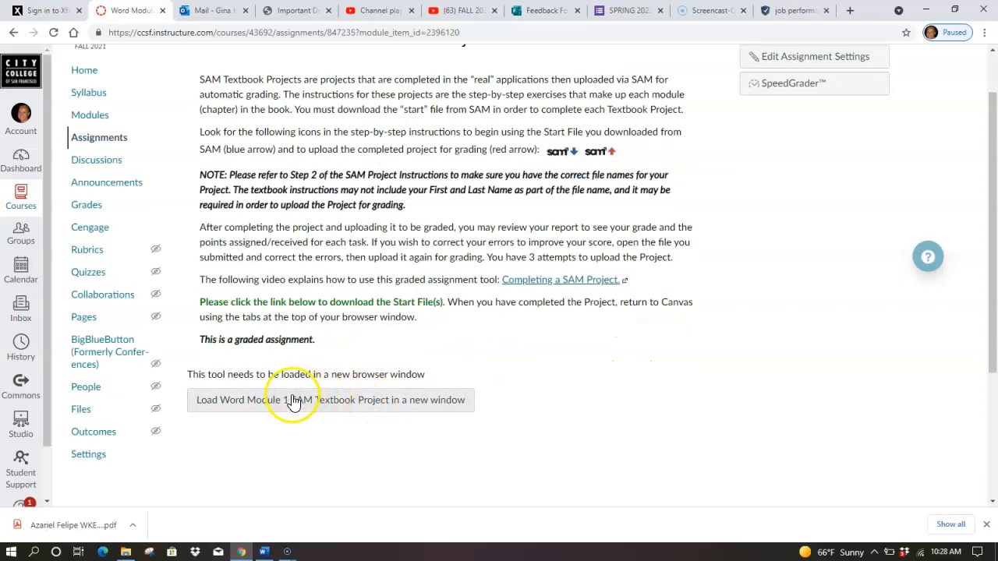
click(341, 404)
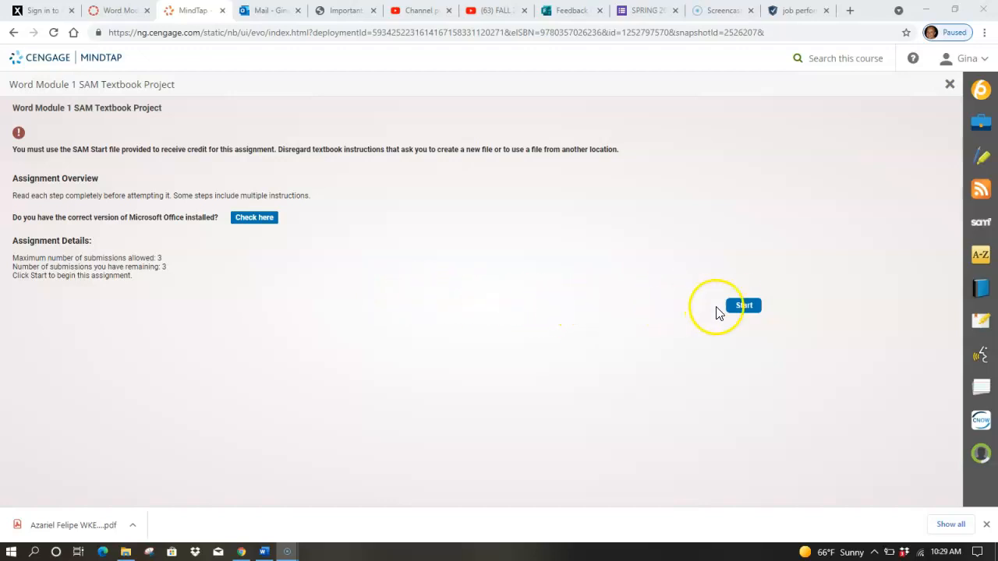
click(745, 307)
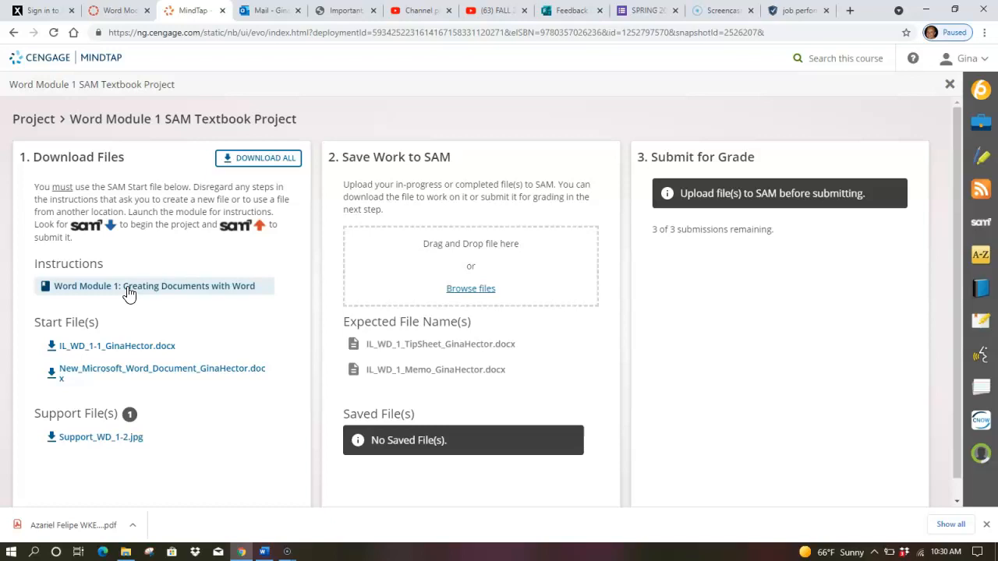
Download all the project files and show the downloaded IL_WD_1-1 document in its folder
click(248, 159)
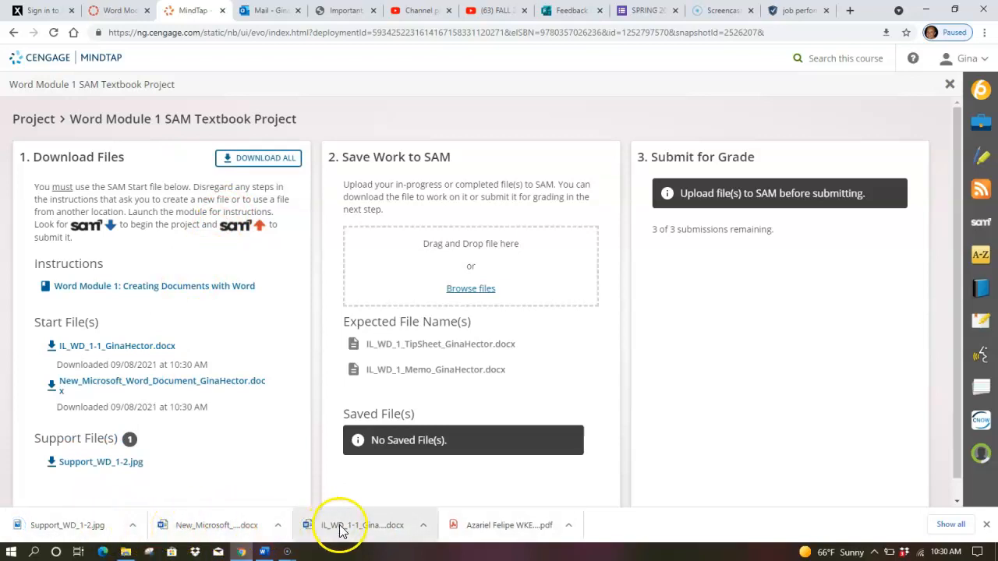
click(424, 528)
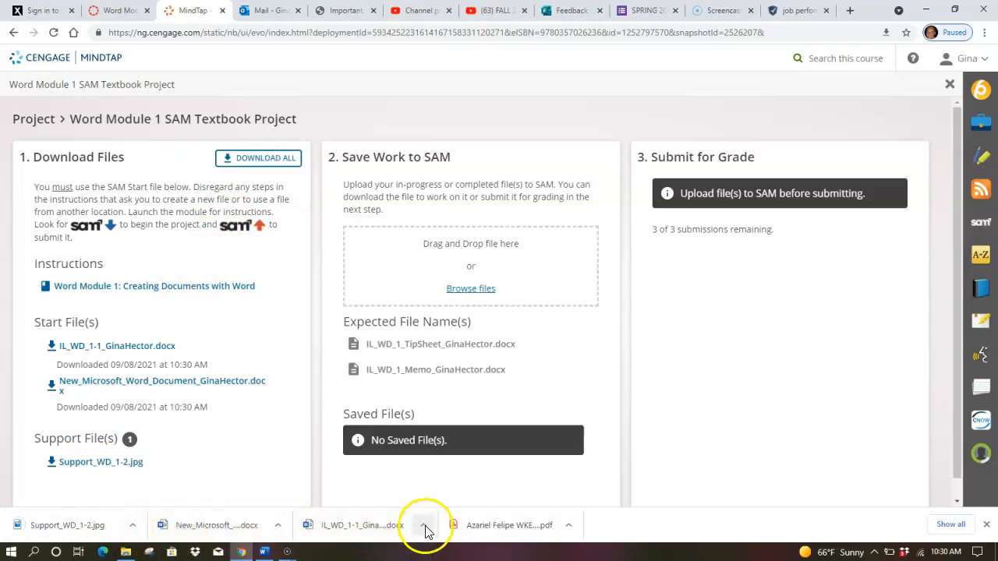
click(425, 528)
click(489, 492)
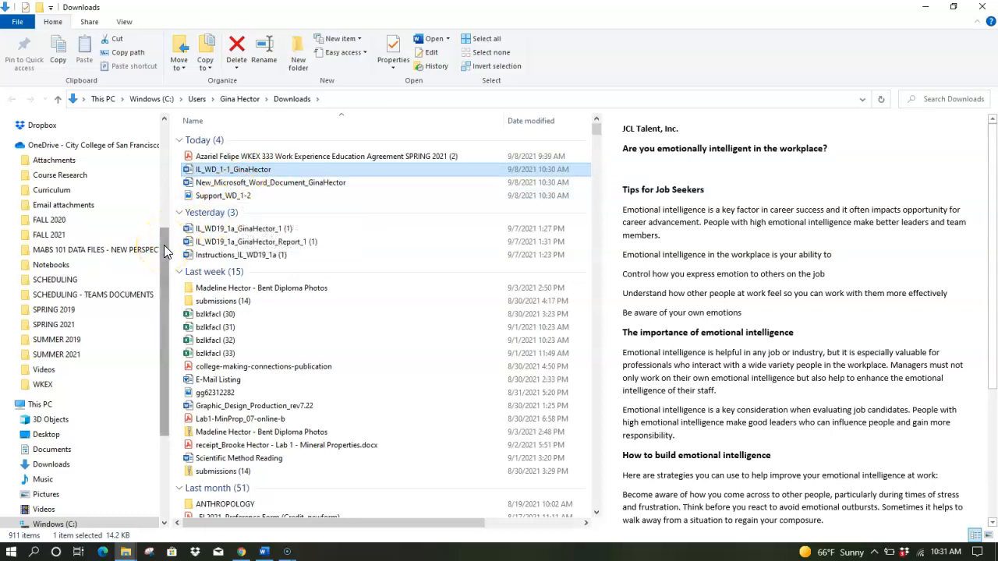
Move the two Word start files and Support_WD_1-2 from Downloads into the Desktop folder MABS 60 HOMEWORK, and open that folder
drag(164, 245, 160, 132)
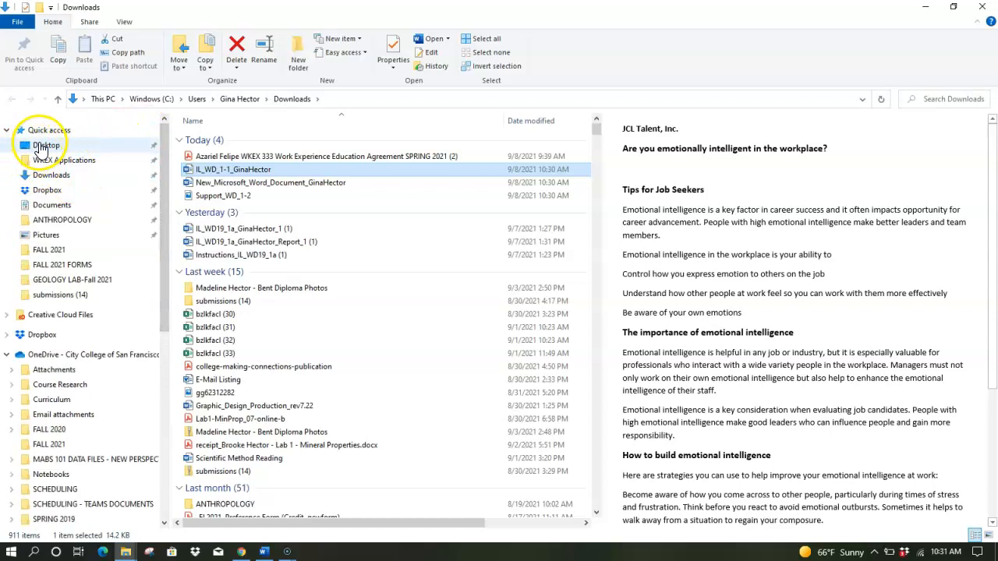
scroll(27, 160, down, 1)
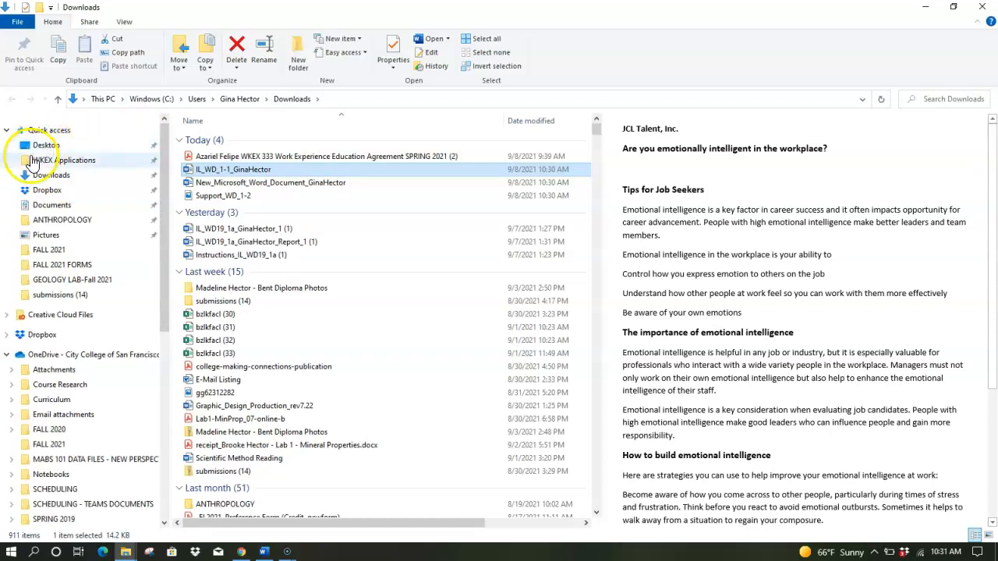
scroll(93, 287, down, 1)
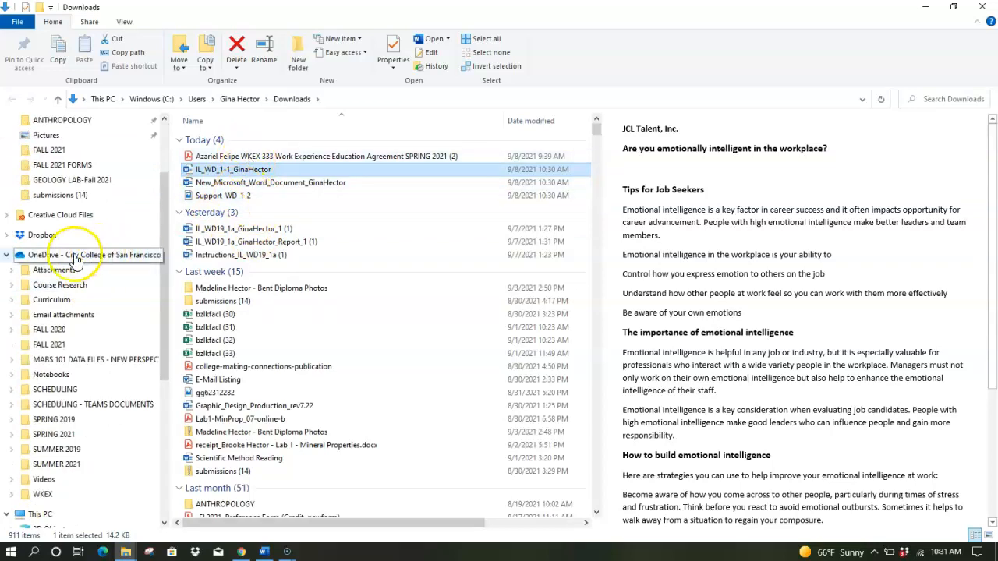
scroll(78, 257, down, 1)
scroll(56, 255, down, 4)
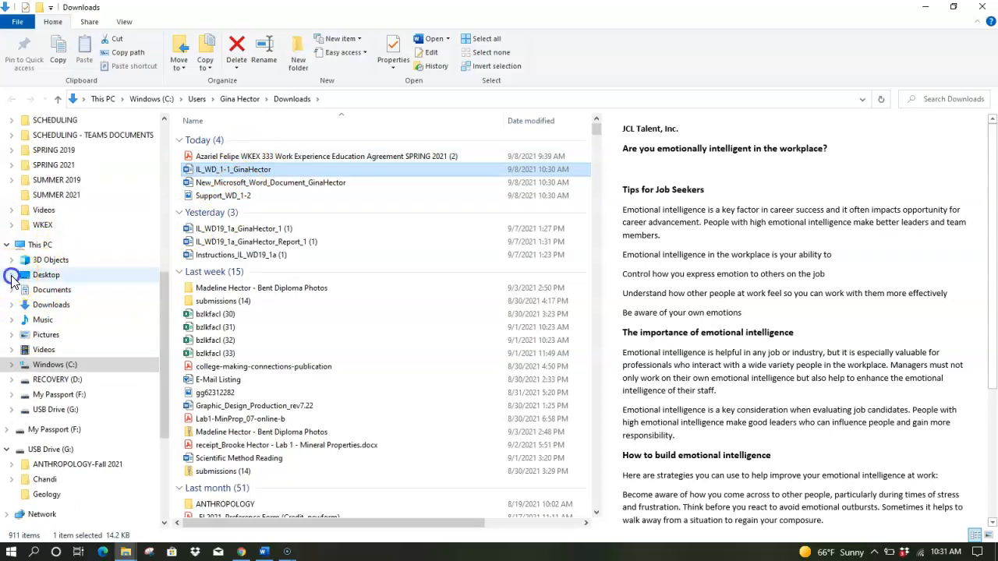
click(11, 275)
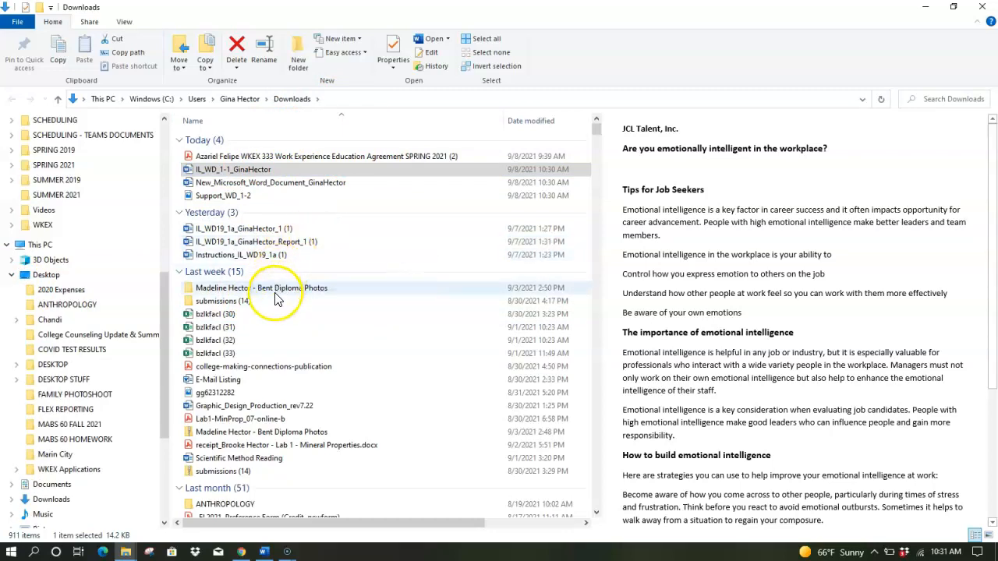
scroll(272, 292, down, 1)
scroll(133, 309, down, 1)
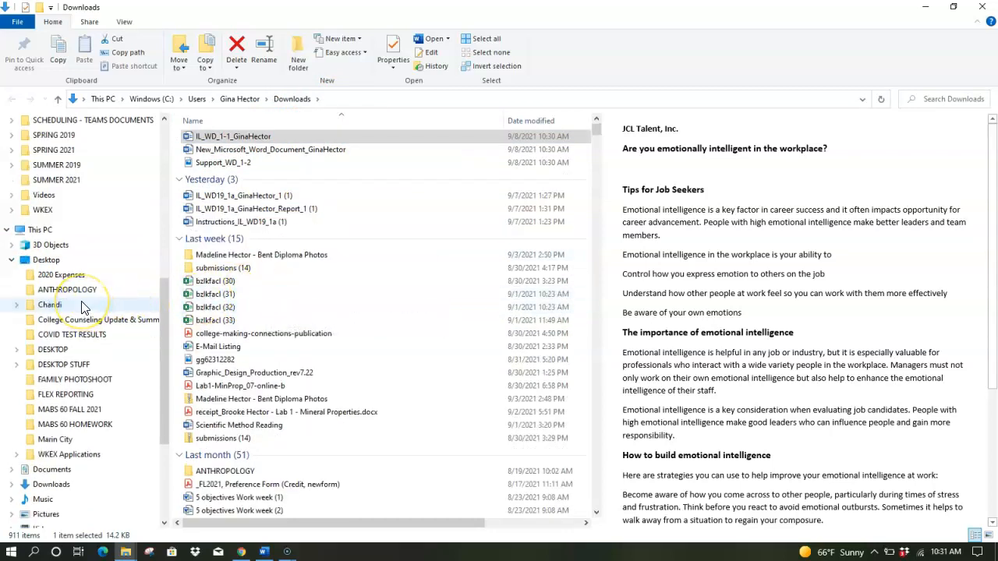
scroll(83, 306, down, 5)
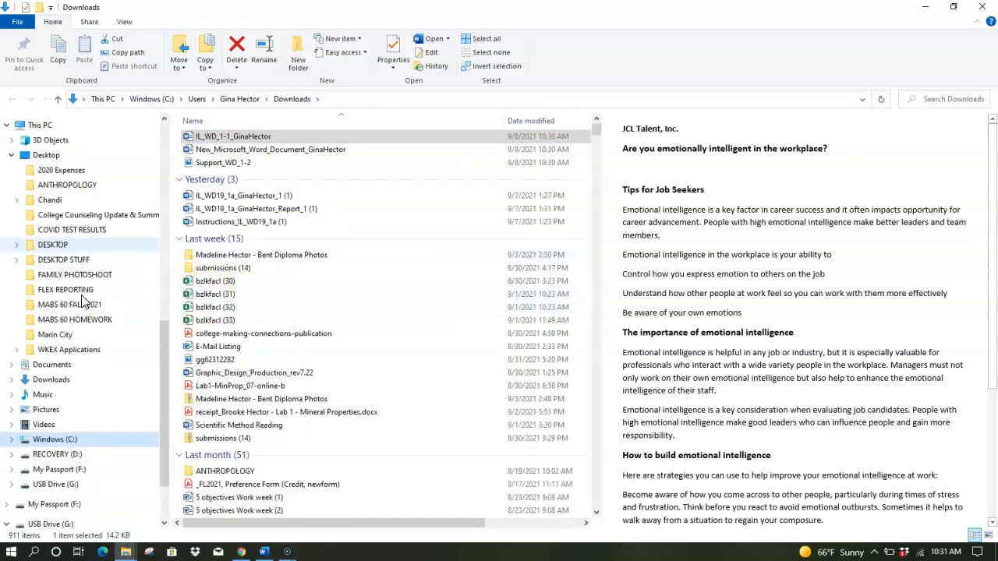
scroll(83, 303, down, 2)
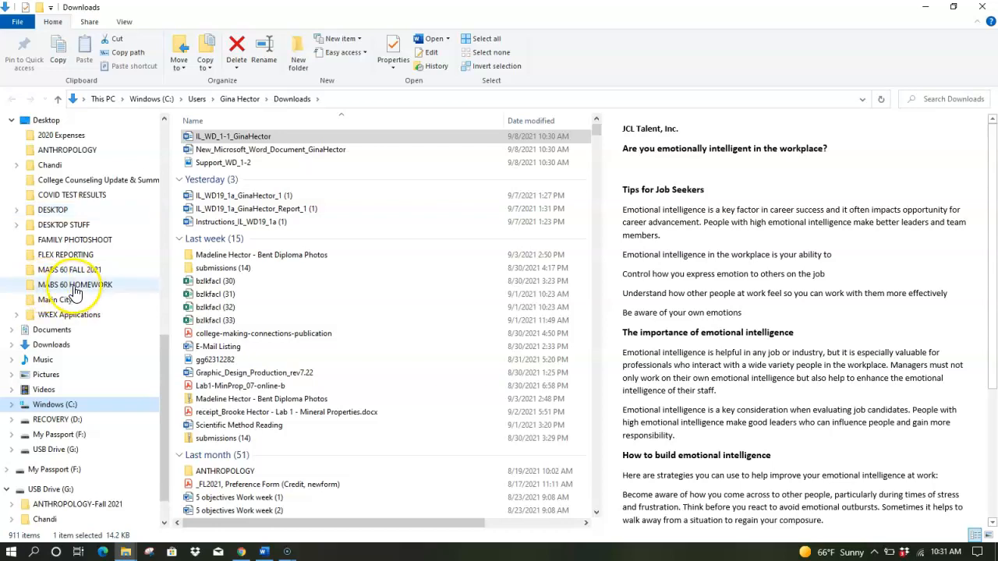
scroll(74, 293, down, 1)
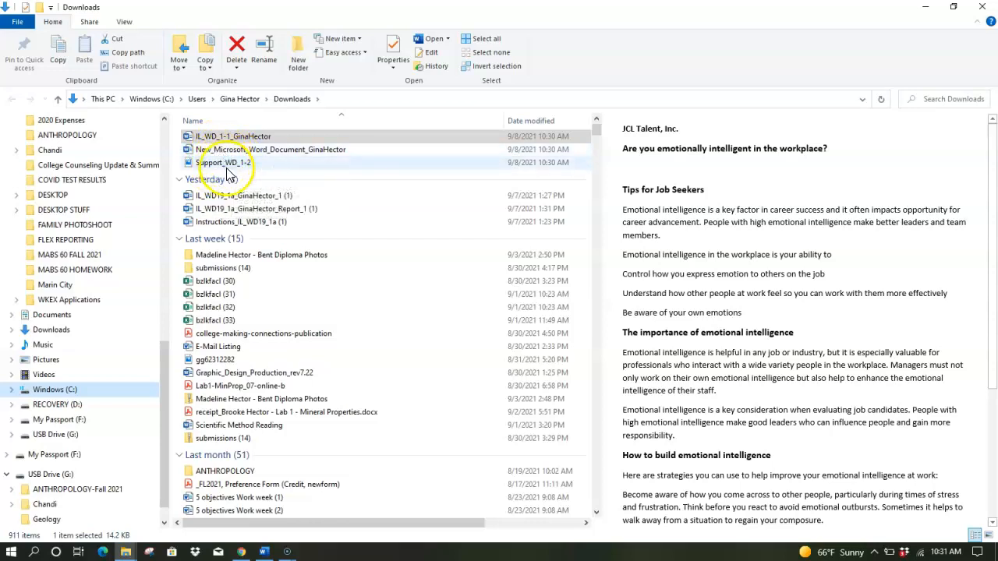
shift+click(222, 163)
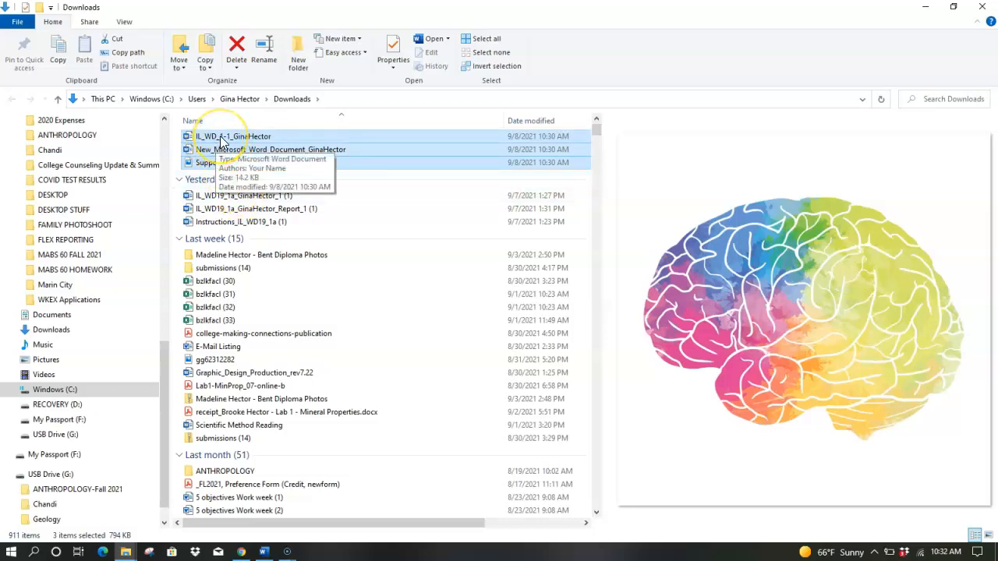
drag(221, 141, 111, 278)
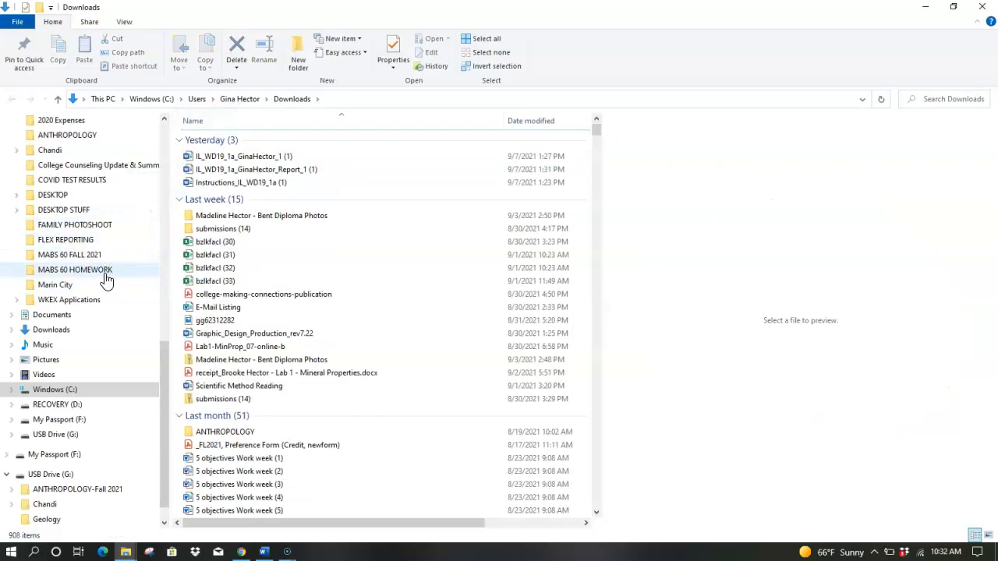
click(92, 272)
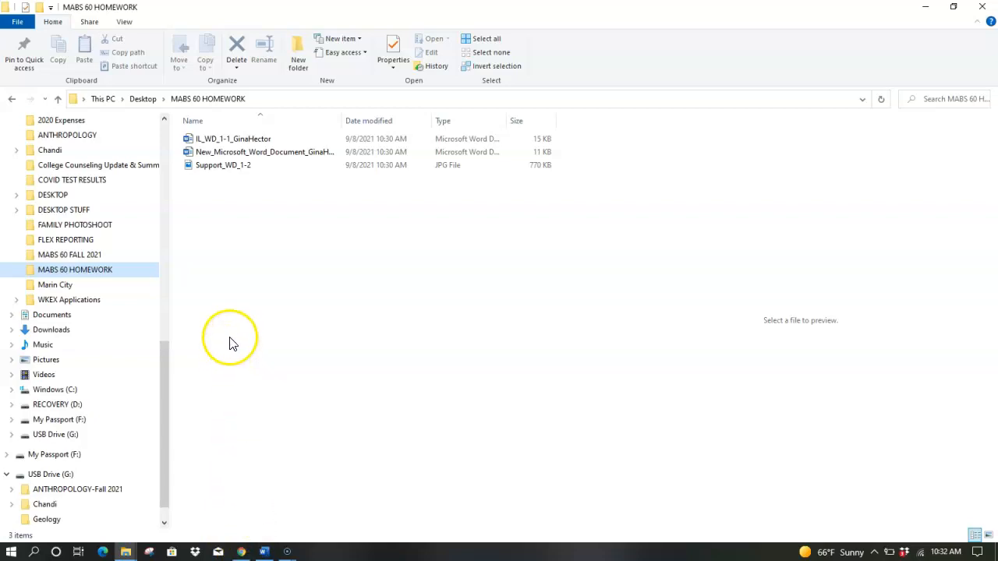
Open the IL_WD_1-1 start document to view its contents, and close it
click(239, 140)
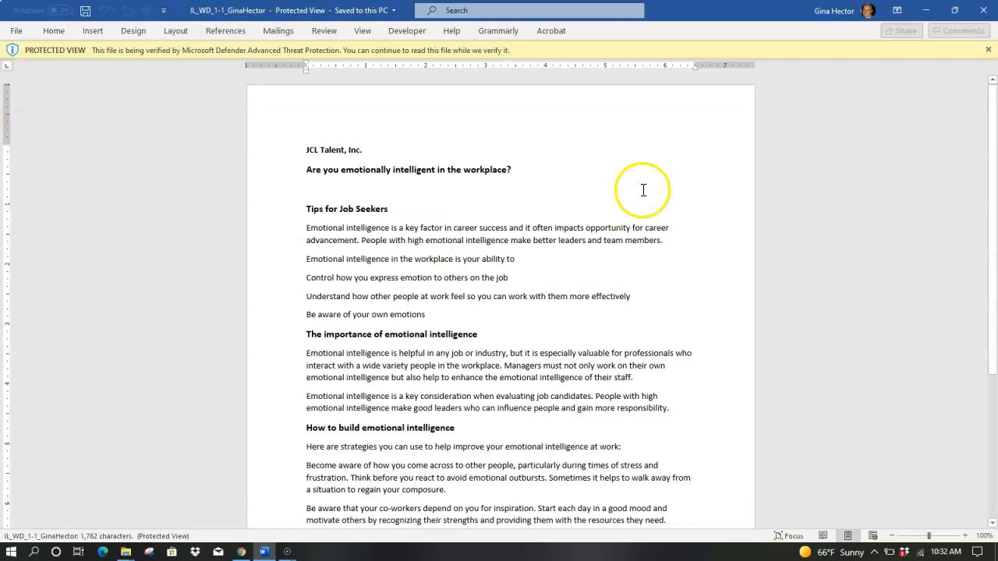
click(985, 12)
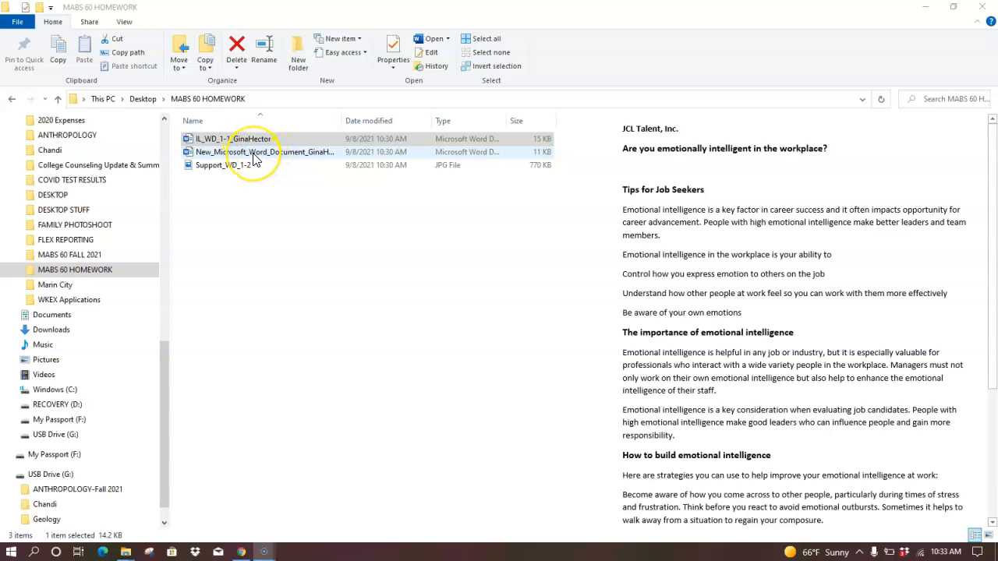
Open the New_Microsoft_Word_Document start file from the homework folder and enable editing
click(253, 154)
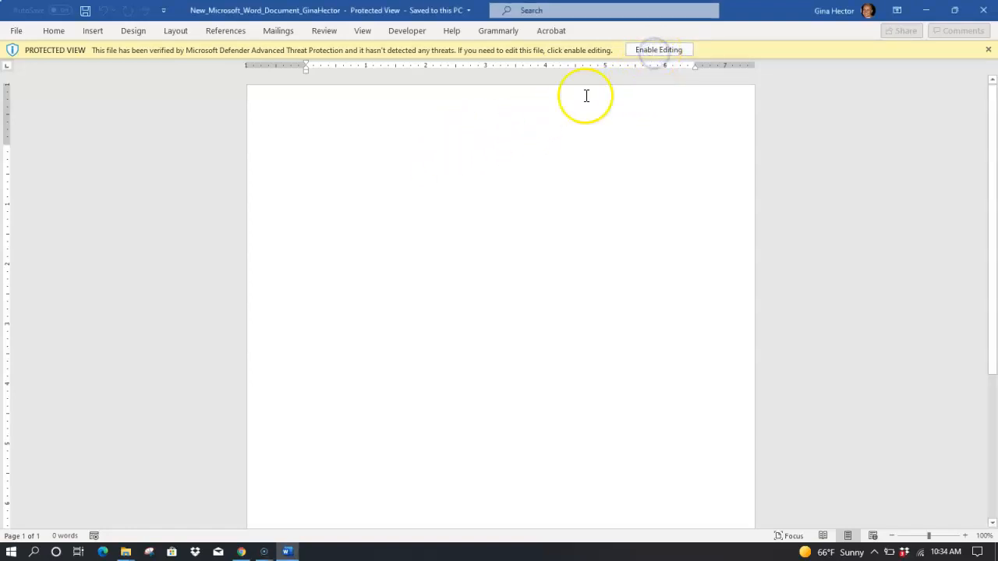
click(647, 51)
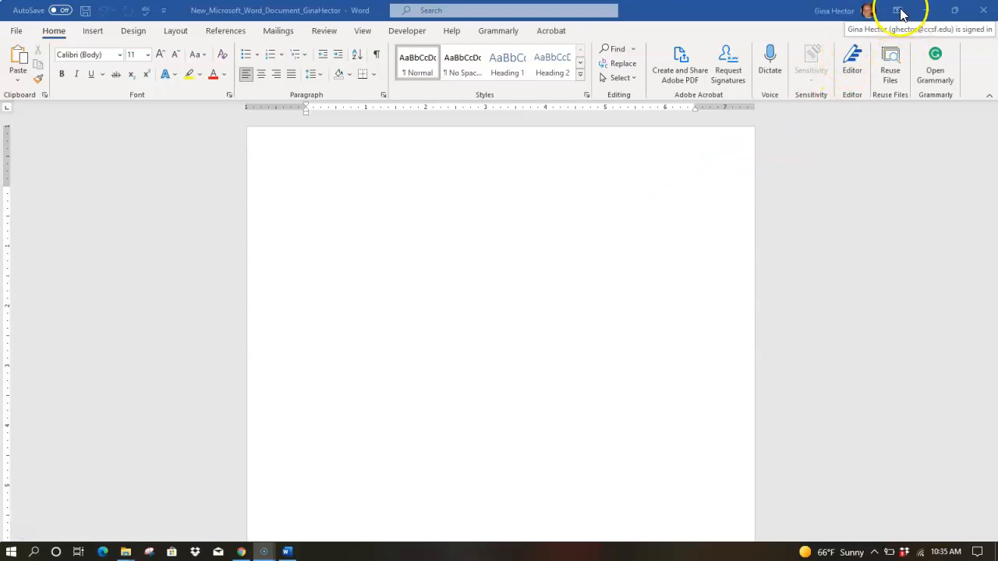
Set the ribbon display to Auto-hide, and restore it to Show Tabs and Commands
click(897, 12)
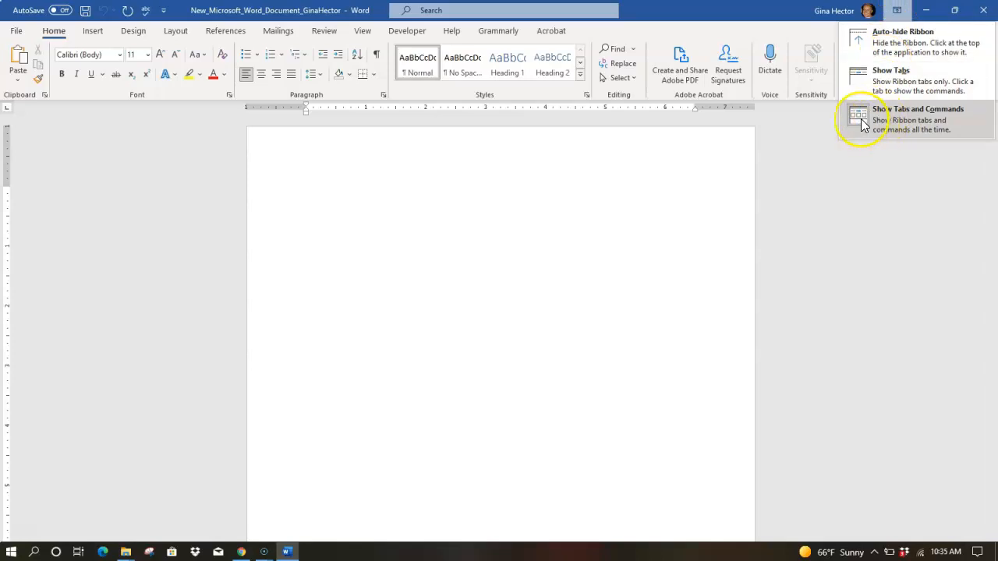
click(888, 47)
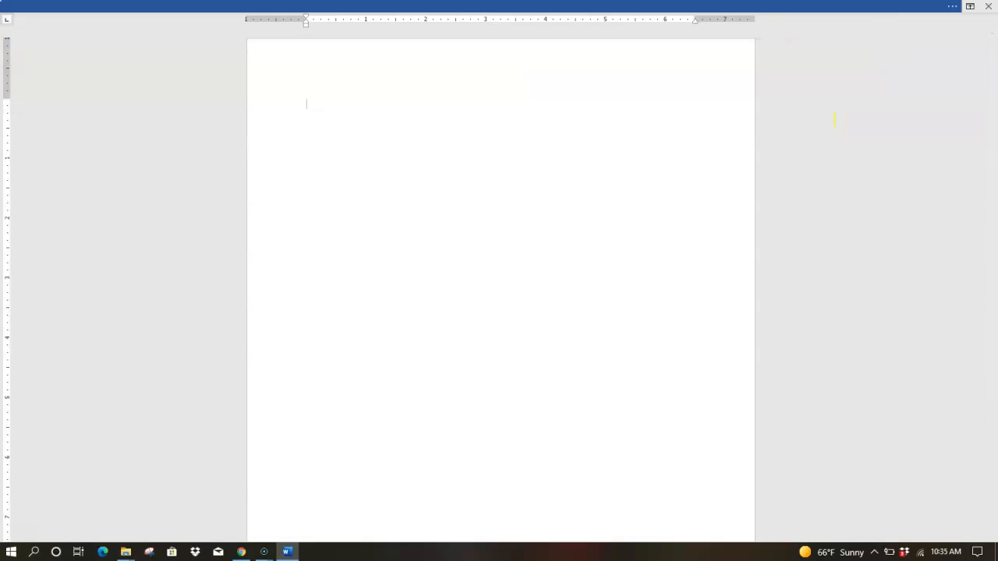
click(970, 9)
click(893, 111)
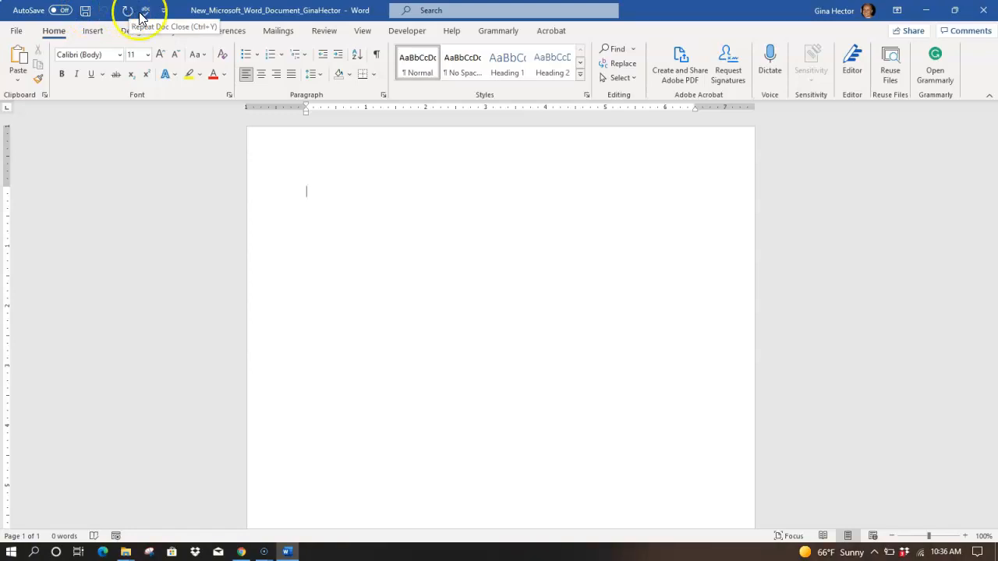
Examine the commands available for customizing the Quick Access Toolbar, and leave the list without changing anything
click(165, 11)
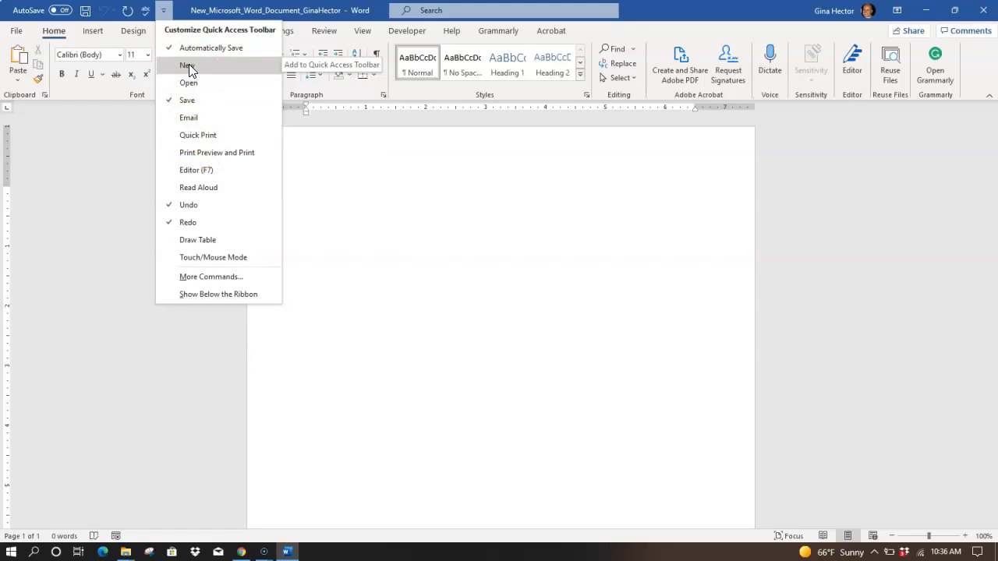
click(178, 8)
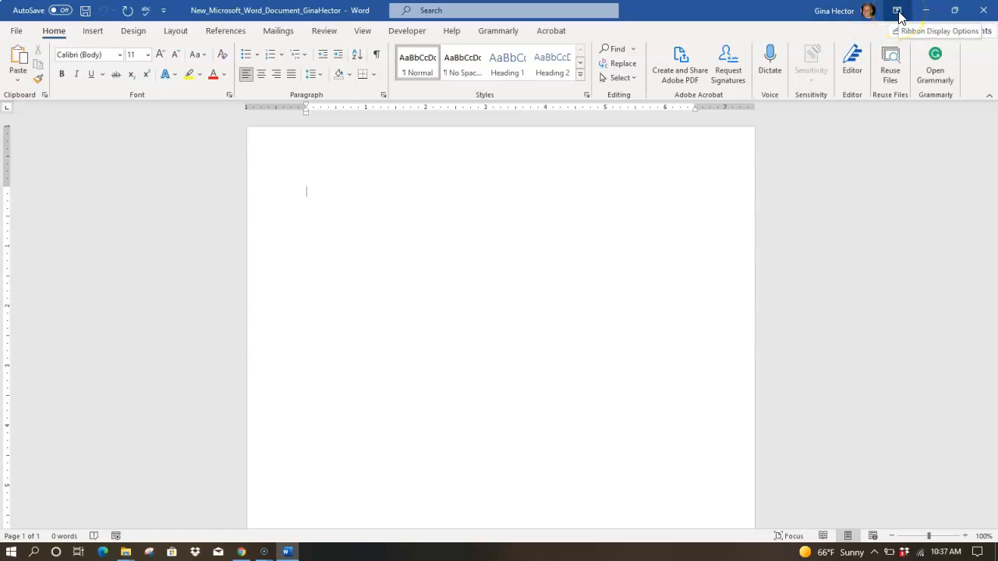
Restore the document window to a smaller size, widen it, and maximize it again
click(954, 14)
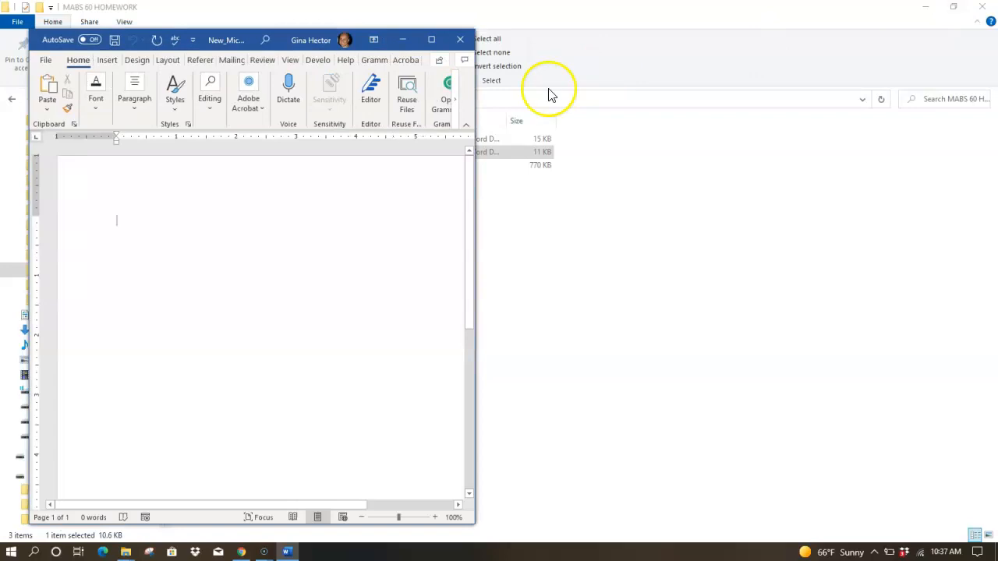
drag(475, 85, 686, 81)
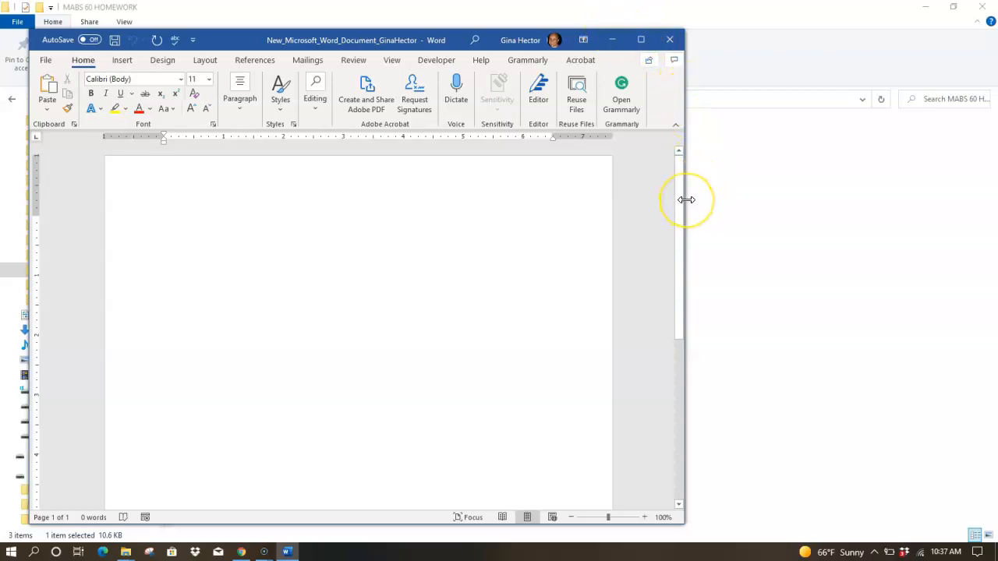
click(641, 42)
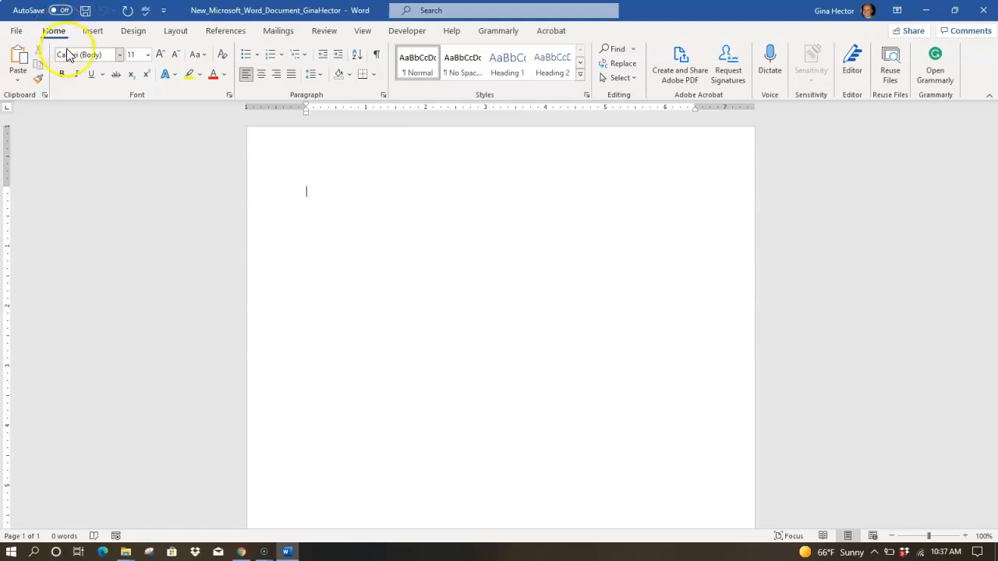
Examine the Insert, Layout and References commands on the ribbon, and return to the Home commands
click(93, 33)
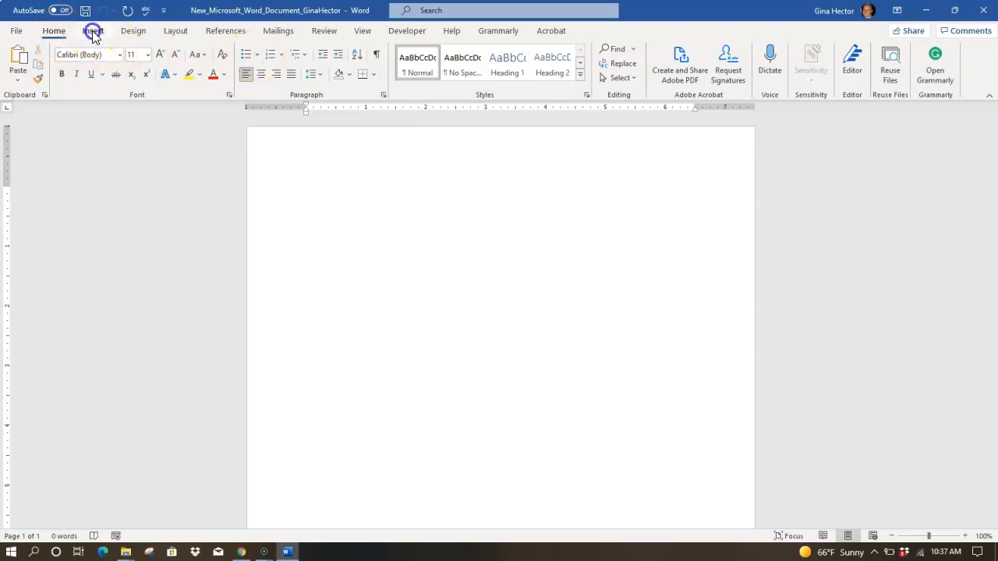
click(96, 33)
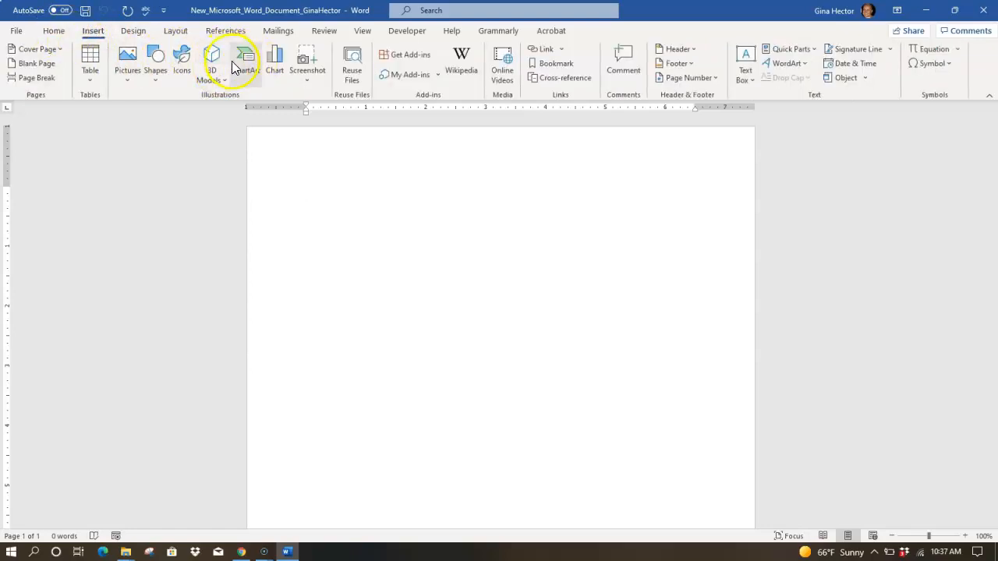
scroll(231, 61, down, 1)
scroll(231, 64, down, 1)
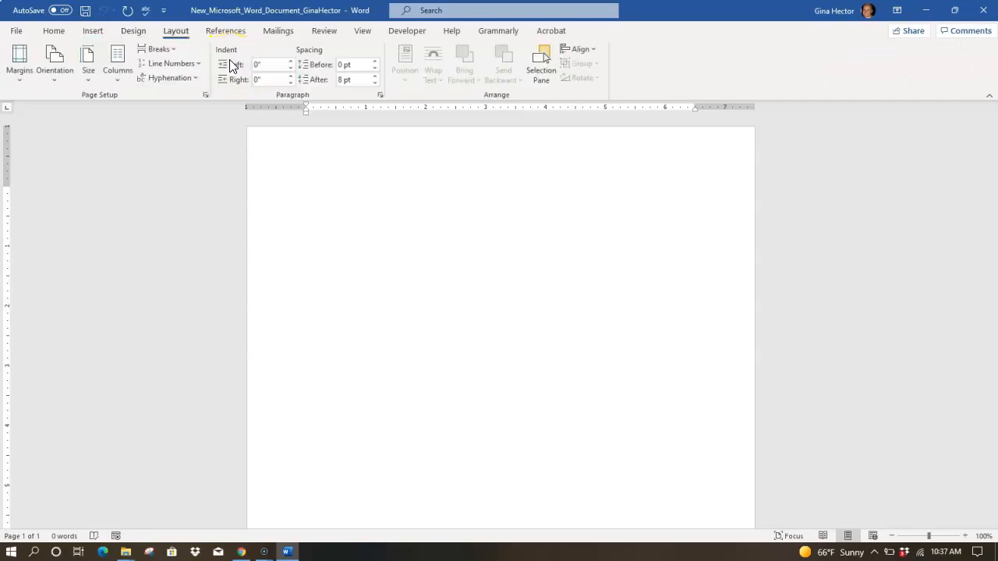
scroll(229, 63, down, 1)
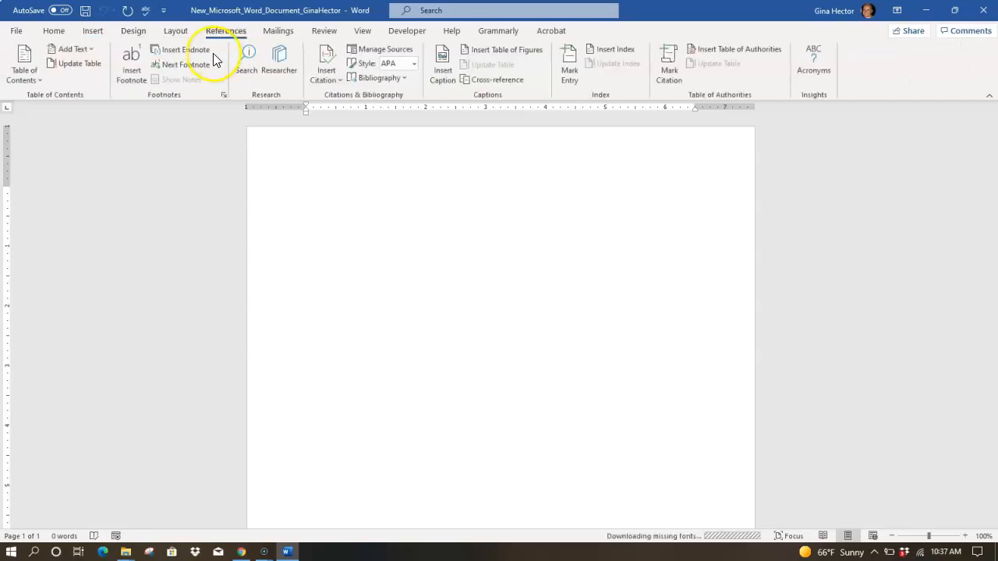
scroll(214, 60, up, 2)
scroll(215, 60, up, 2)
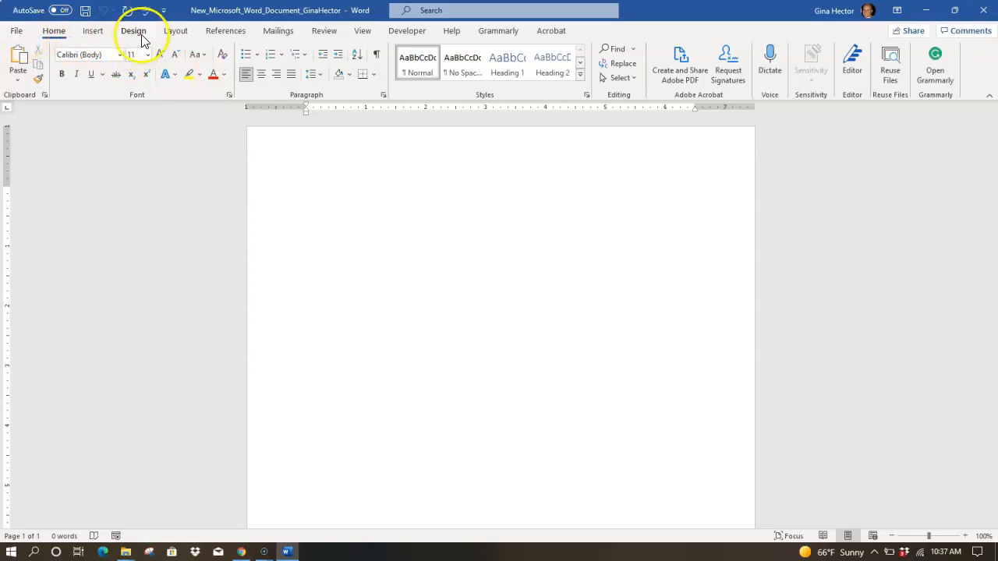
Look over the file management page and the full set of Font options, leaving both without changing anything
click(17, 31)
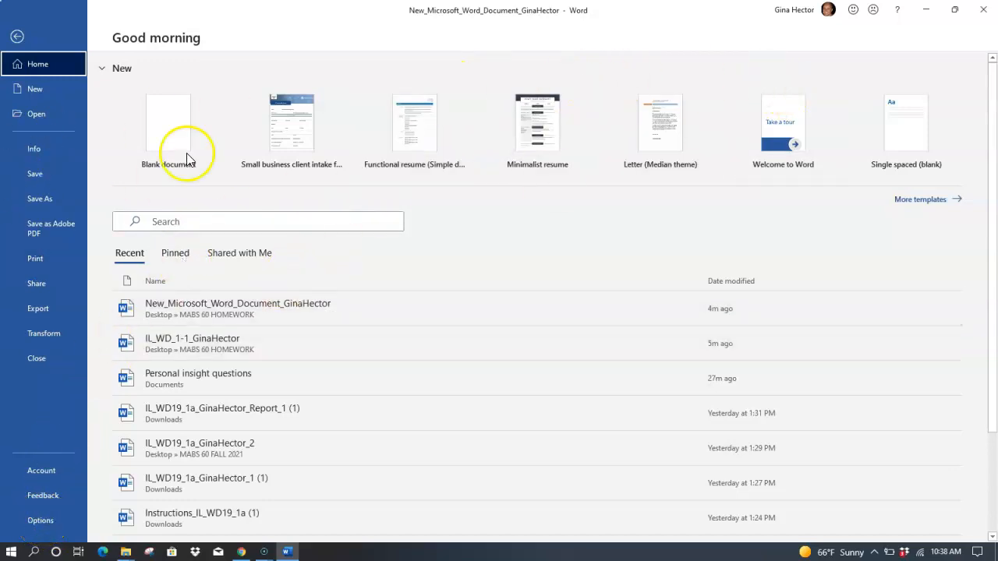
click(16, 39)
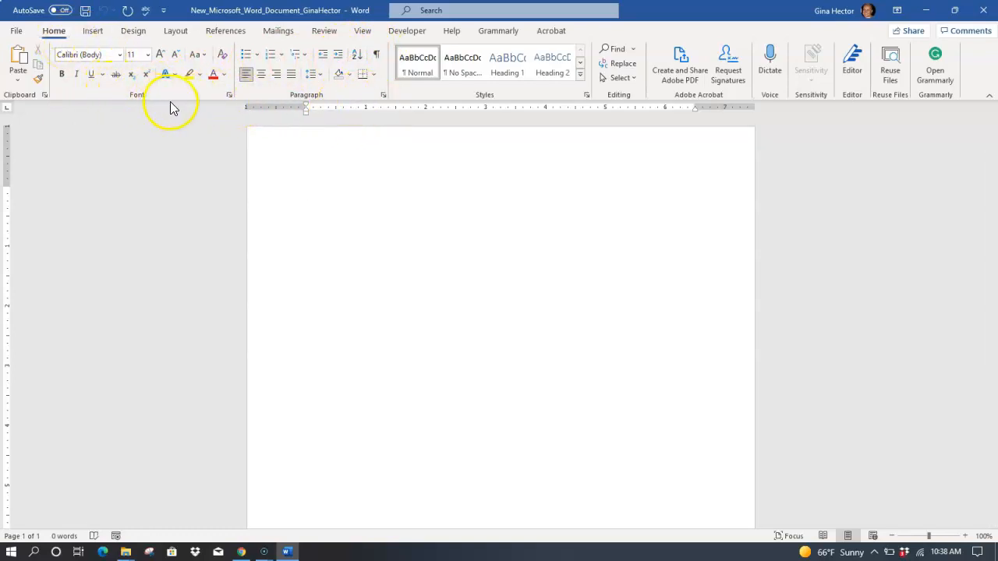
click(229, 95)
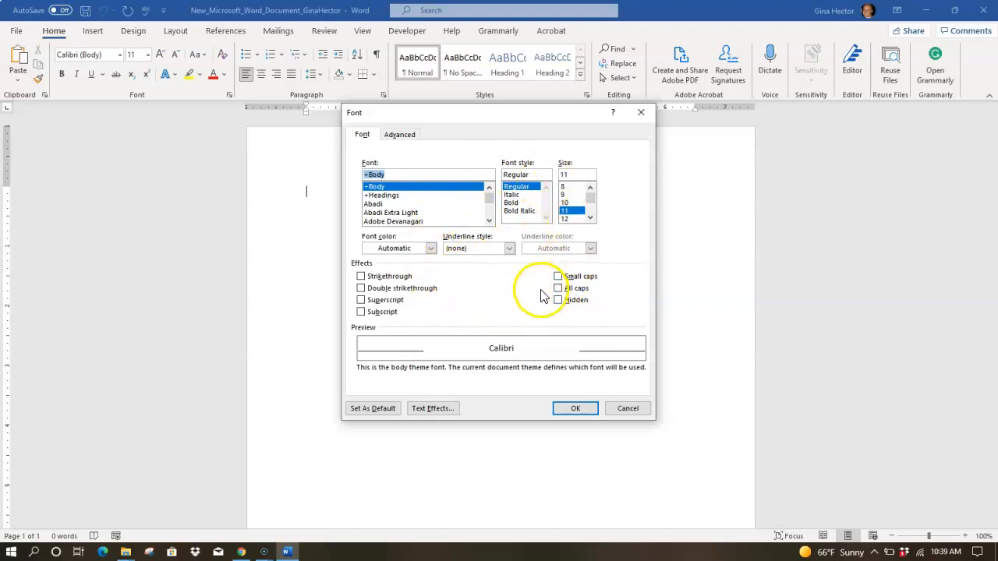
click(623, 410)
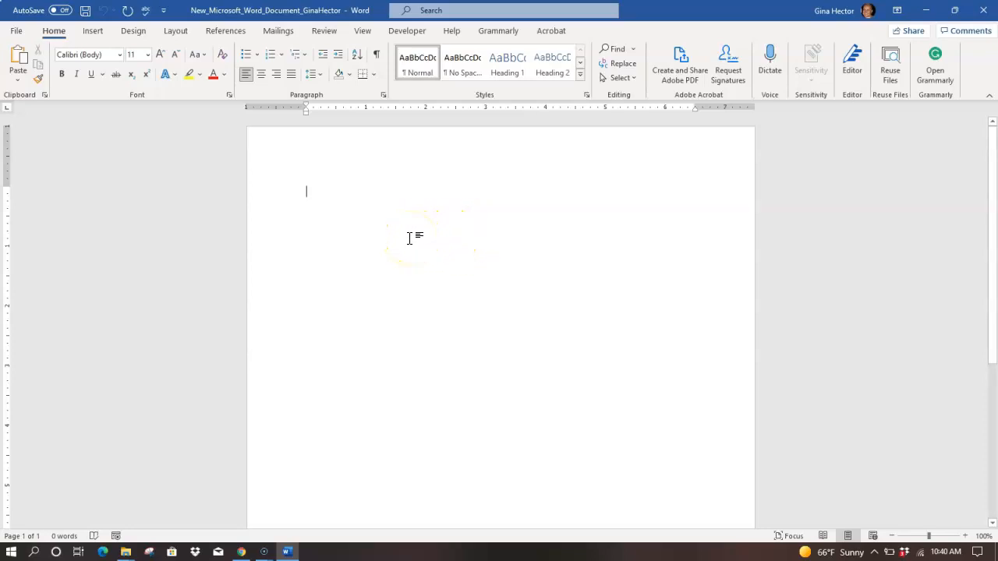
Enter "JCL Talent" on the first line with a blank line below it, and zoom the document to 120%
text(JCL Talent)
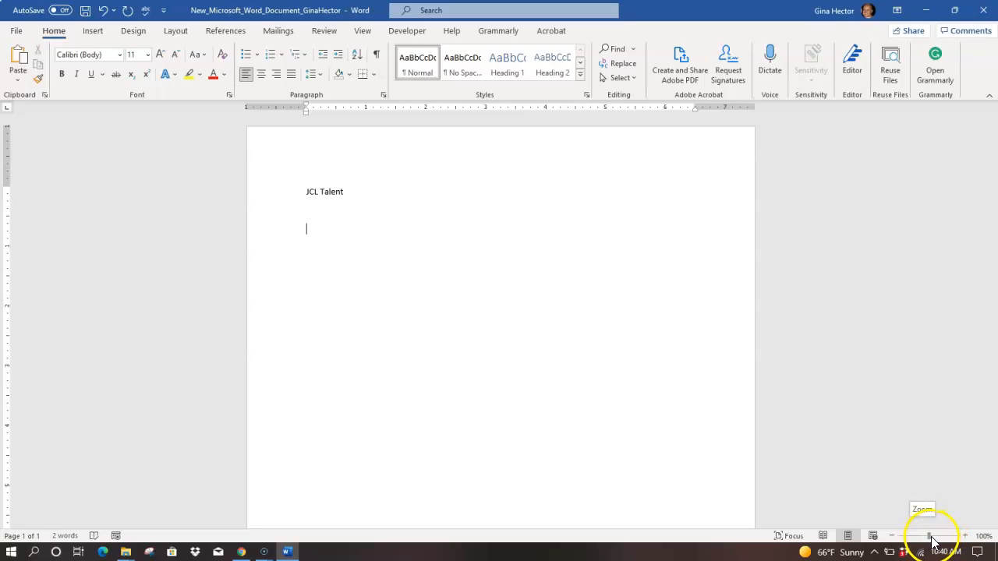
click(891, 536)
click(891, 537)
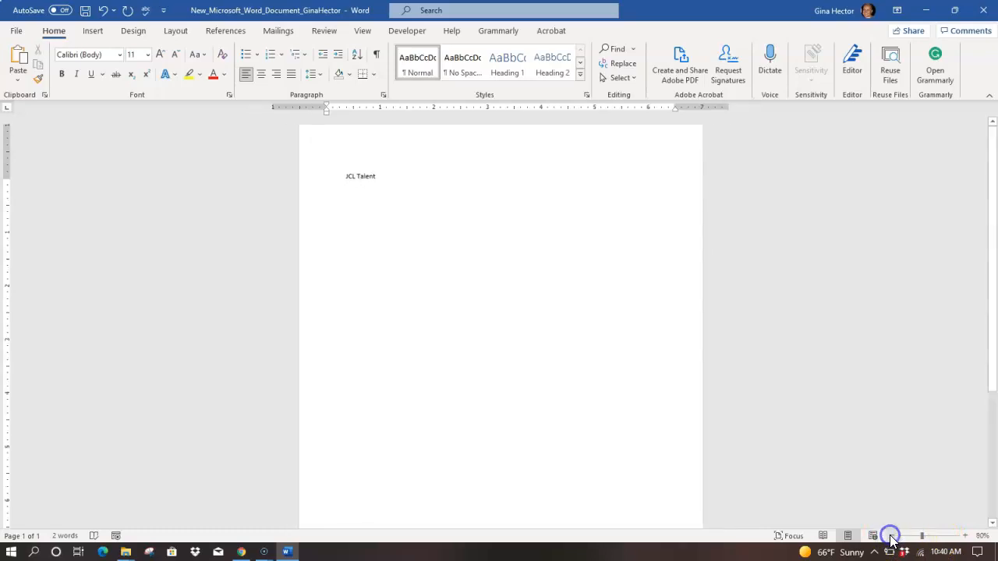
click(965, 537)
click(965, 537)
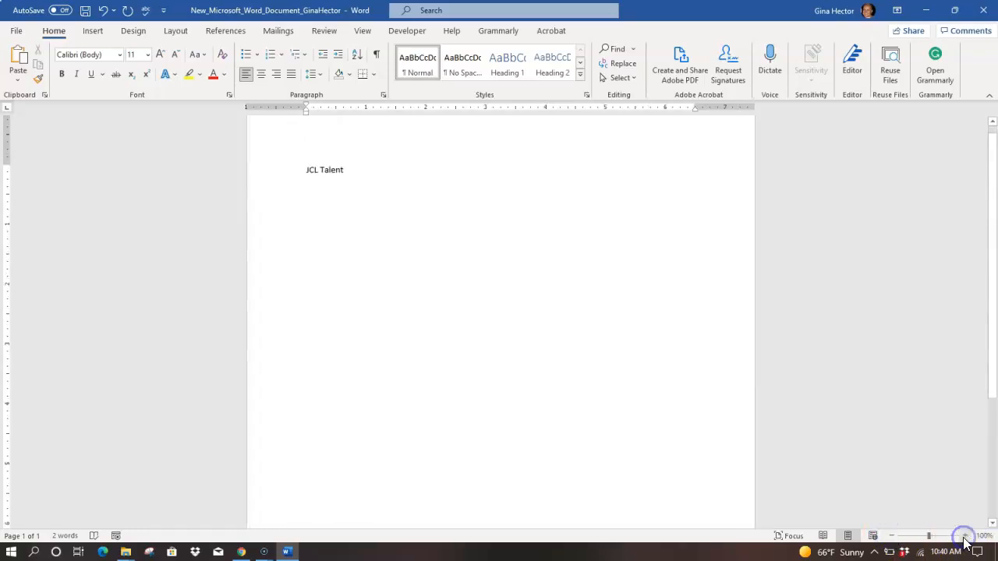
click(965, 537)
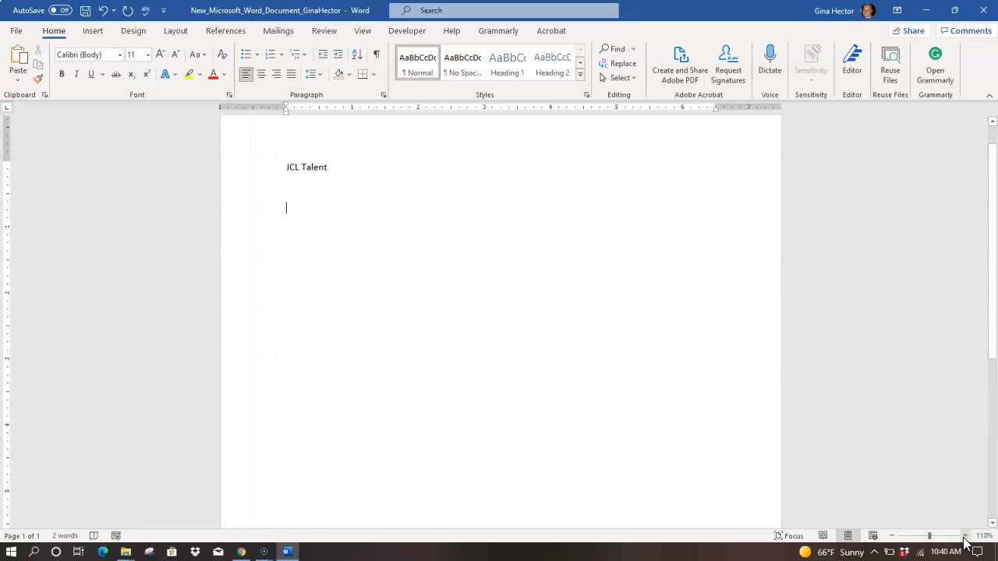
click(965, 538)
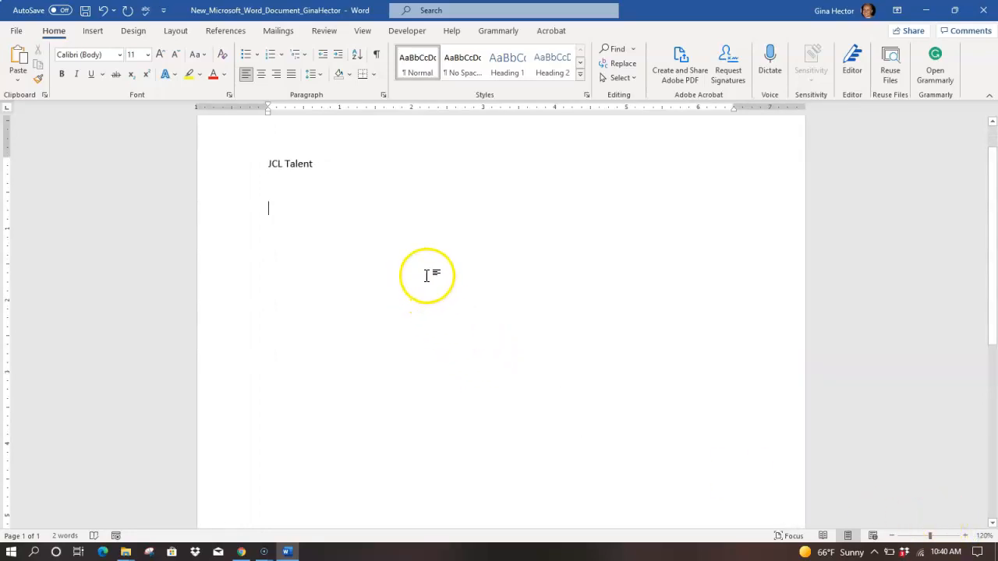
Zoom the document to page width, and reset the zoom to 100%
click(364, 31)
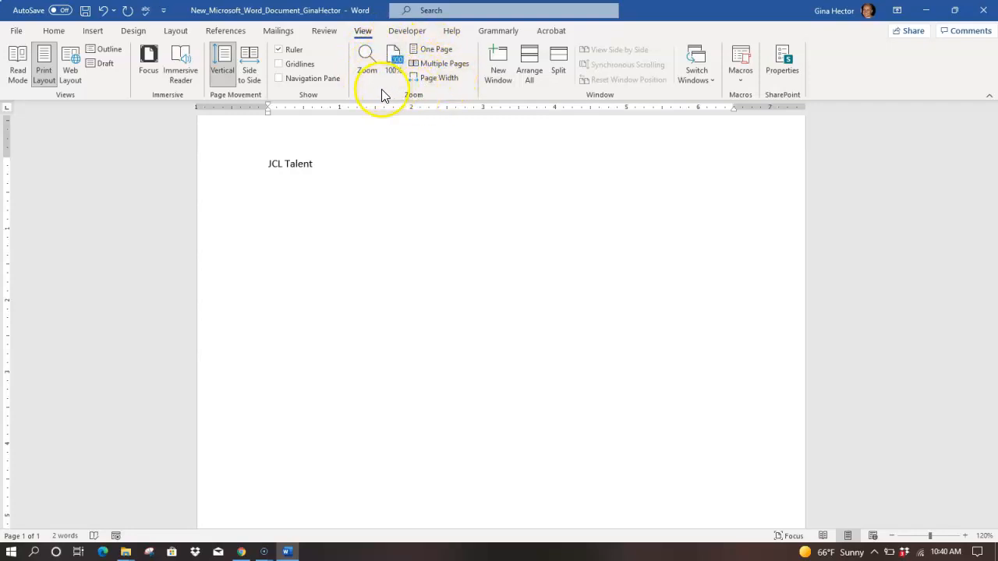
click(438, 79)
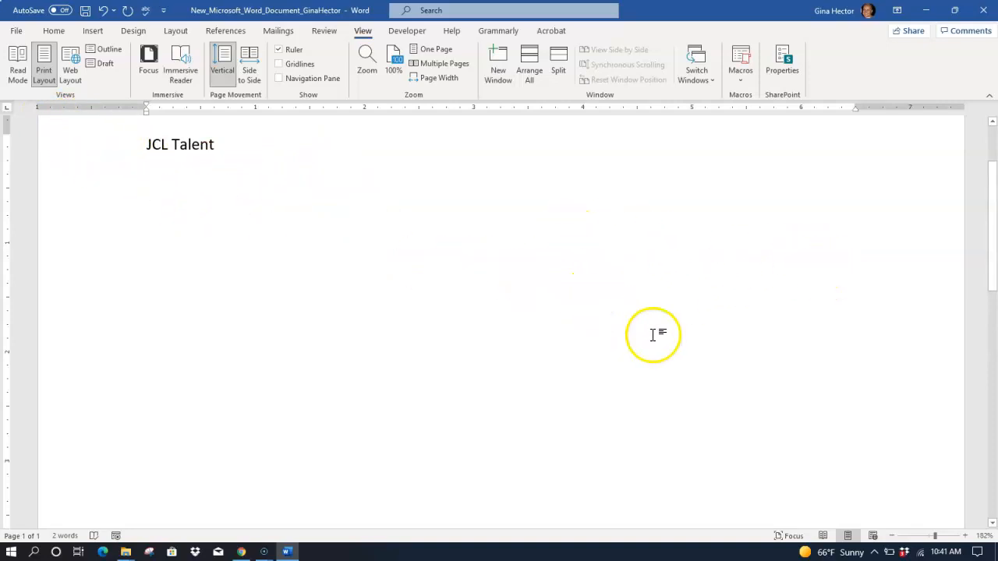
click(393, 60)
Zoom the document to text width, and look across the page to its right margin
click(367, 64)
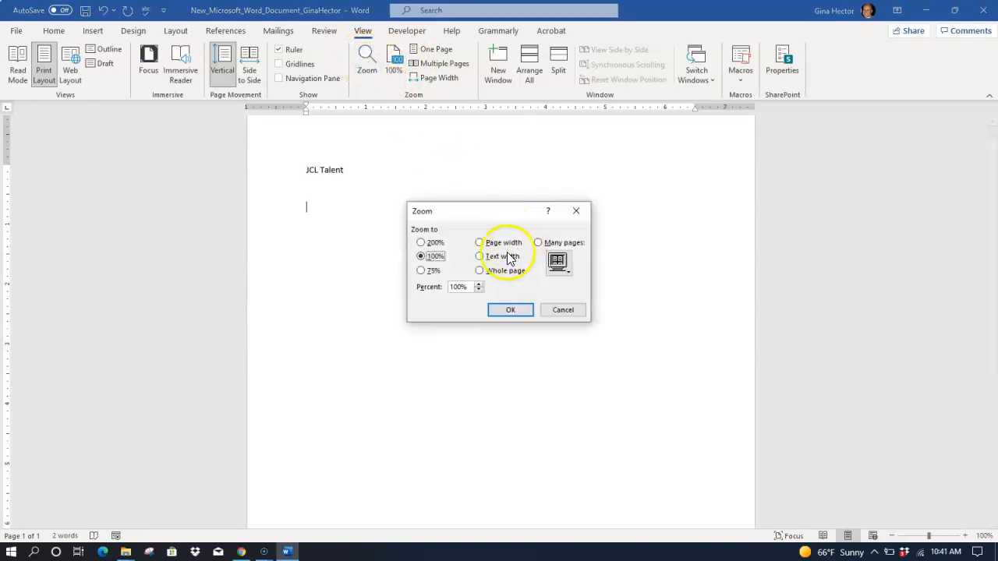
click(480, 258)
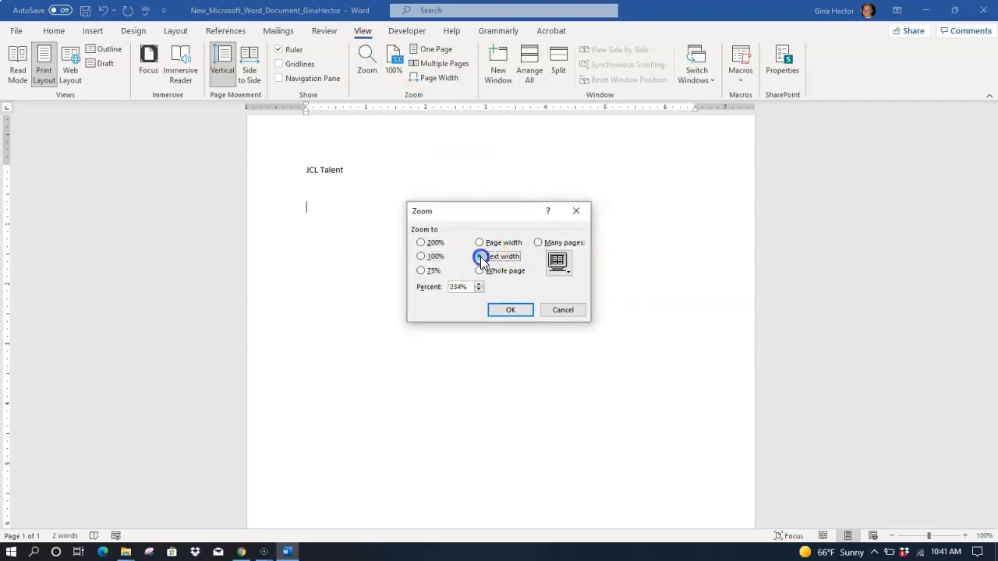
click(512, 309)
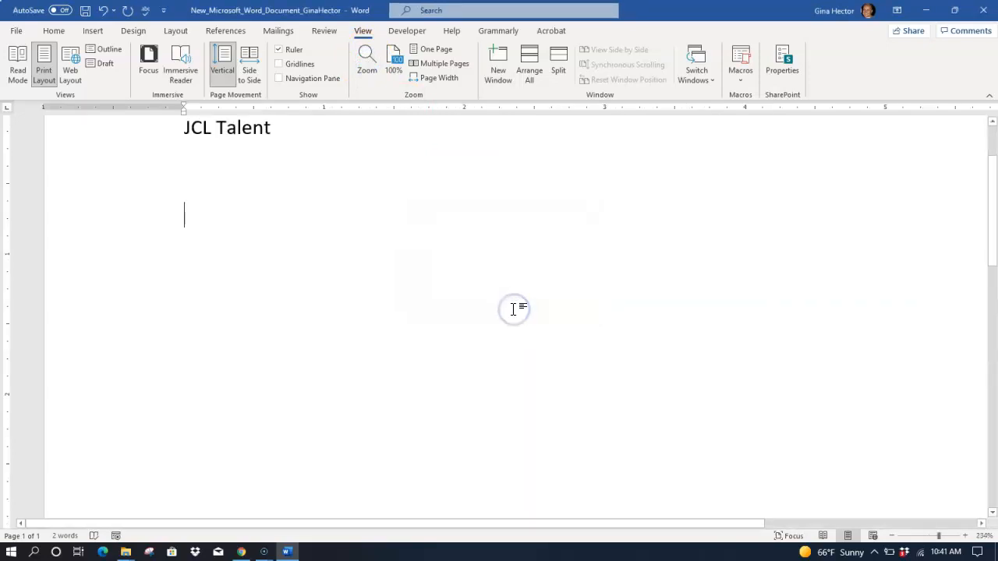
scroll(414, 289, up, 2)
scroll(414, 289, down, 2)
scroll(412, 286, up, 1)
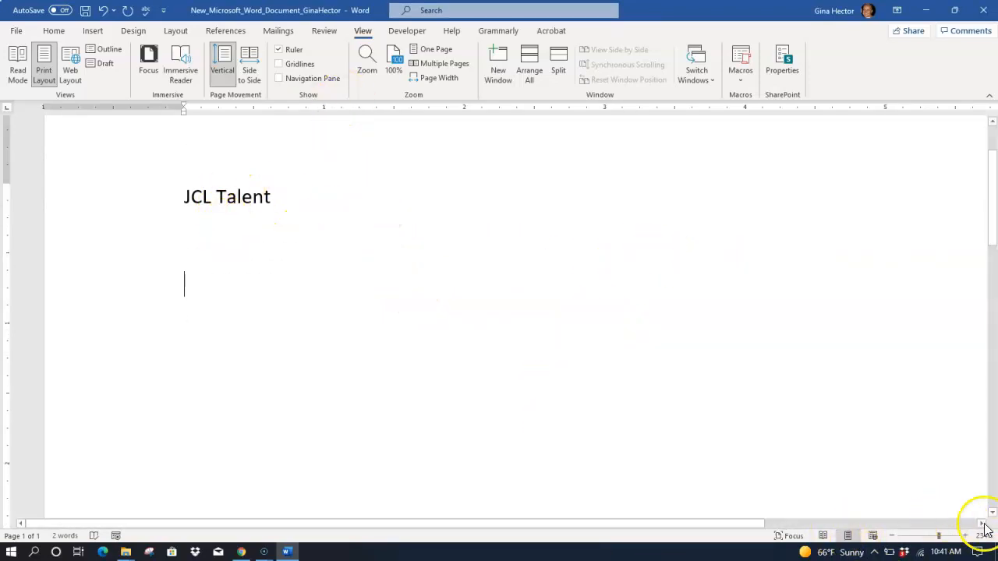
scroll(983, 524, right, 5)
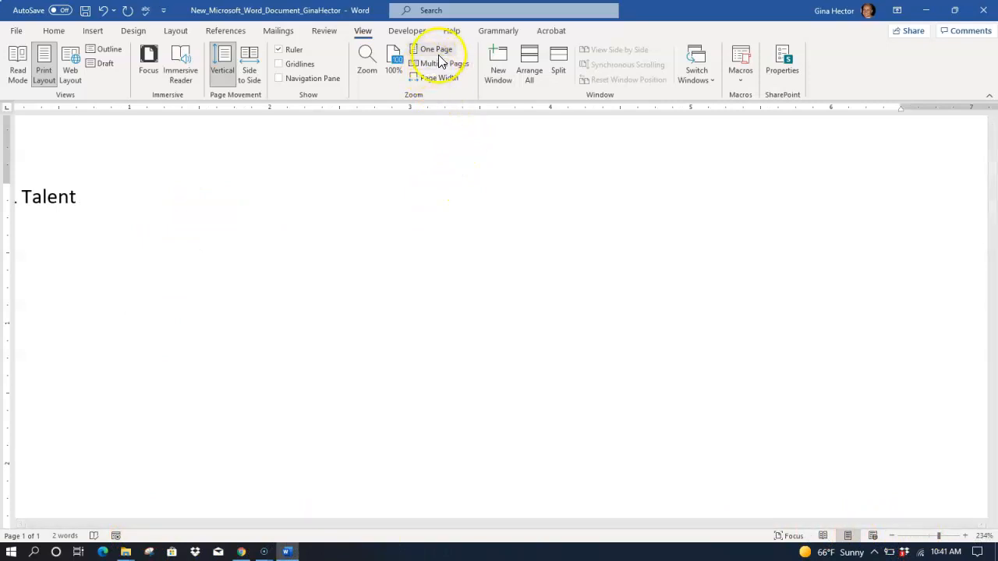
Zoom the document to page width and show the paragraph and formatting marks
click(439, 78)
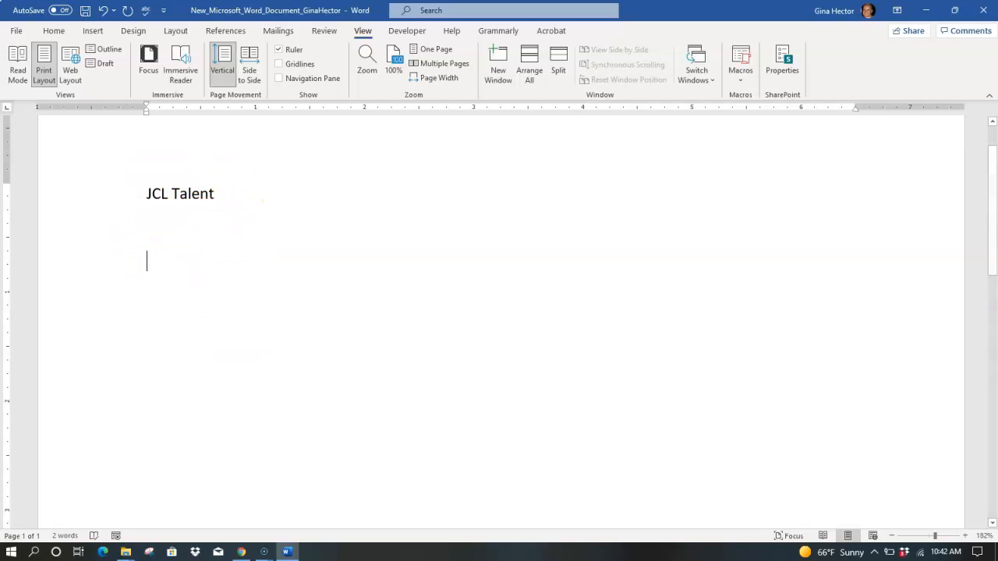
click(53, 31)
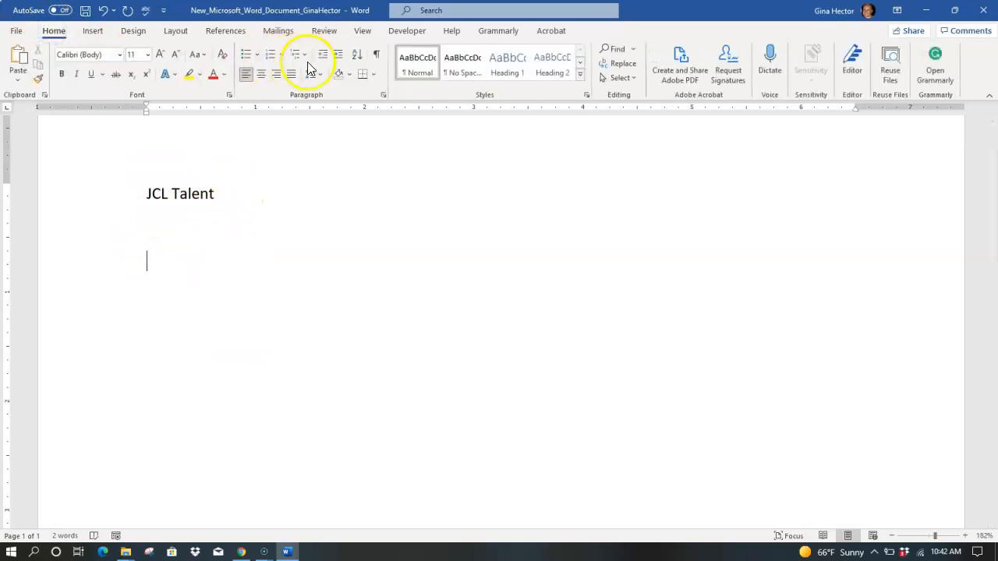
click(378, 59)
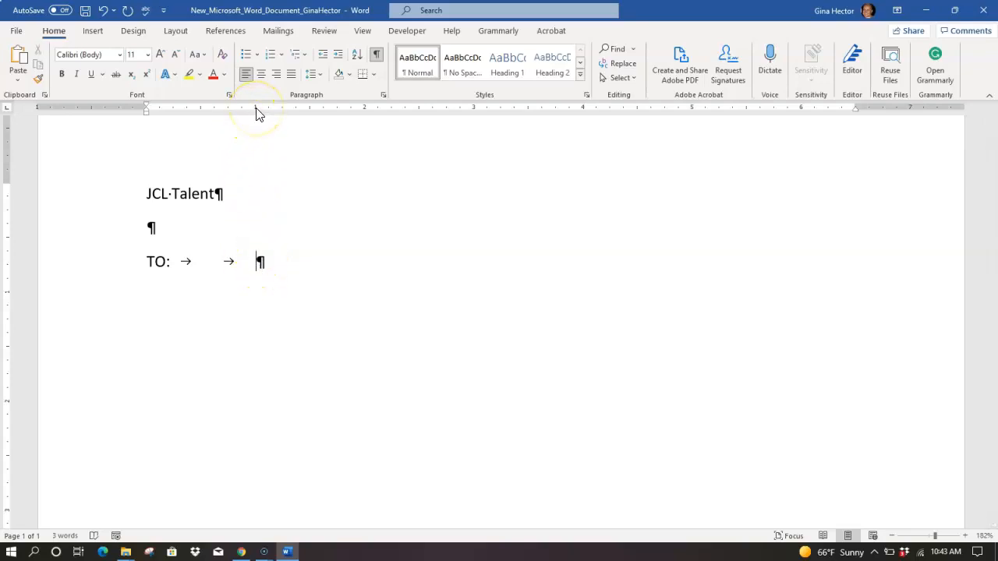
Complete the "TO:" line with "JCL Managers" placed after two tabs
key(BackSpace)
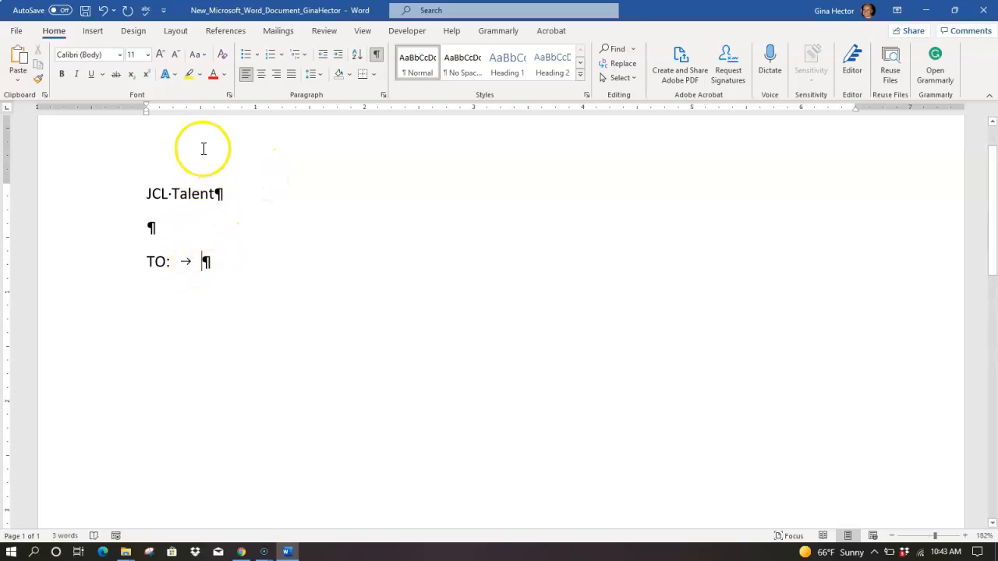
key(Tab)
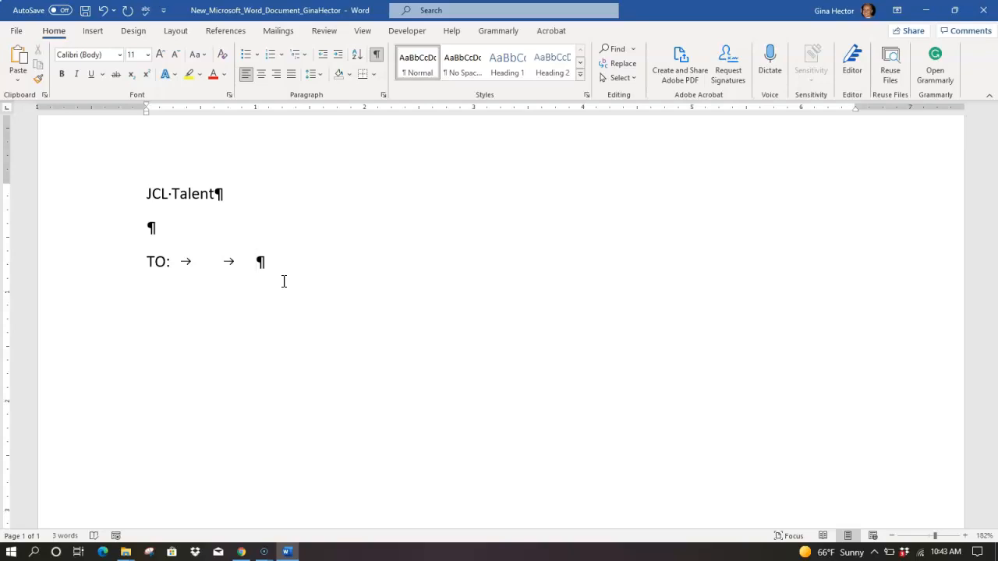
text(JCL Managers)
Add a "FROM:" line below the recipient line, with the sender's full name after two tabs
key(Return)
text(FROM:)
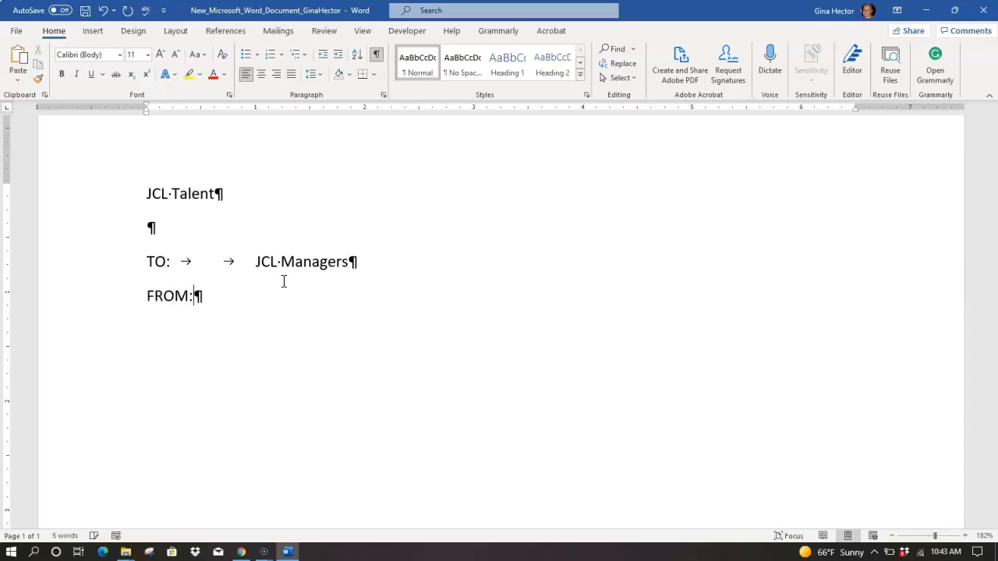
key(Tab)
key(Tab)
text(Dawn Lap)
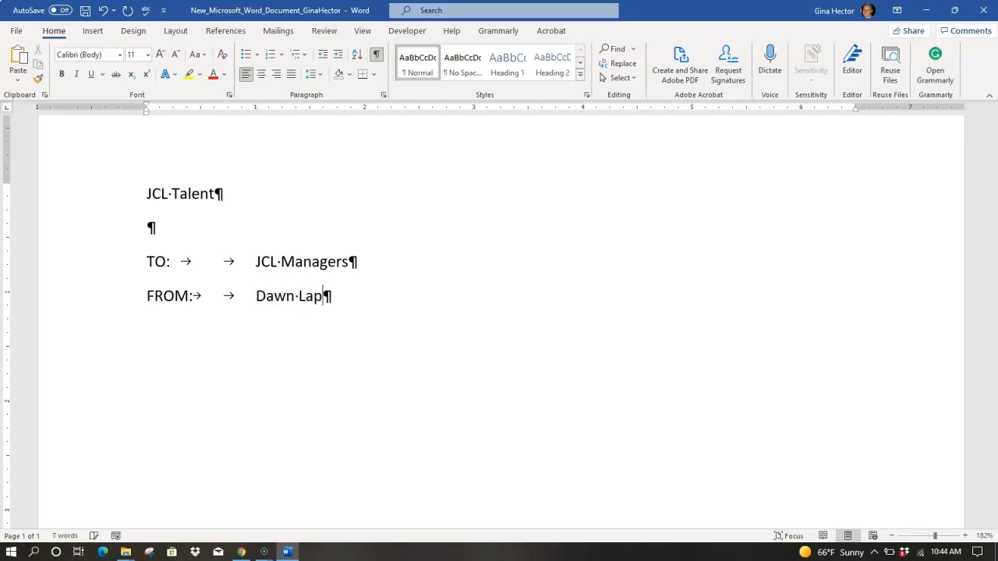
text(ointe)
Add a "DATE:" line below the sender line, with "April 12, 2021" after two tabs
key(Return)
text(DATE:)
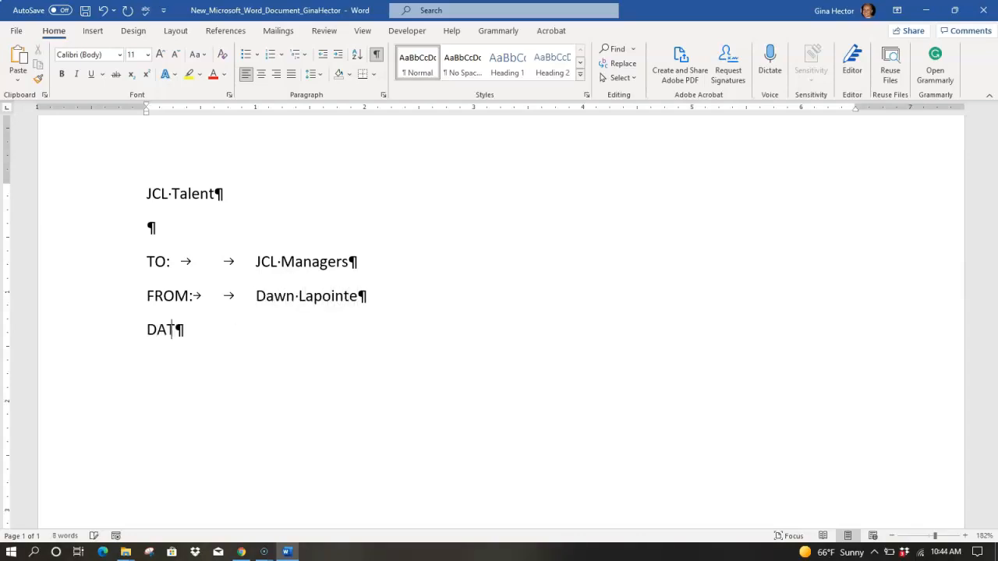
key(Tab)
key(Tab)
text(Apri)
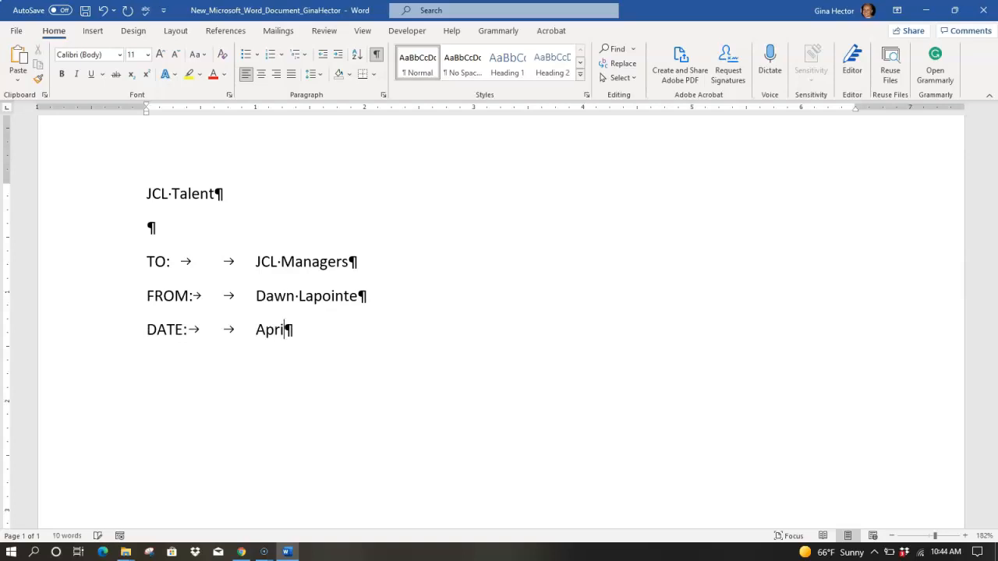
text(l 12, 2021)
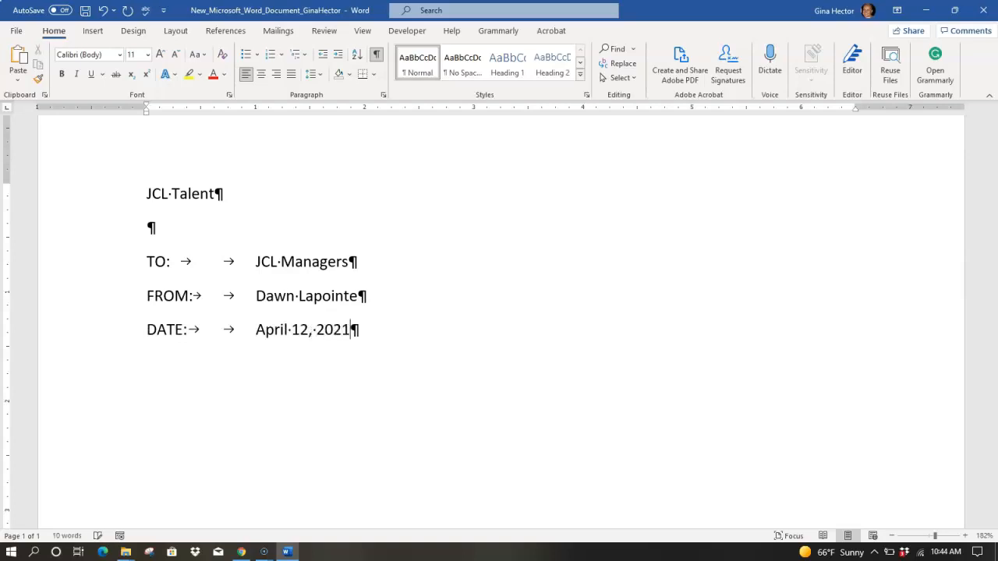
Add an "RE:" line below the date, with "Creative Meeting" after two tabs
key(Return)
text(RE:)
key(Tab)
key(Tab)
text(Creati)
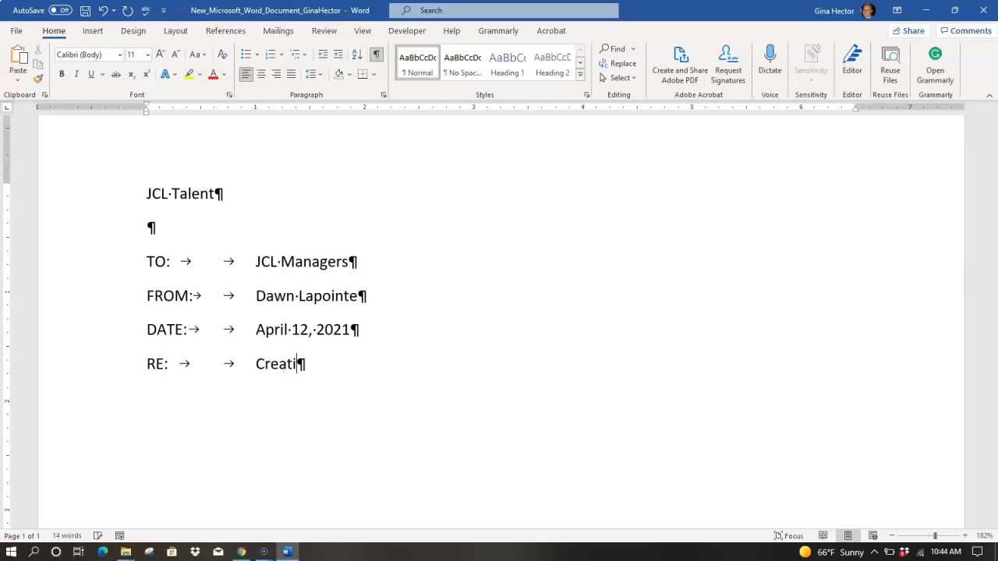
text(ve Meeting)
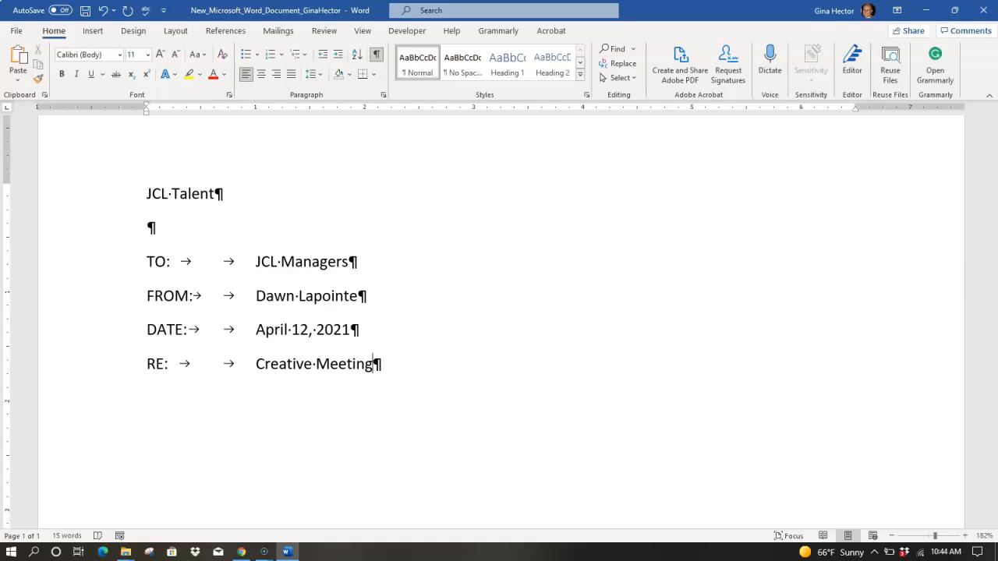
Start the memo body below a blank line with "The next creative staff meeting will be held on the"
key(Return)
key(Return)
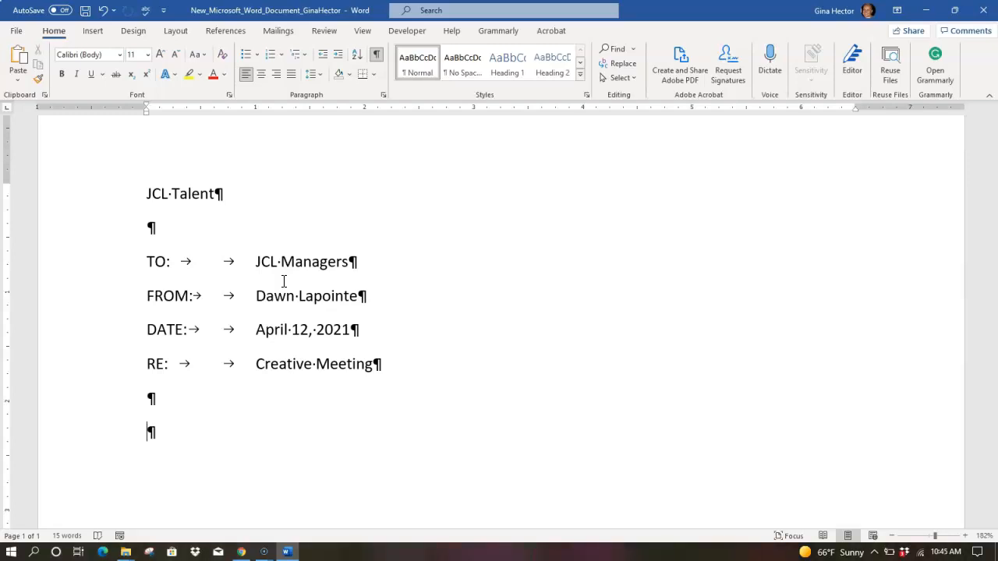
text(The next)
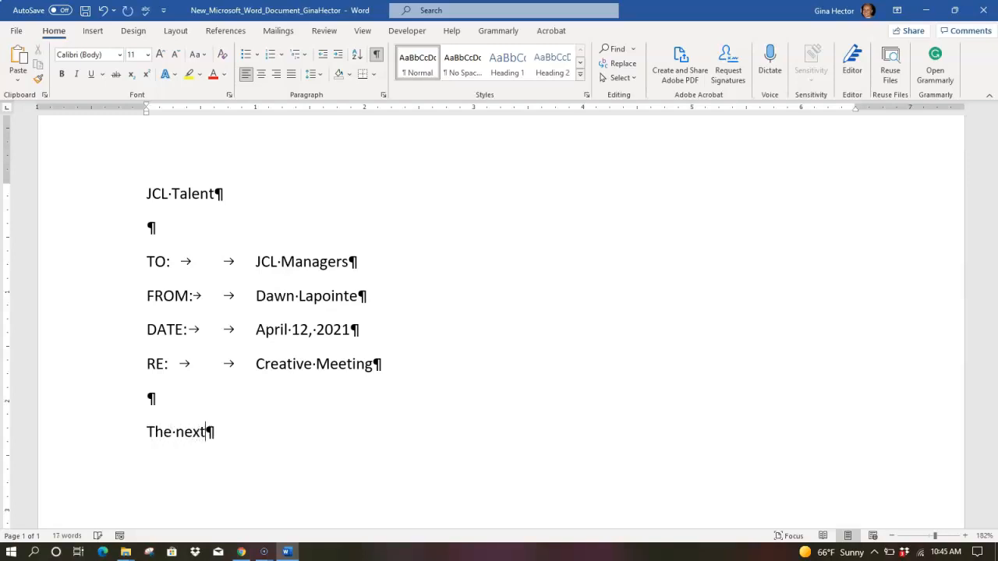
text( creative)
text( staff meeti)
text(ng will be hel)
text(d on the )
Complete the opening sentence with "18th of April at 3 p.m. in the conference room on the ground floor."
text(18th of)
text( April at )
text(3 p.m.)
text( in the conferenc)
text(e room on the grou)
text(nd floor)
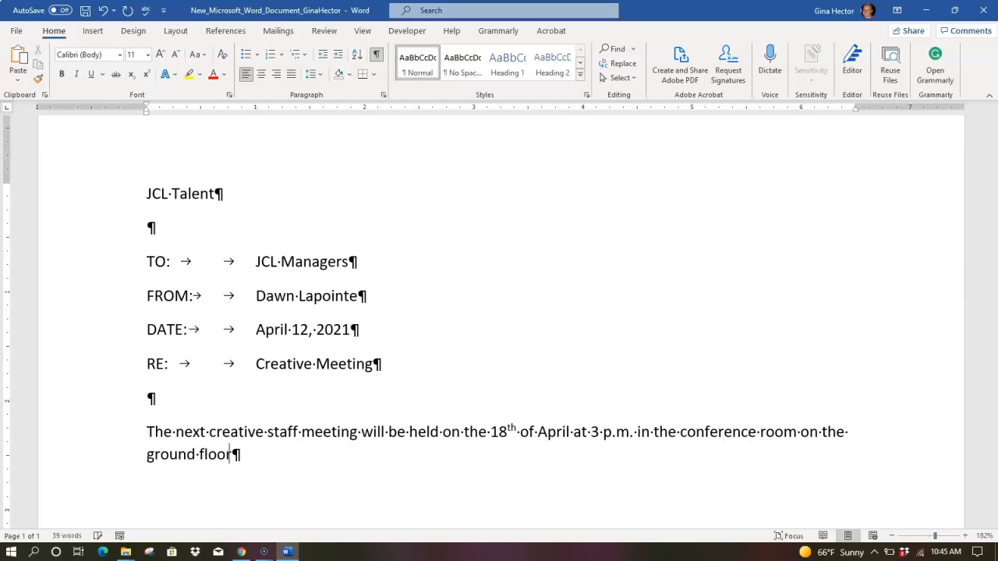
text(.)
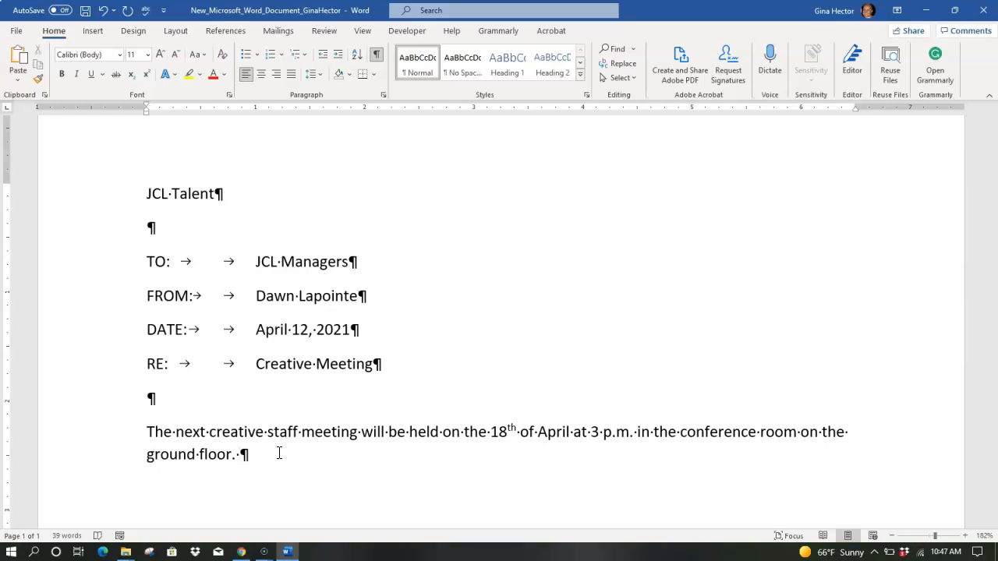
Append "Hading the agenda will be the accessibility design of our new Recruitment Tips webpage. The page is scheduled for September." to the paragraph
text(Hading the agenda will b)
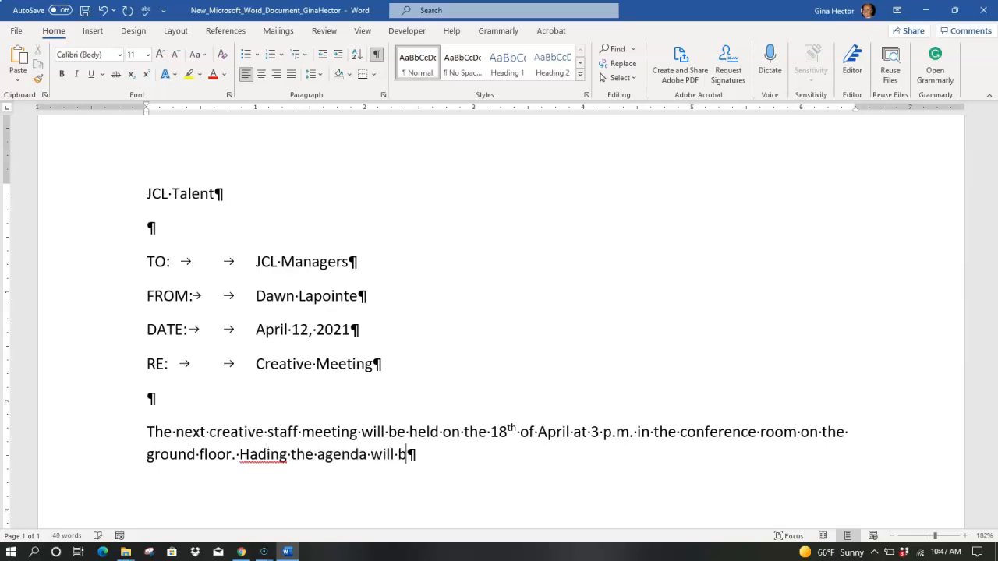
text(e the accessibi)
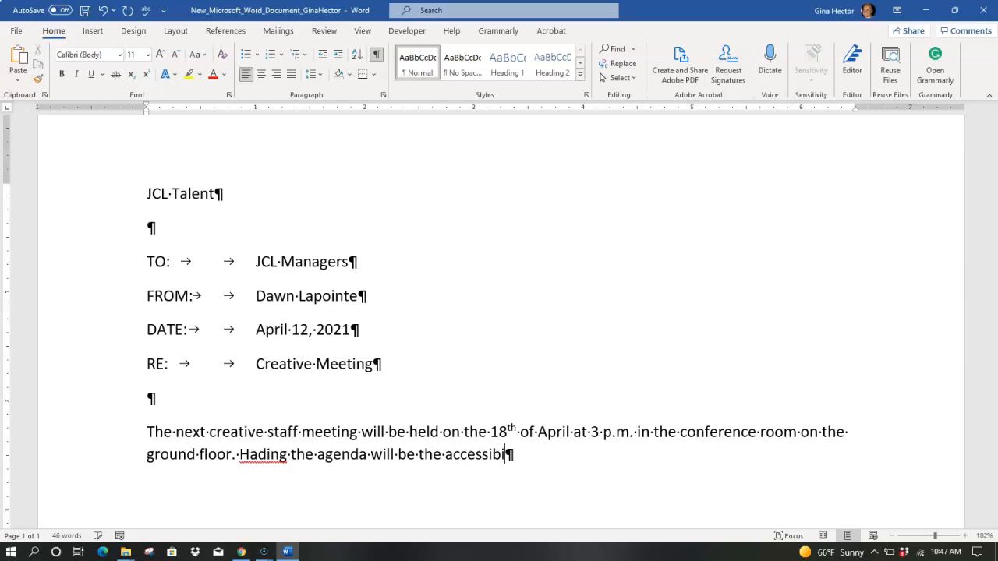
text(lity design of o)
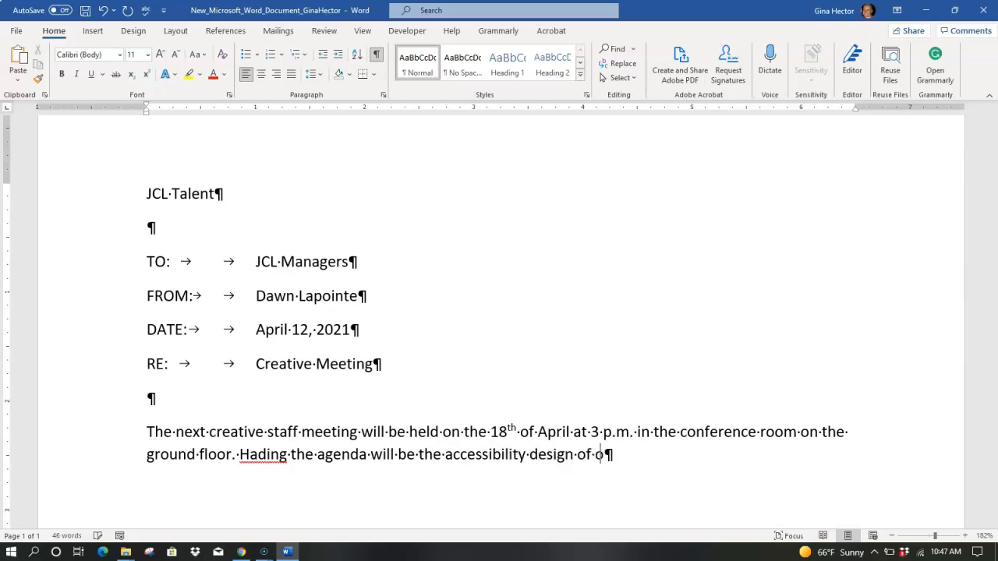
text(ur new Recruit)
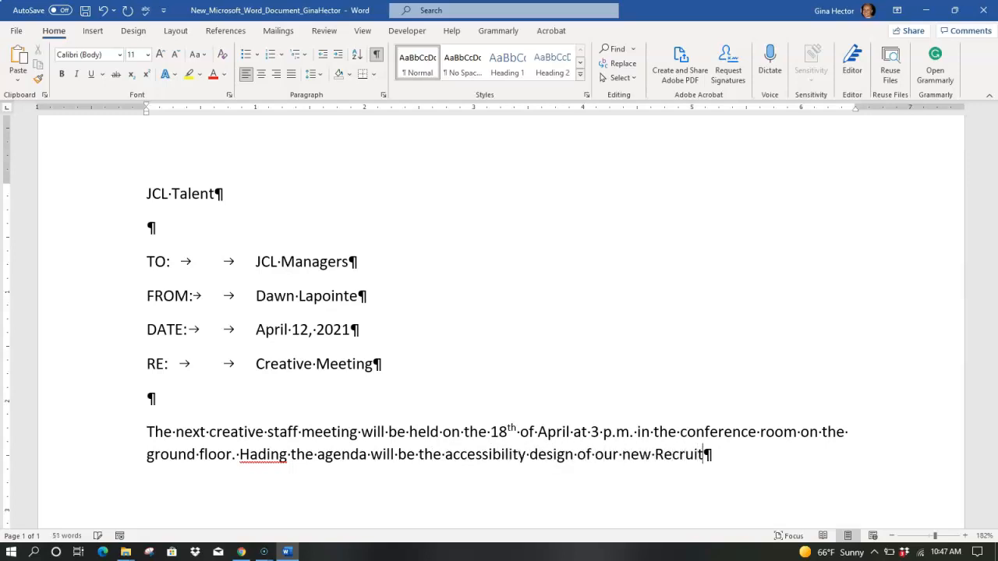
text(ment Tips web)
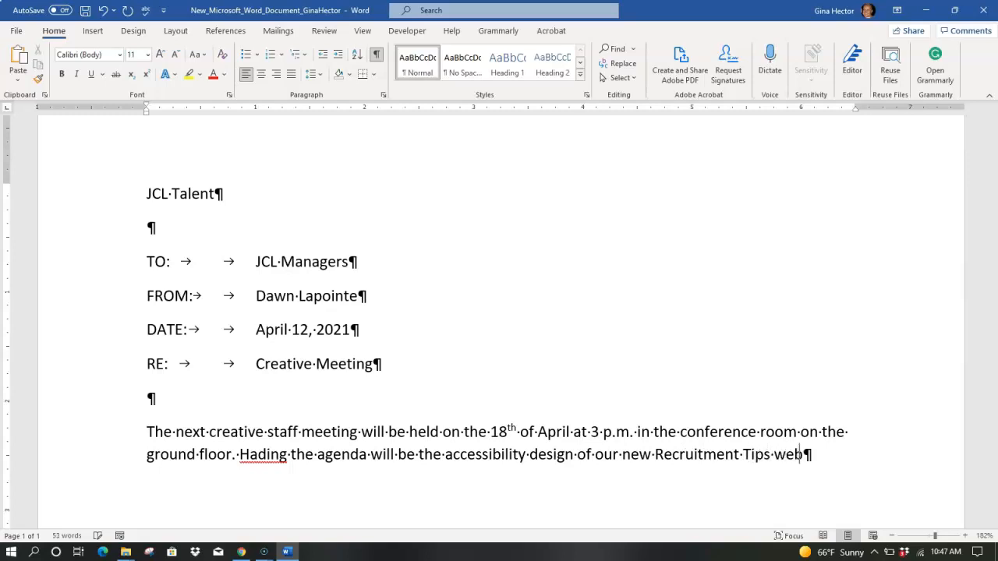
text(page. The pa)
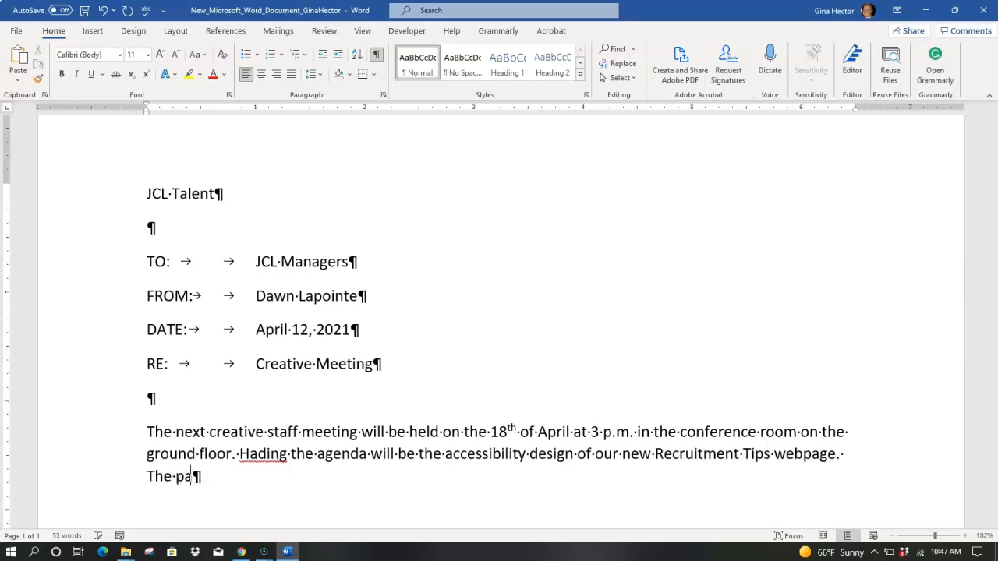
text(ge is scheduled)
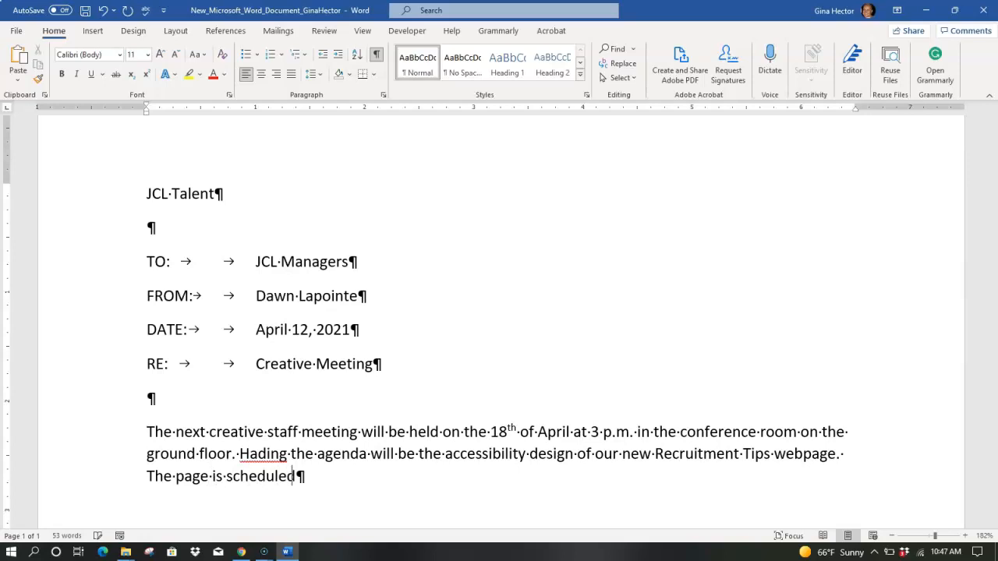
text( for September.)
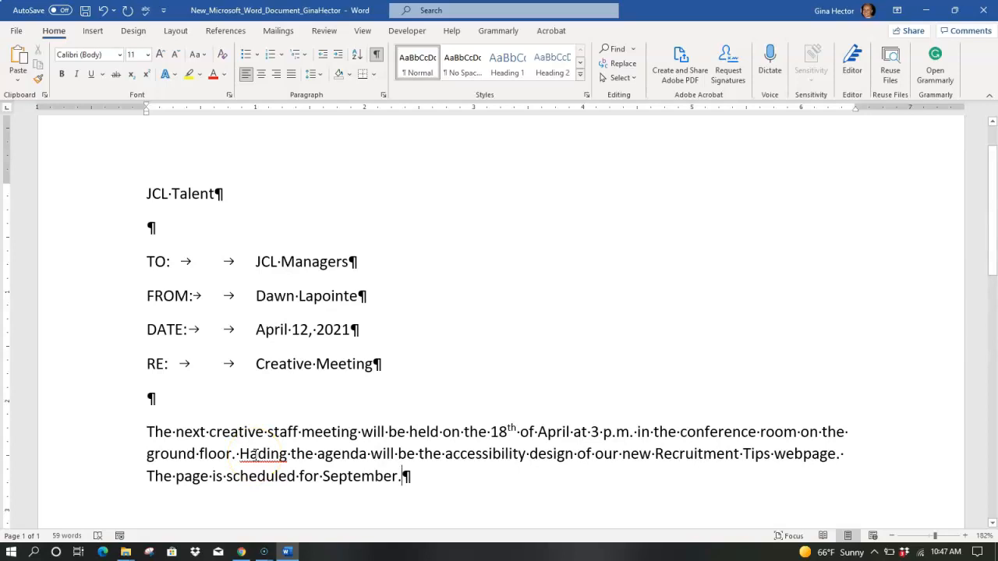
Correct the misspelled word "Hading" to "Heading" using the suggested spelling
click(258, 454)
right_click(257, 454)
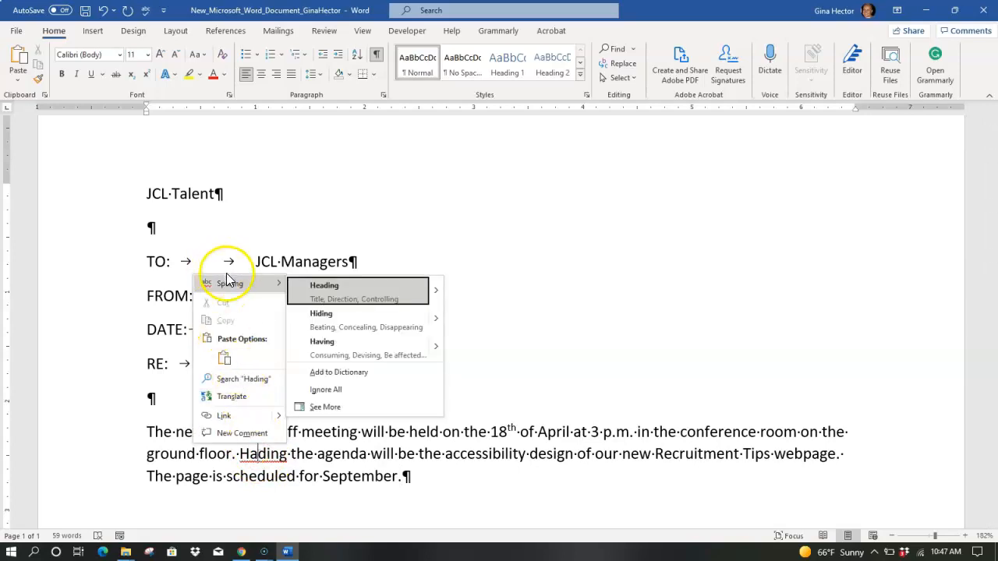
click(333, 292)
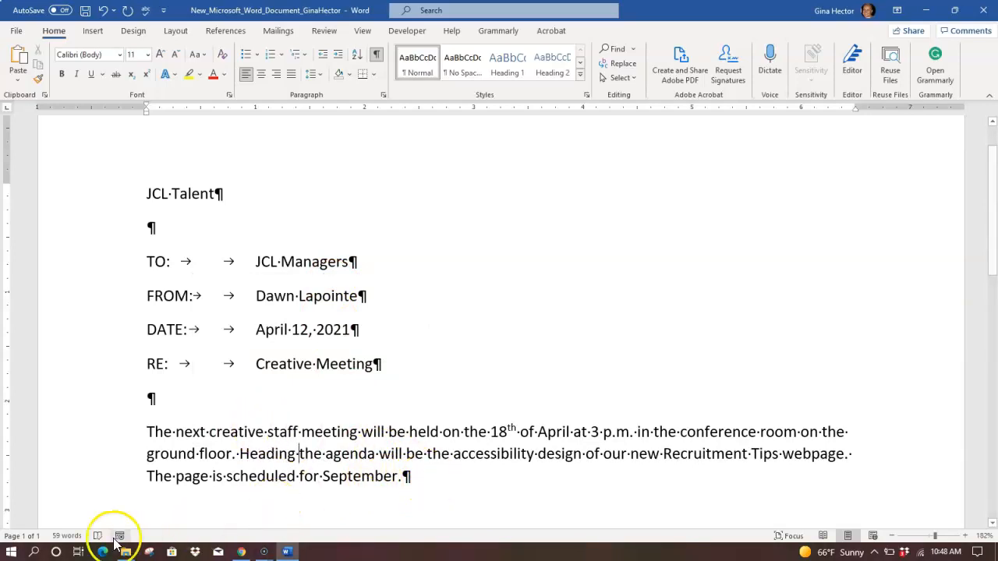
Delete "September." from the end of the paragraph and re-enter it, accepting the AutoComplete suggestion for the month
key(BackSpace)
key(BackSpace)
key(BackSpace)
key(BackSpace)
key(BackSpace)
key(BackSpace)
key(BackSpace)
key(BackSpace)
key(BackSpace)
key(BackSpace)
key(BackSpace)
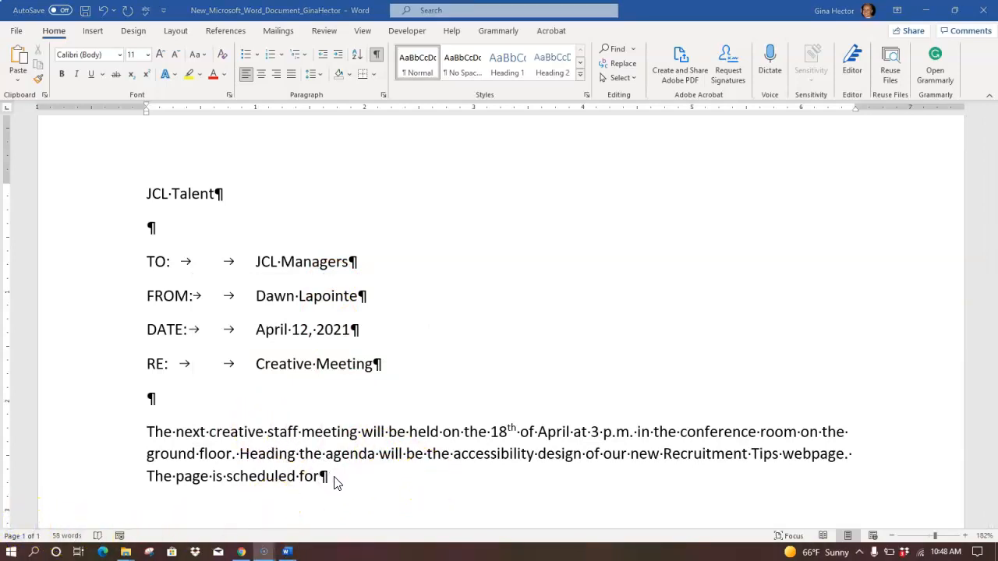
click(331, 477)
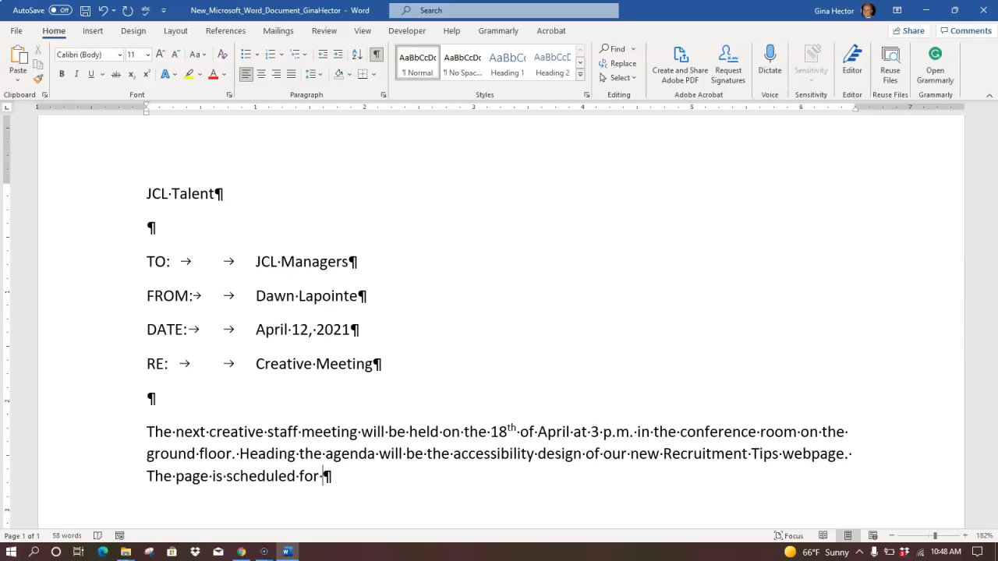
text(Sept)
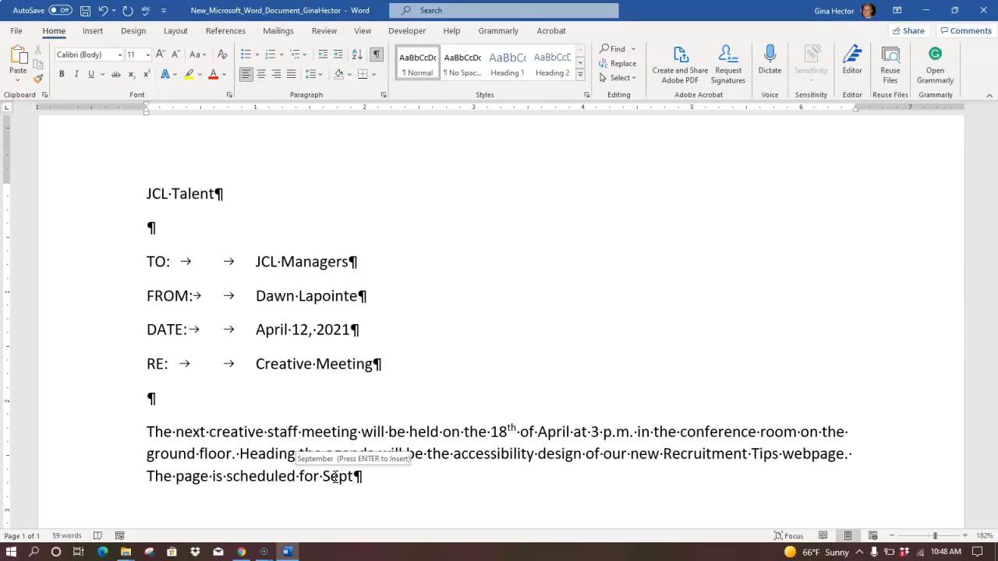
key(Return)
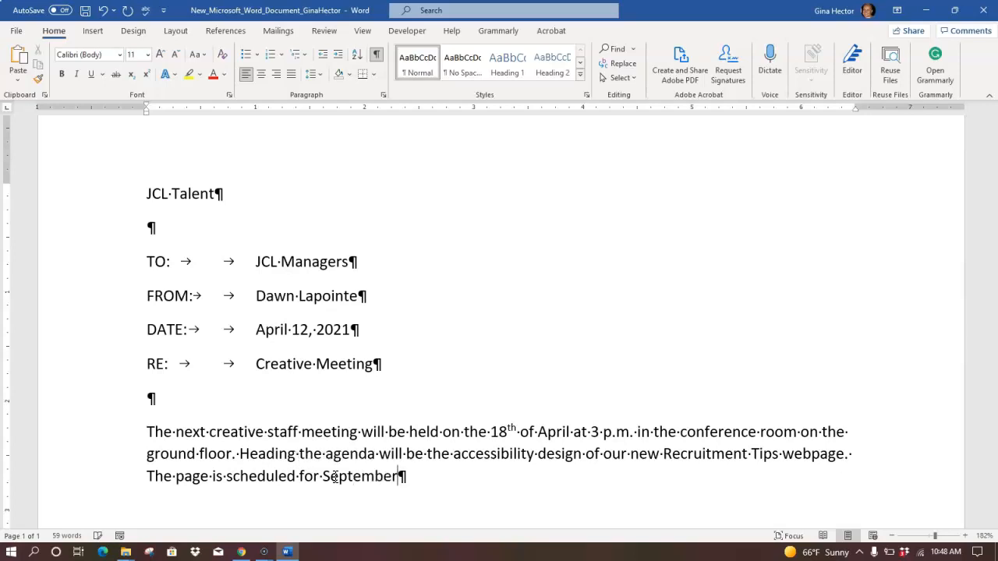
text(.)
Start a new paragraph with the hired writer's full name and "has been hired to draft content. A preliminary content outline is attached. Prior to the meeting"
click(171, 405)
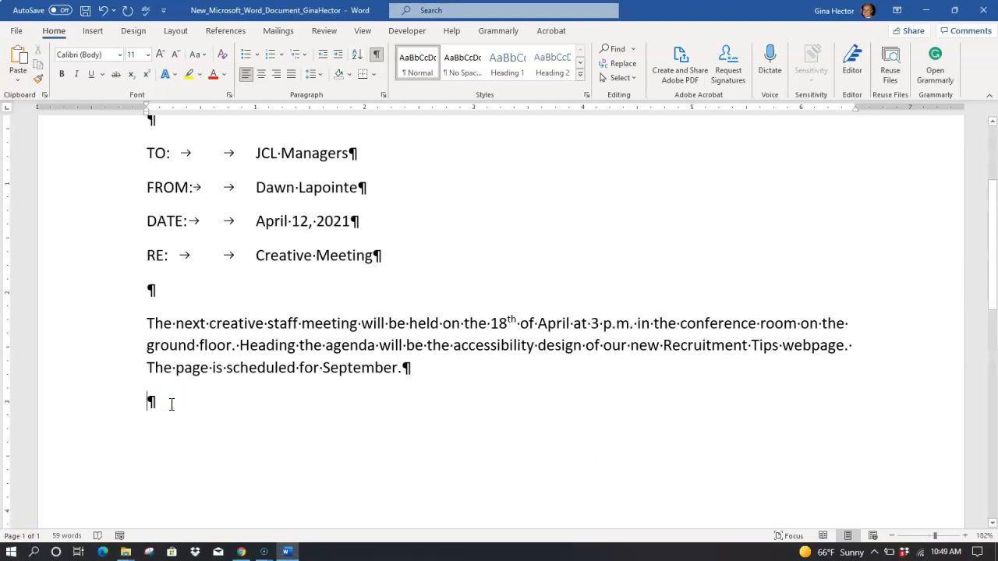
text(Anna Jocharz has been hired to draft content. A preliminary content outline is attached. Prior to  the meeting)
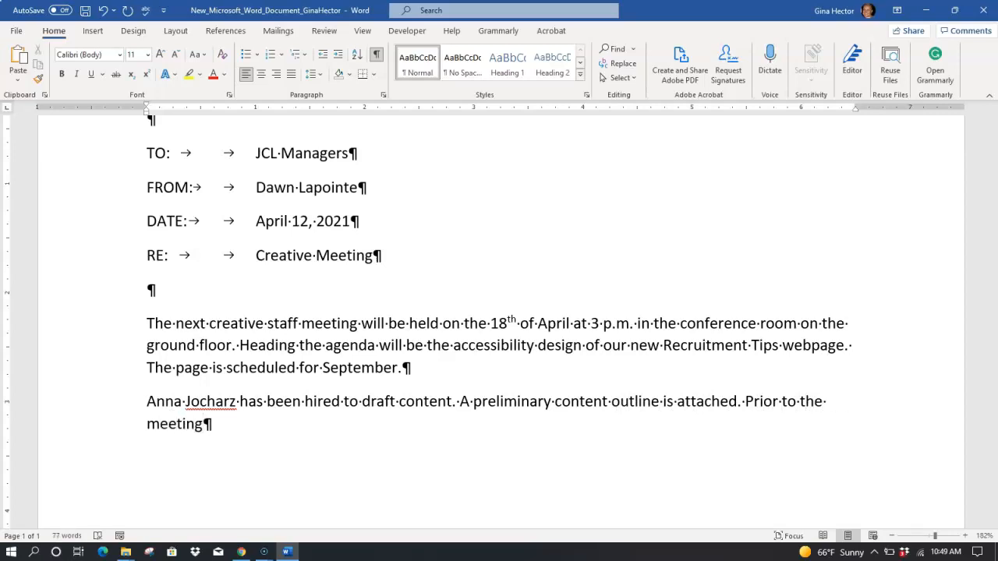
Complete the second paragraph with ", please review the web content accessibility guidelines recommended by the World Wide Web Consortium."
text(, please review the we)
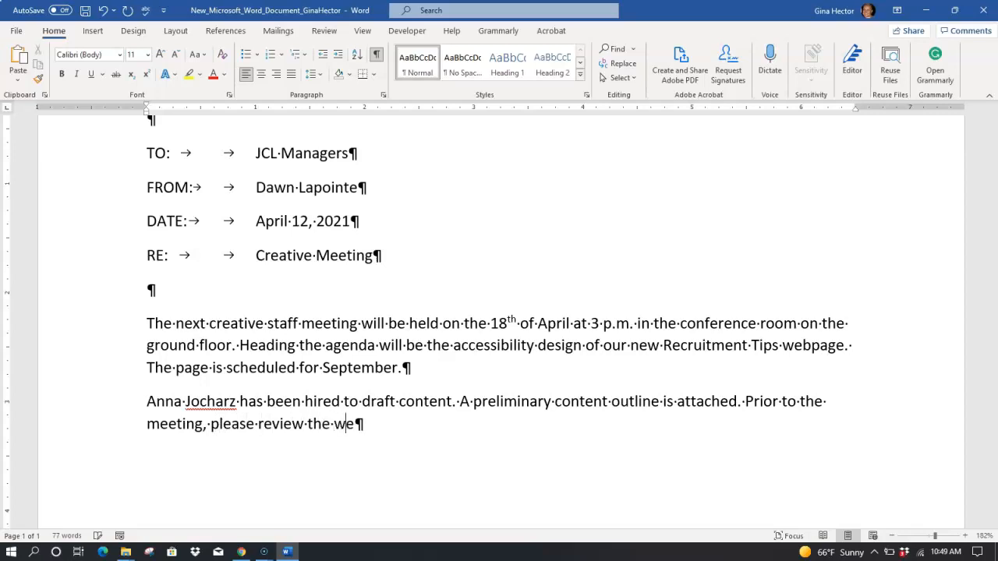
text(b content acc)
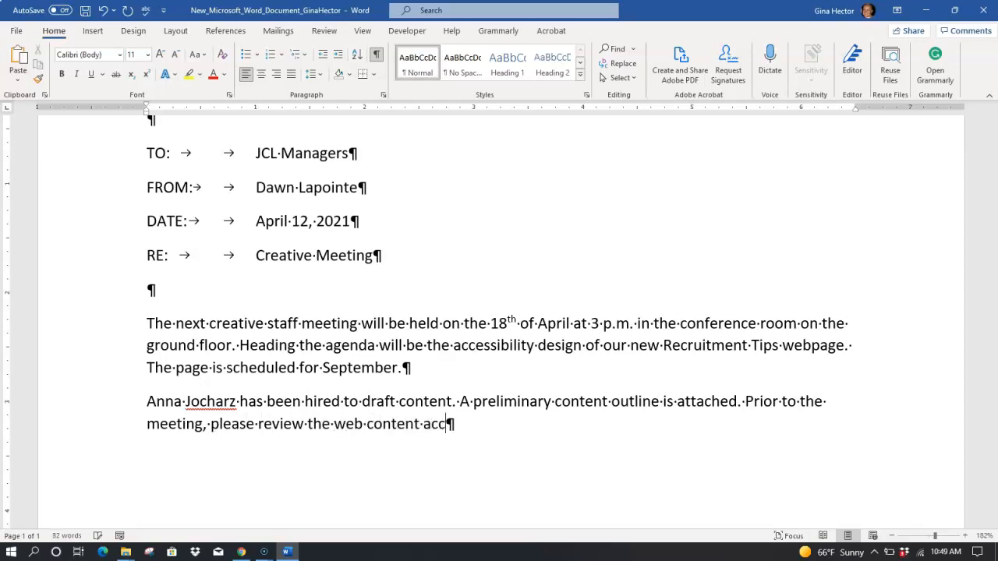
text(essibility gui)
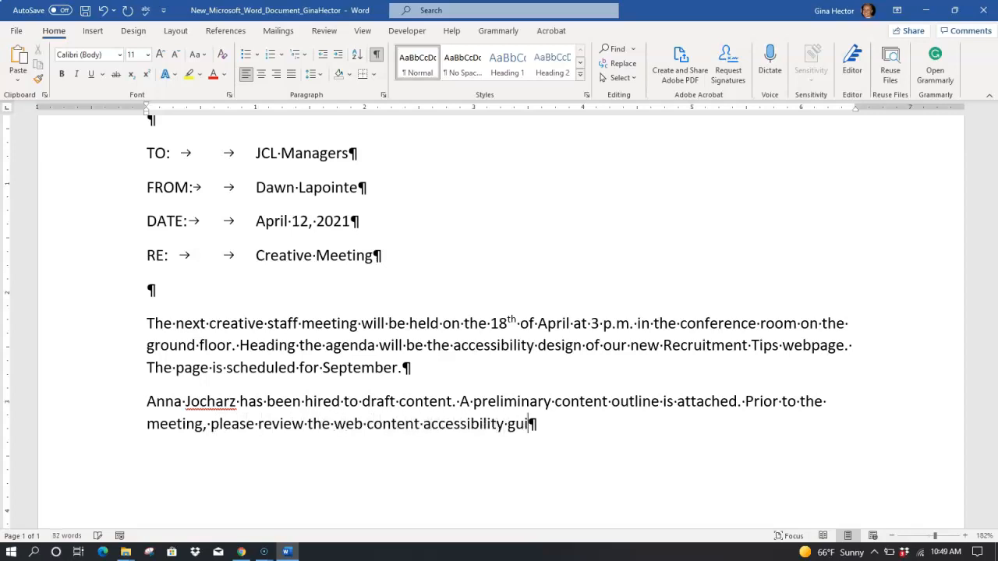
text(delines recommend)
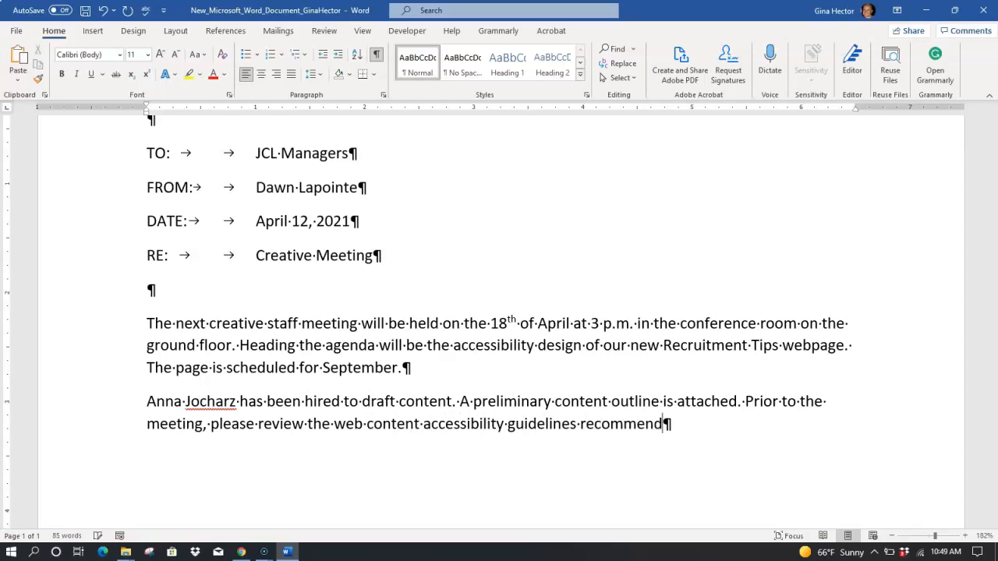
text(ed by the Worl)
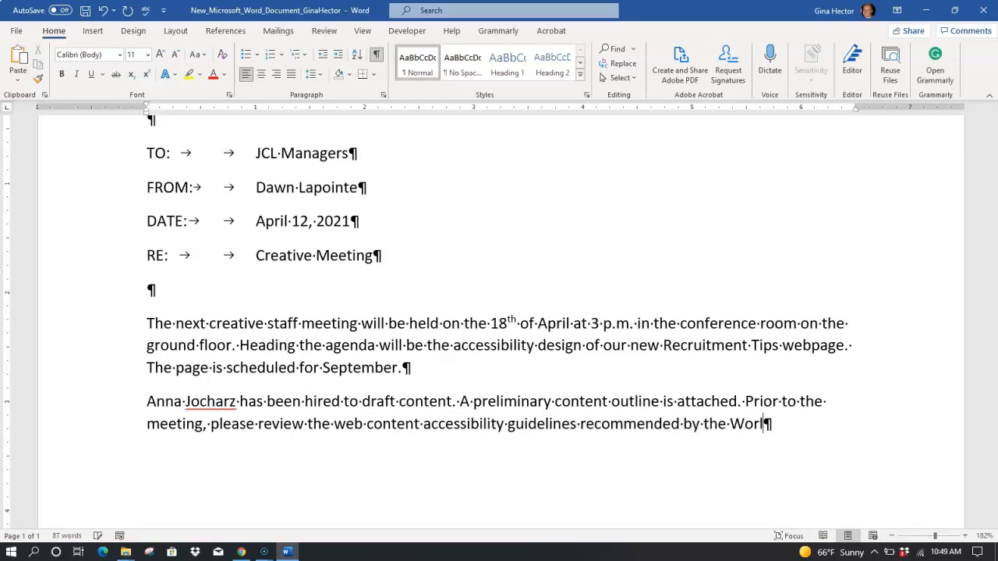
text(d Wide Web Co)
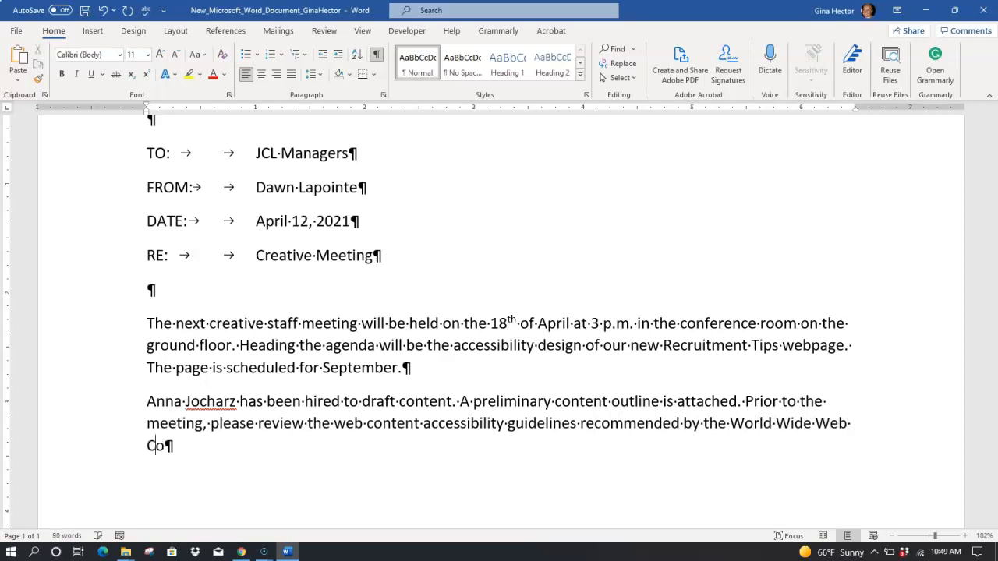
text(nsortium.)
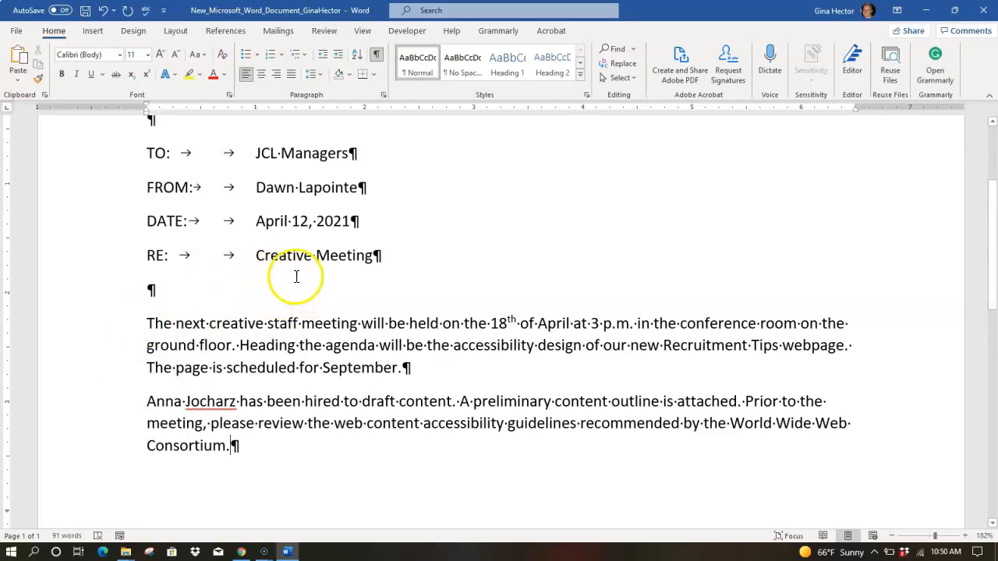
click(113, 227)
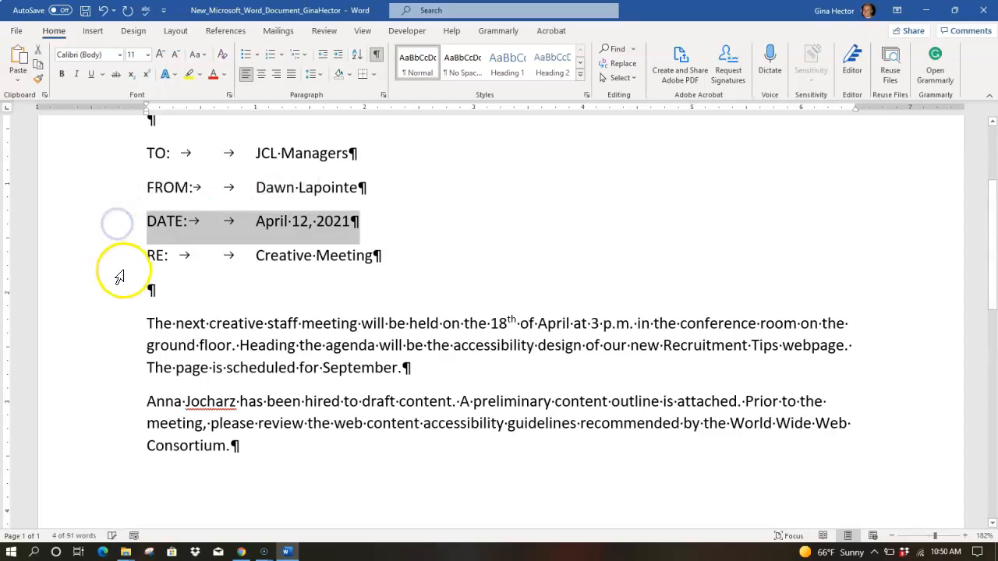
click(167, 291)
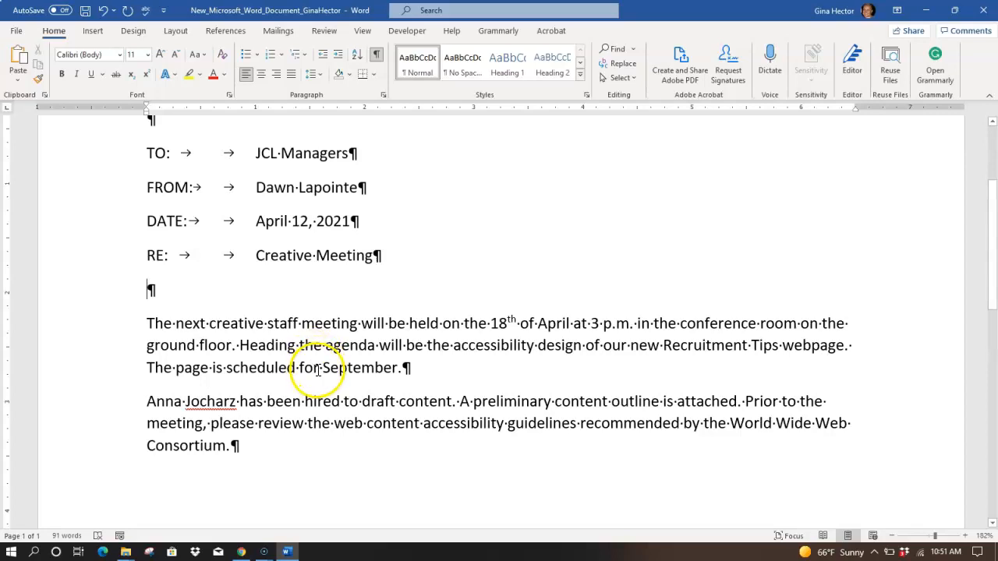
Replace "for" with "to launch in" before "September" in the last sentence of the first body paragraph
click(318, 370)
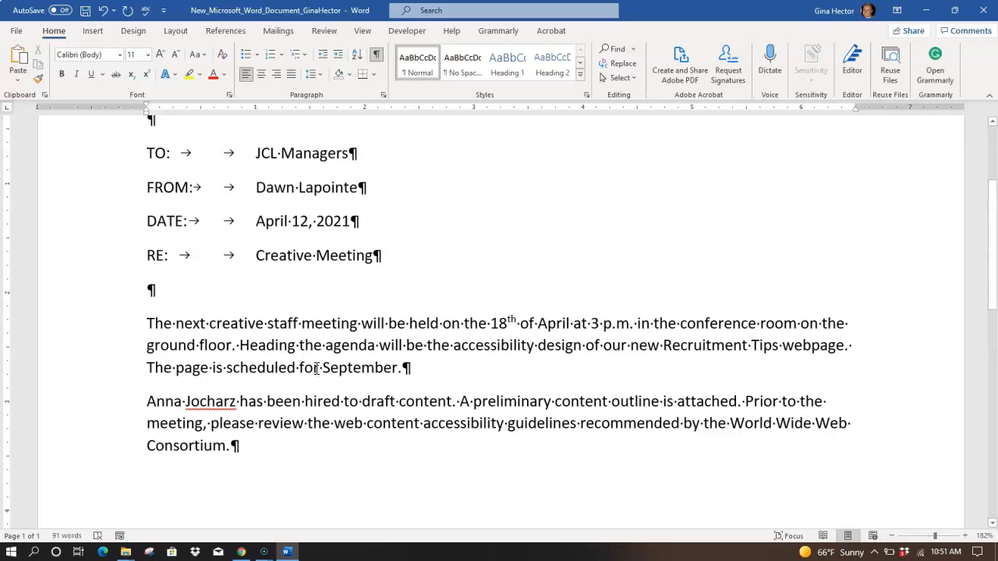
key(BackSpace)
key(BackSpace)
key(BackSpace)
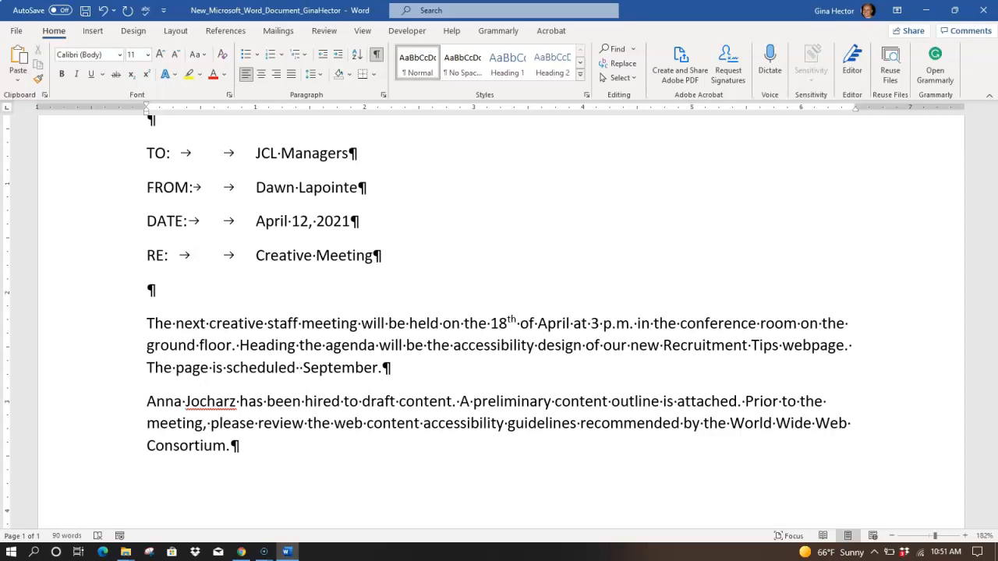
text(to lauc)
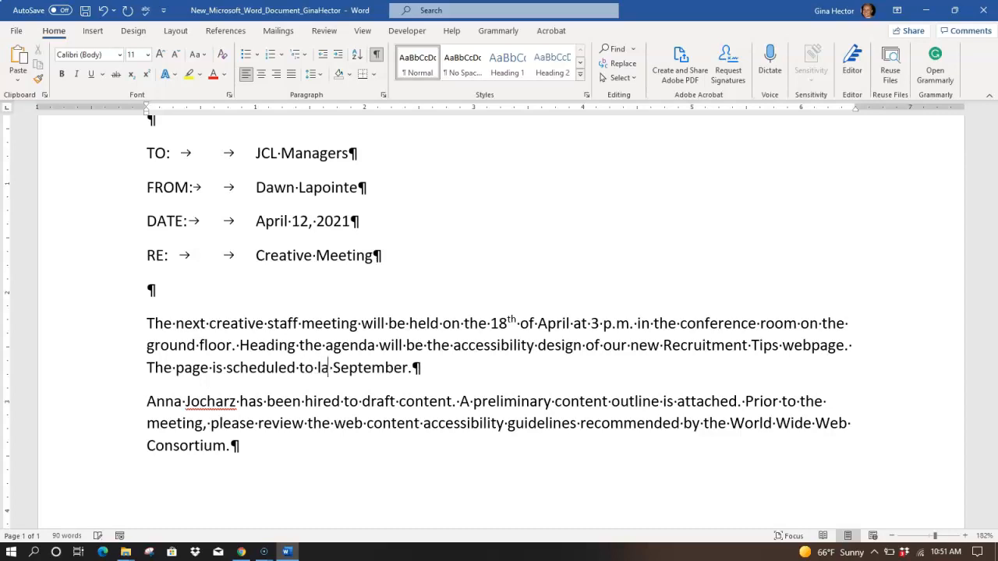
key(BackSpace)
text(nch in)
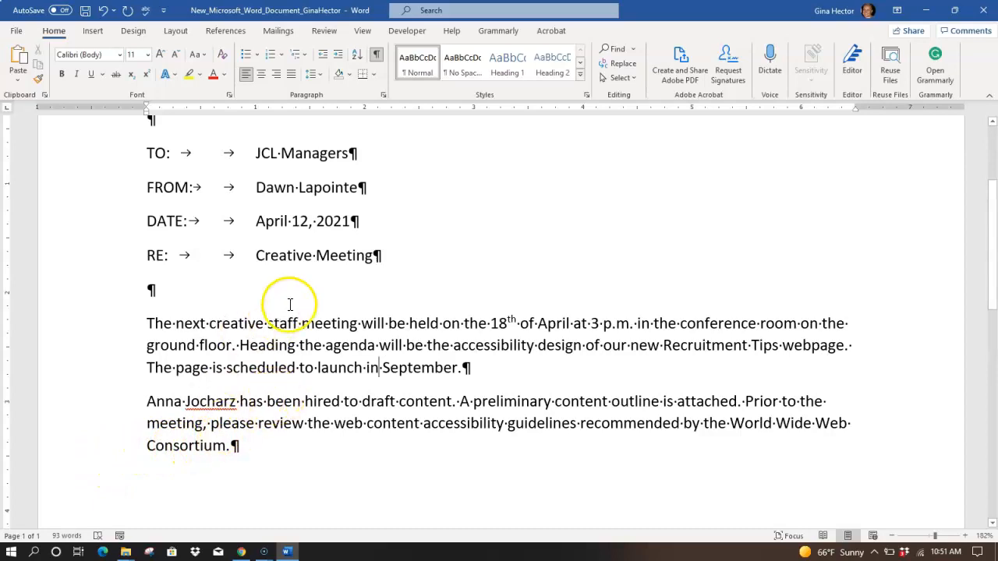
Delete the word "staff" from the first sentence of the memo body
click(267, 324)
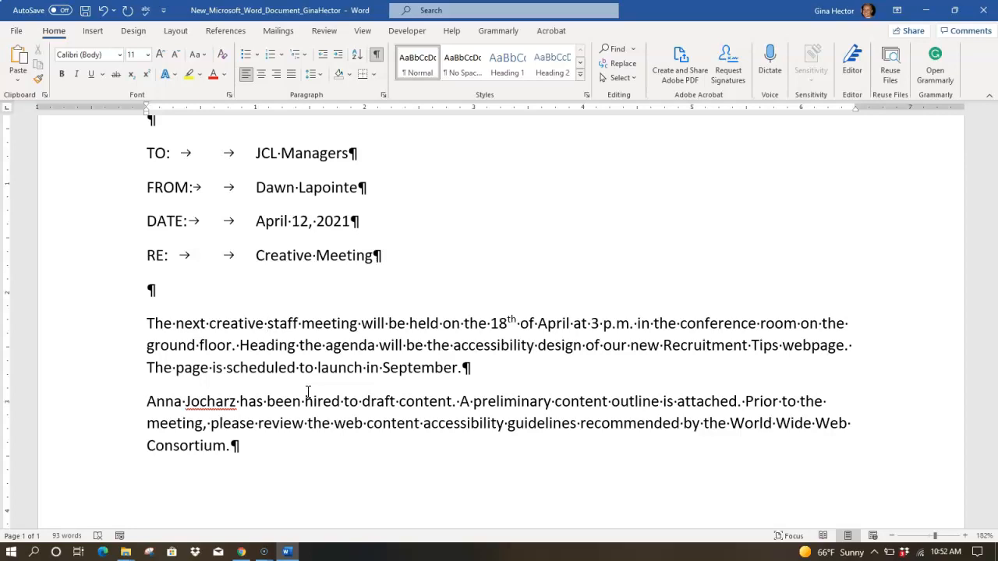
key(Delete)
key(Delete)
key(Delete)
key(Delete)
key(Delete)
key(Delete)
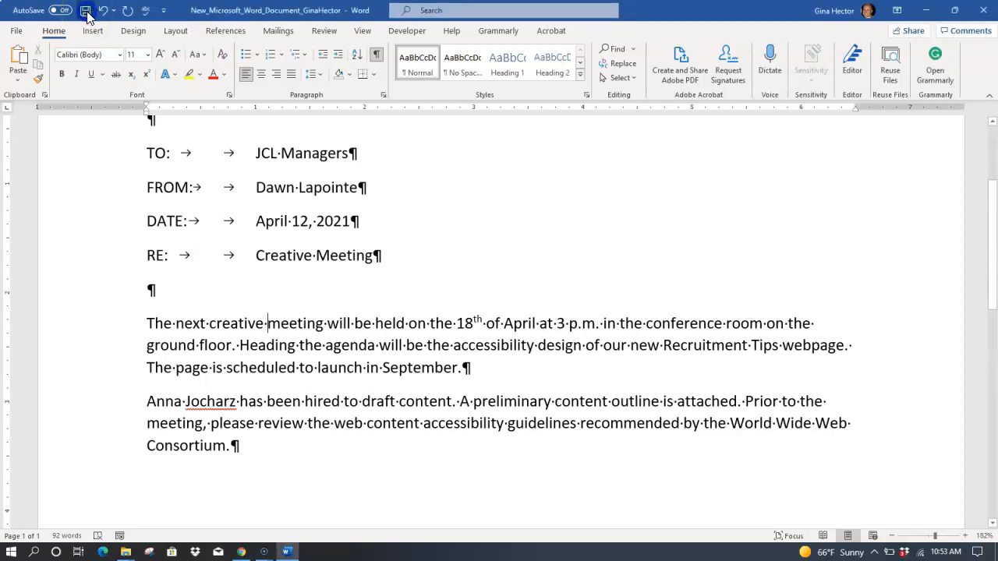
Save the memo and enter IL_WD_1_Memo as the file name for a copy in the MABS 60 HOMEWORK folder
click(85, 15)
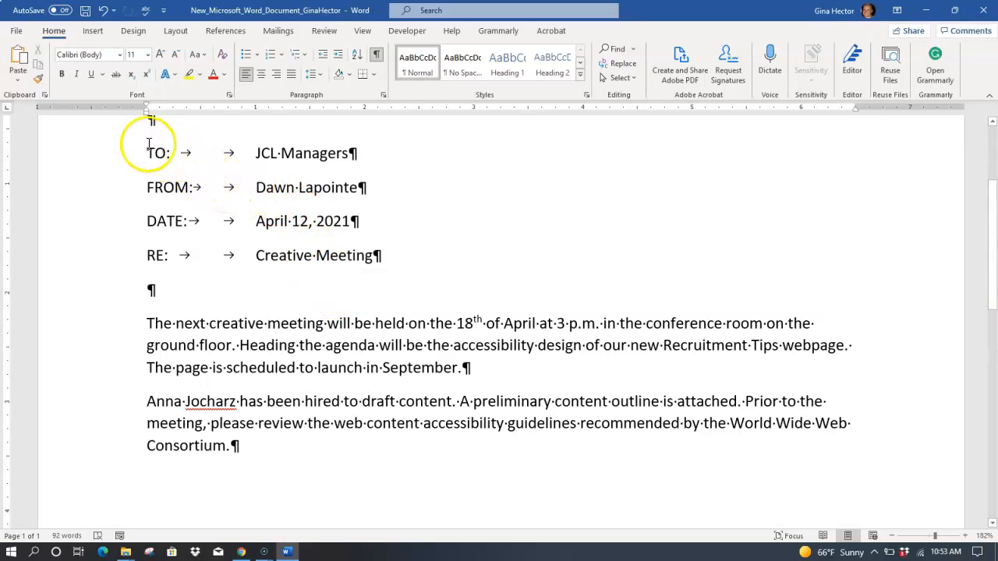
click(17, 35)
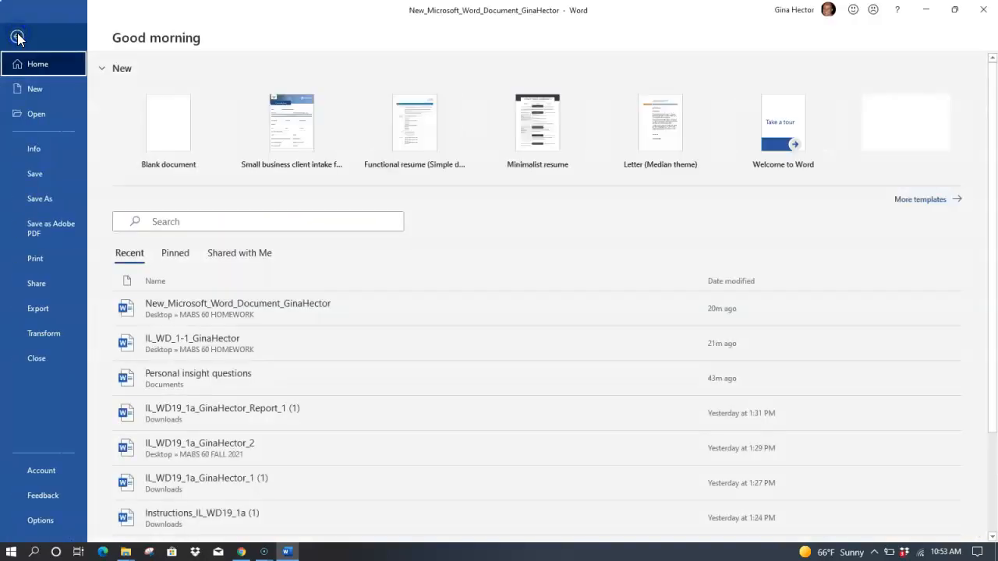
click(53, 201)
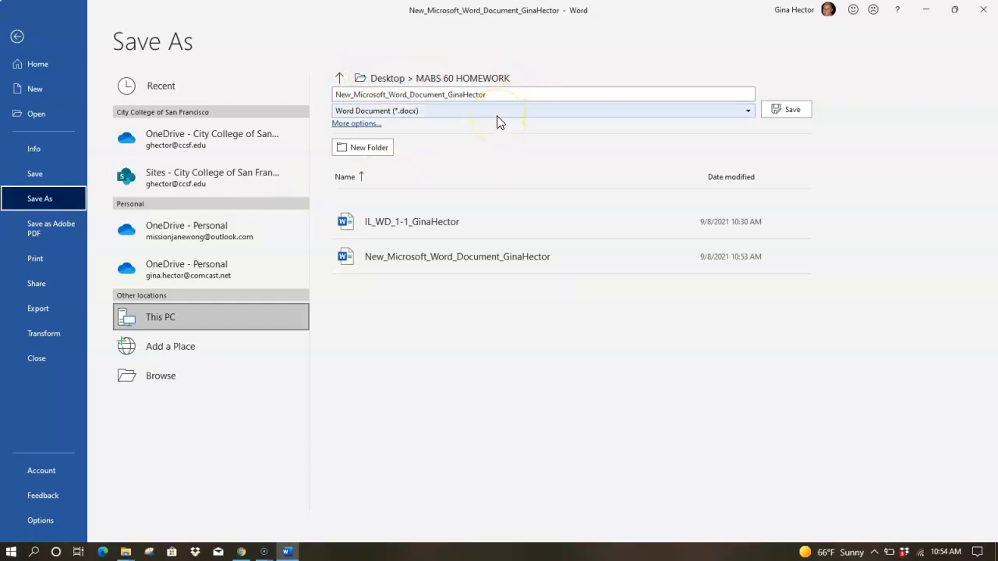
click(497, 95)
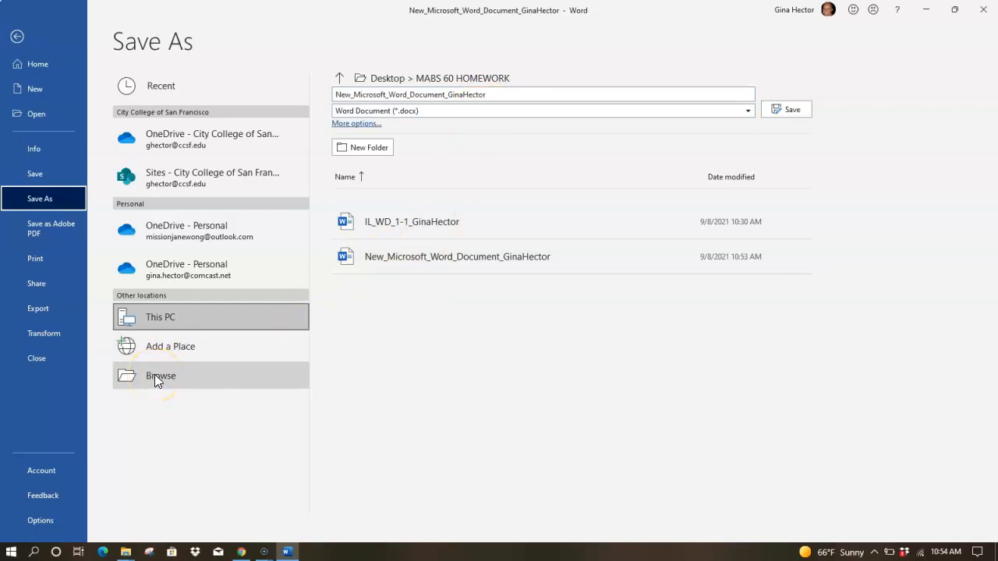
click(496, 95)
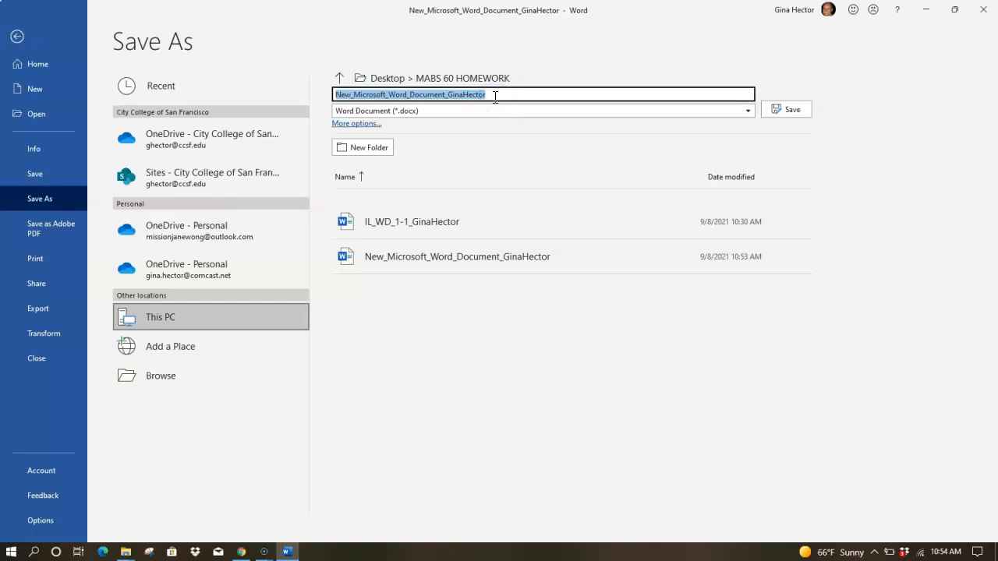
text(IL_)
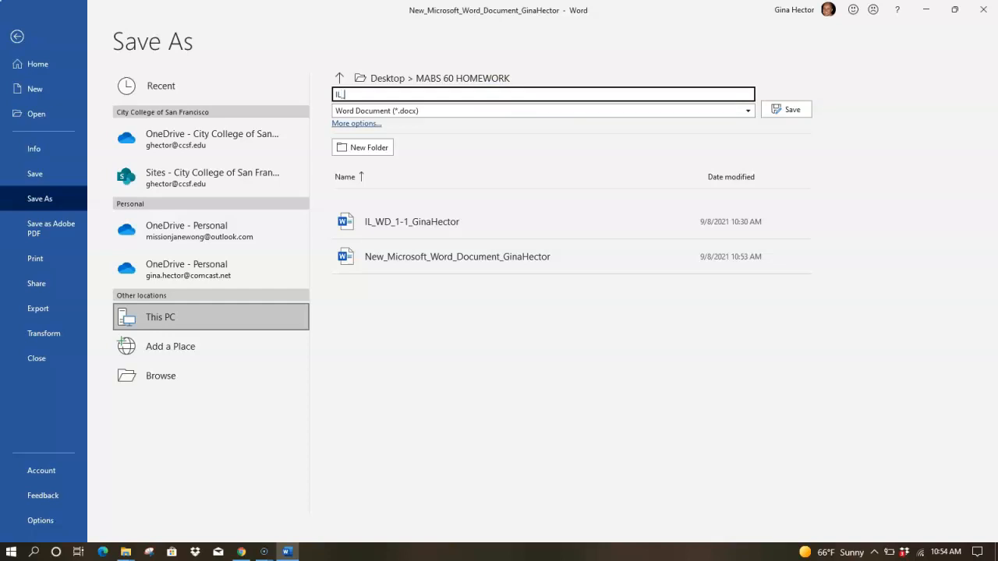
text(WD_1_Memo)
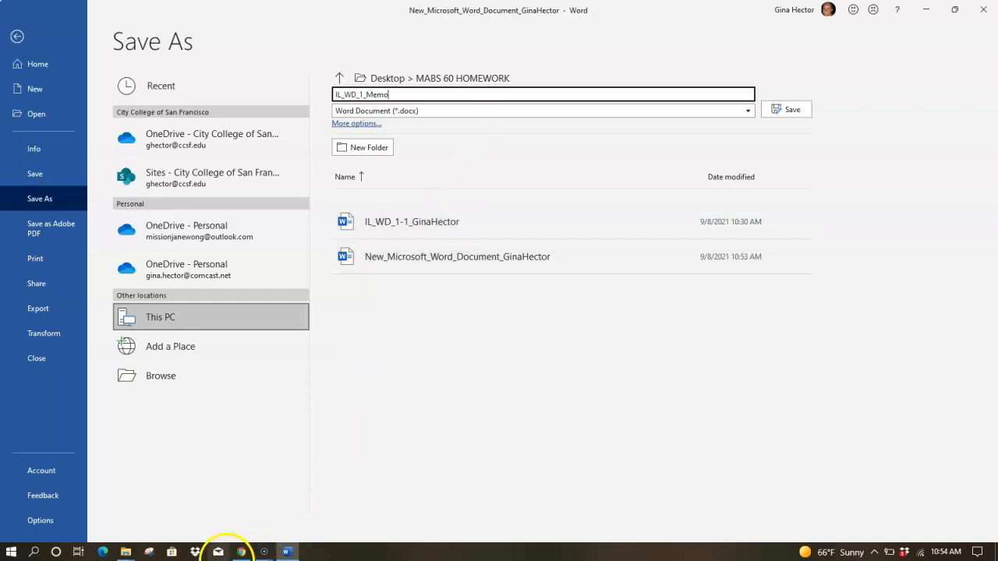
Check the expected file names on the MindTap project page in Chrome, and return to Word to save the memo as IL_WD_1_Memo
mouse_move(240, 554)
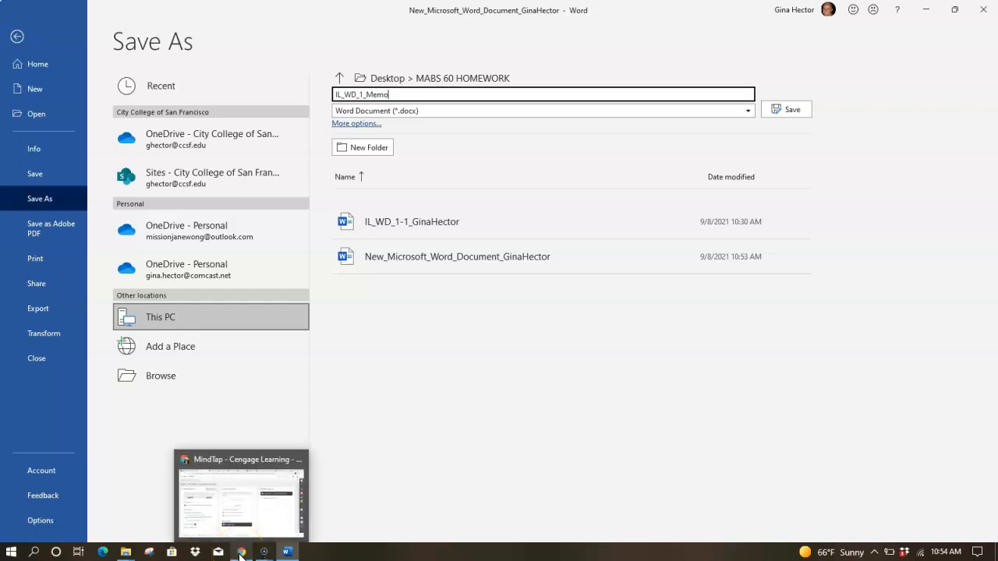
click(240, 554)
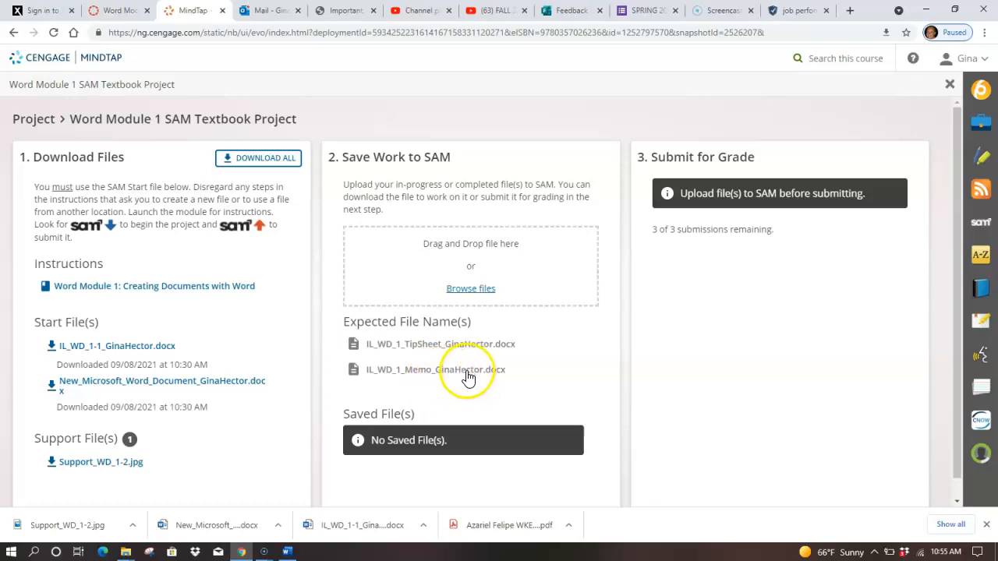
click(288, 552)
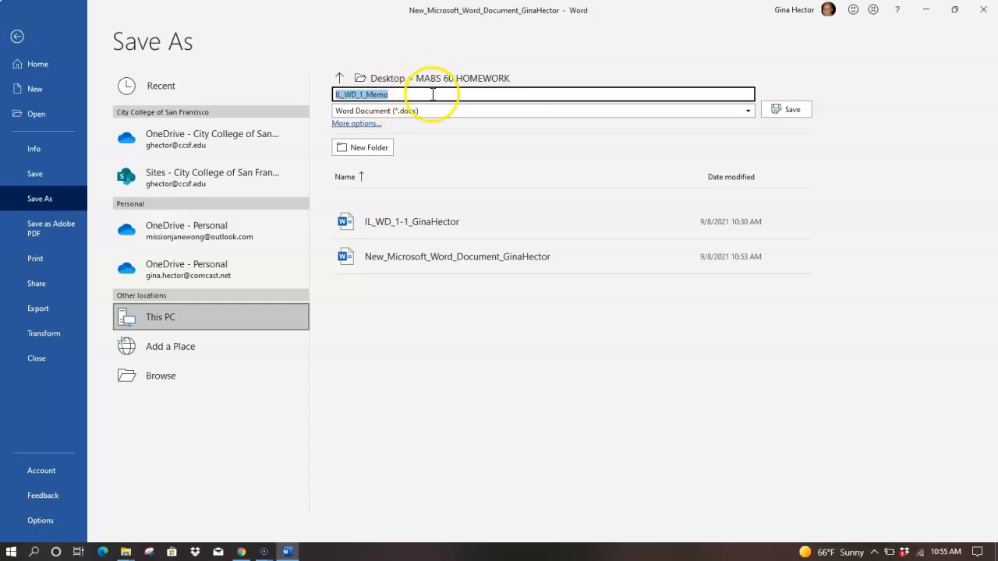
click(789, 110)
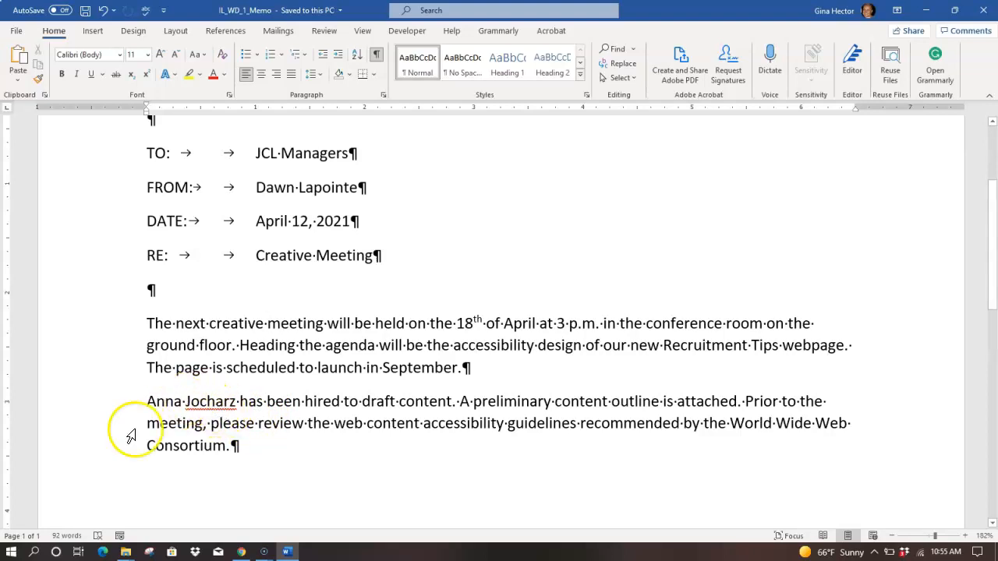
Insert "large" before "conference room" in the first body paragraph and save the memo
click(646, 325)
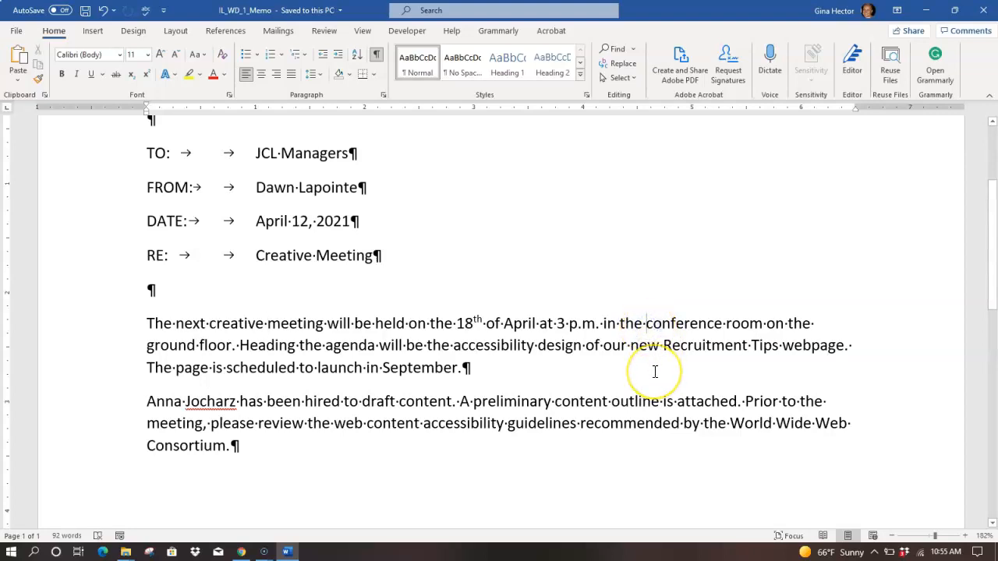
text(large)
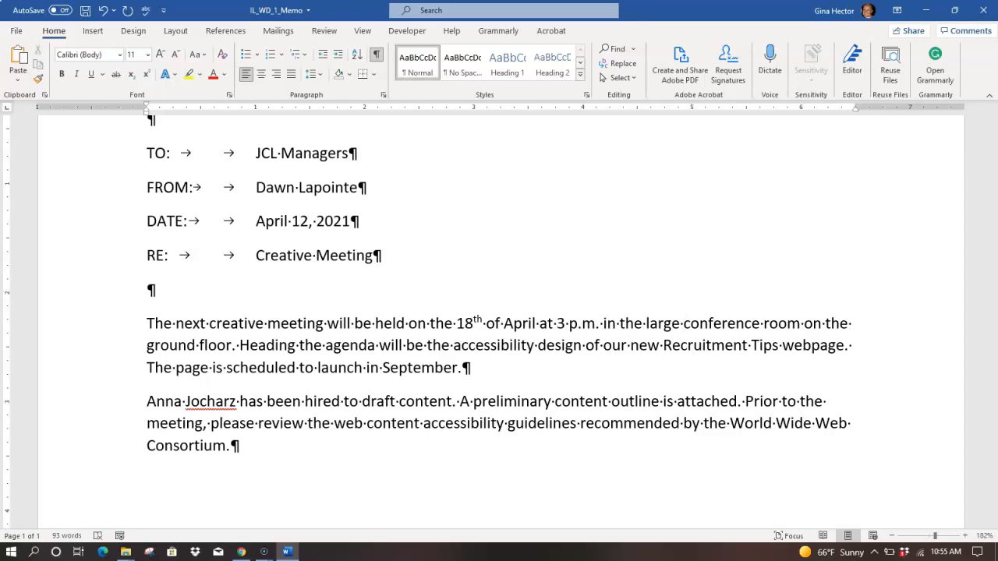
click(86, 17)
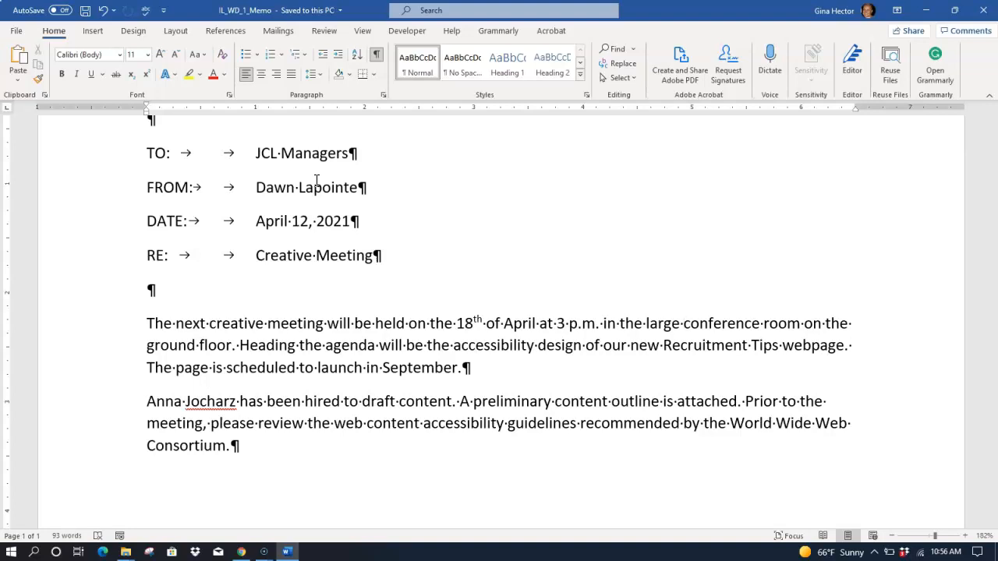
Select the entire memo at once and clear the selection
scroll(467, 320, up, 1)
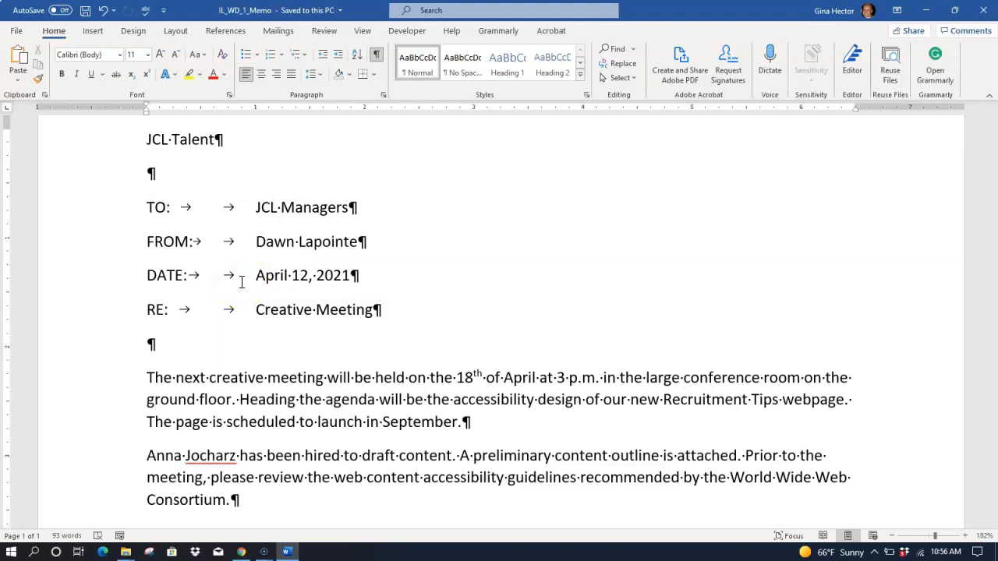
key(ctrl+a)
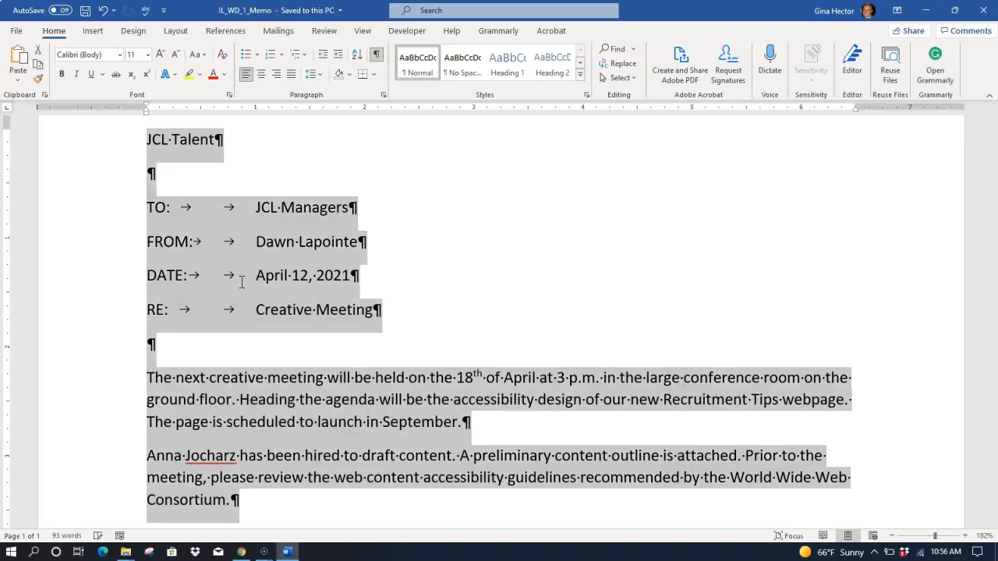
click(417, 290)
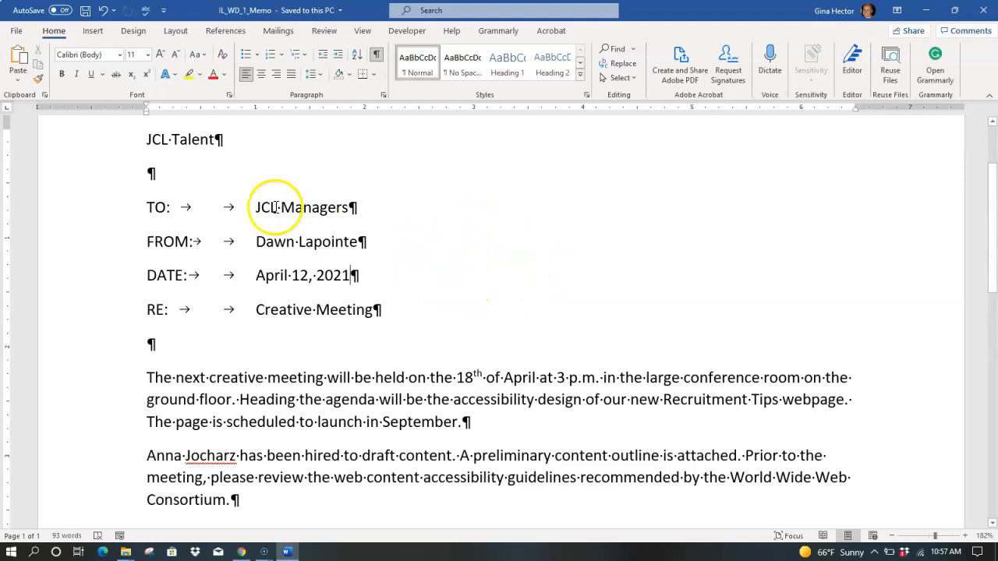
Select the TO line by itself, and extend the selection across the four header lines from TO through RE
click(121, 212)
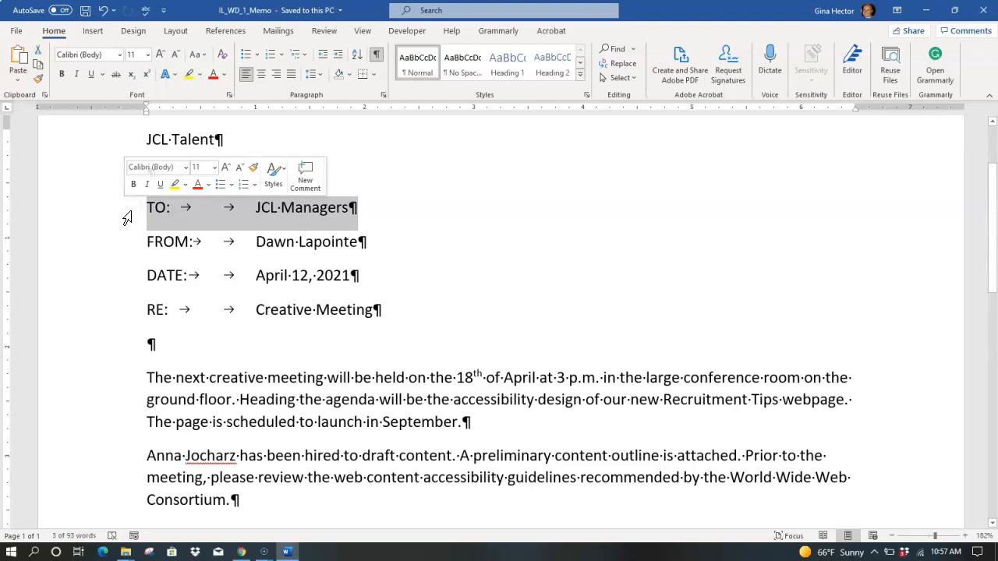
click(117, 210)
drag(115, 212, 133, 318)
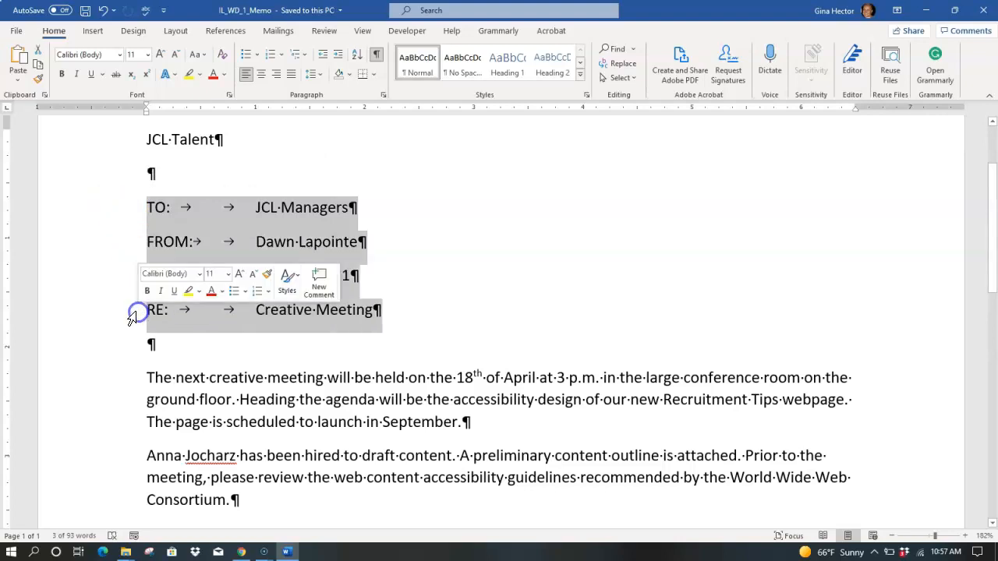
click(440, 314)
scroll(438, 333, down, 1)
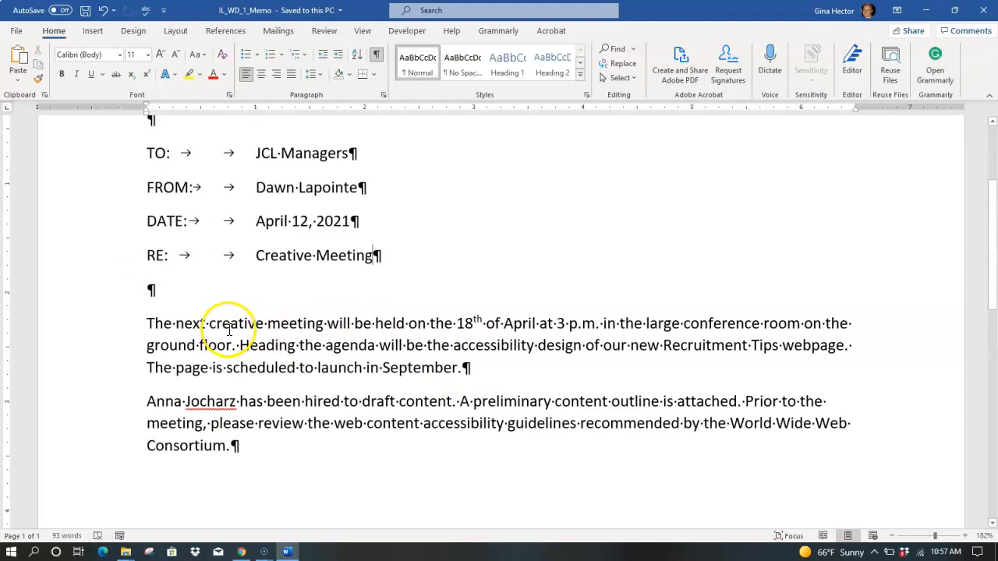
Select the word "creative" in the first body paragraph, and select that whole paragraph
click(231, 326)
double_click(232, 326)
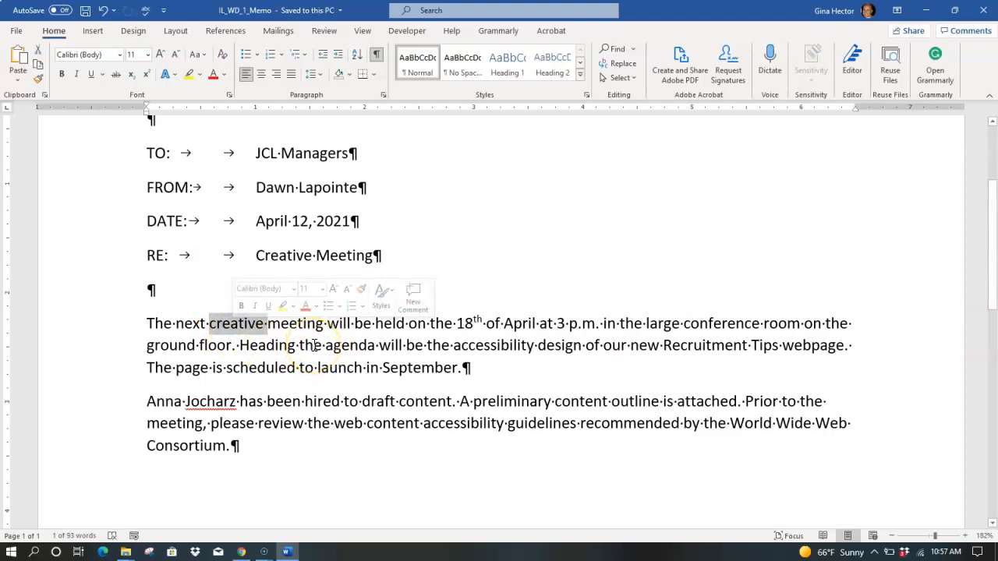
triple_click(312, 345)
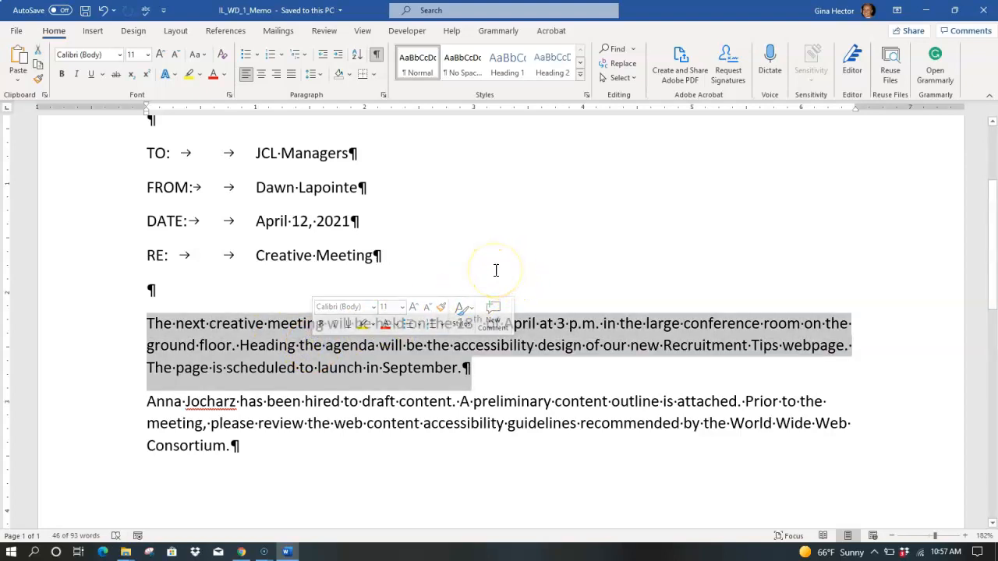
click(448, 262)
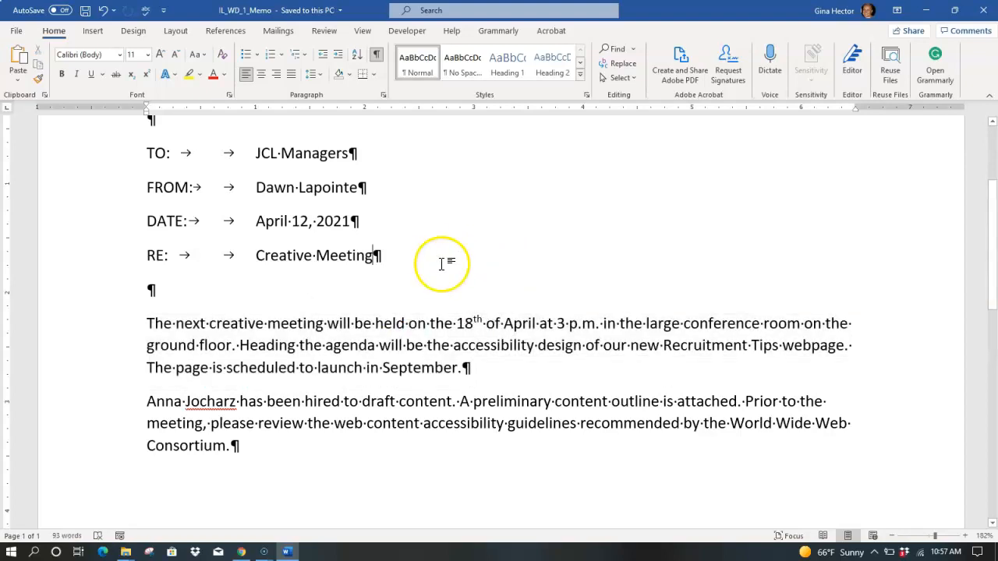
Select single sentences in the body one at a time: the opening one, "Heading the agenda" and "Prior to the meeting"
ctrl+click(324, 323)
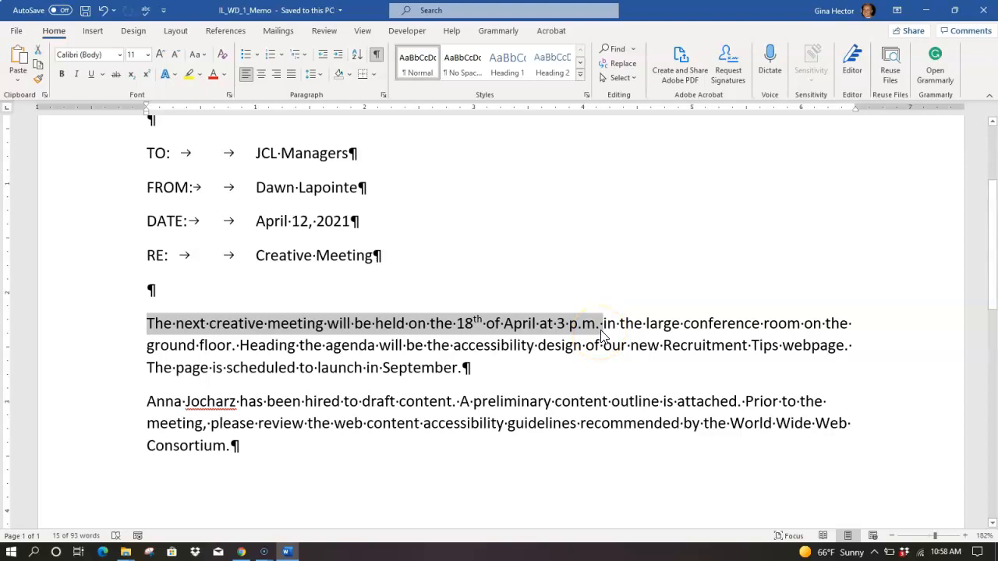
mouse_move(590, 337)
mouse_down()
mouse_move(487, 334)
mouse_move(597, 343)
mouse_move(480, 343)
mouse_move(590, 329)
mouse_up()
click(431, 260)
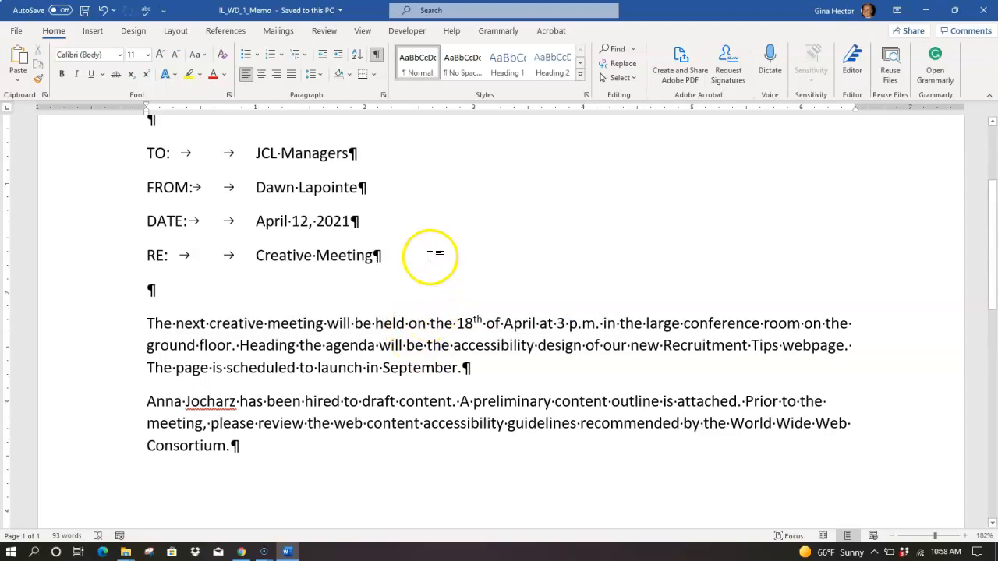
ctrl+click(398, 346)
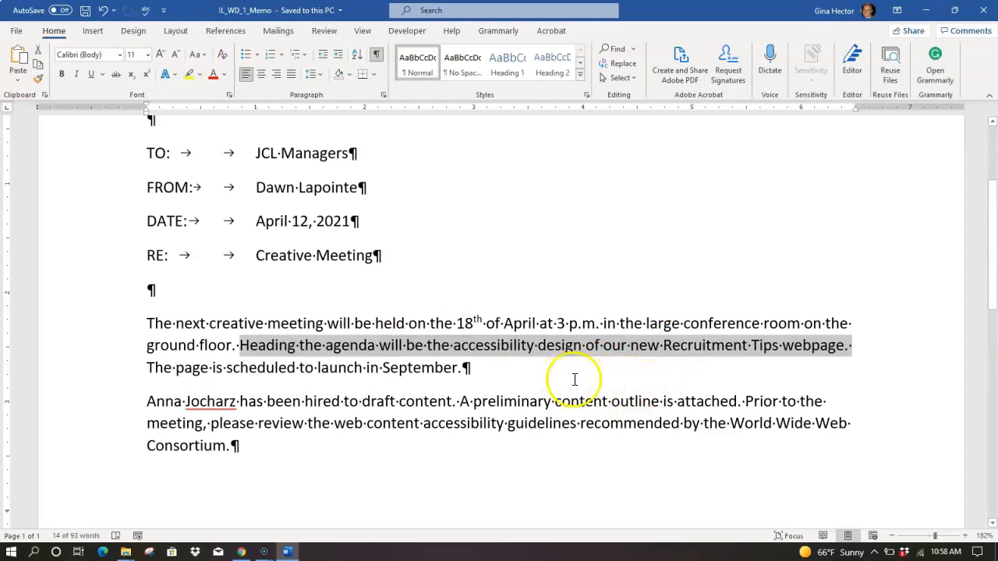
click(594, 380)
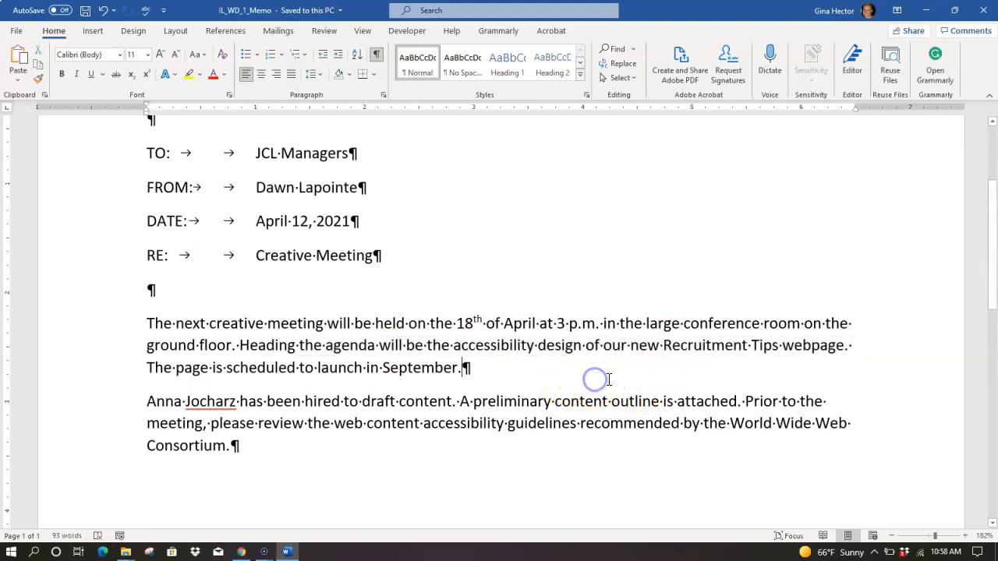
ctrl+click(784, 406)
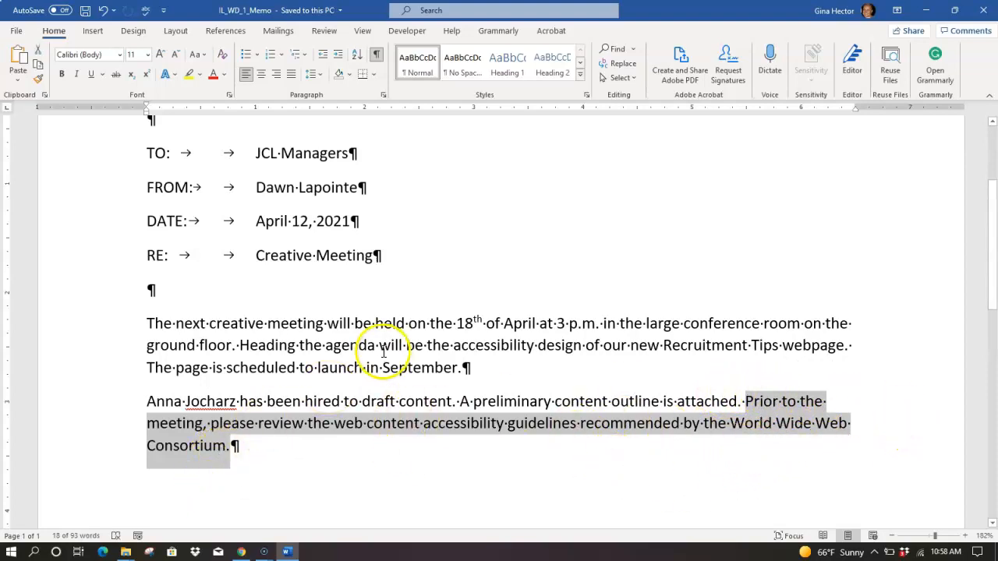
click(333, 294)
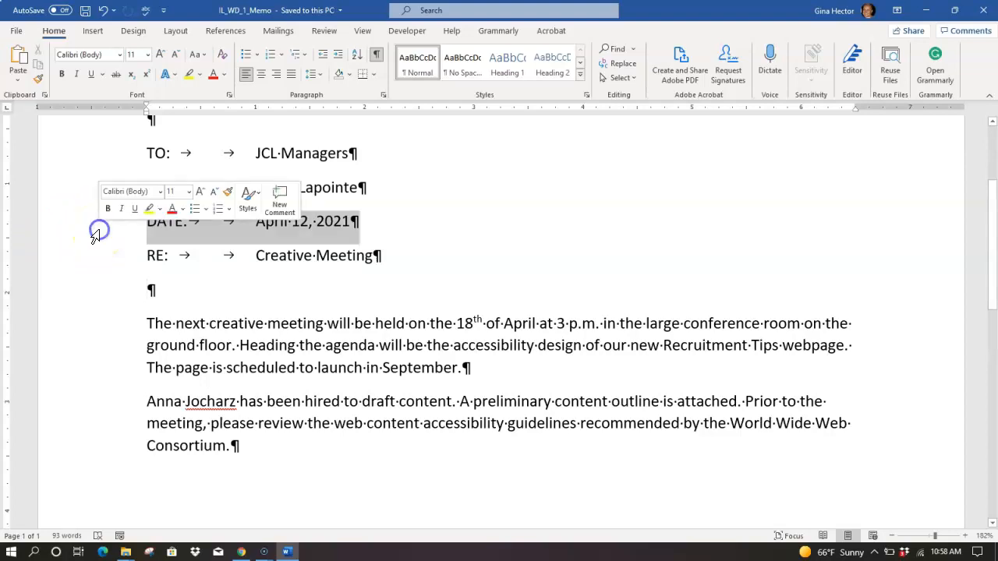
Select the complete memo from the page margin, and replace that selection with only the RE line
triple_click(94, 236)
scroll(94, 236, up, 2)
scroll(95, 236, down, 3)
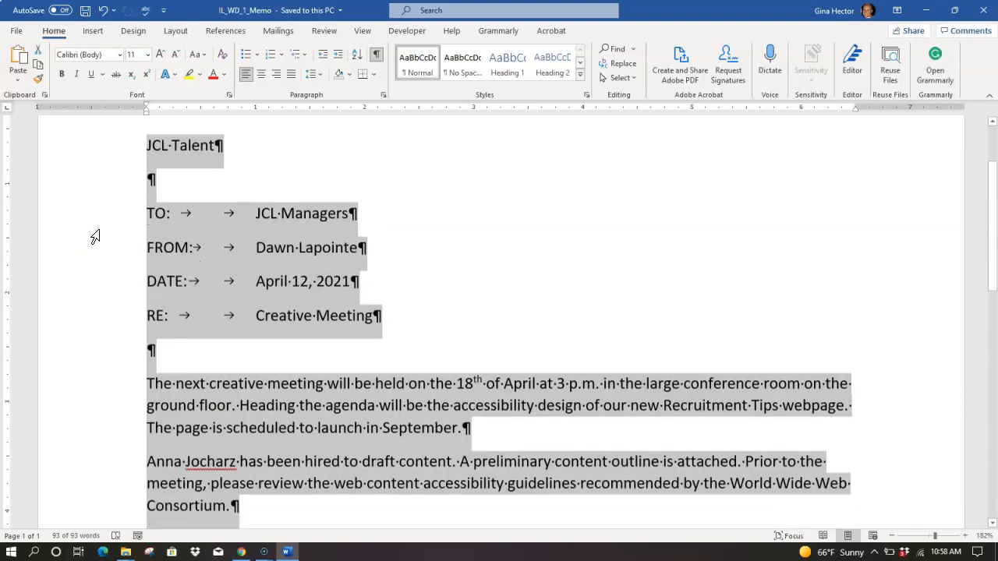
click(104, 250)
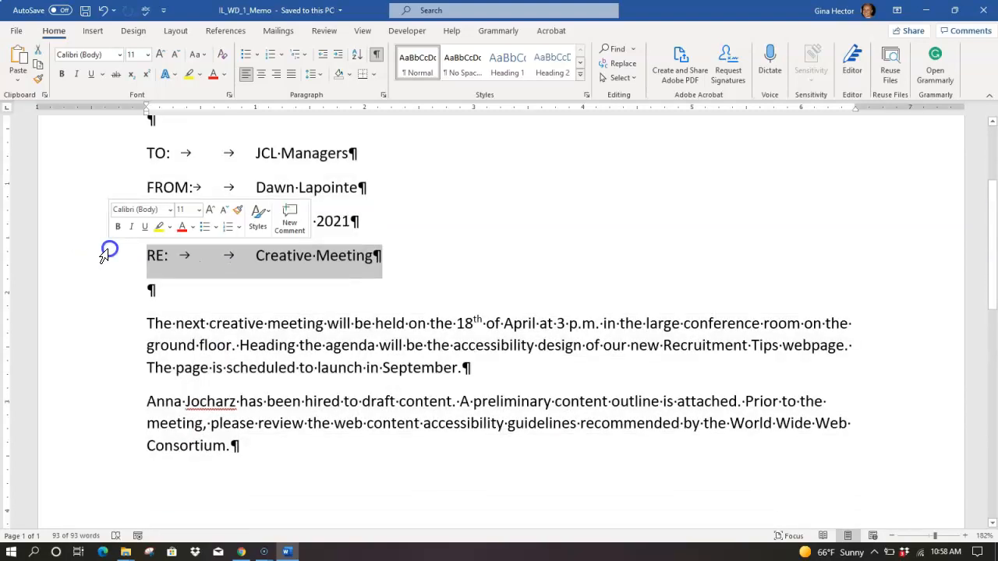
Select the first body paragraph, extend the selection through the second one, and return the cursor to the start of the body text
click(147, 323)
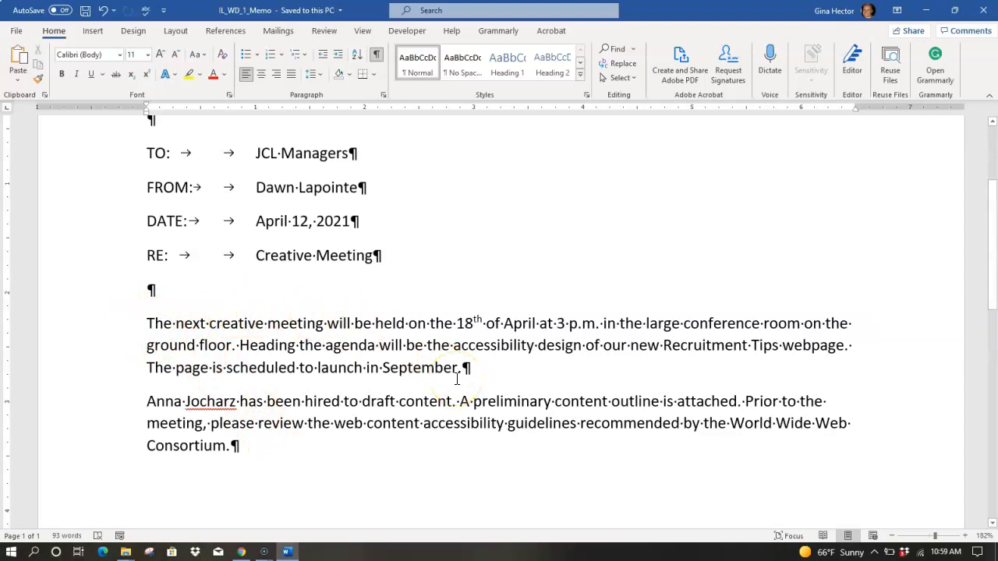
triple_click(458, 380)
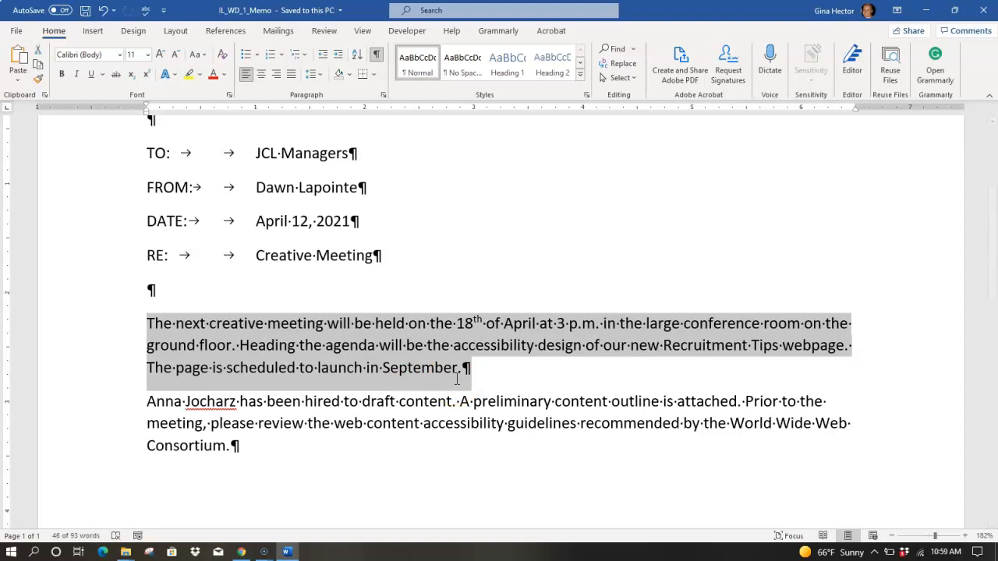
key(ctrl+shift+Down)
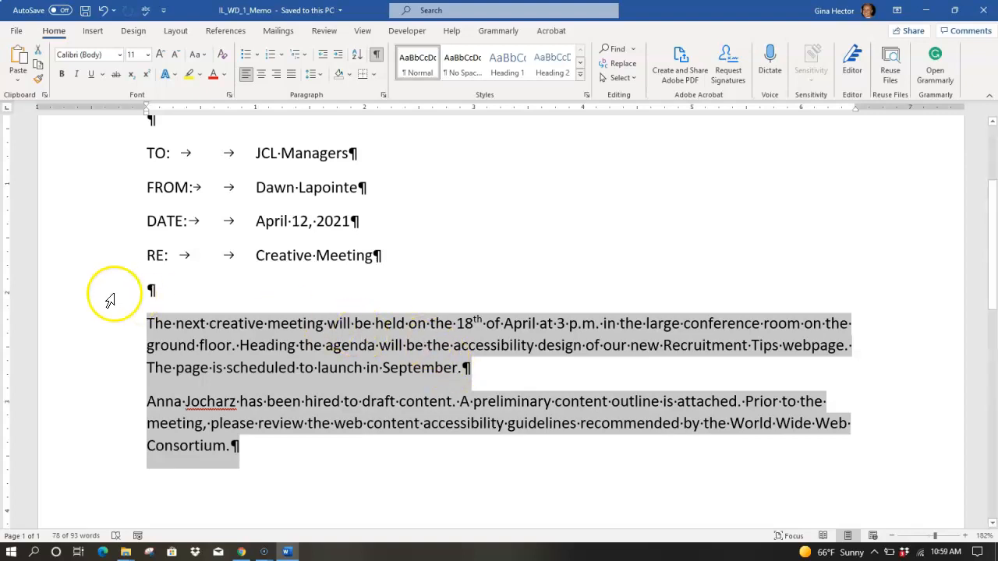
click(153, 328)
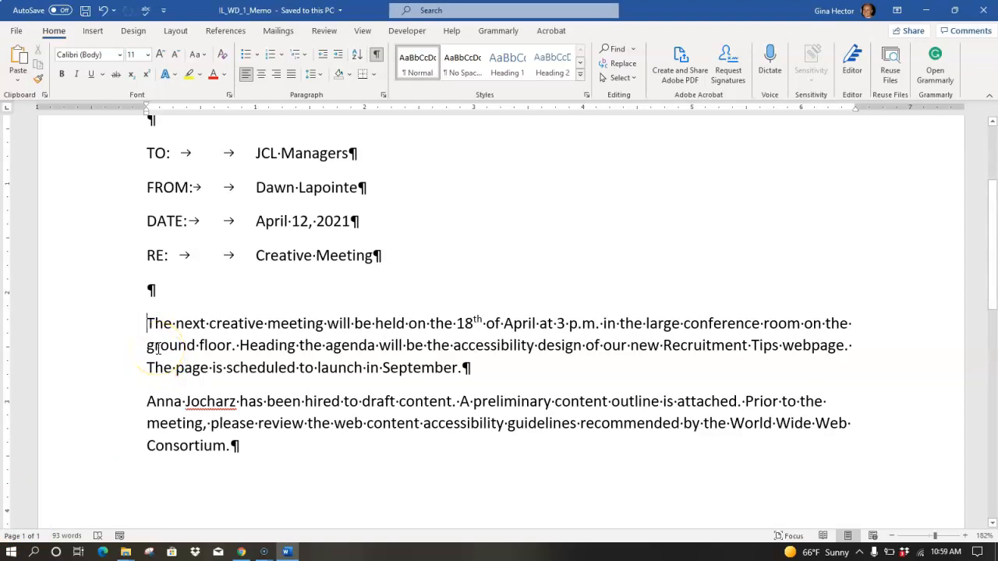
Select everything from the start of the first body paragraph to the end of the memo, and clear that selection
key(ctrl+shift+End)
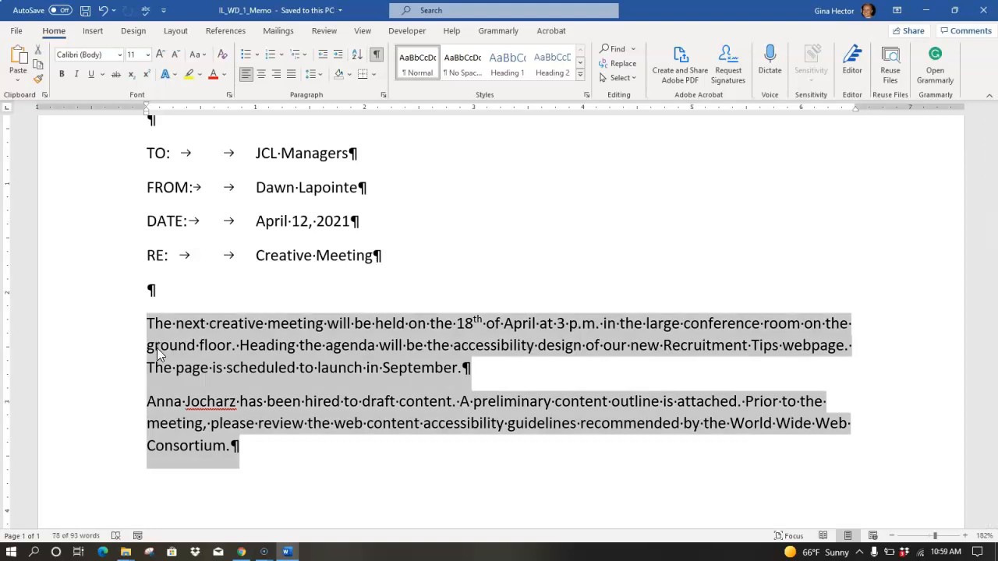
click(147, 324)
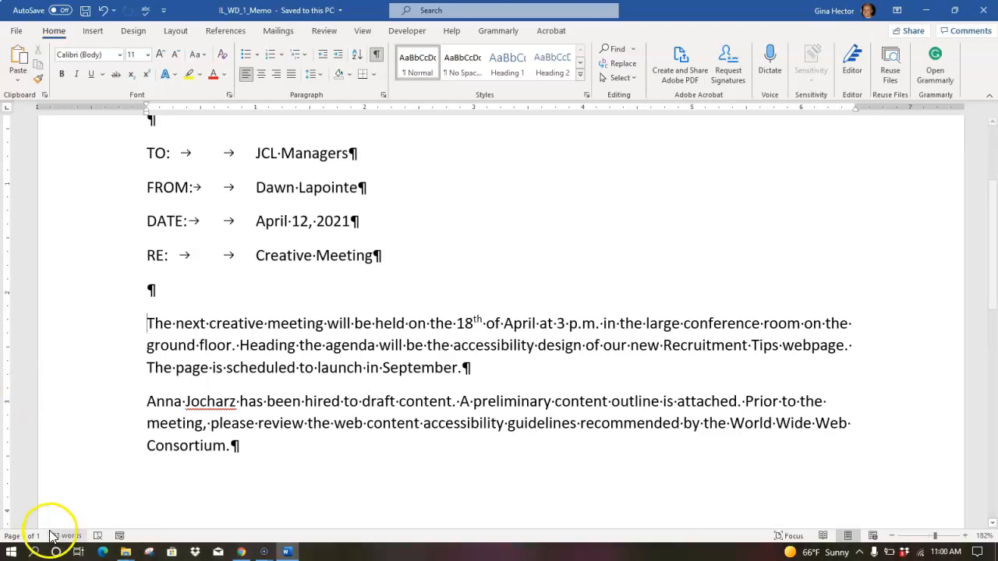
click(26, 529)
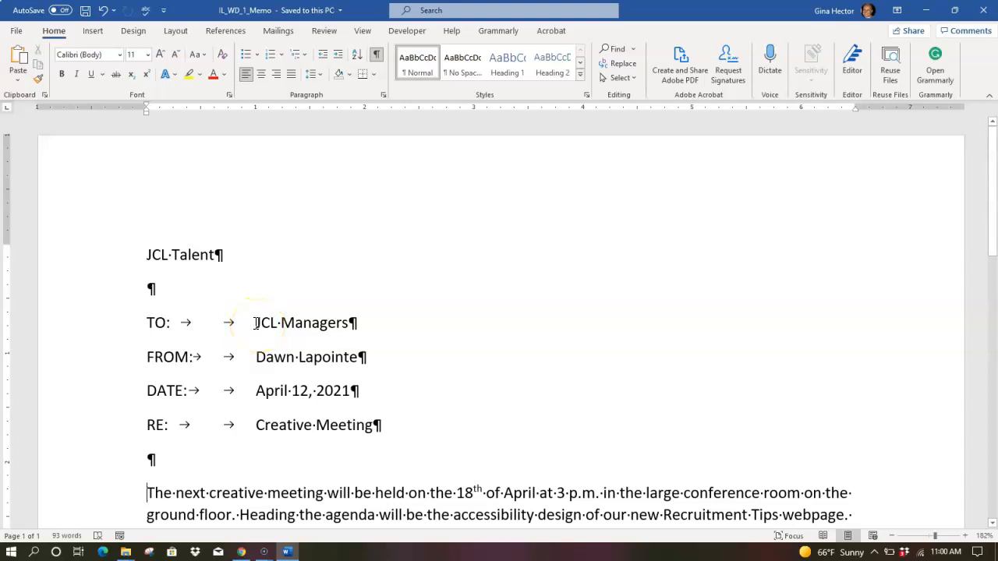
Replace "JCL Managers" on the memo's TO line with "Creative Staff"
drag(256, 322, 319, 328)
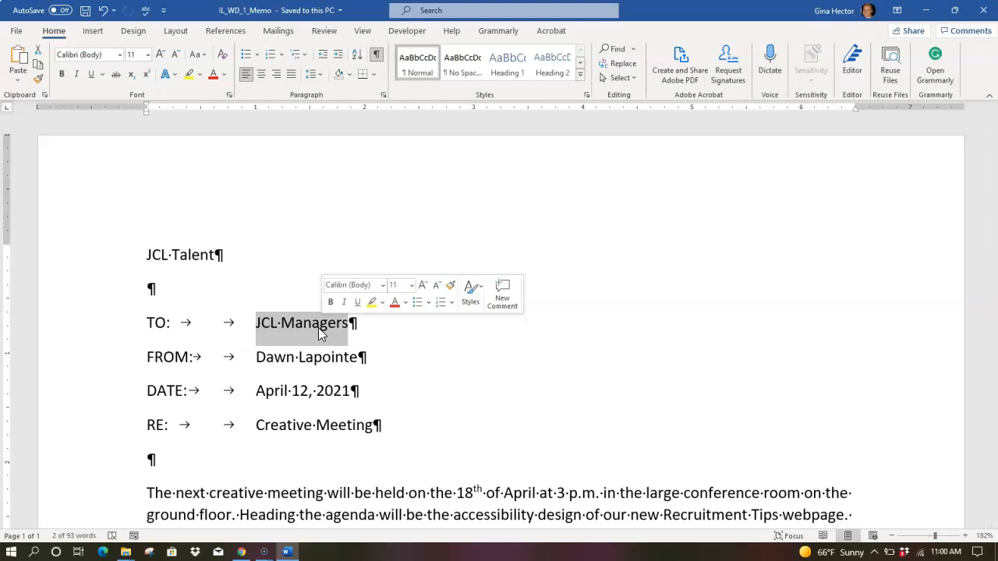
text(Crea)
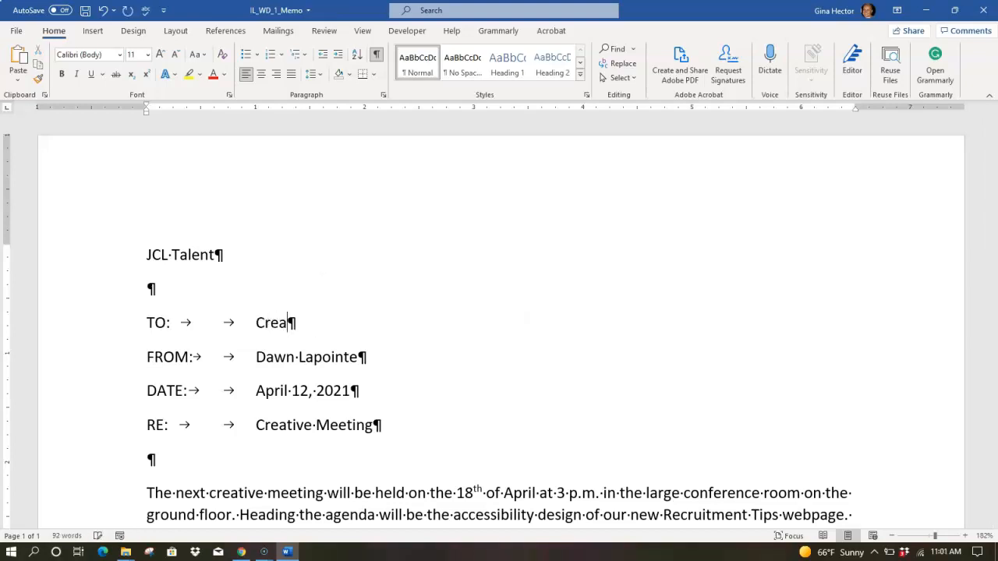
text(tive Staff)
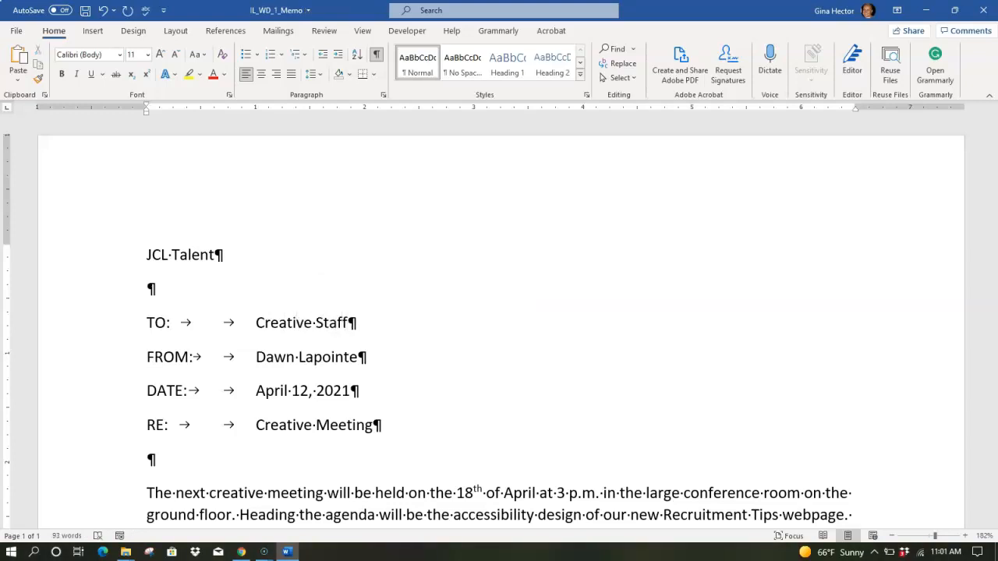
Replace the sender's name on the FROM line with the memo author's own full name
scroll(296, 338, down, 1)
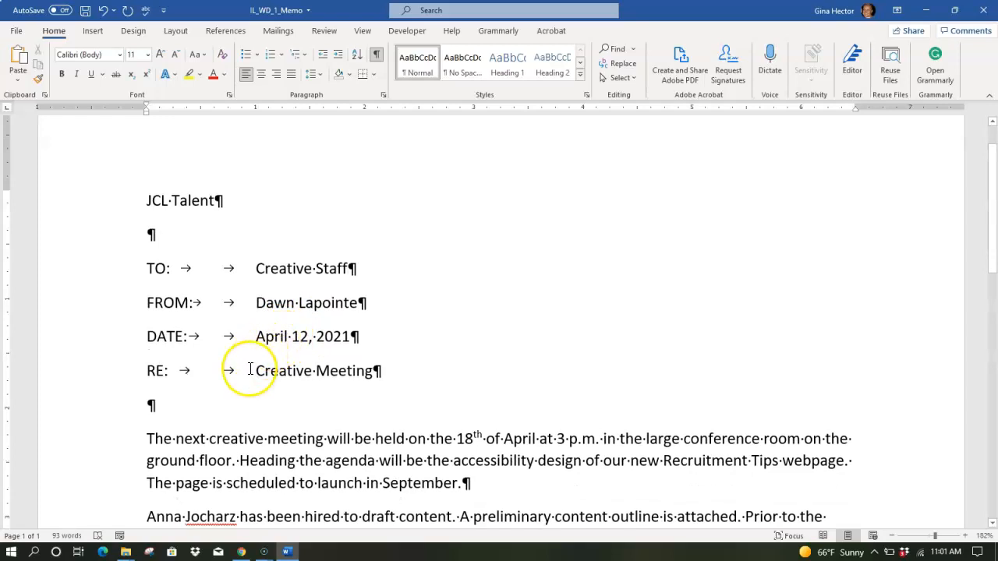
scroll(251, 368, down, 1)
scroll(238, 378, down, 1)
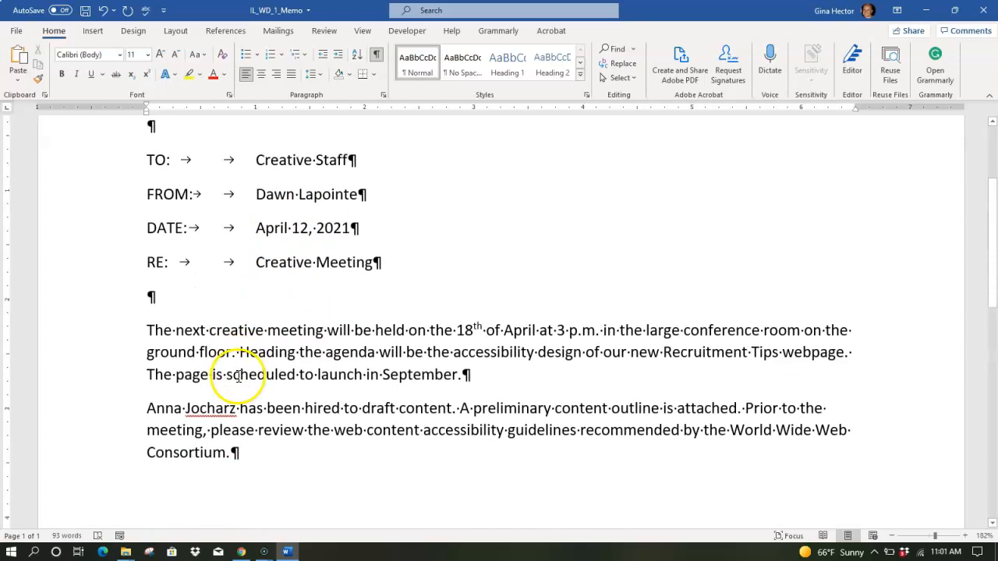
double_click(274, 198)
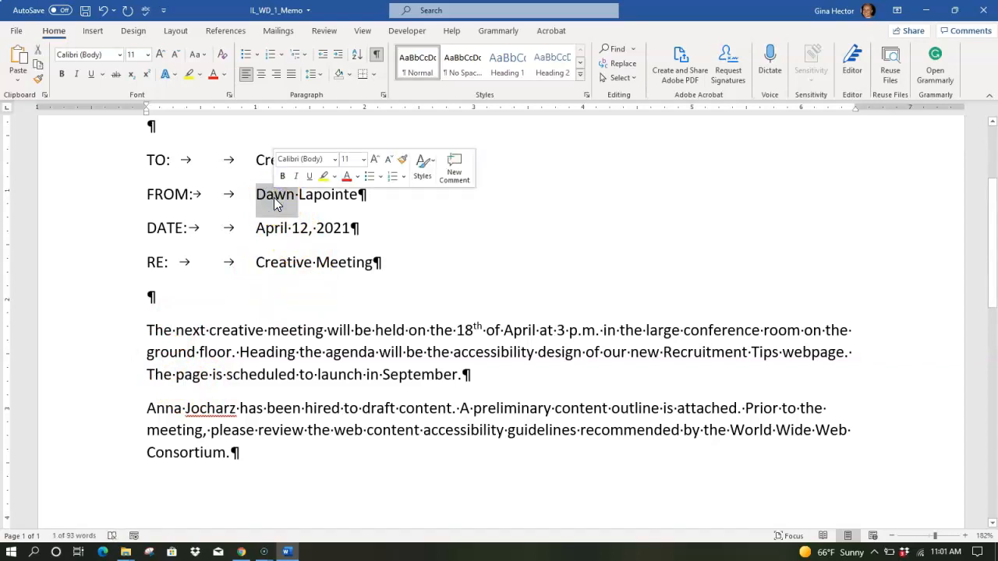
drag(273, 197, 344, 208)
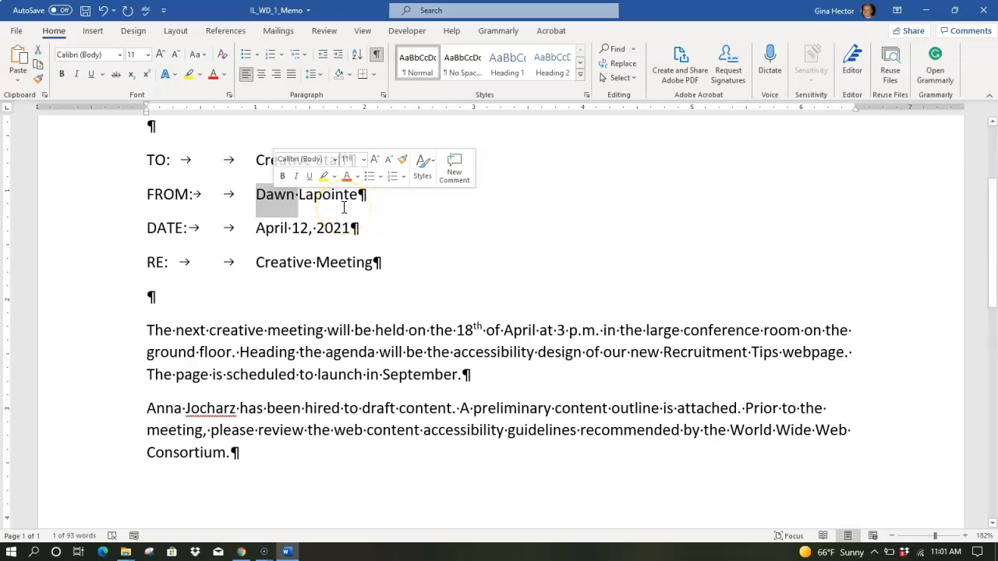
click(278, 206)
drag(258, 195, 351, 205)
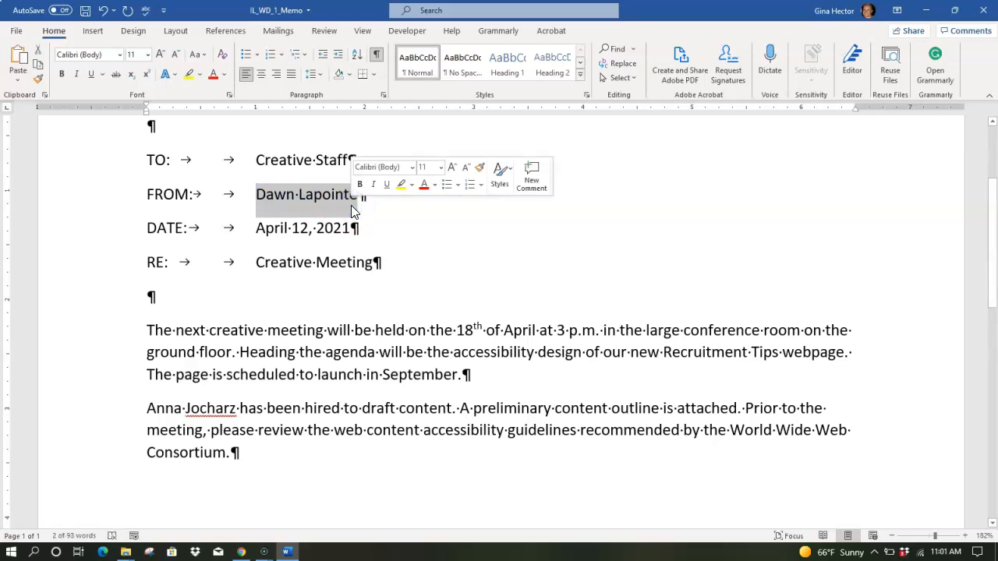
text(Gina Hector)
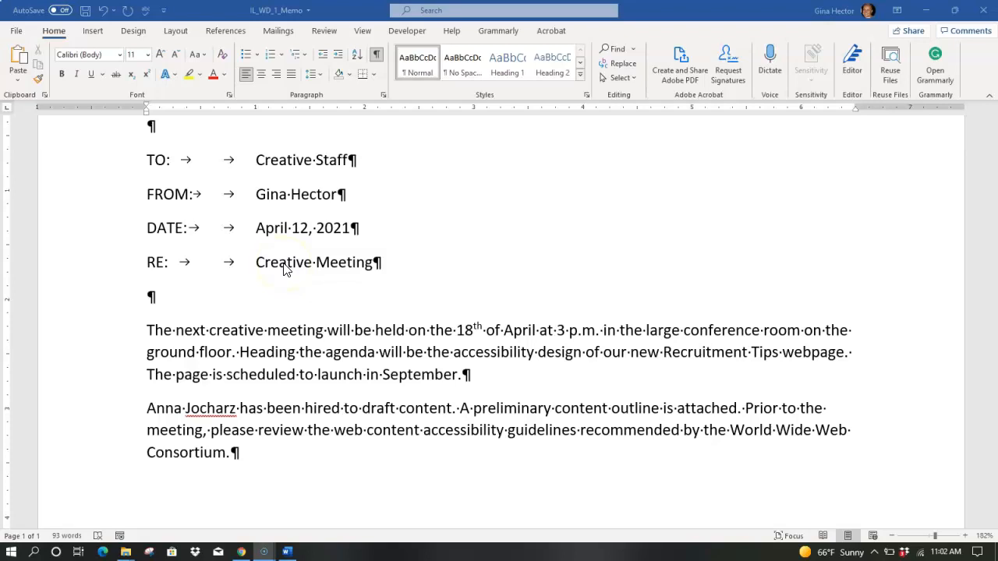
Replace the subject text on the RE line with "Recruitment Tips webpage", keeping the label and tabs
click(109, 268)
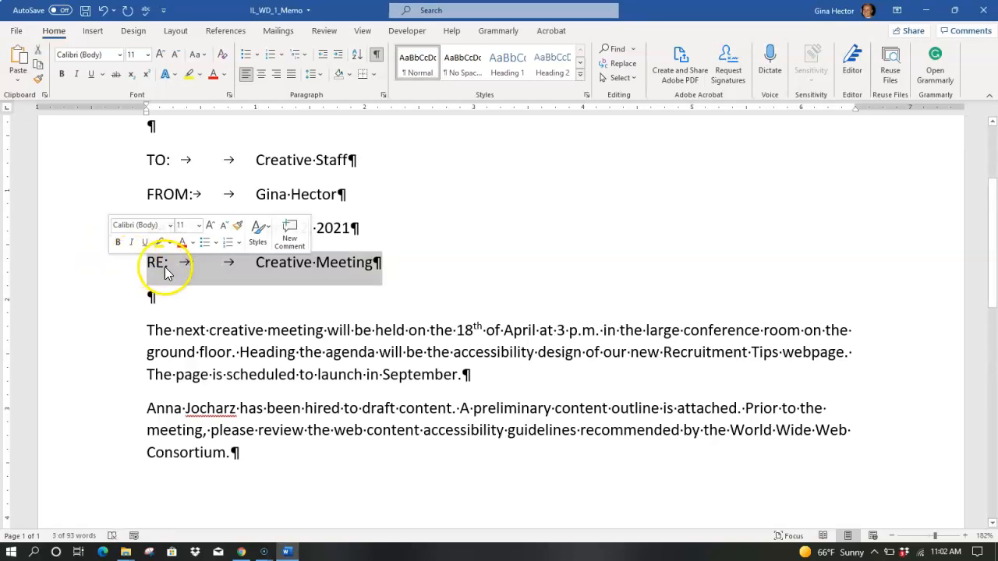
click(258, 263)
drag(258, 263, 368, 260)
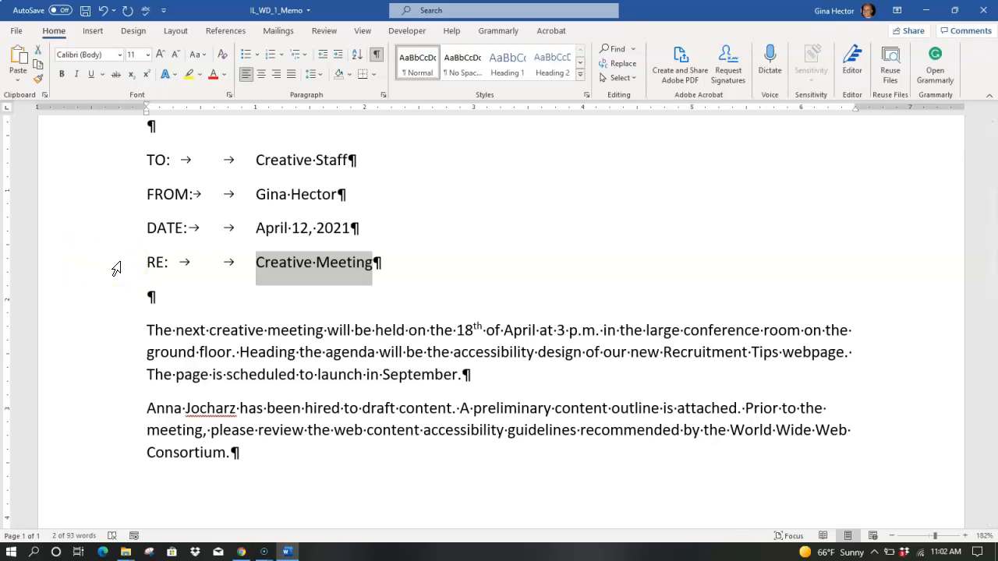
text(Recruitment )
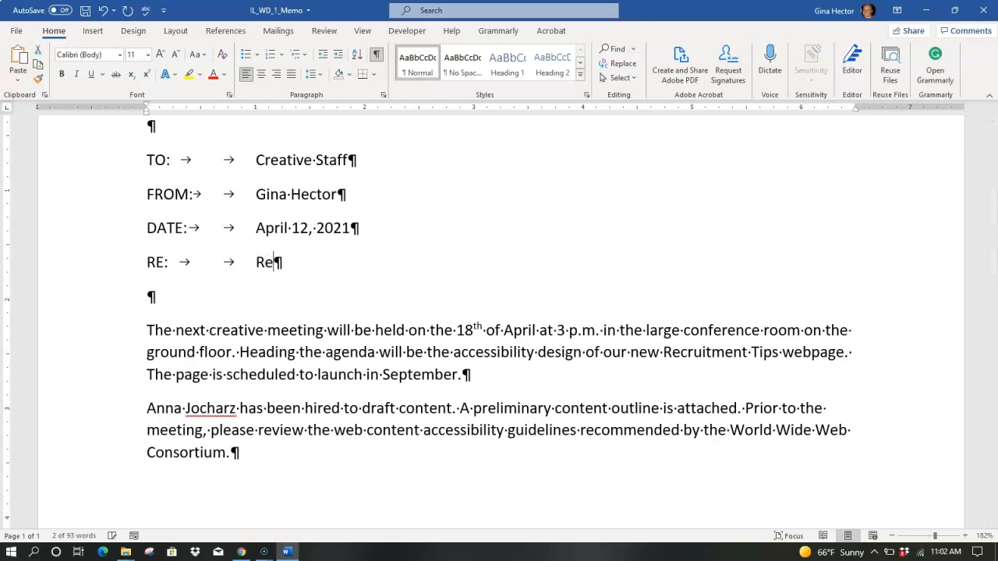
text(Tips webpa)
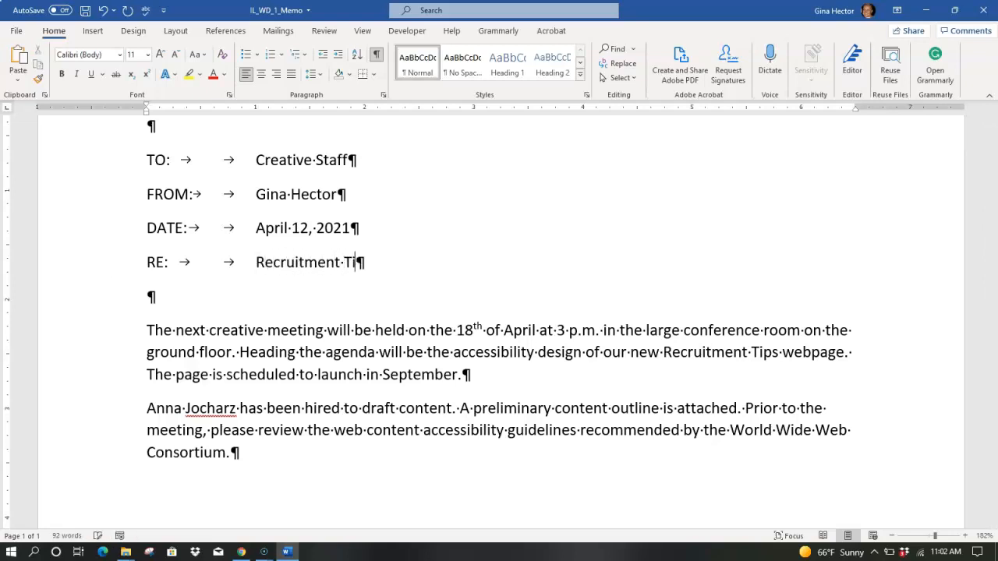
text(ge)
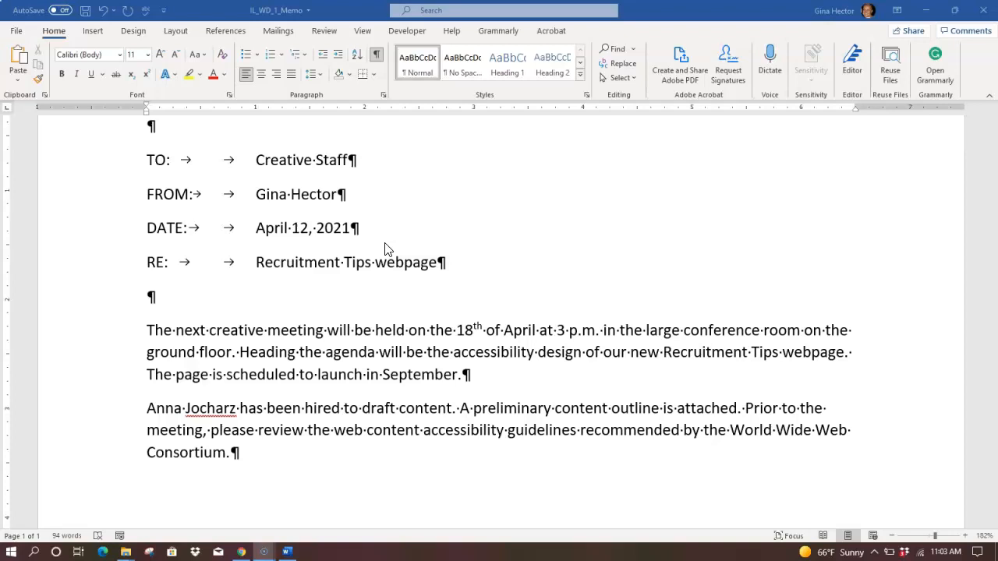
Cut the first sentence, about the person hired to draft content, from the second body paragraph
scroll(267, 406, down, 3)
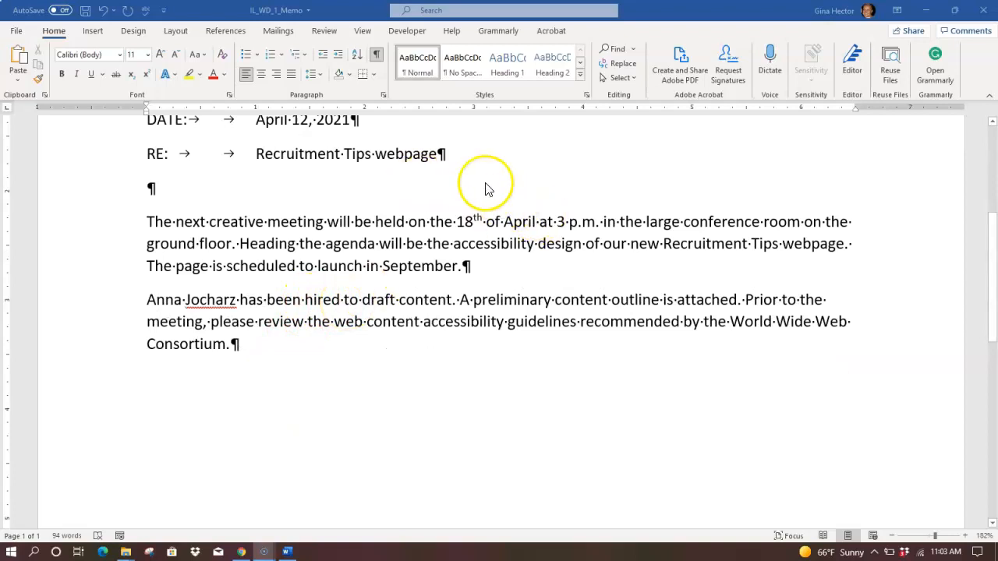
click(334, 301)
ctrl+click(334, 301)
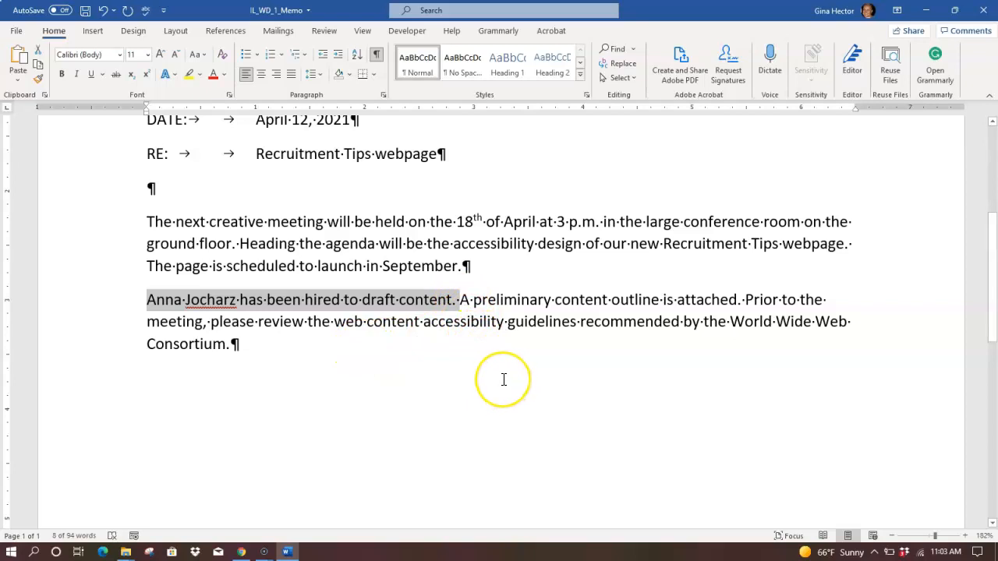
key(ctrl+x)
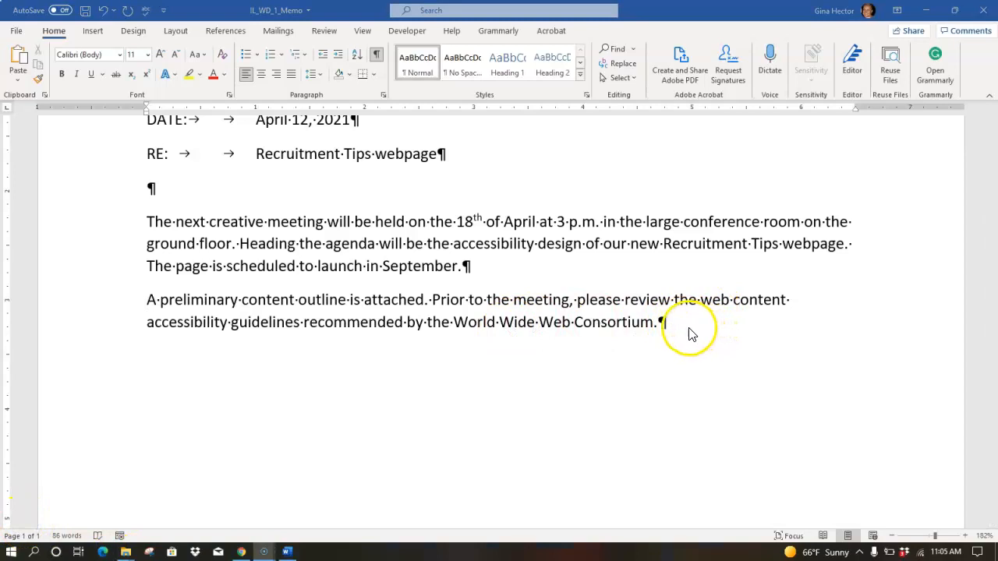
click(677, 322)
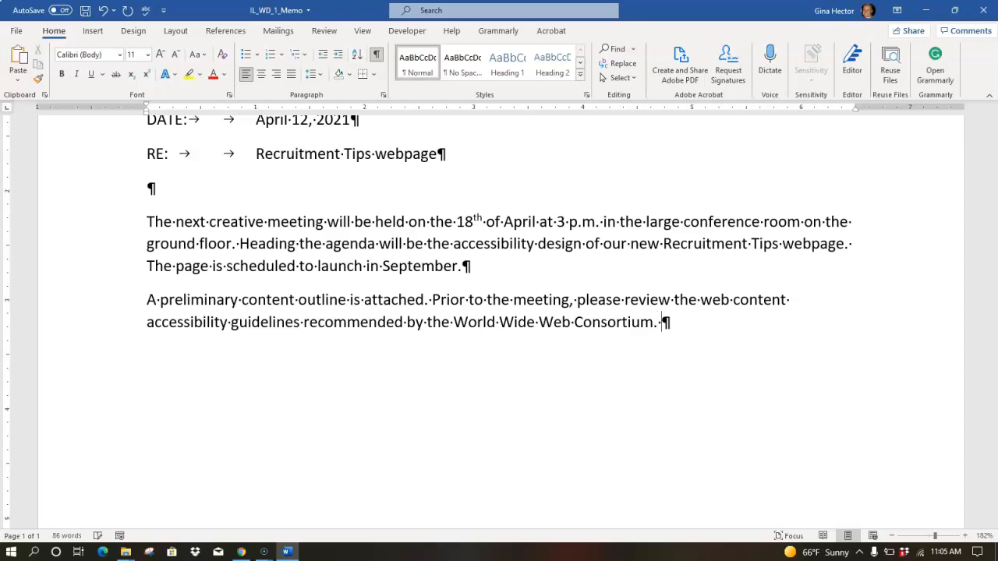
text(See )
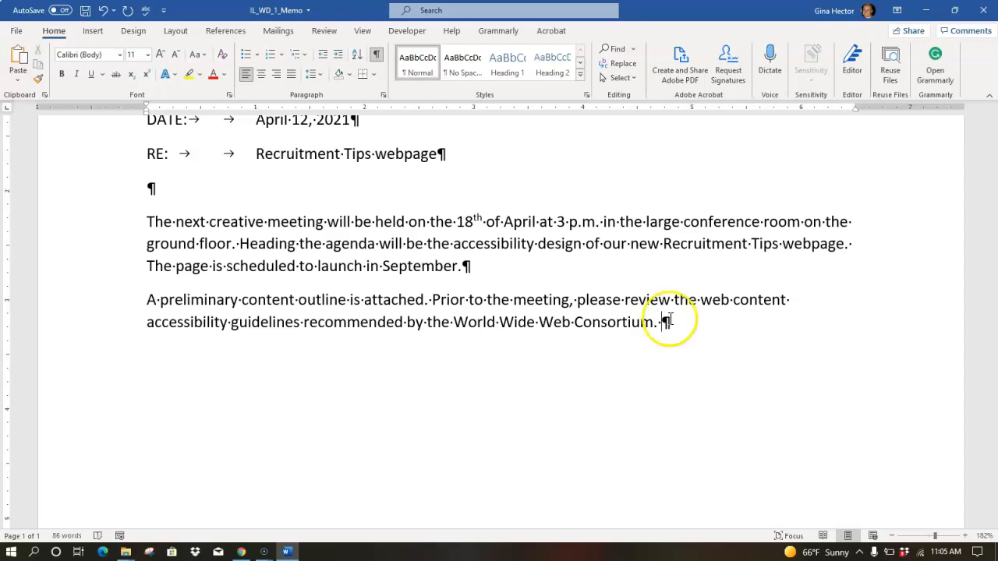
text(www.w)
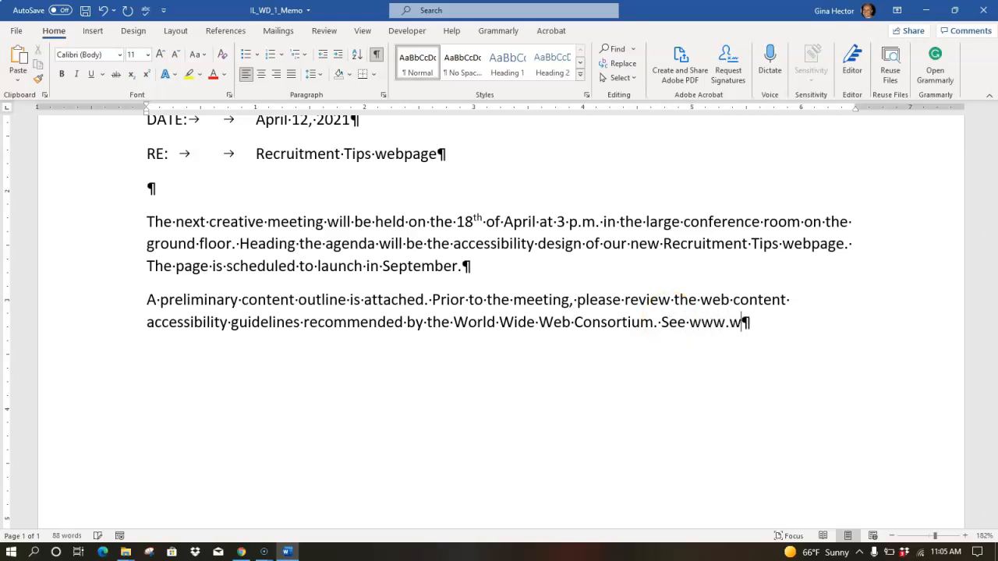
text(3.org)
text( for mo)
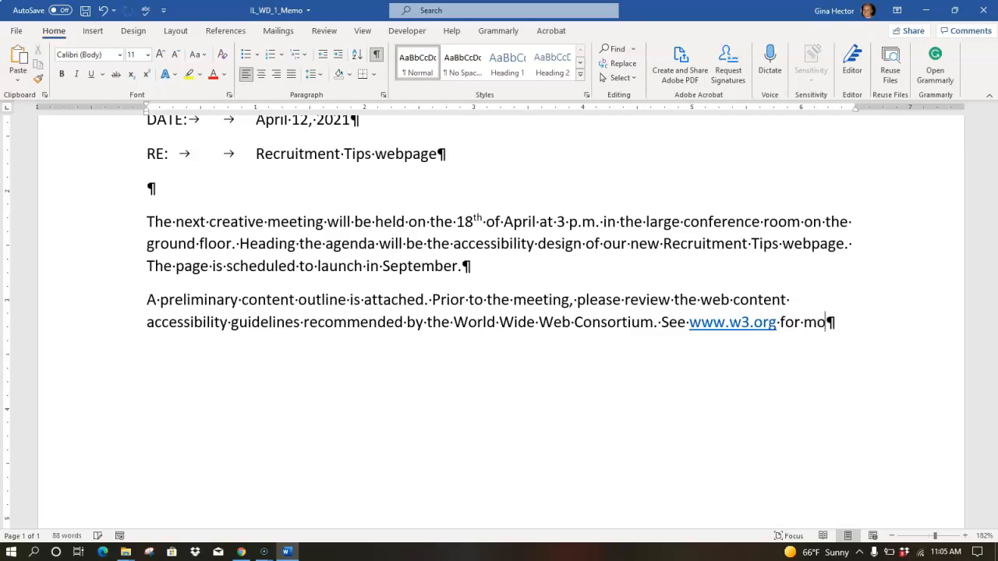
text(re information.)
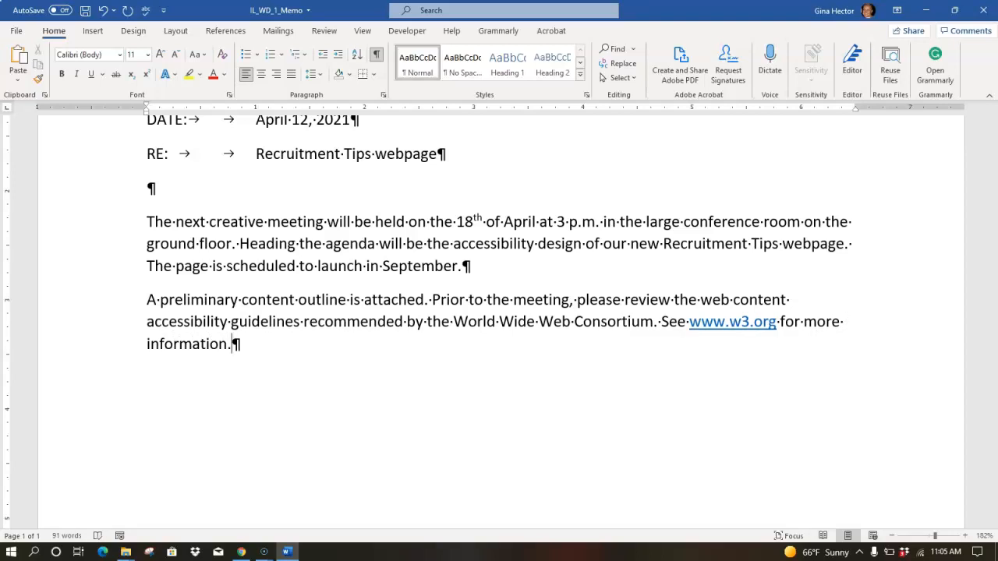
right_click(722, 328)
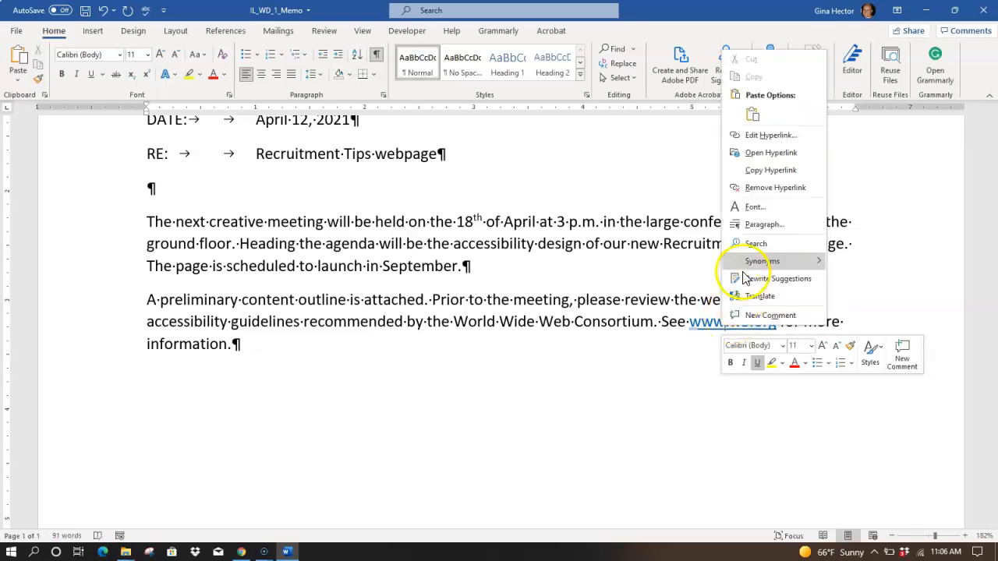
click(770, 191)
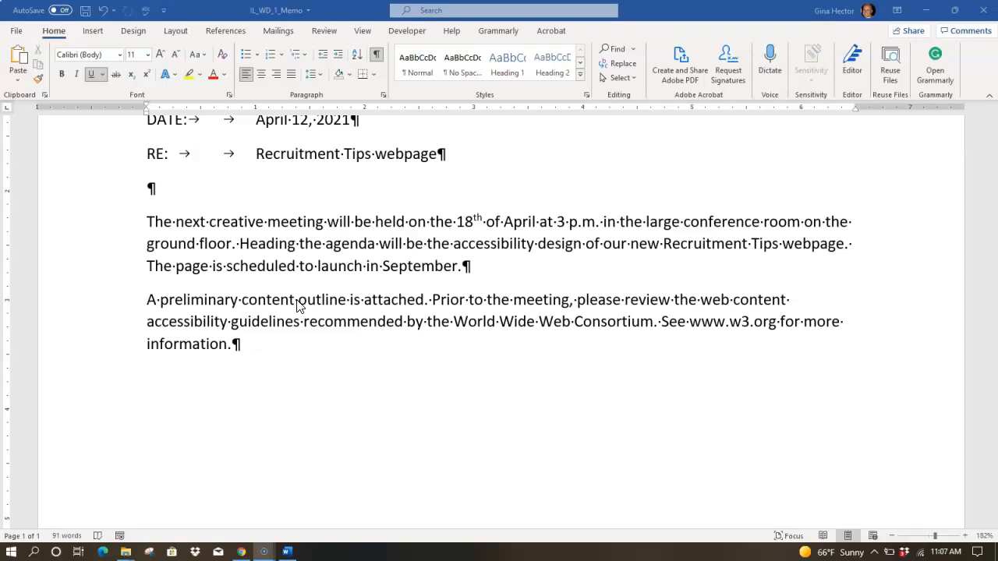
Enlarge the "JCL Talent" line at the start of the memo to 22 points and make it bold
scroll(265, 249, up, 5)
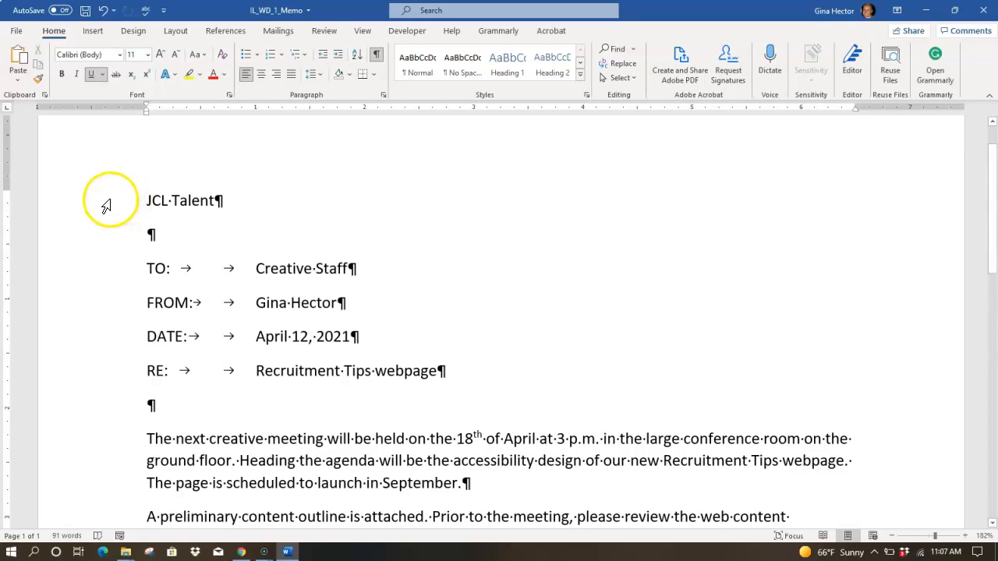
click(106, 205)
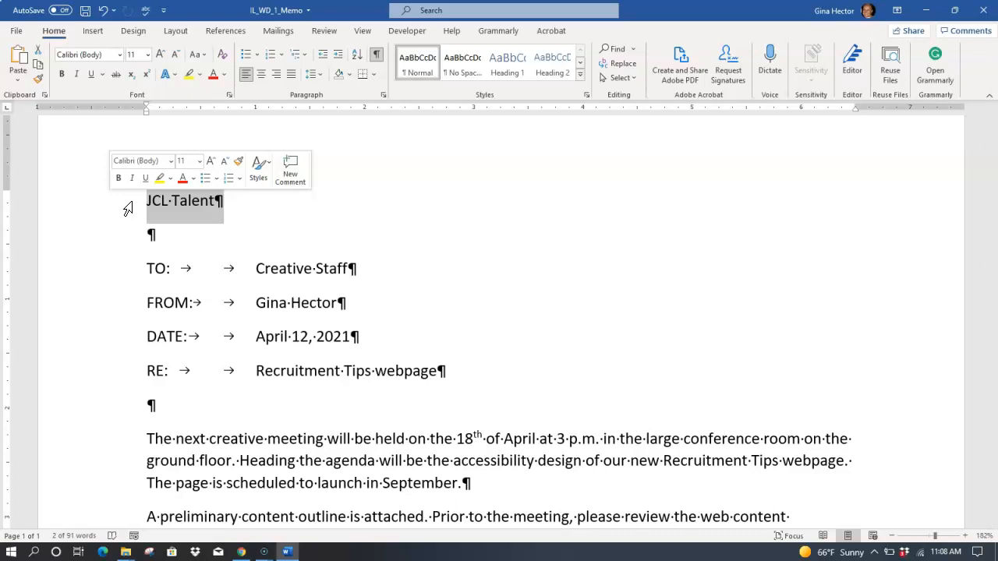
click(211, 166)
click(211, 165)
click(210, 165)
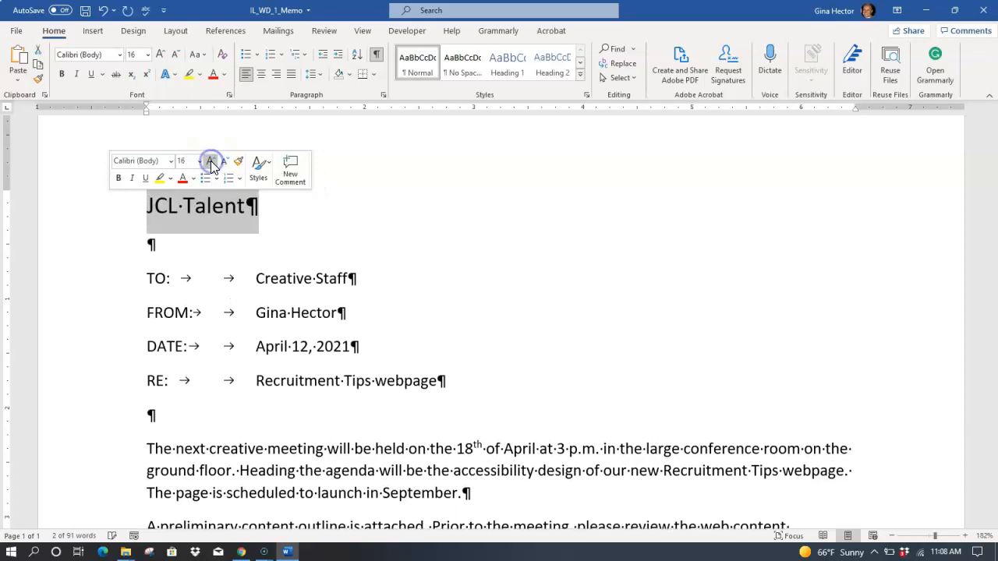
click(211, 165)
click(210, 166)
click(211, 165)
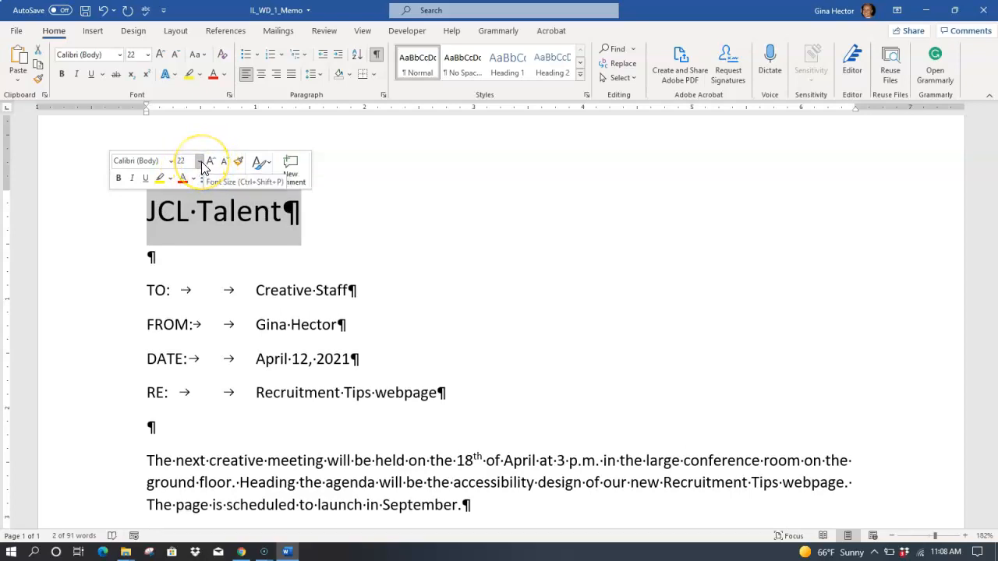
click(200, 162)
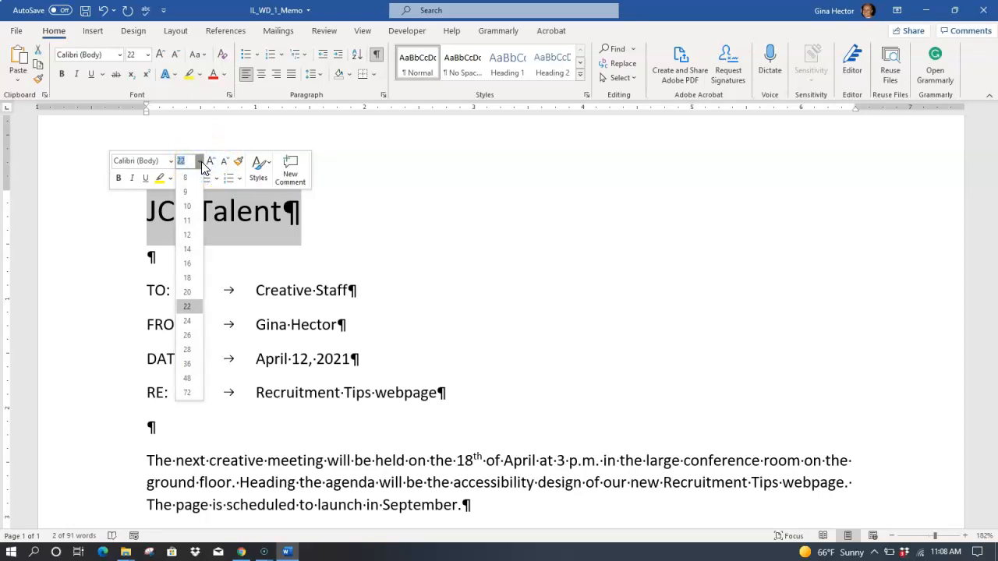
click(200, 162)
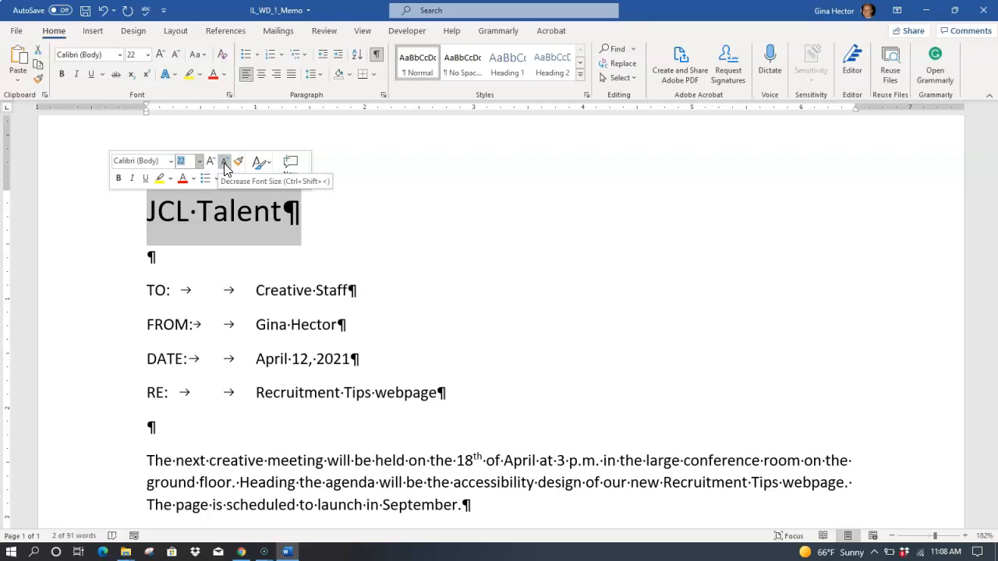
click(204, 162)
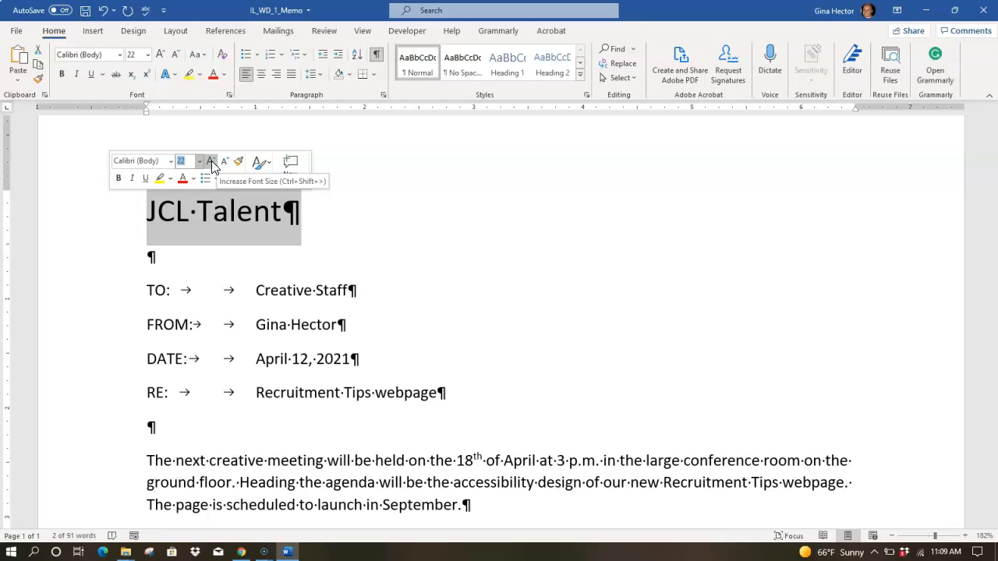
click(119, 179)
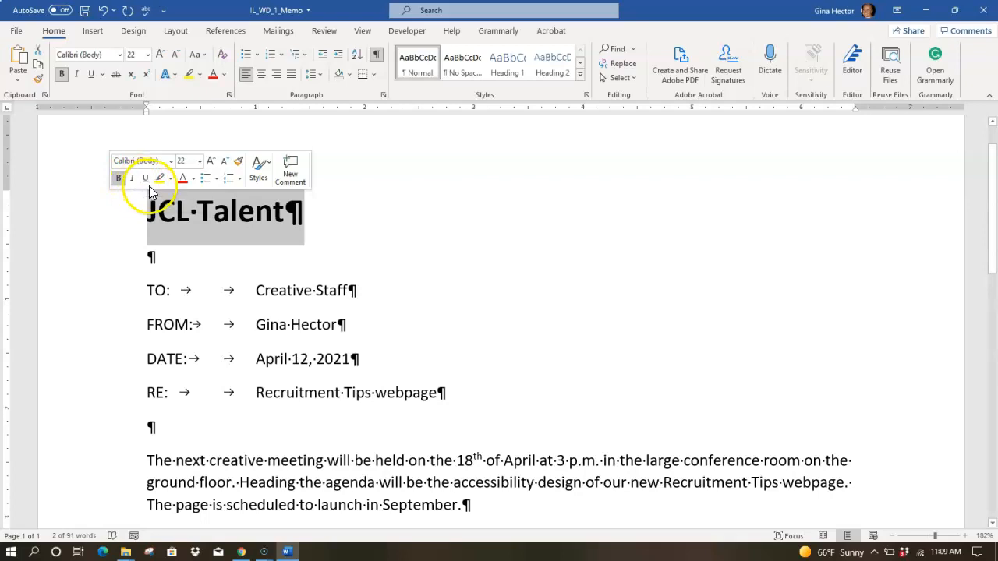
Italicize, underline and center the "JCL Talent" heading line and convert its text to uppercase
click(134, 180)
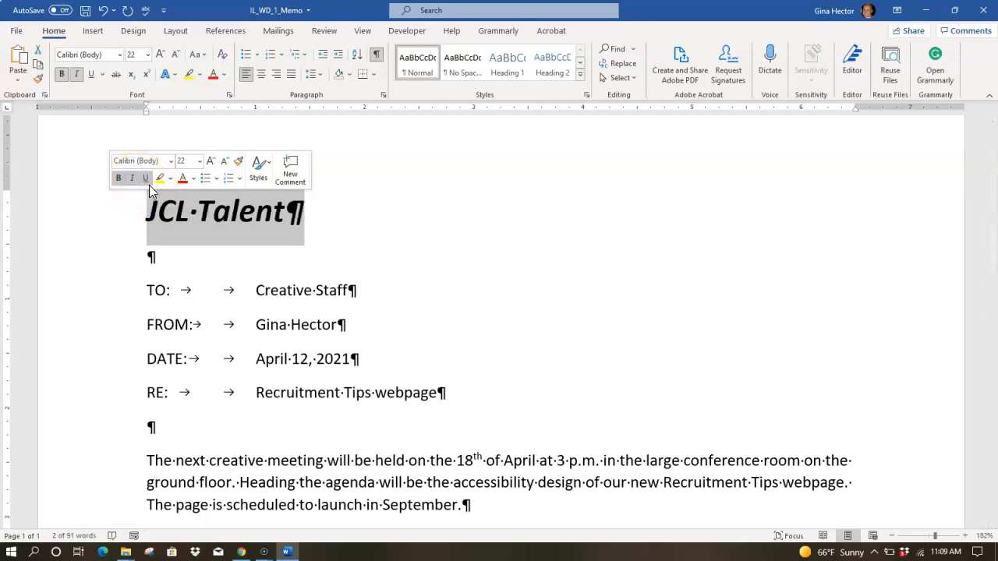
click(147, 179)
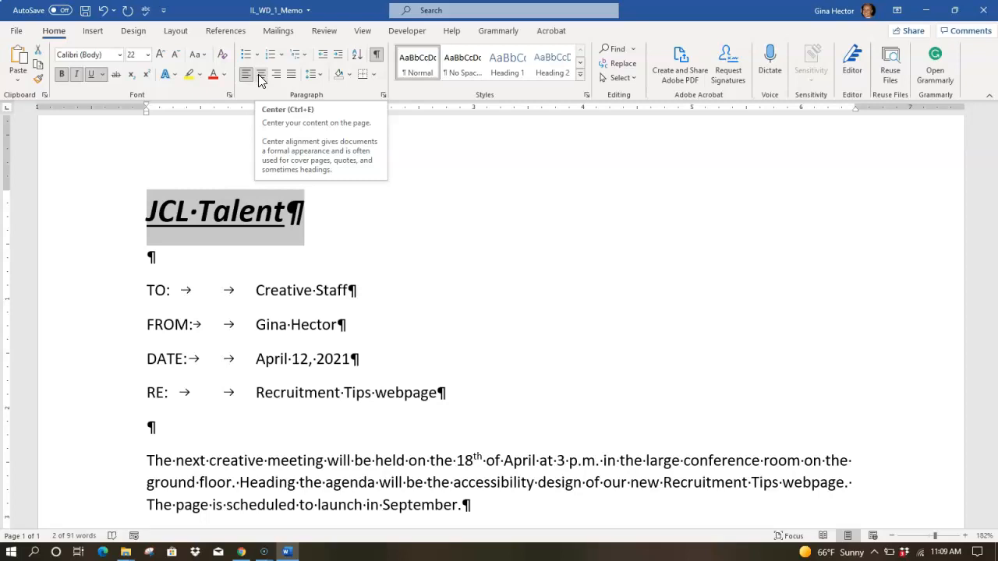
click(259, 75)
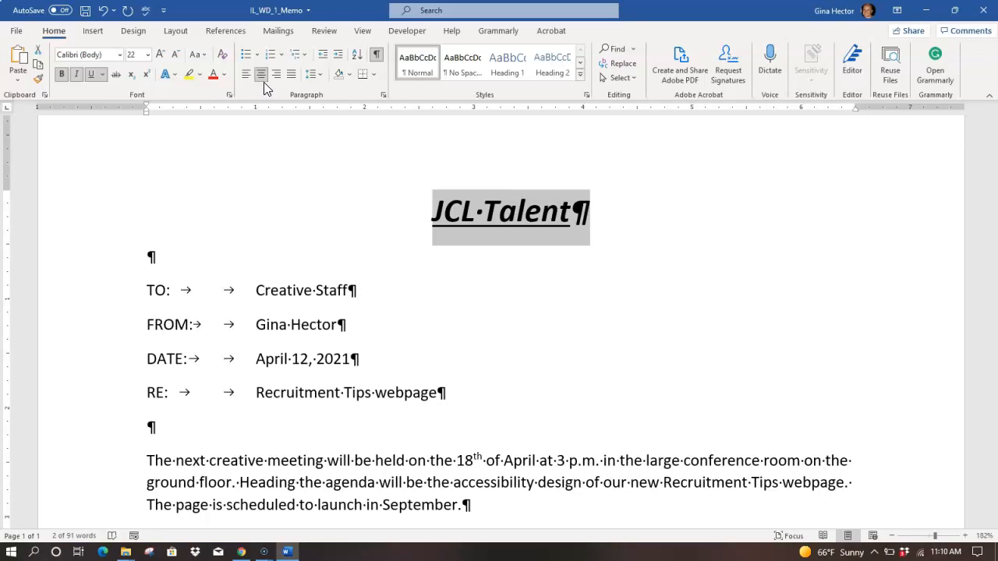
click(202, 56)
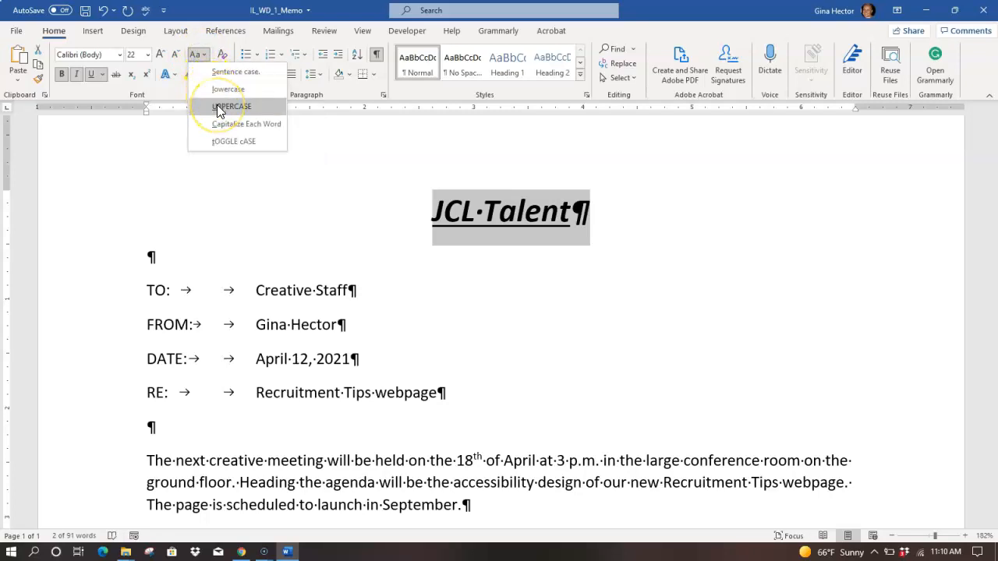
click(218, 107)
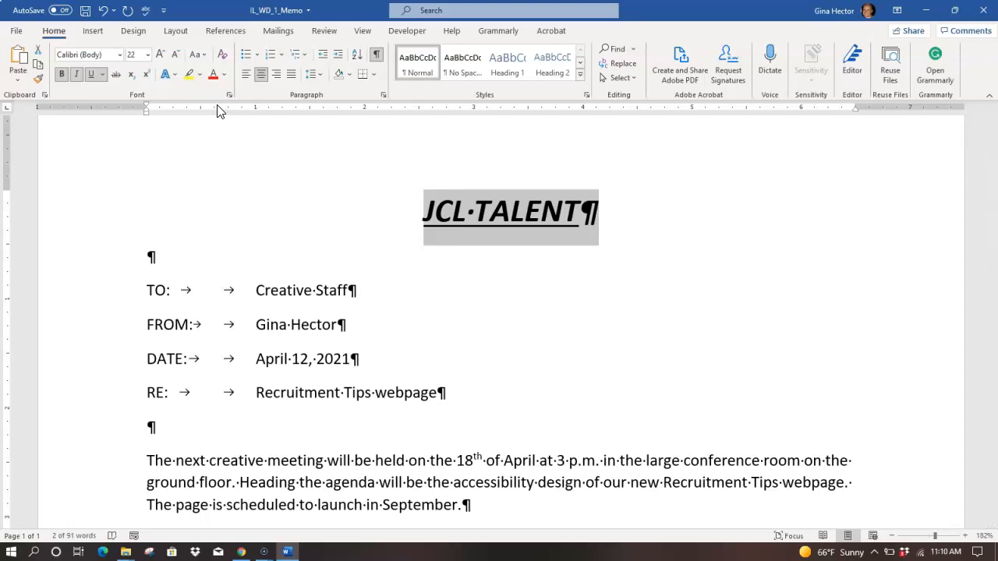
Add a bottom border to the blank paragraph below the RE line and save the memo
click(172, 427)
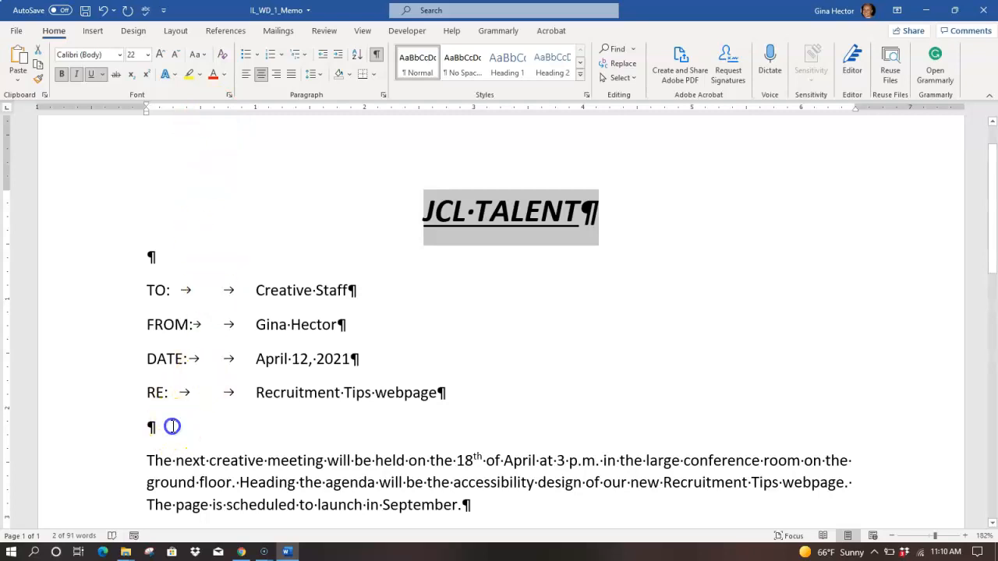
scroll(221, 368, down, 1)
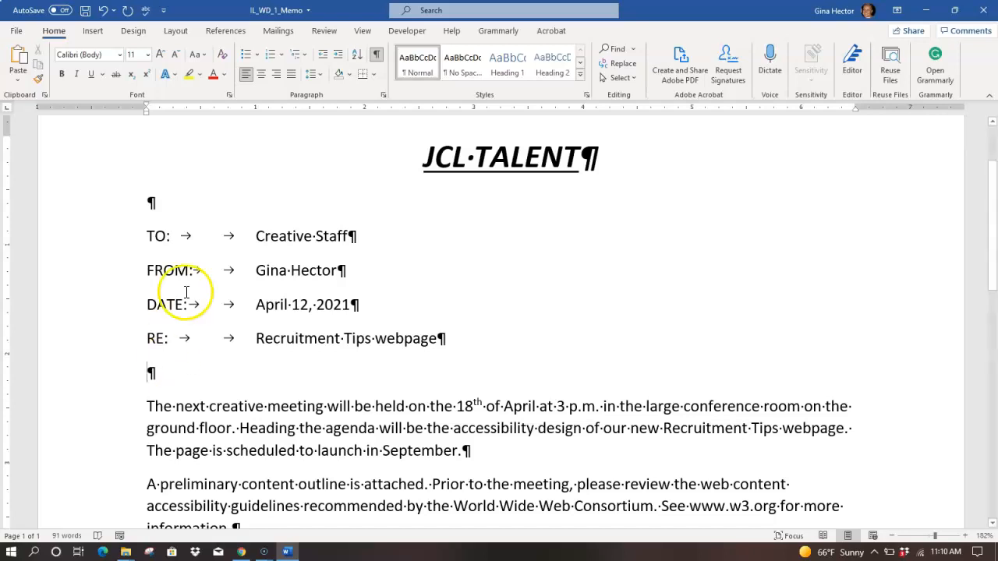
click(373, 75)
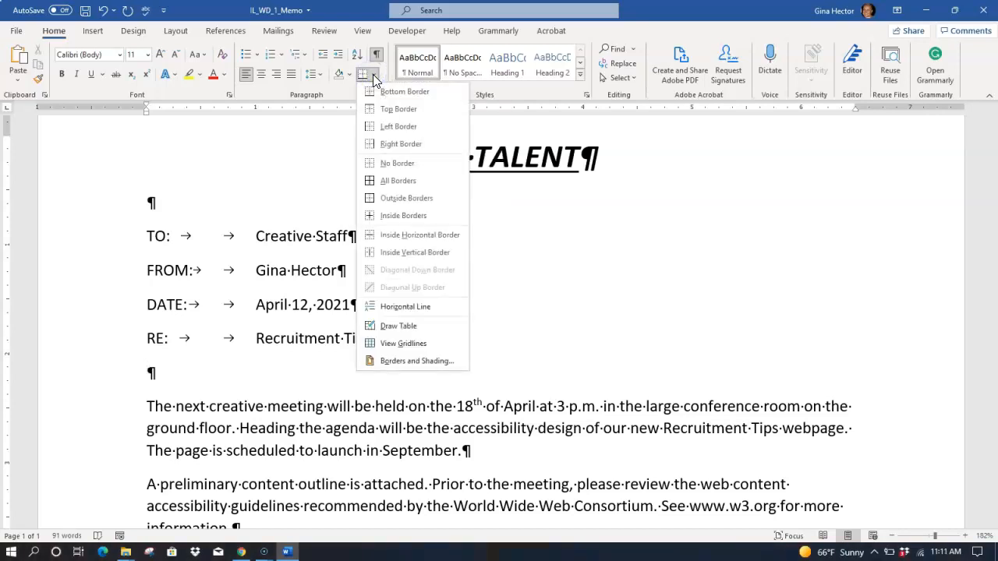
click(378, 90)
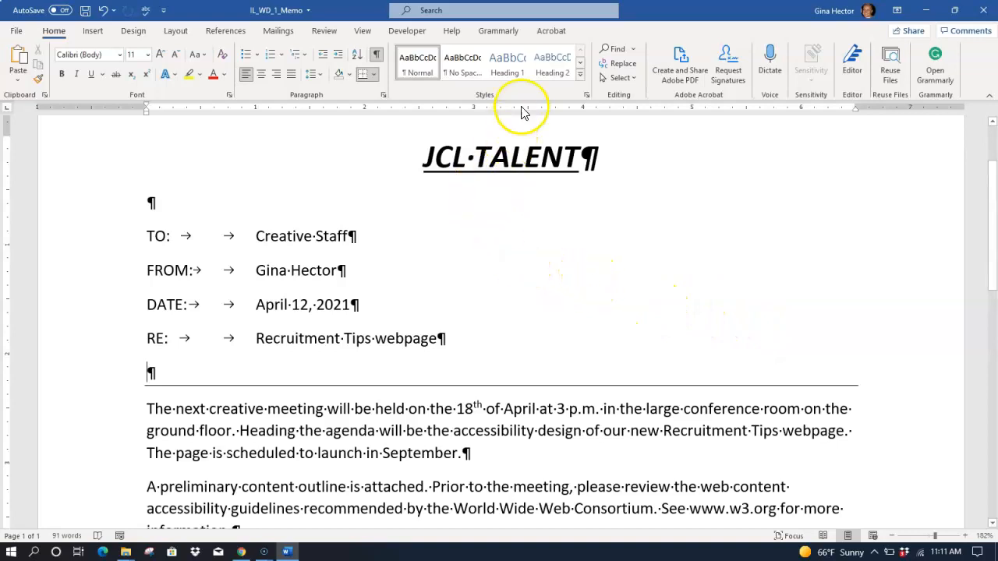
click(86, 11)
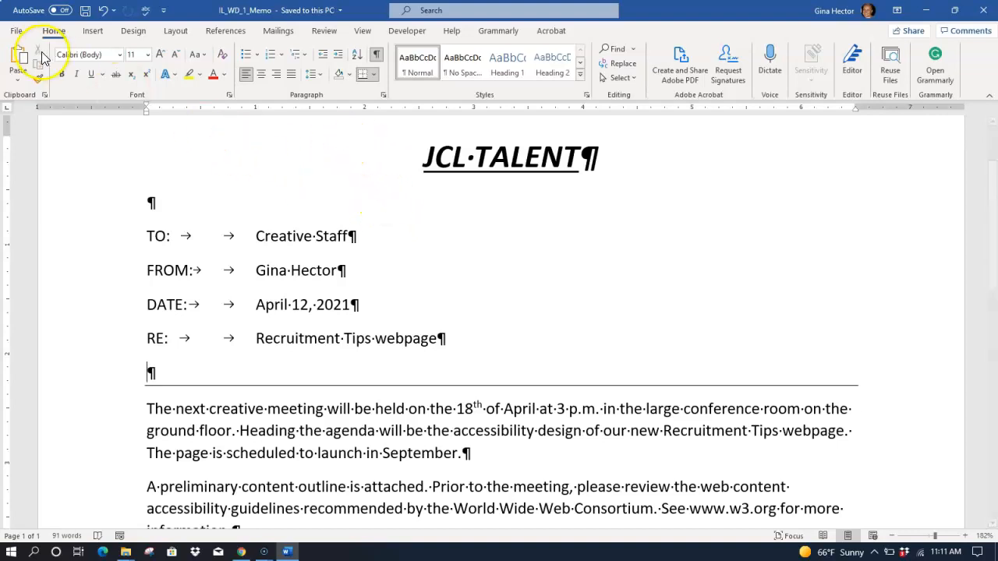
Examine the memo's print preview and its print settings, including the one-sided and pages-per-sheet options, and return to the document
click(21, 35)
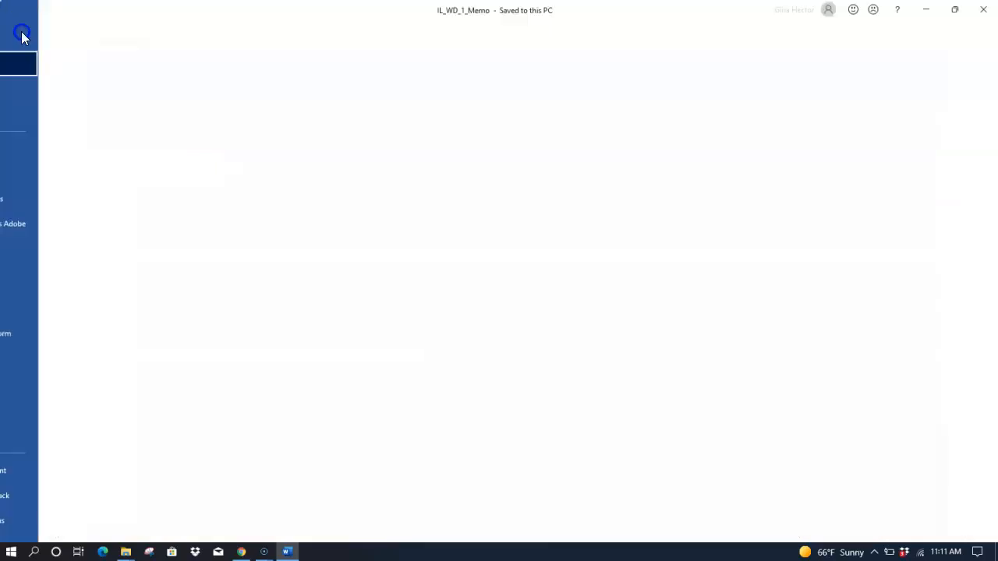
click(36, 259)
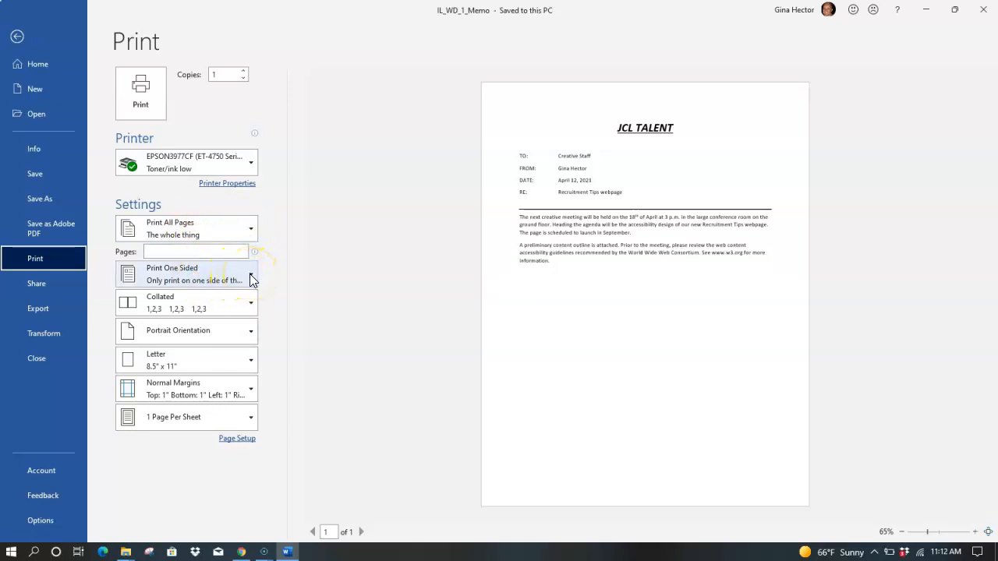
click(251, 279)
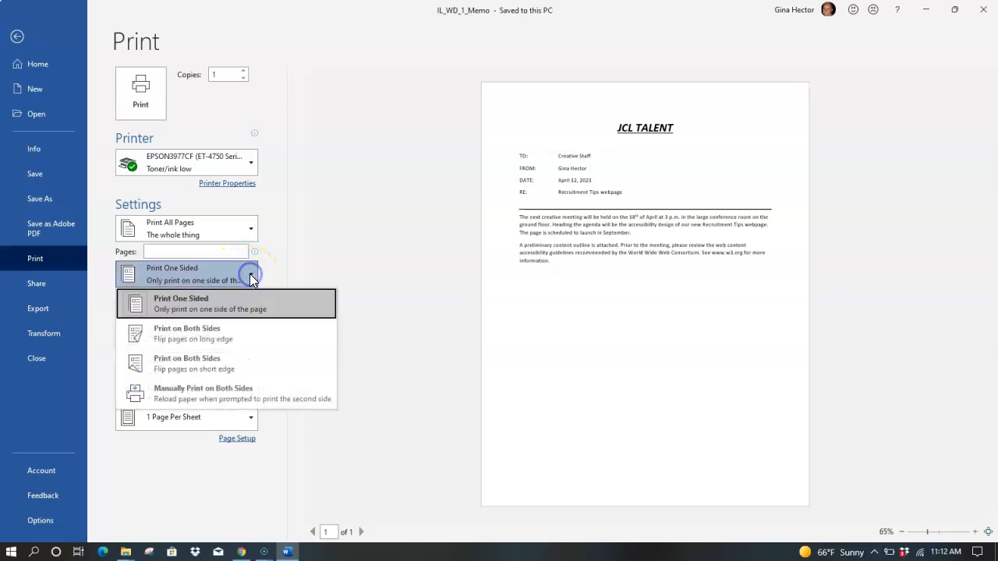
click(250, 273)
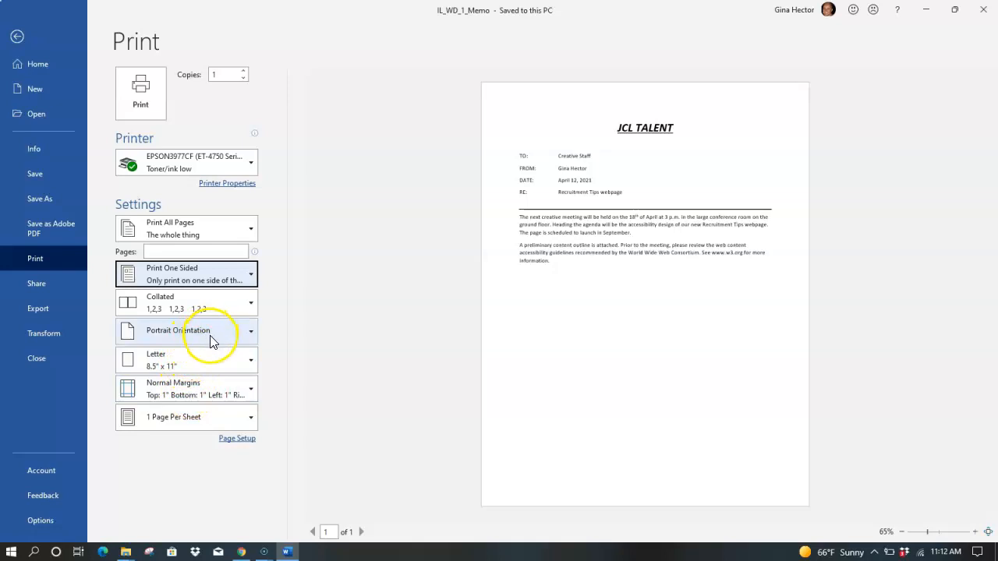
click(240, 421)
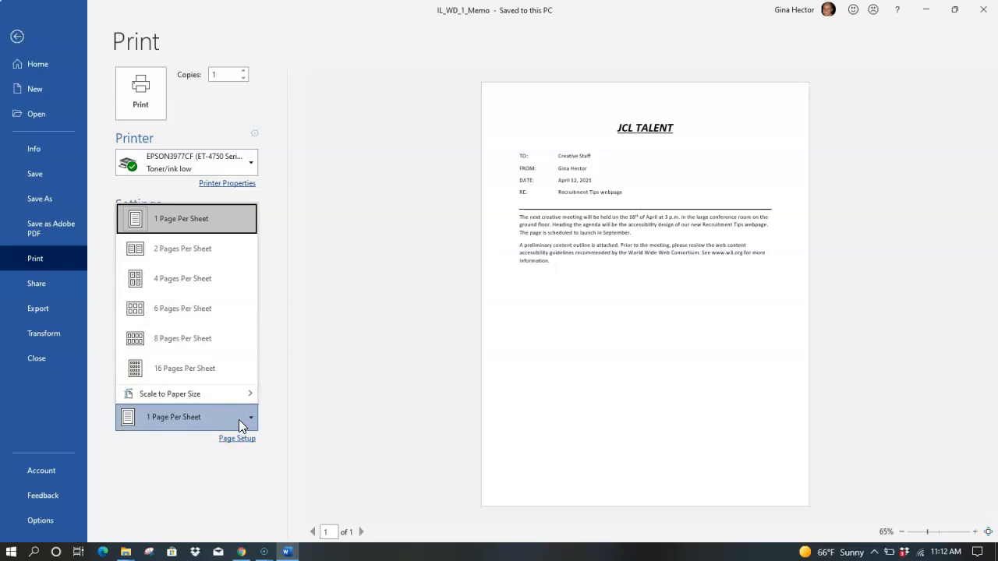
click(267, 415)
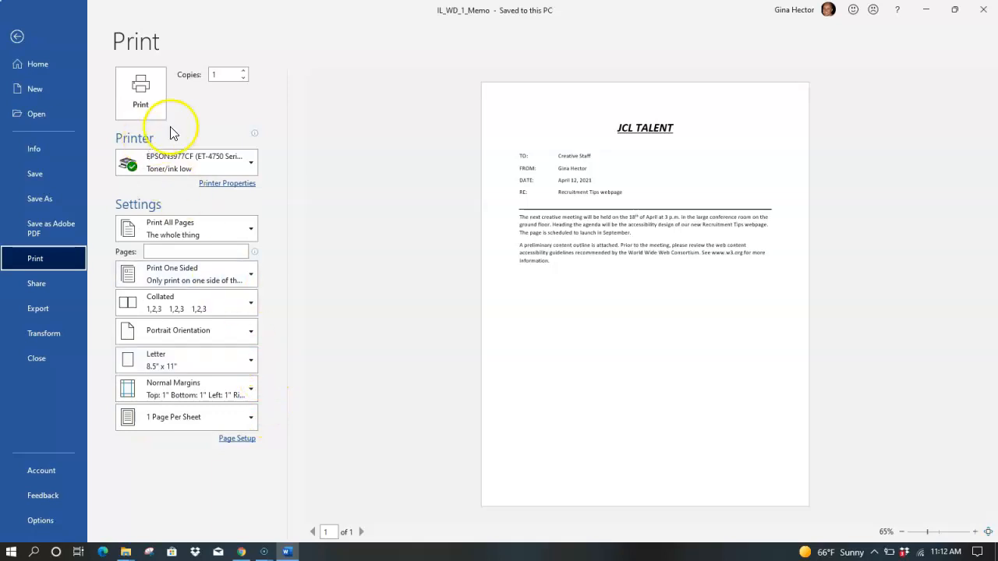
click(150, 100)
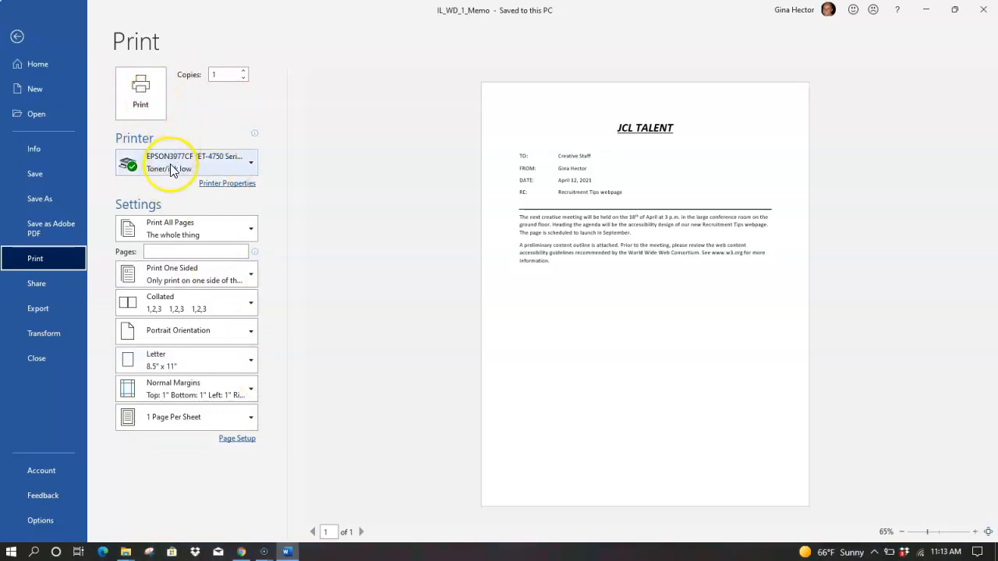
click(19, 39)
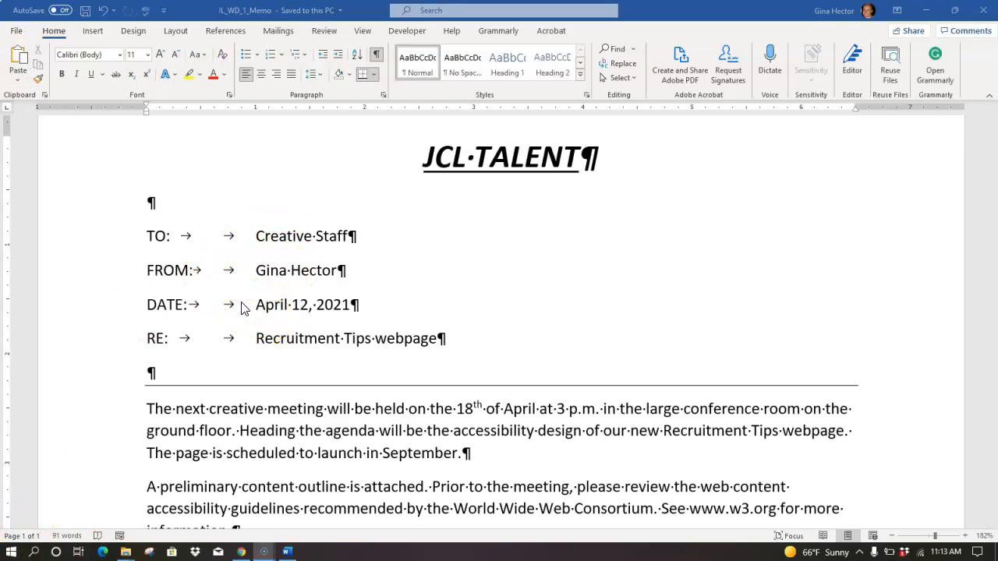
Save the finished memo and close it
click(84, 11)
click(12, 30)
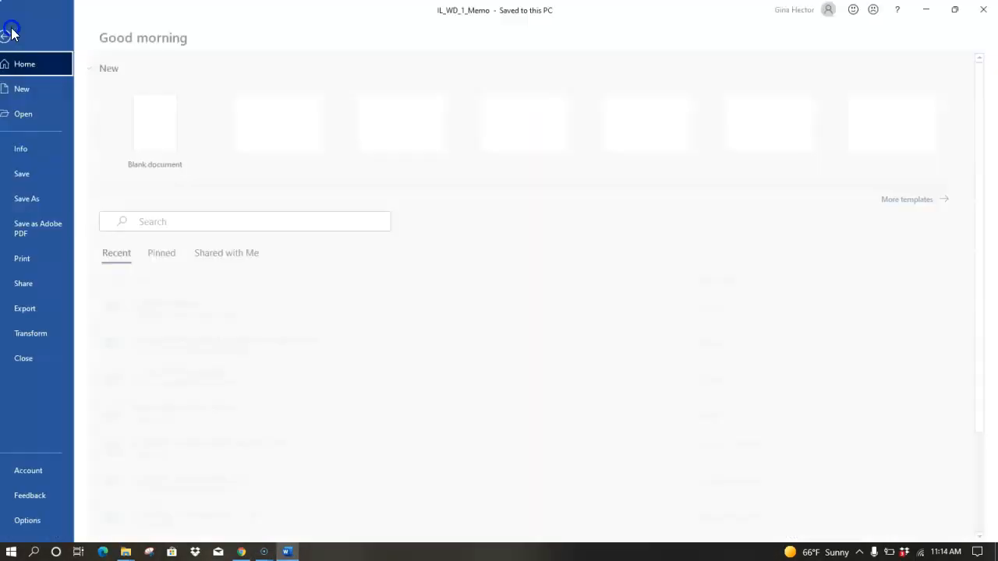
click(39, 359)
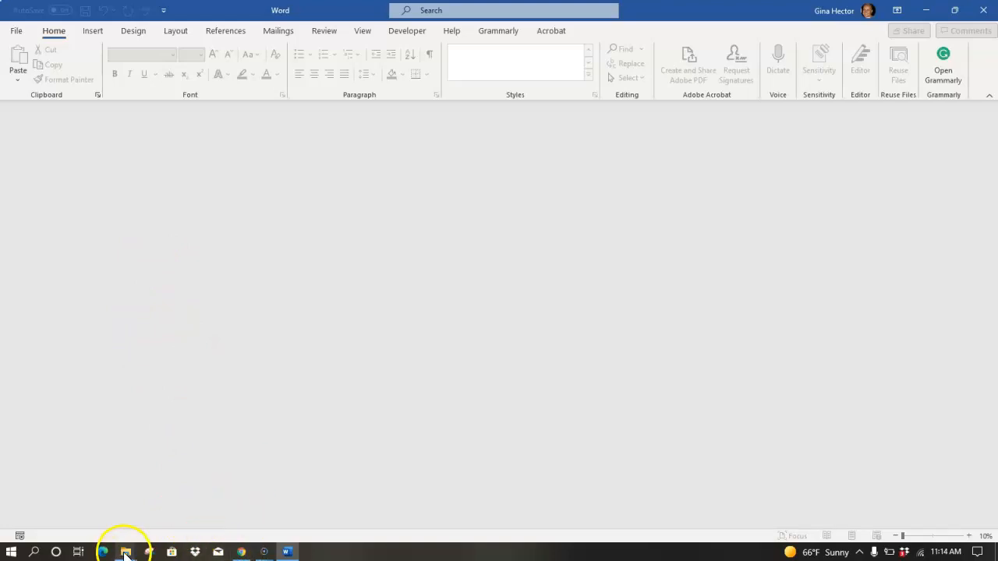
Switch to File Explorer and open the IL_WD_1-1 start document from the MABS 60 HOMEWORK folder
mouse_move(126, 553)
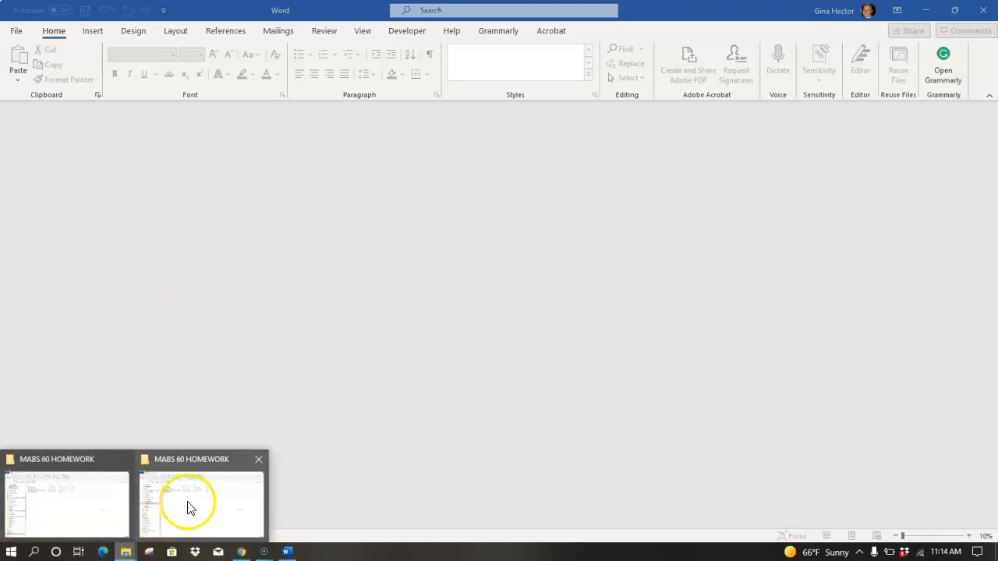
click(181, 501)
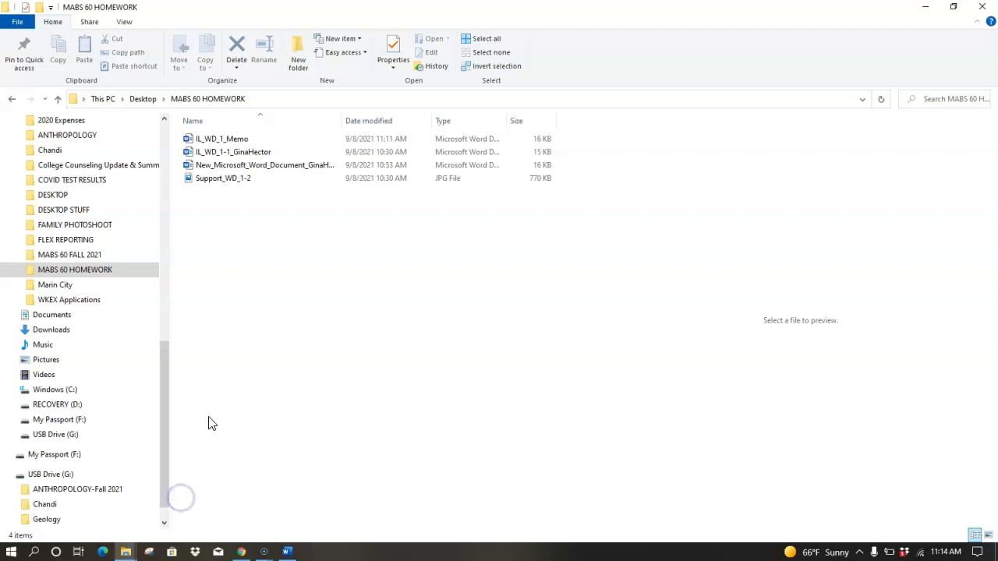
click(244, 154)
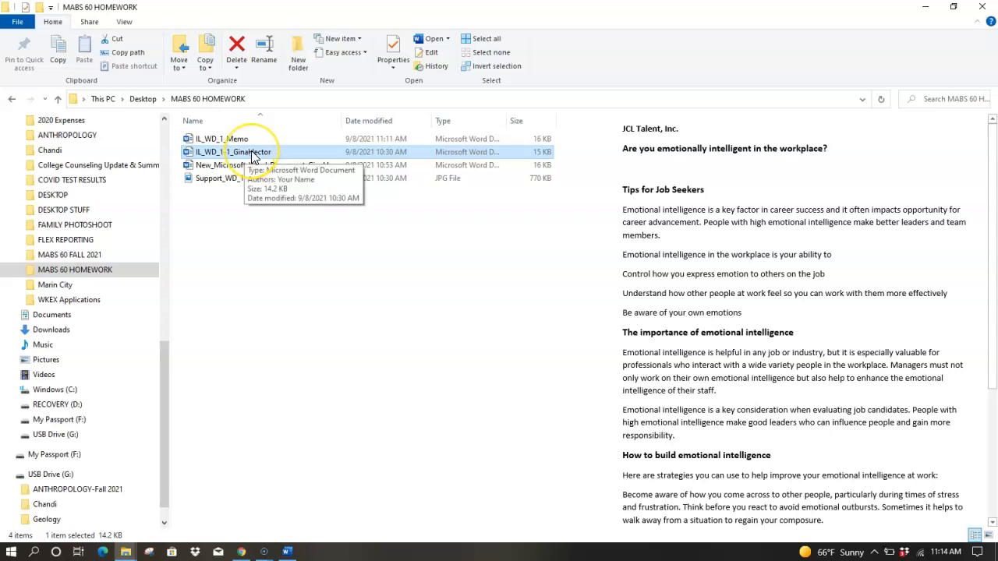
double_click(251, 156)
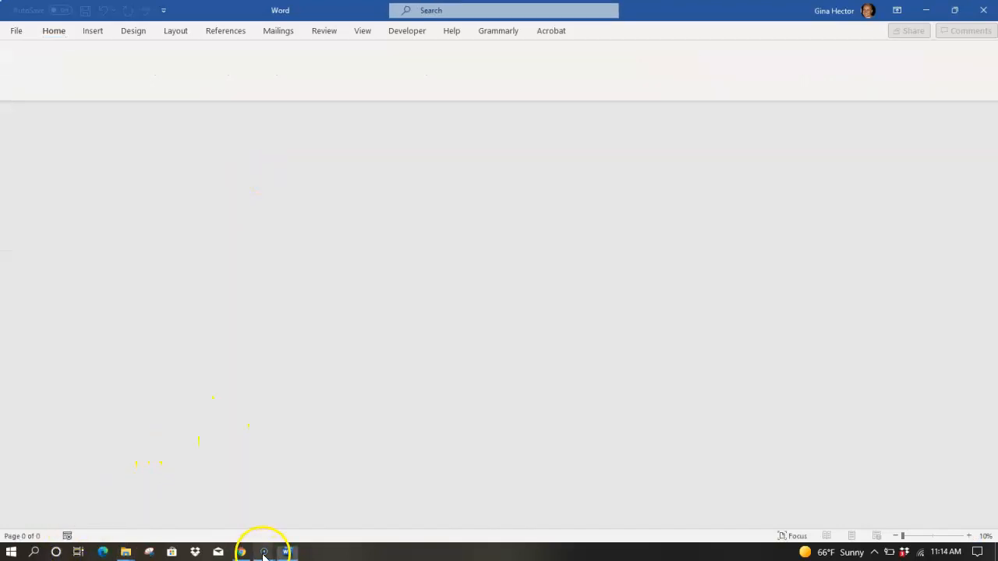
mouse_move(262, 550)
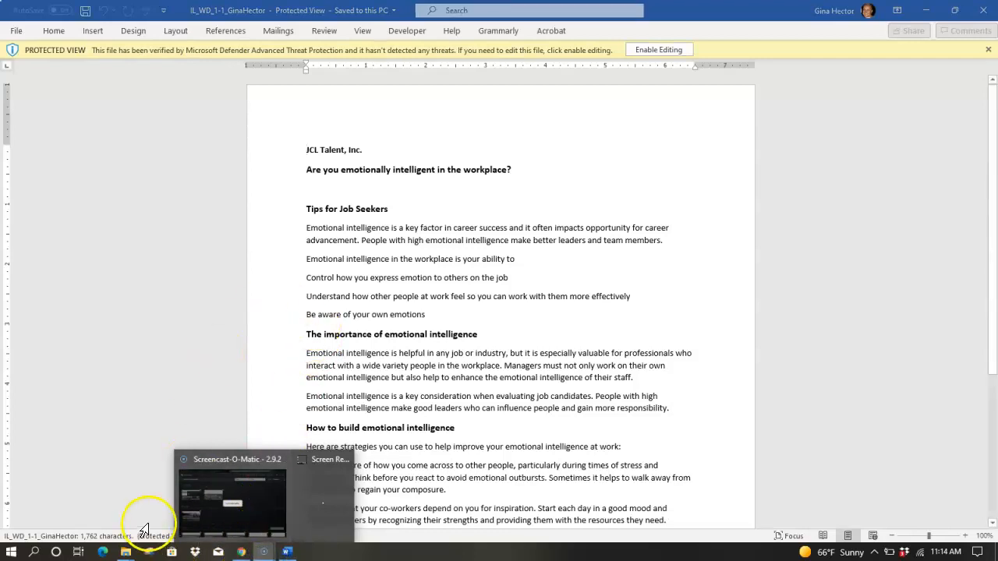
click(145, 428)
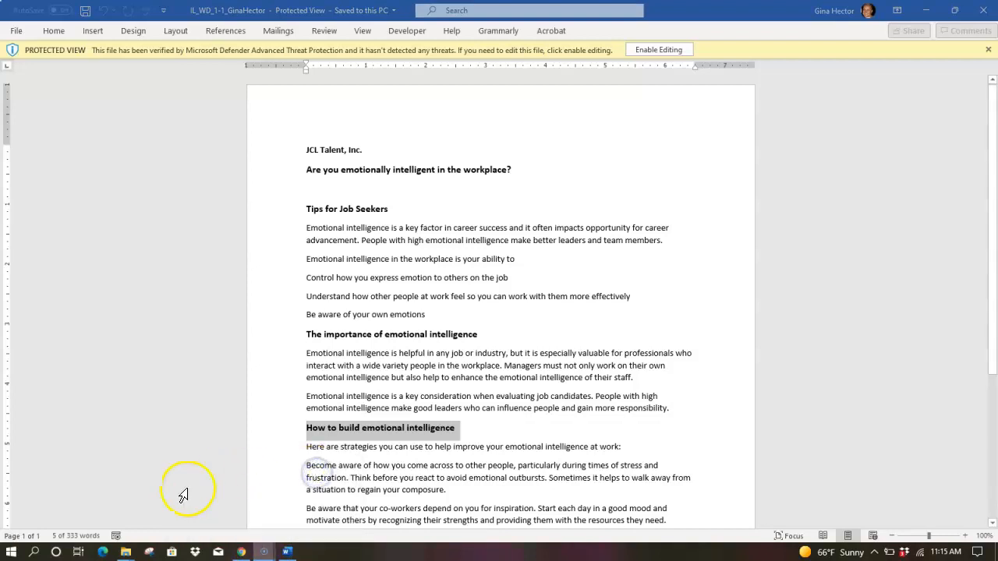
mouse_move(264, 551)
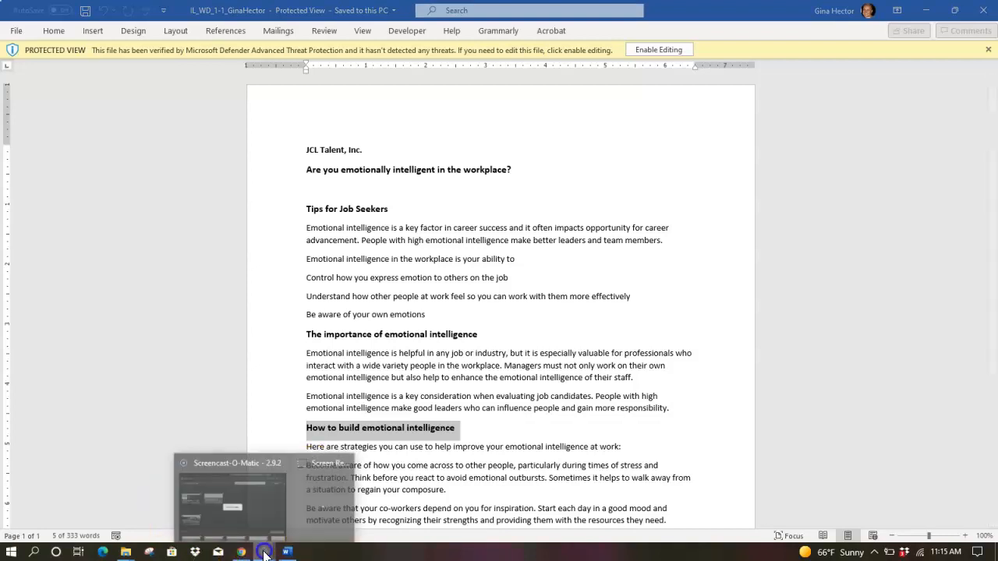
click(258, 463)
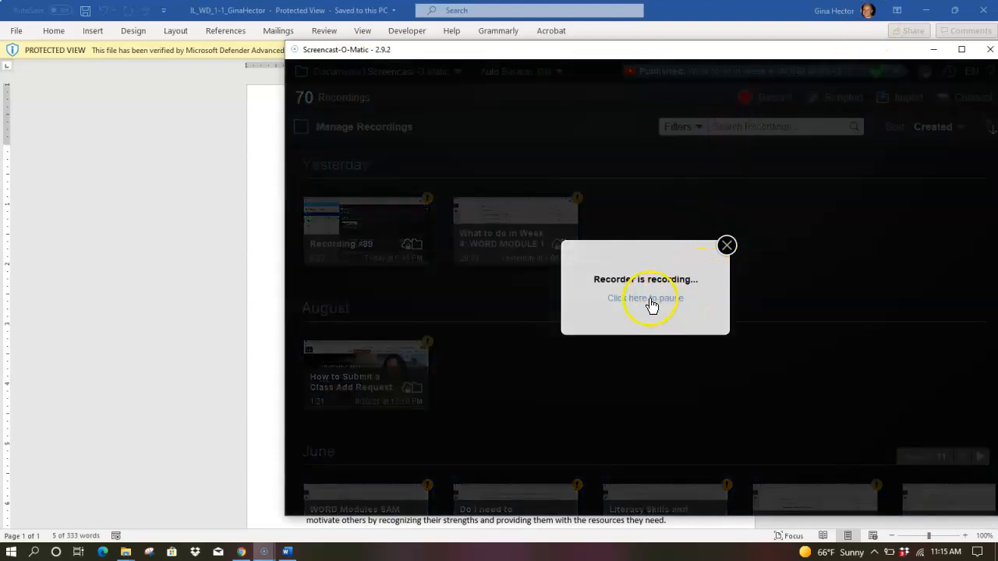
click(652, 304)
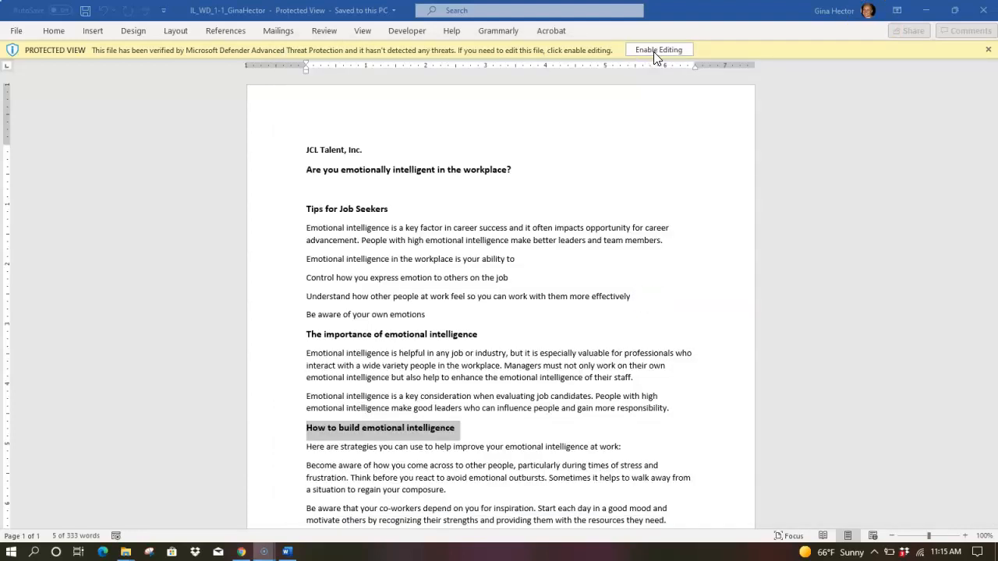
Enable editing and save a copy of the document as IL_WD_1_TipSheet in the MABS 60 HOMEWORK folder
click(653, 51)
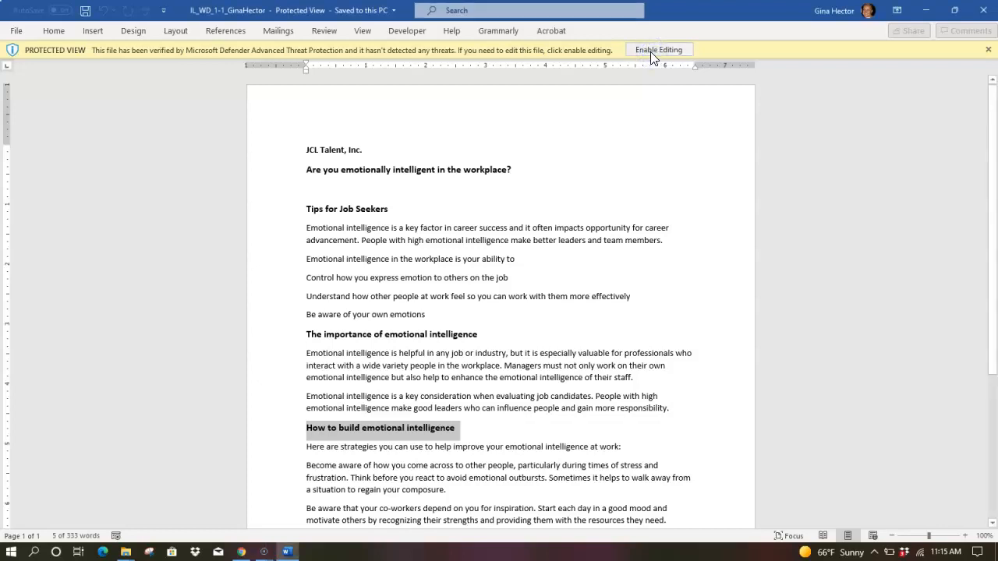
click(655, 52)
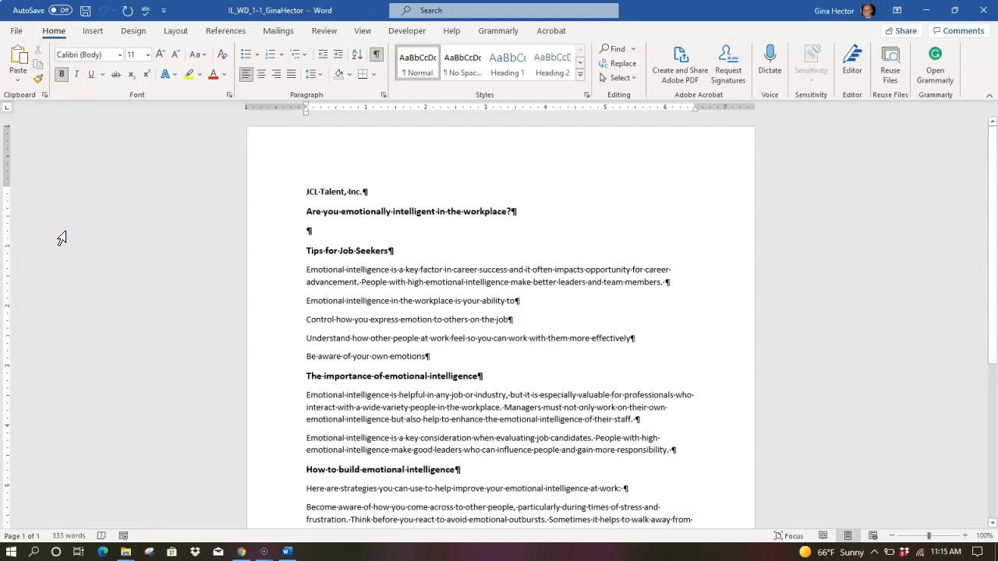
click(18, 33)
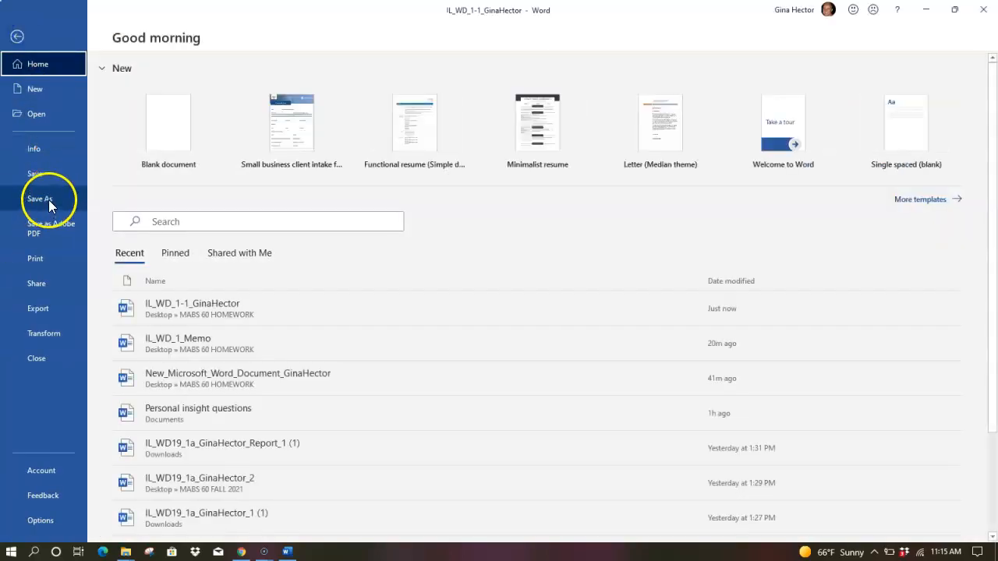
click(48, 199)
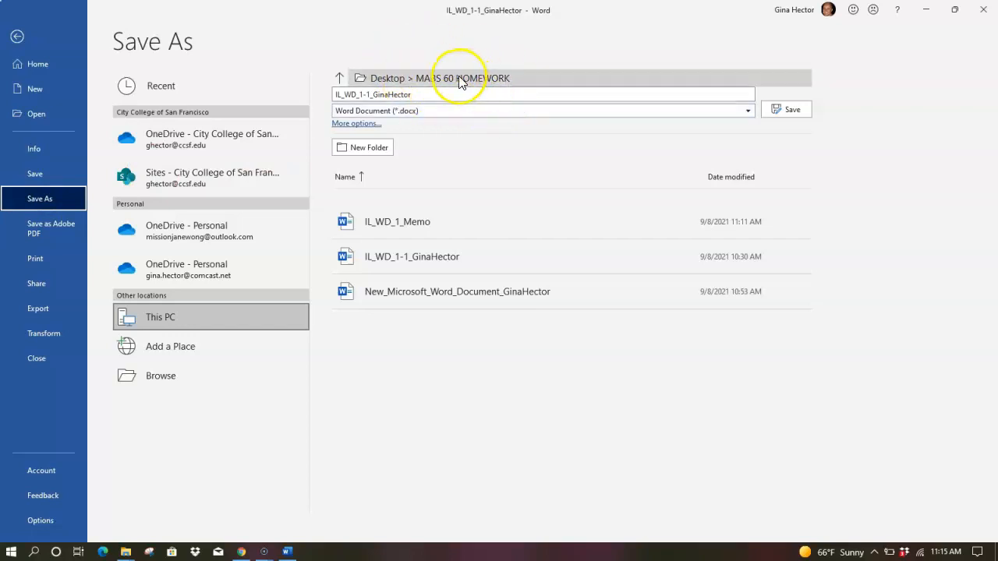
click(418, 94)
click(418, 94)
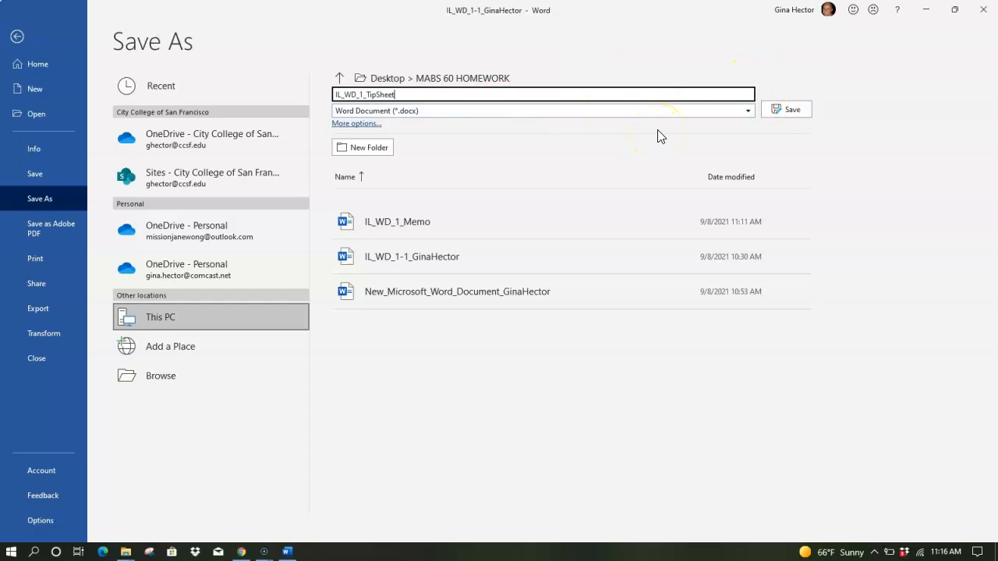
click(787, 111)
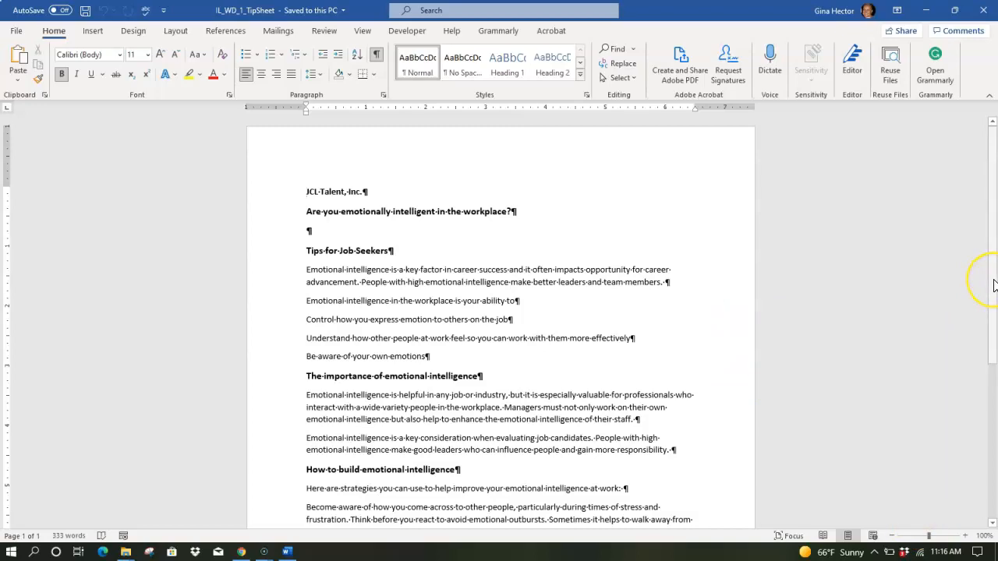
Examine the whole tip sheet, from the company heading through the contact information paragraph at its end
drag(994, 285, 994, 397)
scroll(994, 397, up, 5)
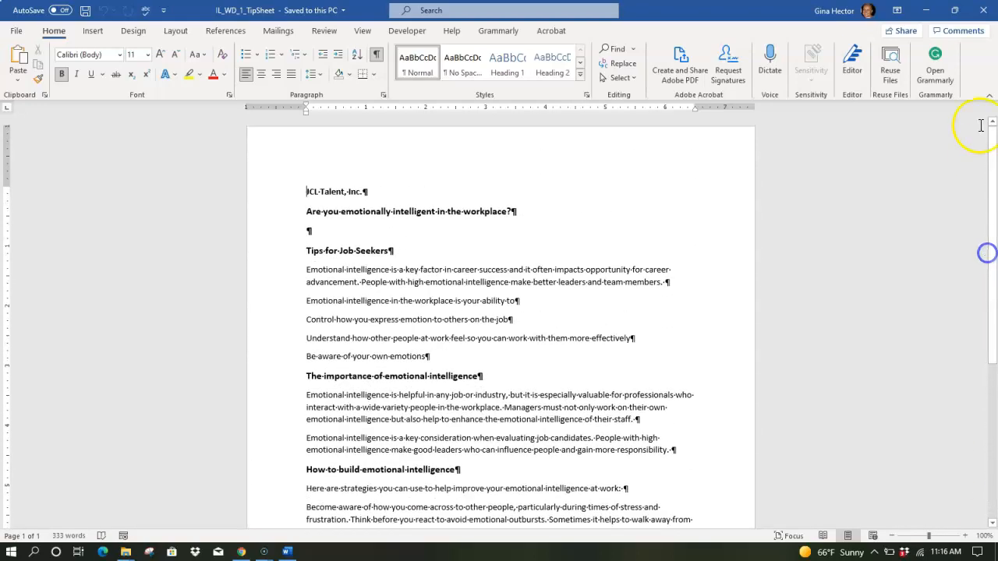
click(992, 524)
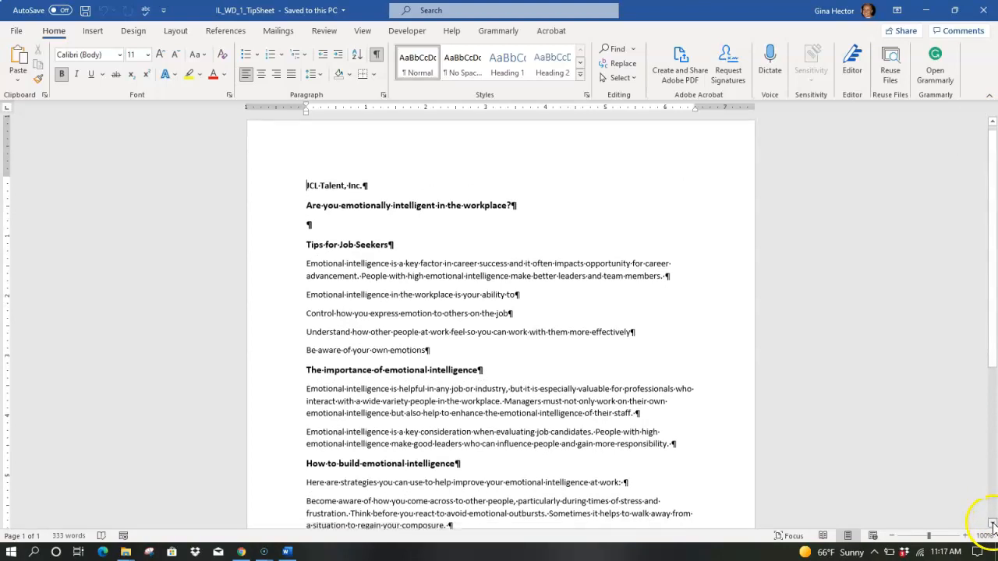
click(992, 523)
click(992, 524)
click(993, 523)
click(993, 523)
click(992, 523)
click(992, 523)
click(992, 523)
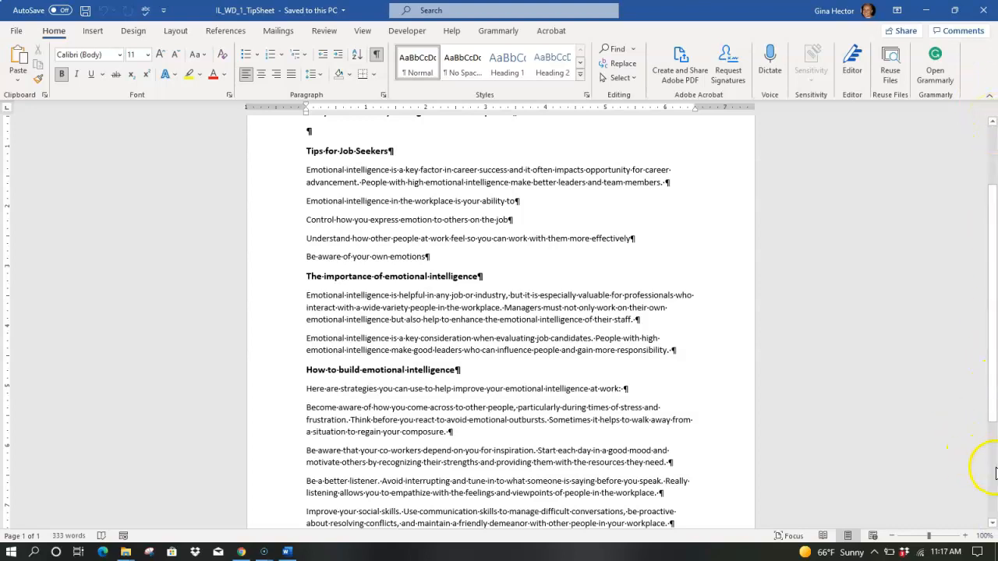
scroll(992, 473, down, 4)
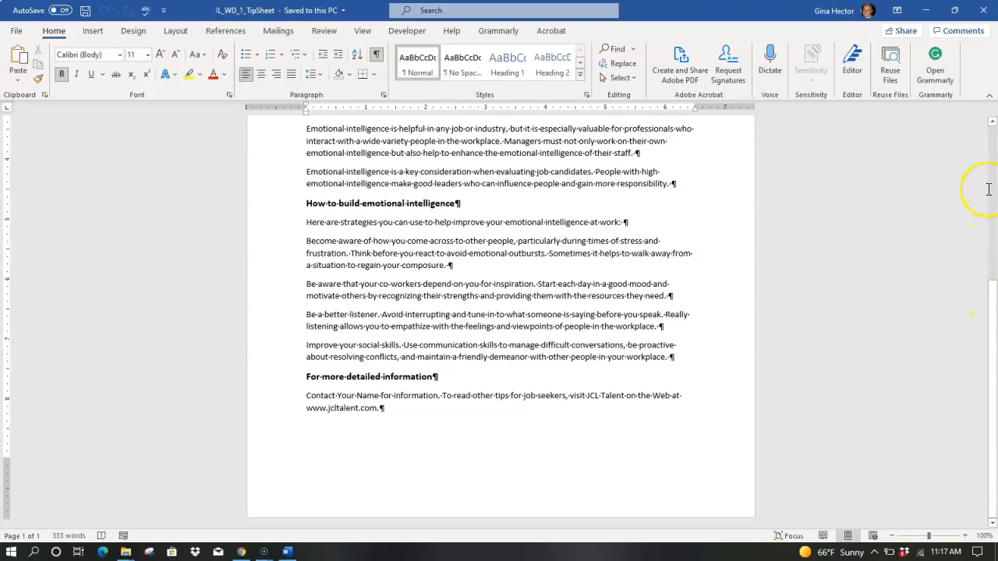
scroll(993, 178, up, 6)
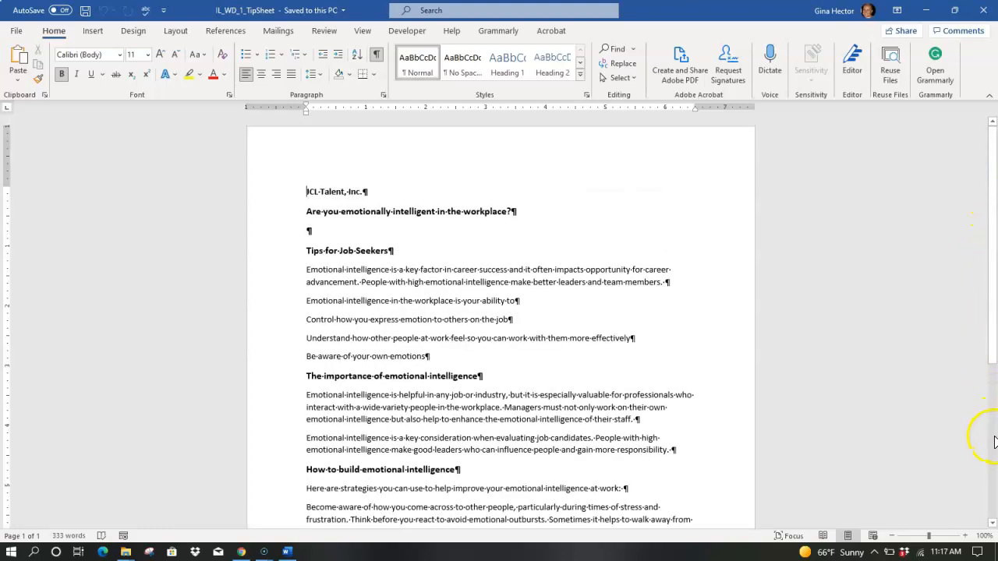
scroll(994, 442, down, 6)
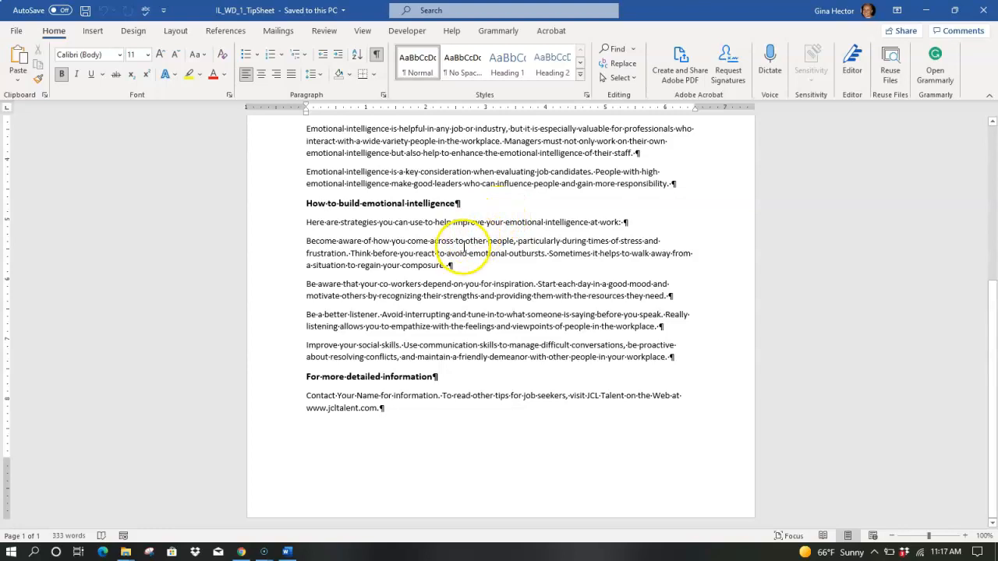
scroll(425, 199, up, 6)
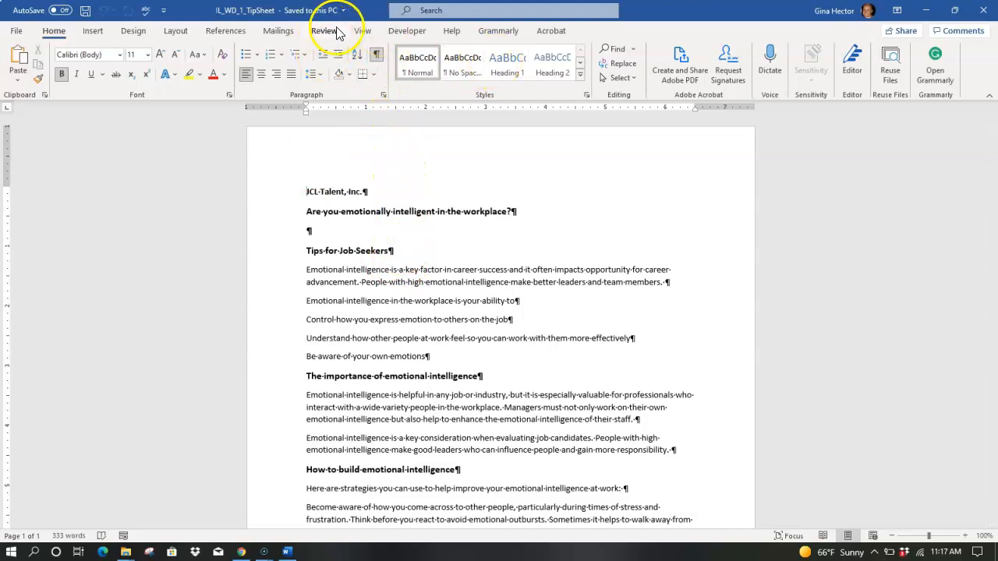
Zoom the tip sheet to page width, and set the zoom percentage to 200%
click(361, 31)
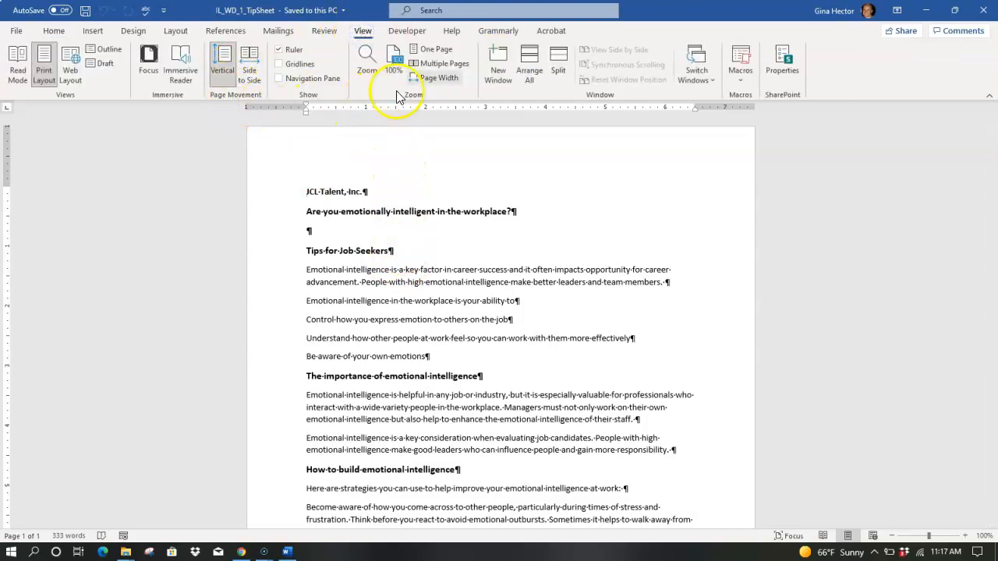
click(438, 79)
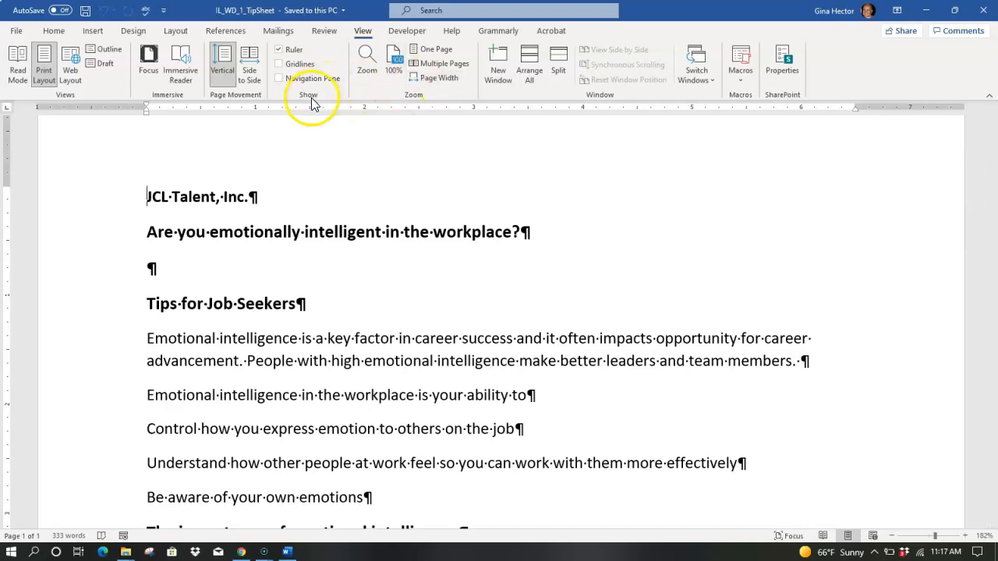
click(367, 62)
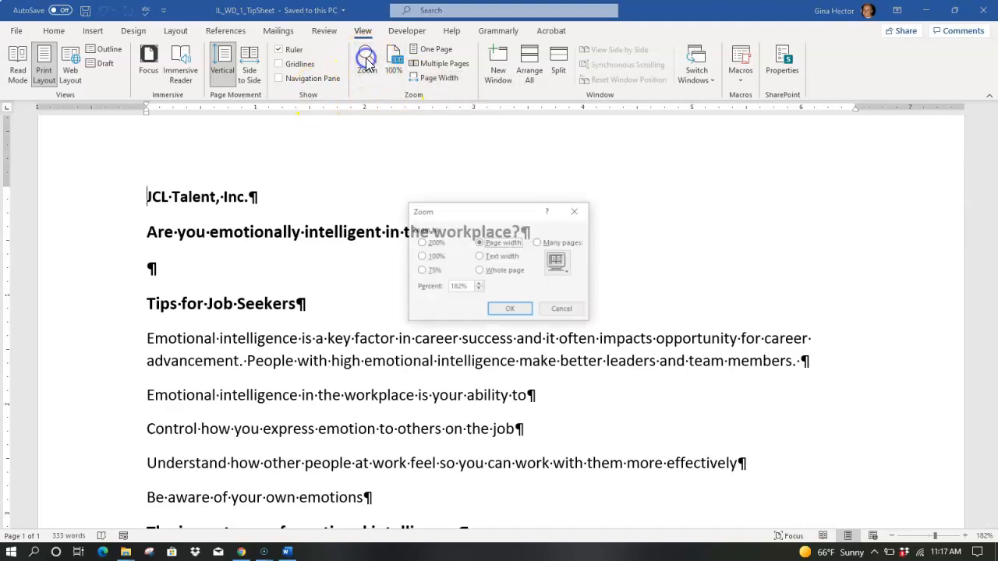
double_click(459, 286)
text(200)
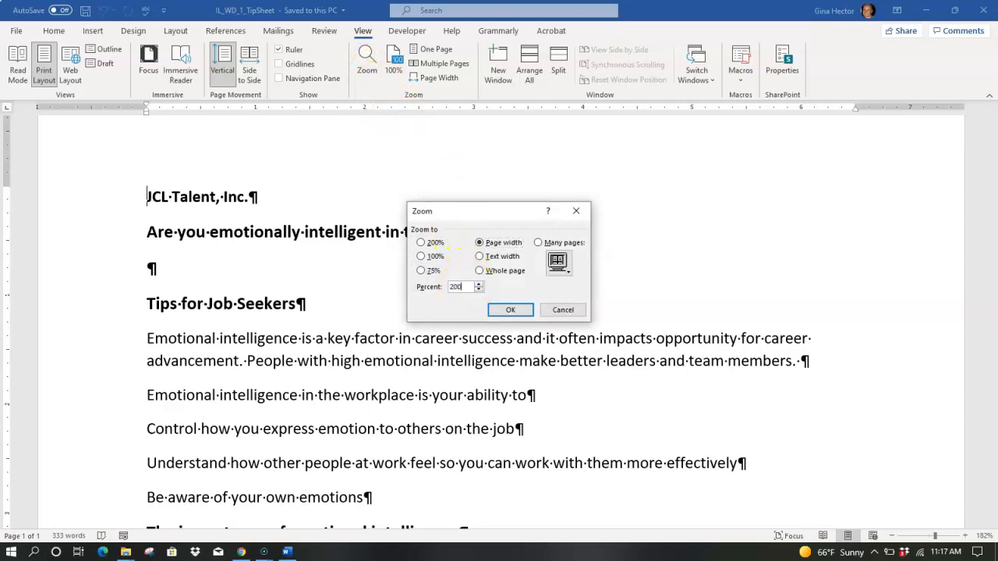
click(507, 310)
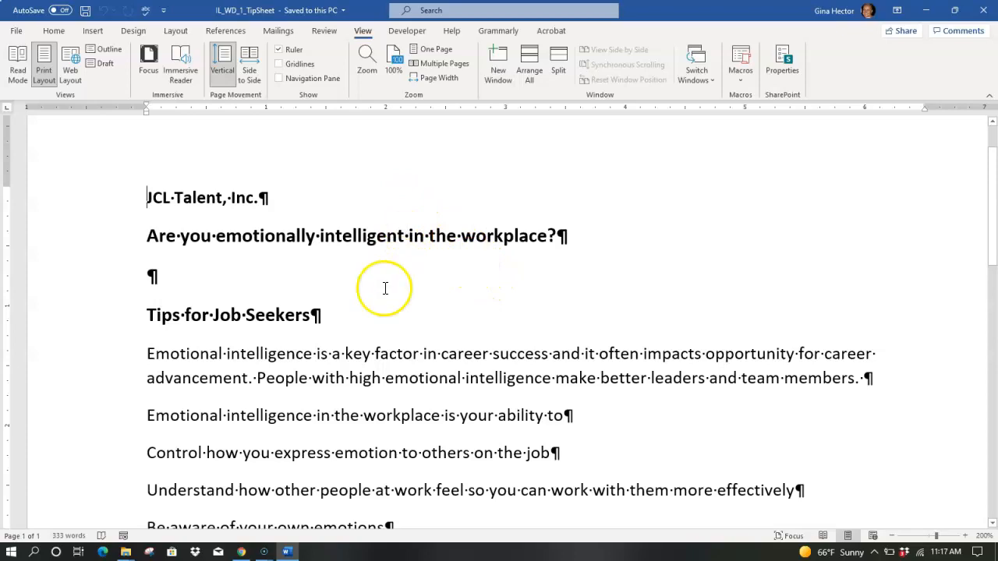
Replace the "Your Name" placeholder under "For more detailed information" with the contact's full name
scroll(385, 286, down, 8)
scroll(388, 283, down, 6)
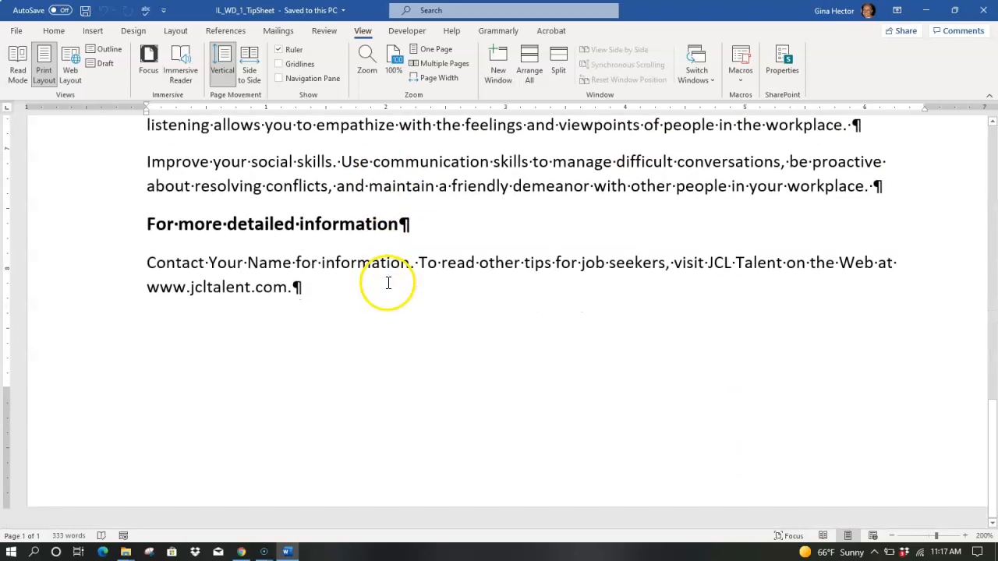
click(210, 265)
drag(210, 265, 289, 263)
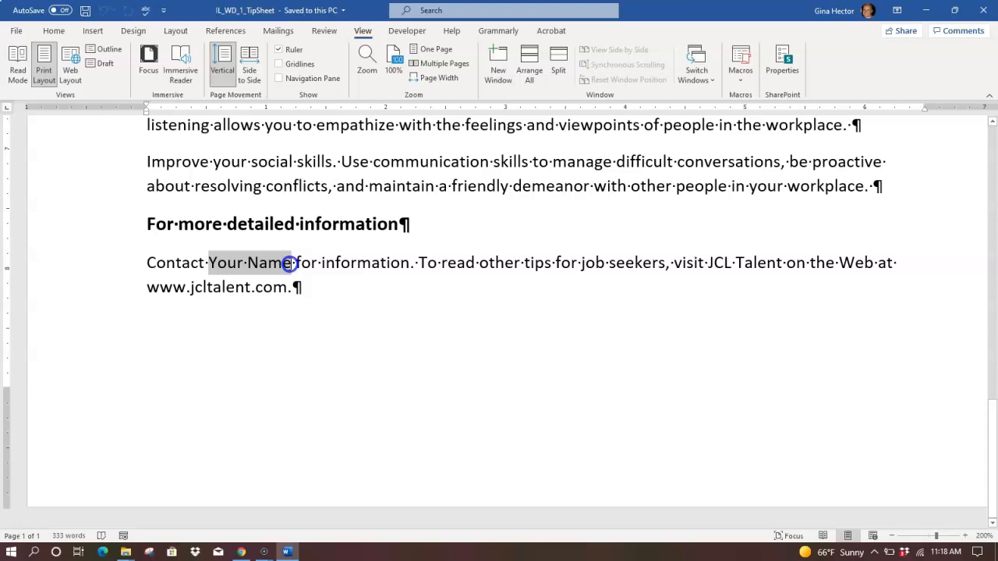
drag(290, 265, 290, 265)
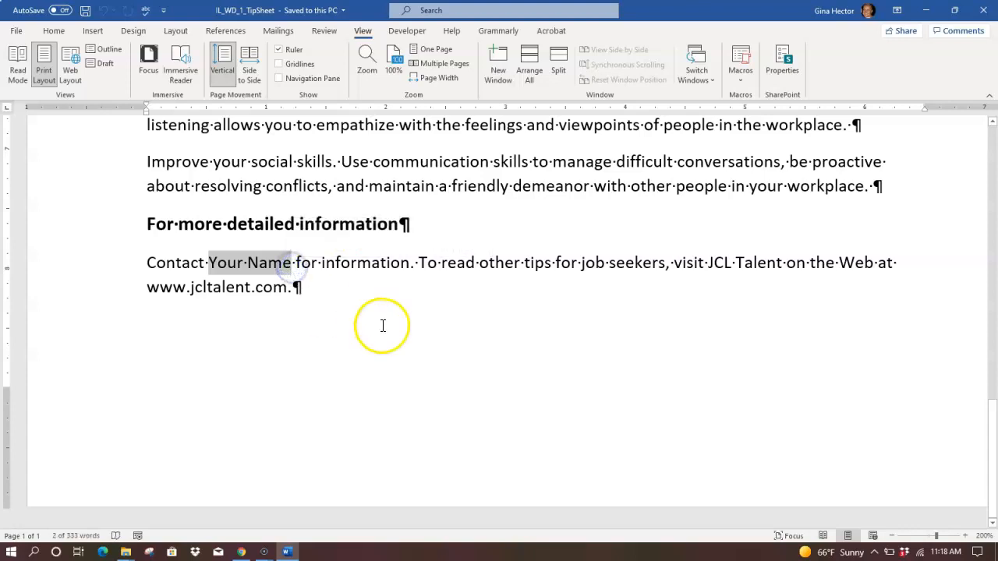
text(Gina Hect)
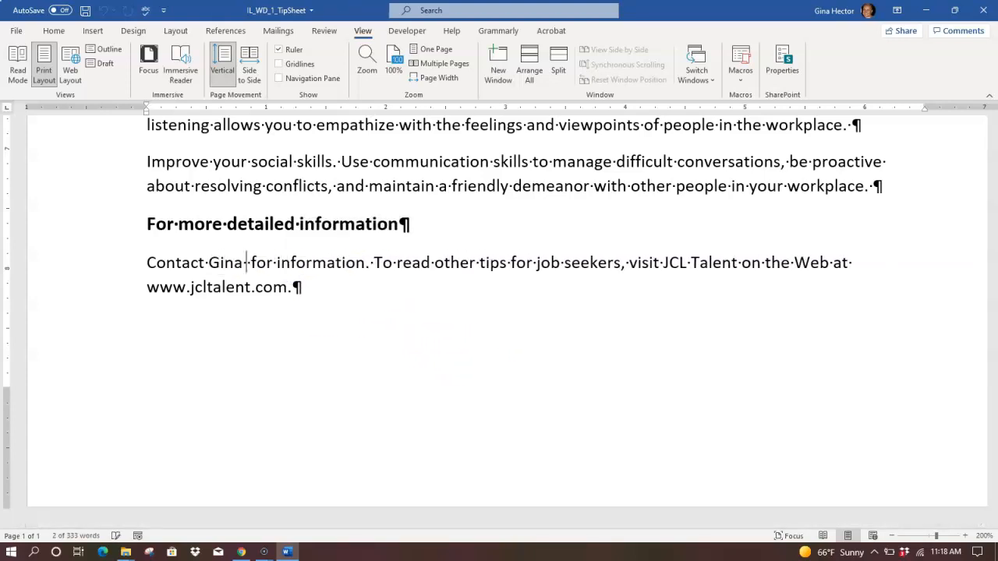
text(or)
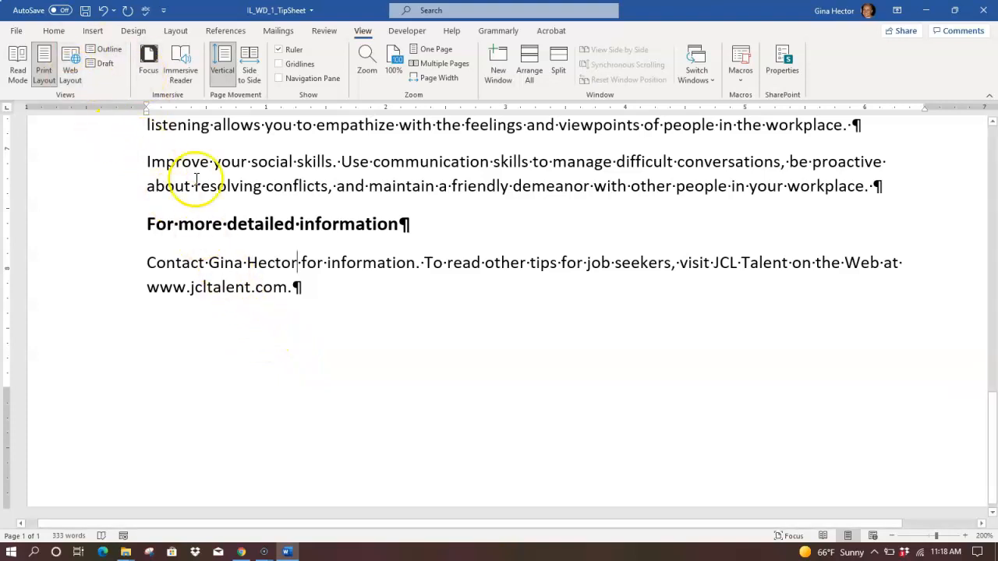
Set the document's Title property to "Tips" in the file information
scroll(210, 183, up, 5)
scroll(234, 187, up, 3)
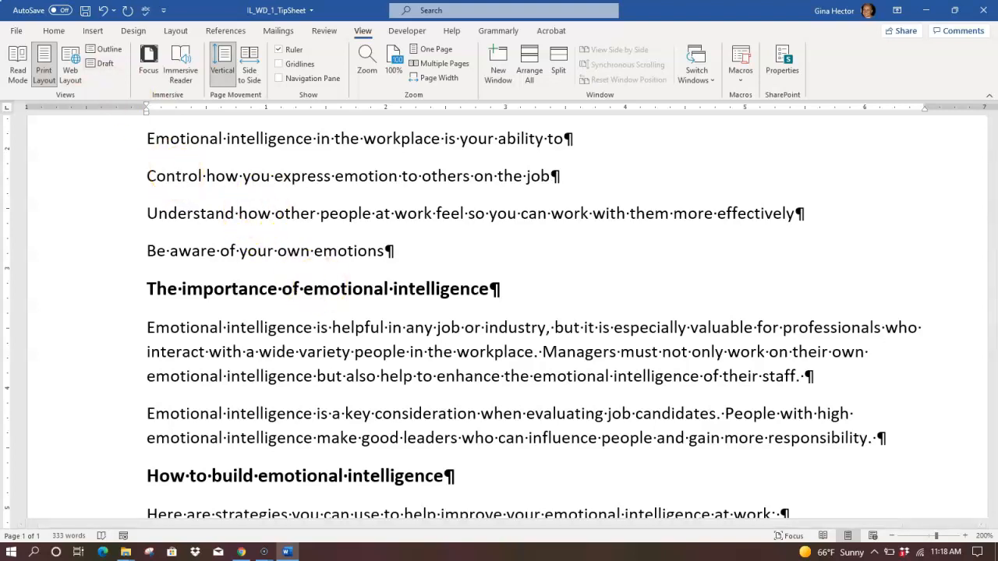
click(18, 30)
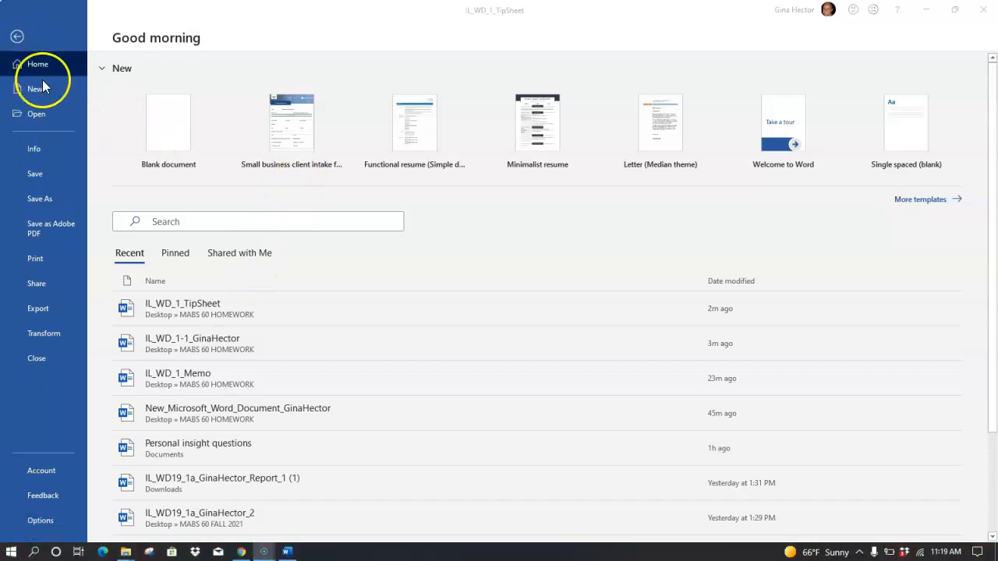
click(39, 152)
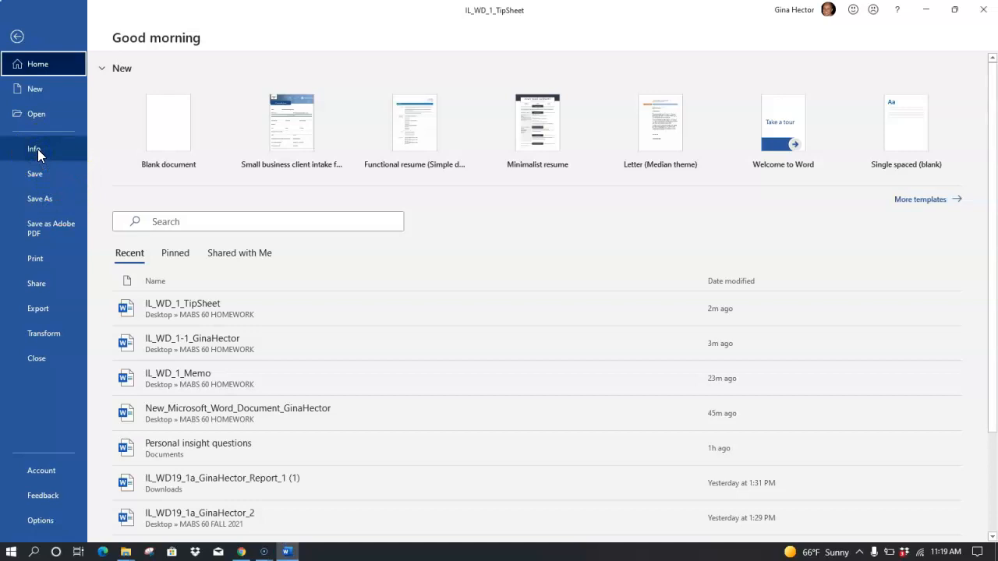
click(33, 152)
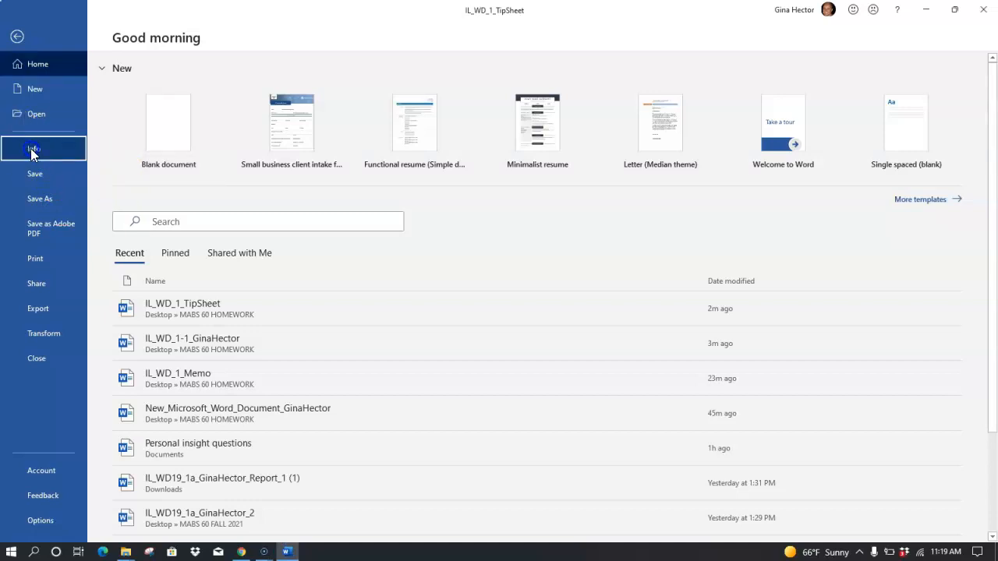
click(33, 153)
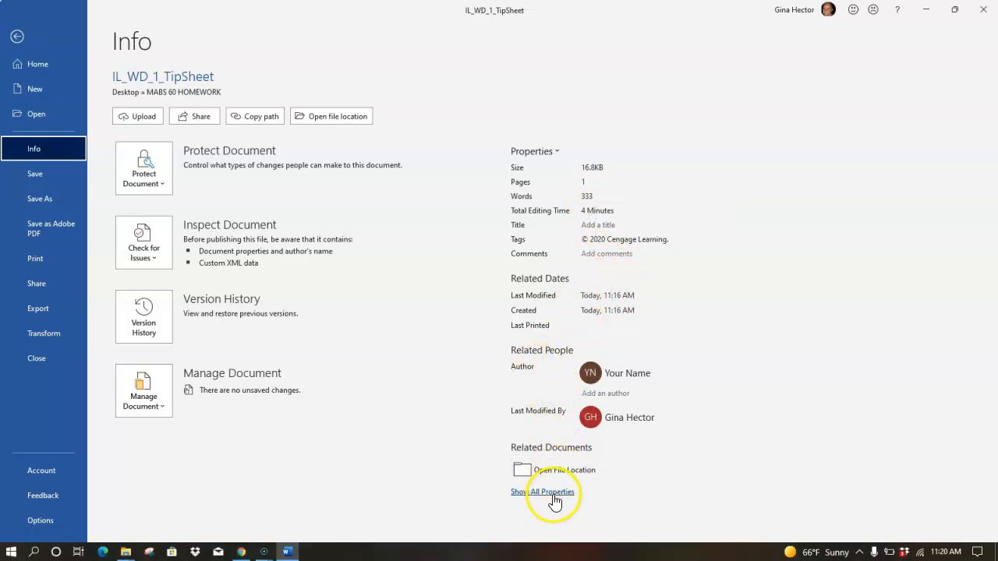
click(598, 225)
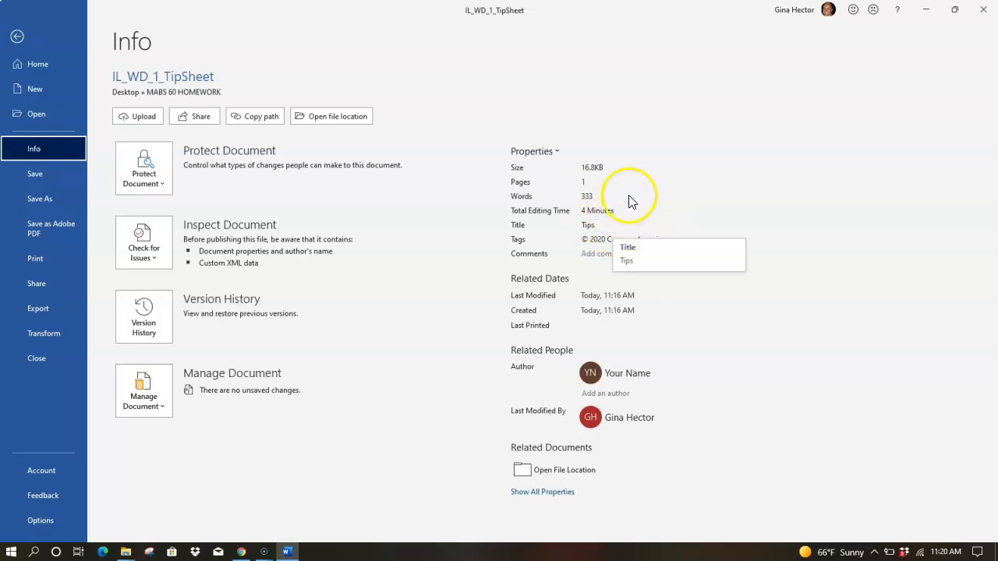
click(584, 100)
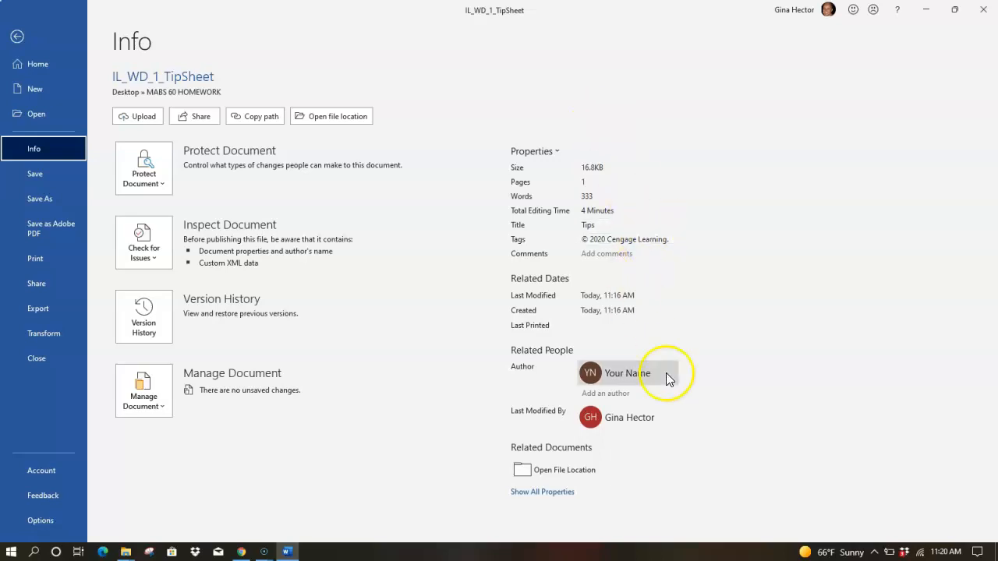
Show all document properties, review the full list, and return to the document
click(545, 492)
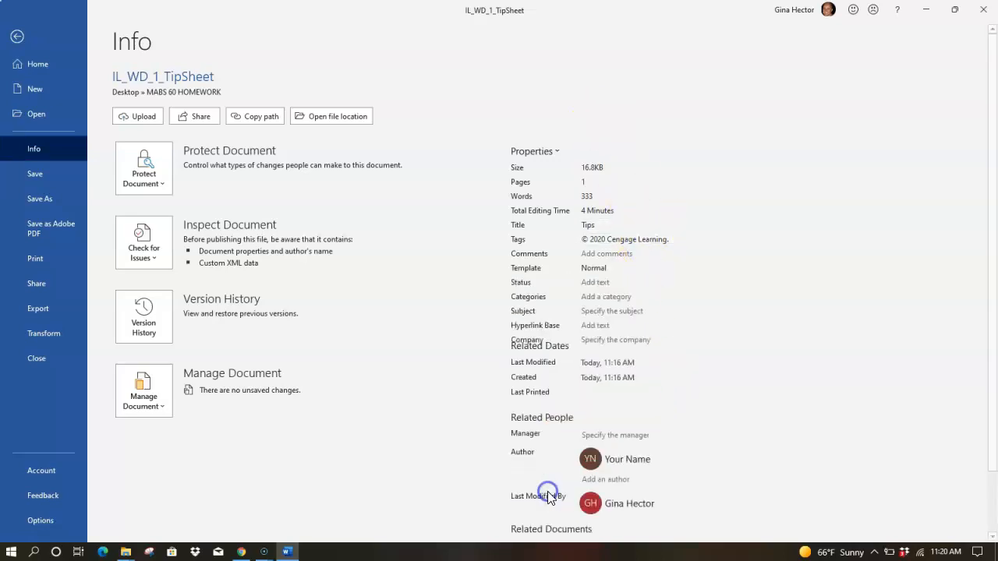
scroll(629, 388, down, 1)
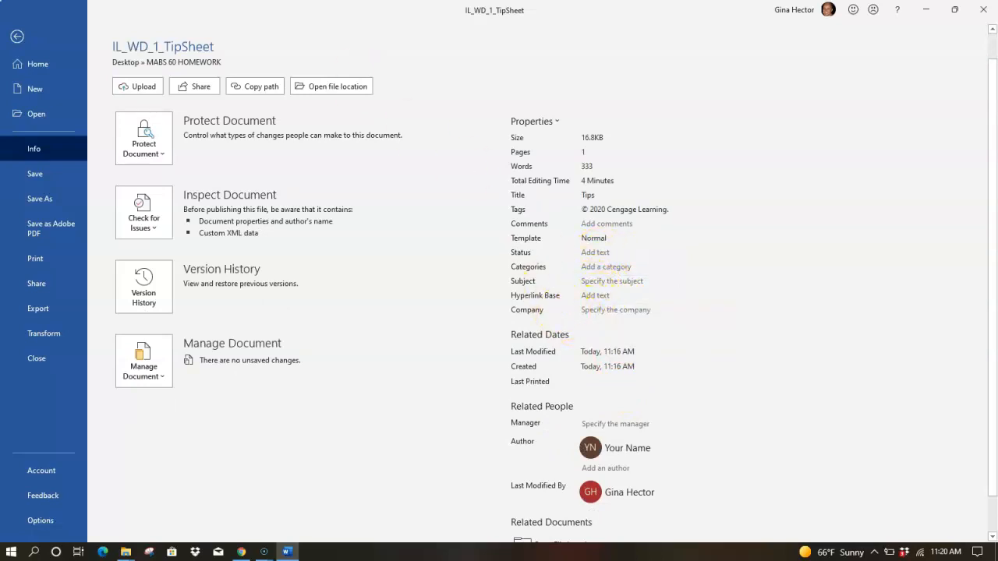
click(18, 37)
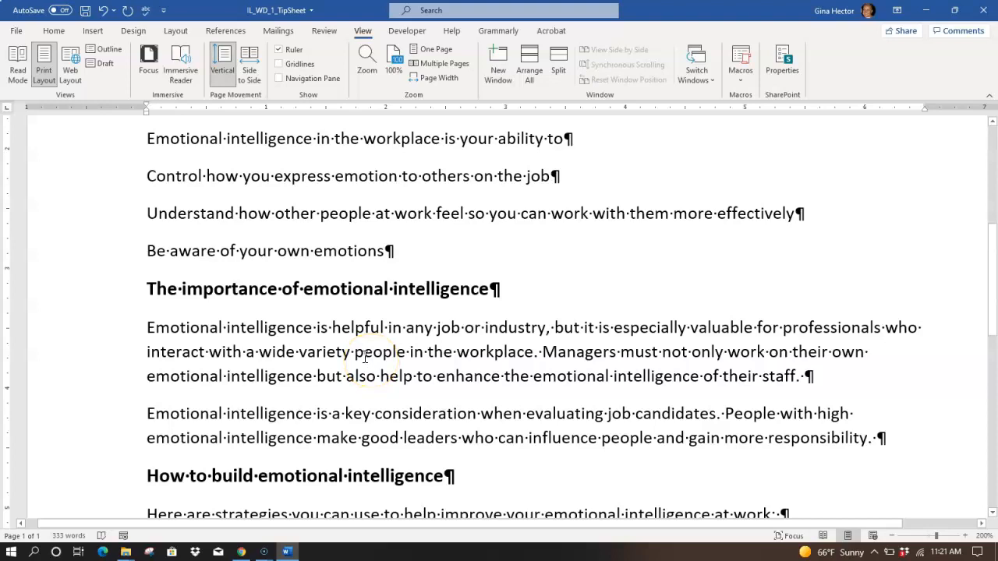
Cut the "Tips for Job Seekers" heading, including its paragraph mark, from above the first body paragraph
scroll(364, 358, up, 5)
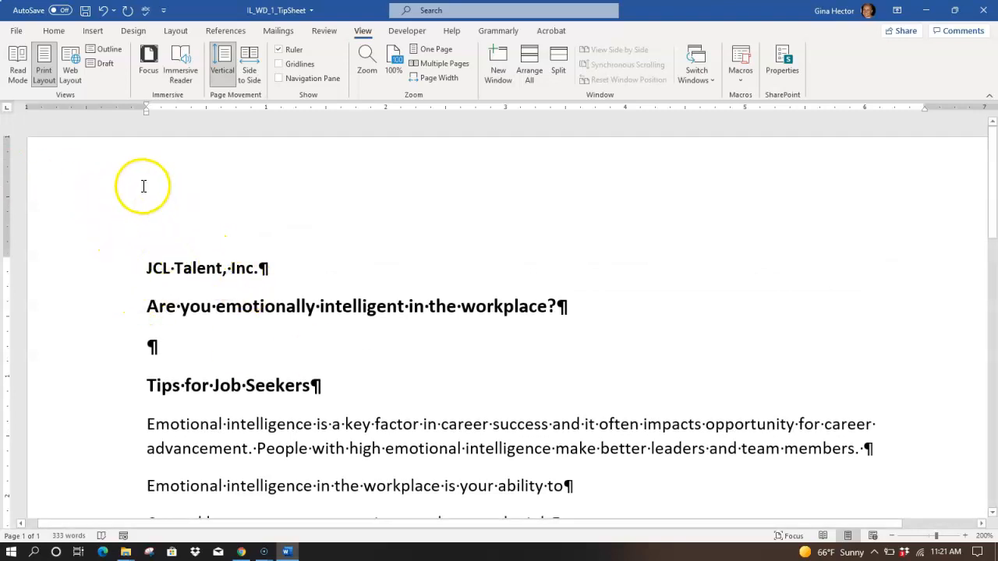
click(58, 37)
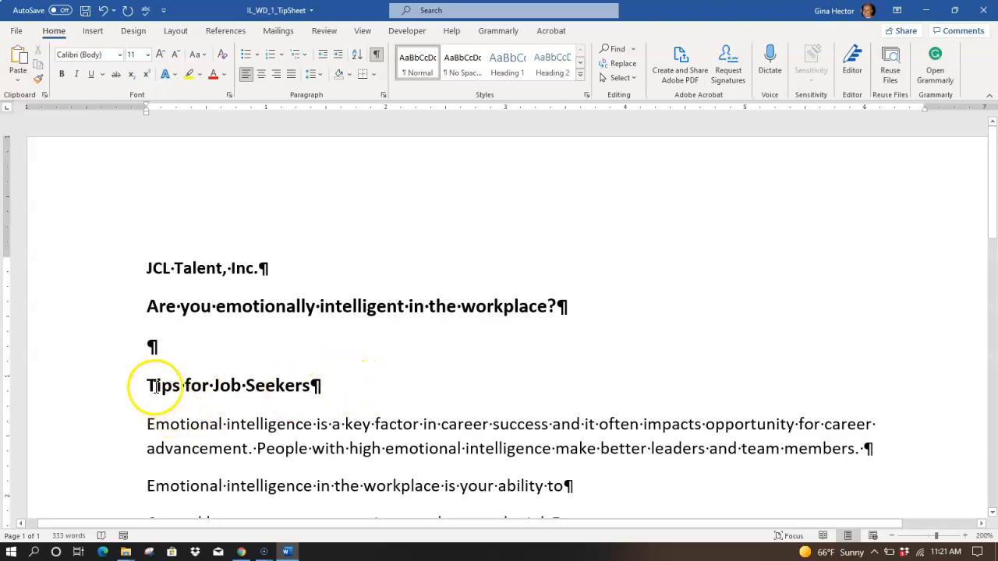
drag(146, 385, 311, 384)
key(ctrl+c)
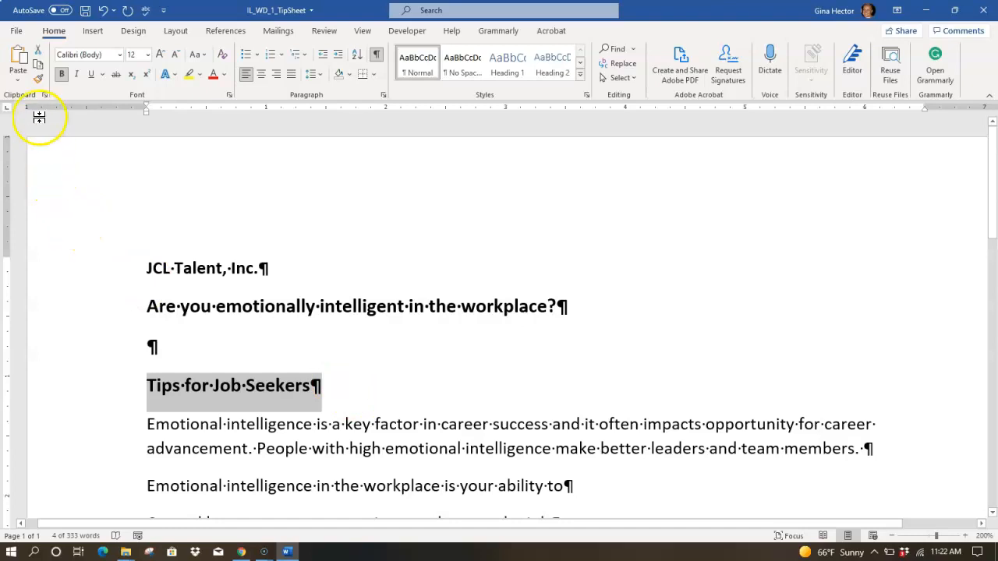
click(39, 54)
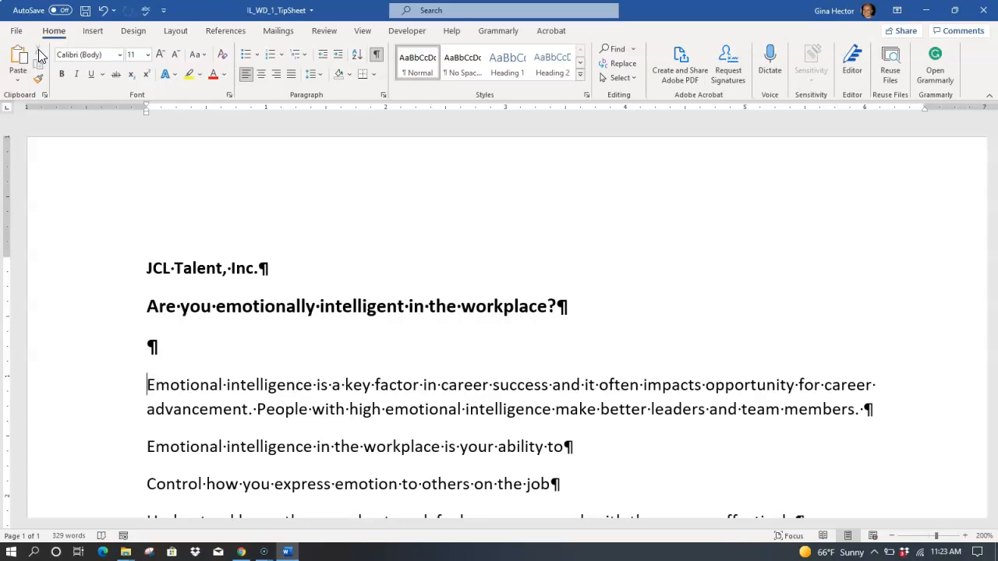
Insert an empty paragraph above "Are you emotionally intelligent in the workplace?" and paste the cut "Tips for Job Seekers" heading there
click(143, 306)
key(Return)
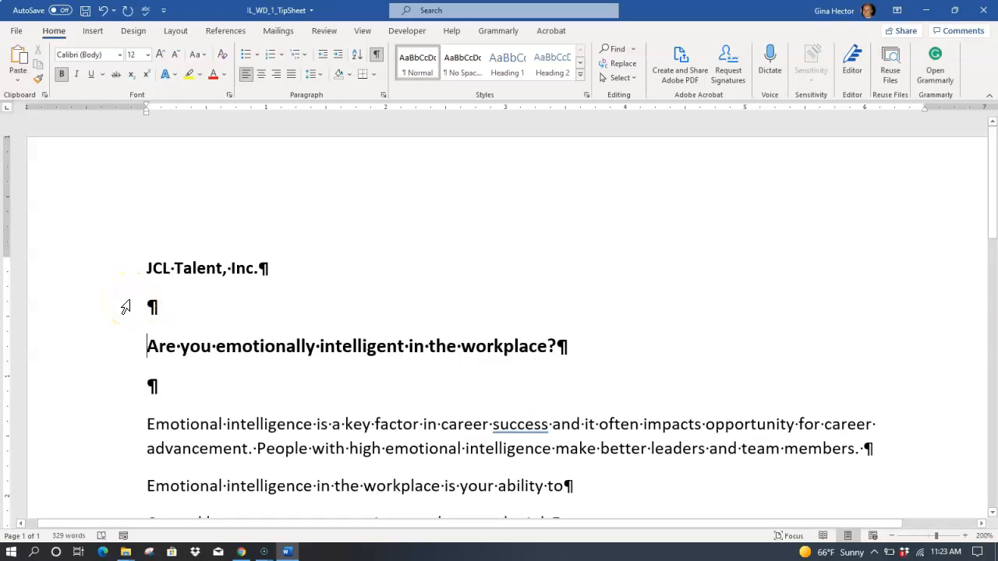
click(156, 306)
click(162, 309)
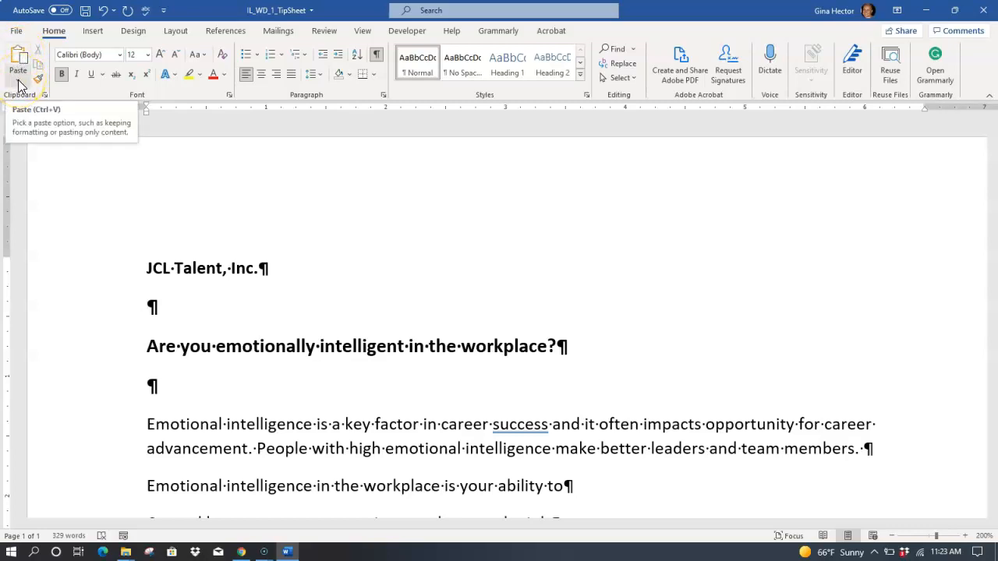
click(20, 85)
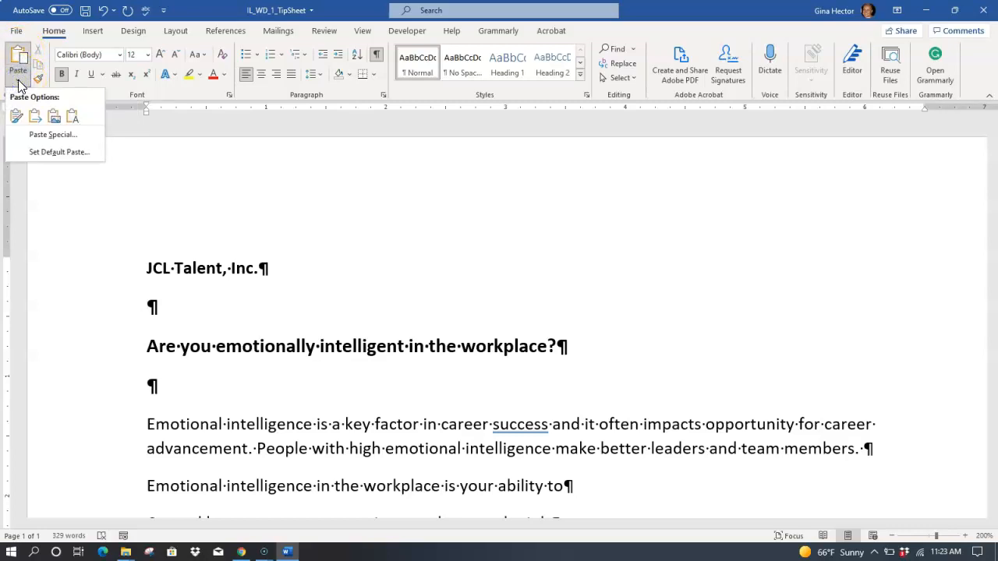
click(20, 85)
click(19, 86)
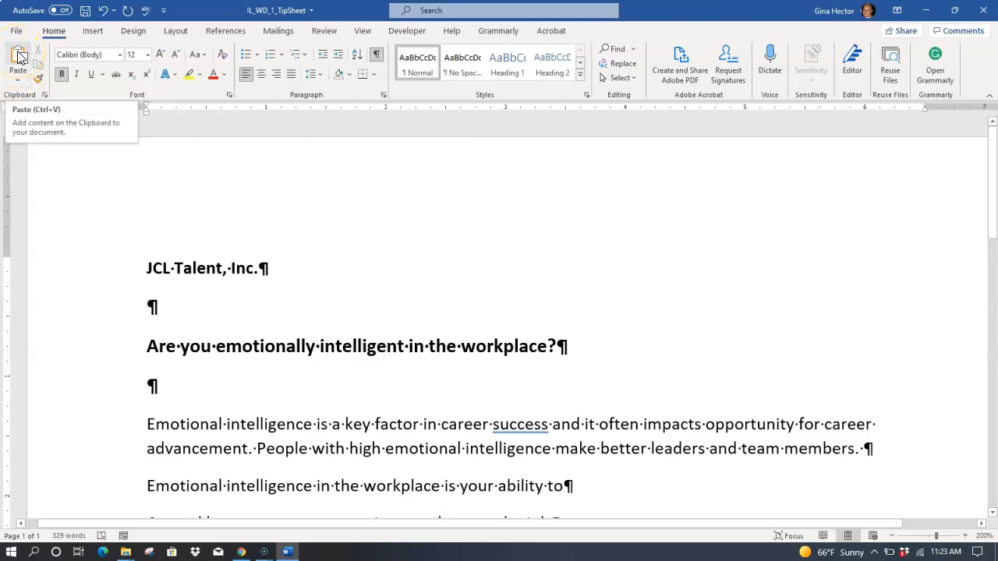
click(19, 56)
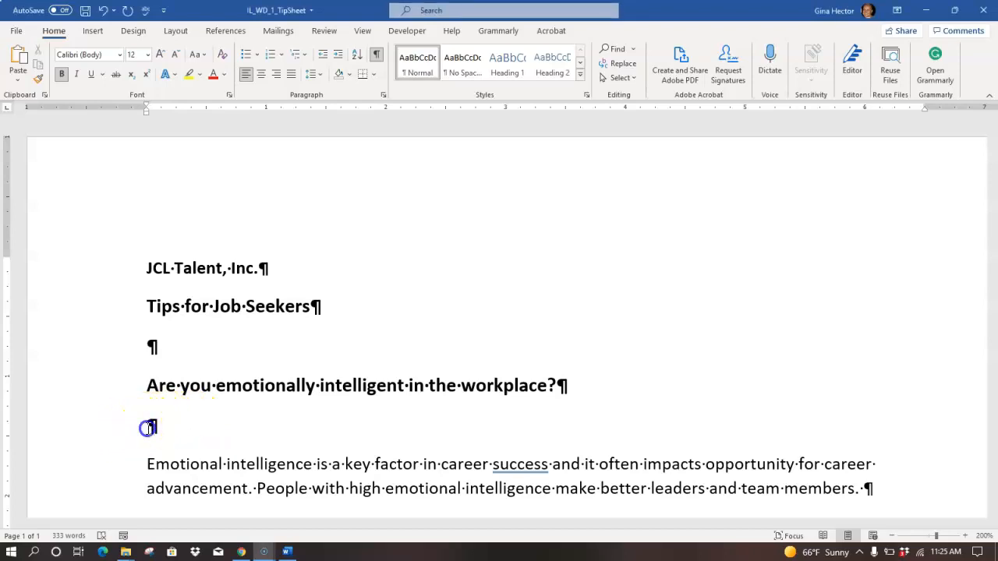
Delete the empty paragraph below the "Are you emotionally intelligent in the workplace?" heading
click(98, 432)
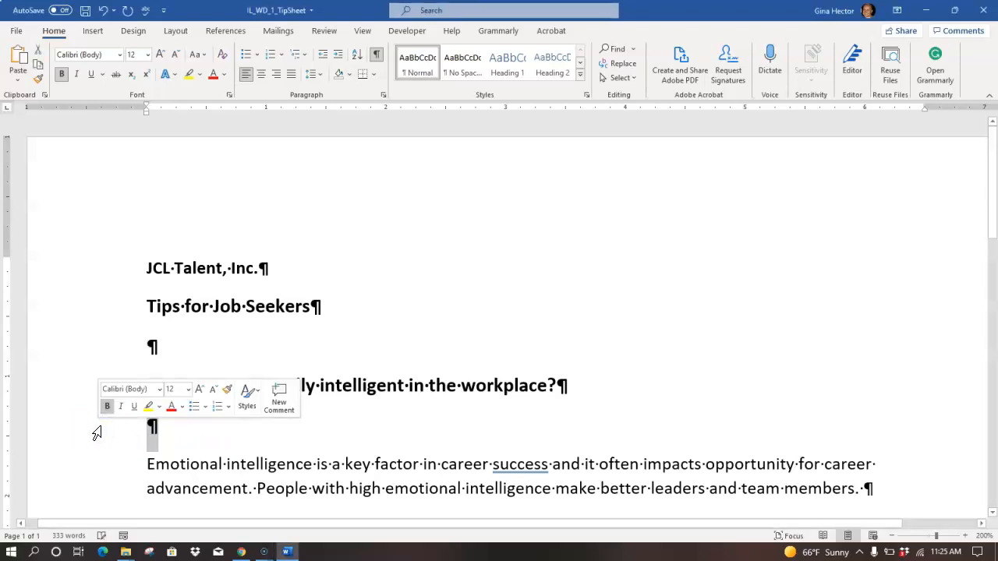
click(148, 431)
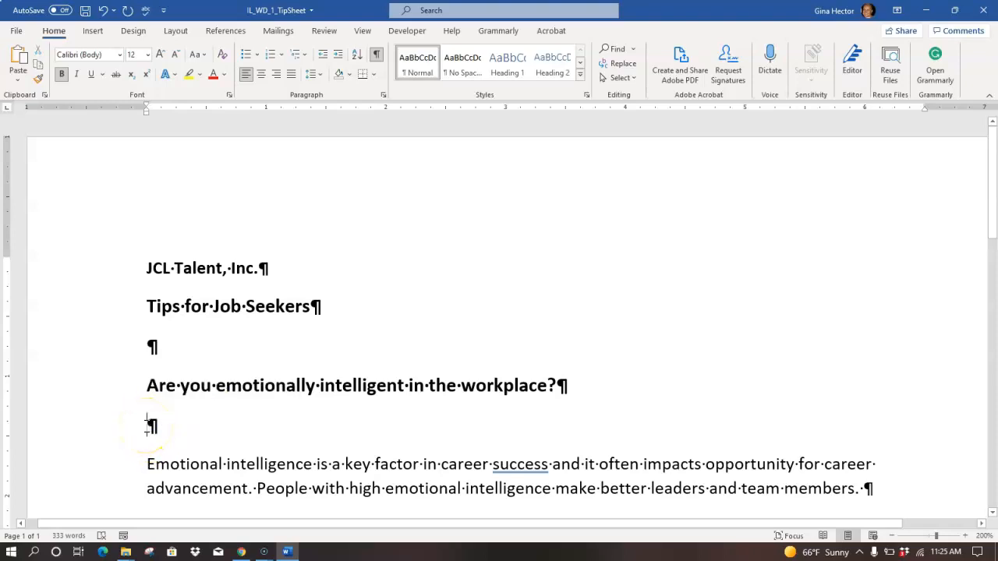
click(148, 425)
click(146, 461)
click(179, 423)
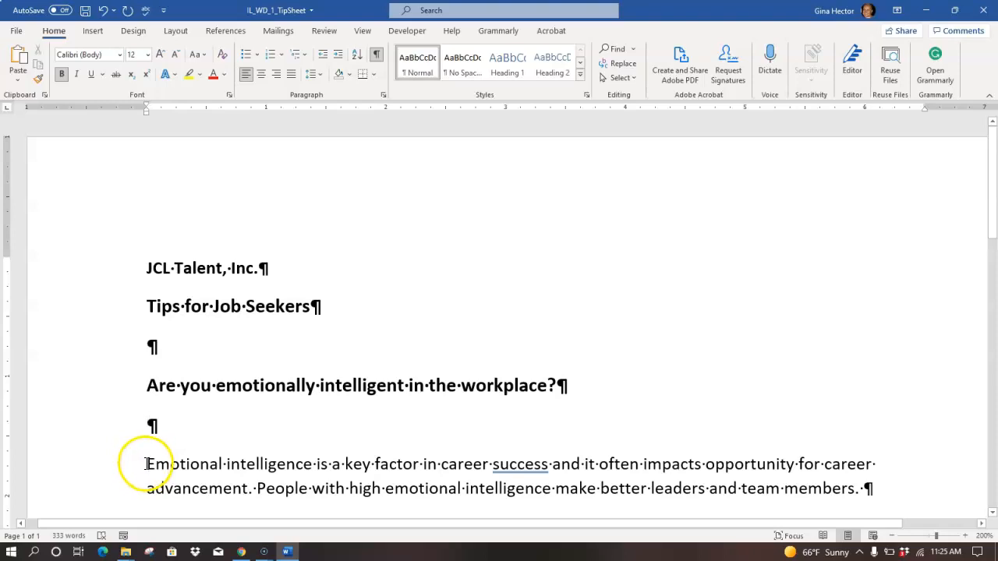
click(100, 431)
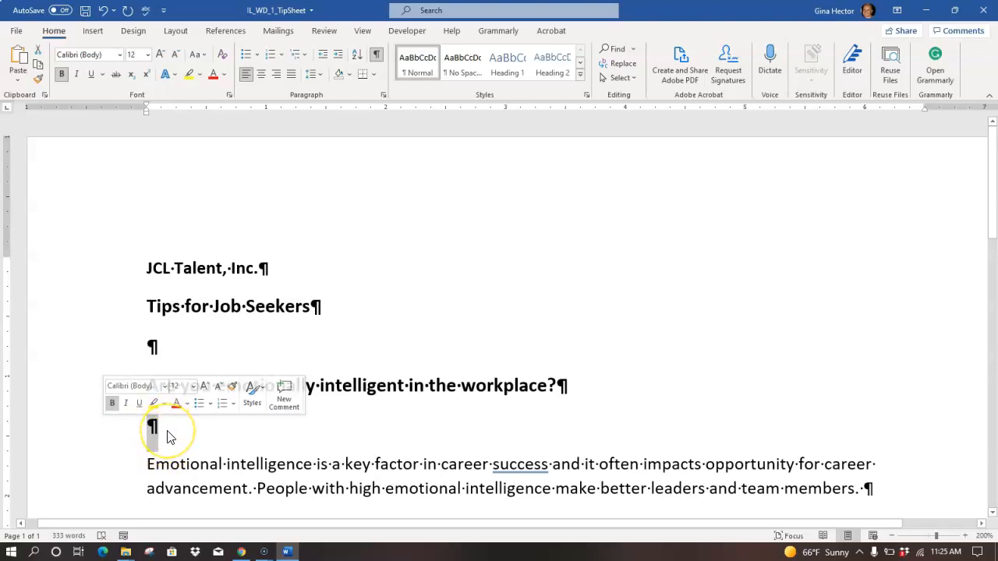
key(Delete)
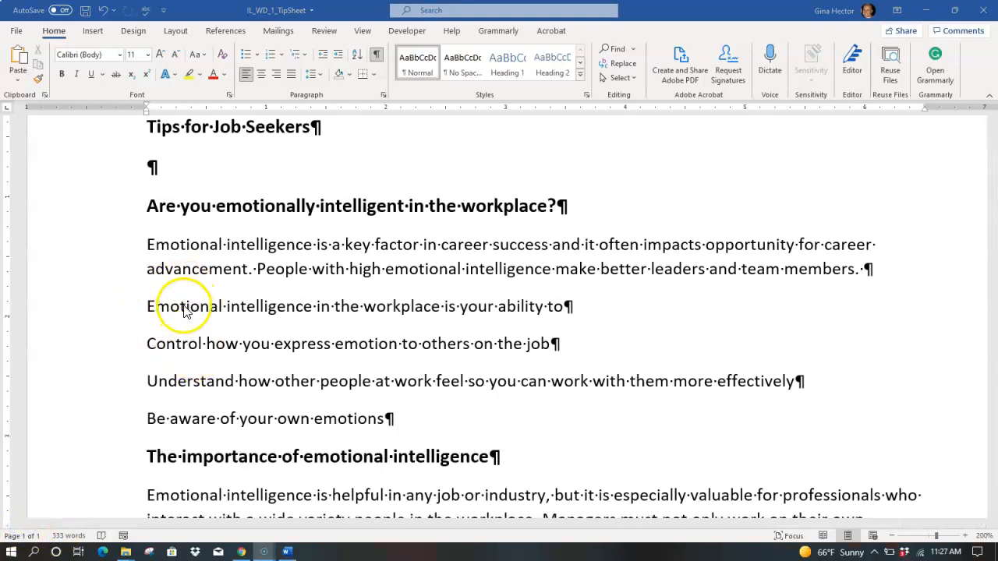
Move the "Be aware of your own emotions" paragraph above "Control how you express emotion to others on the job", checking the clipboard before and after
click(45, 95)
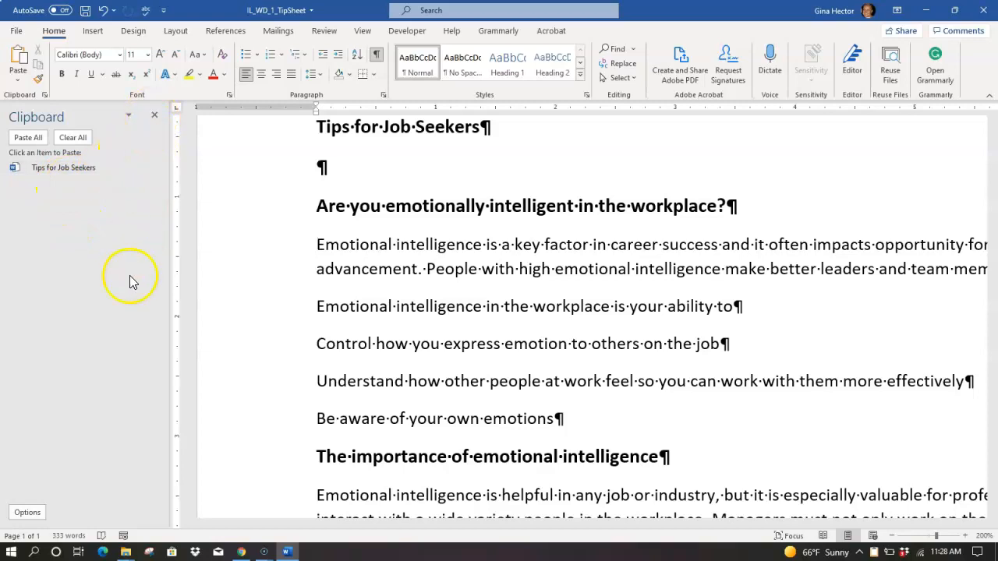
click(156, 115)
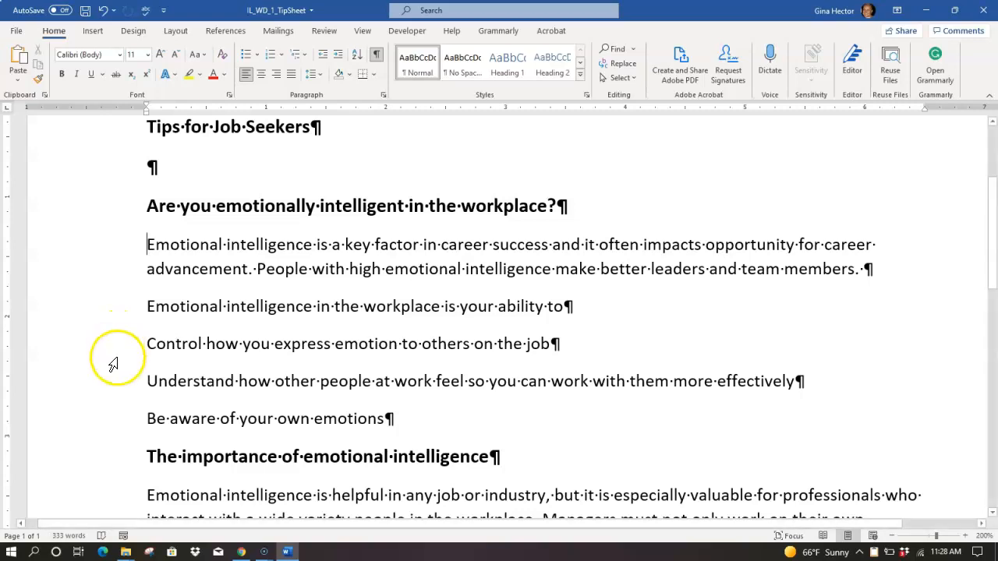
click(104, 426)
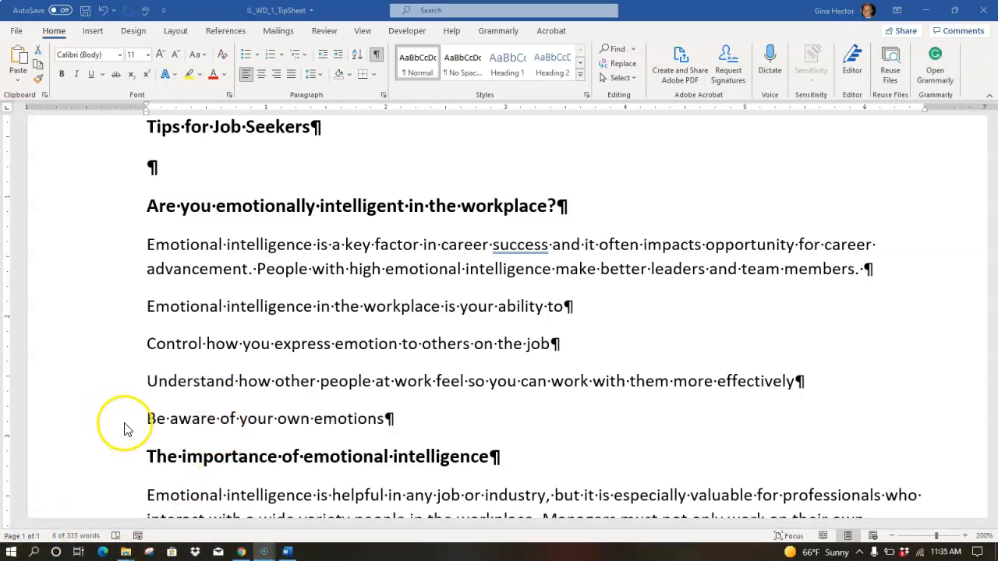
click(117, 421)
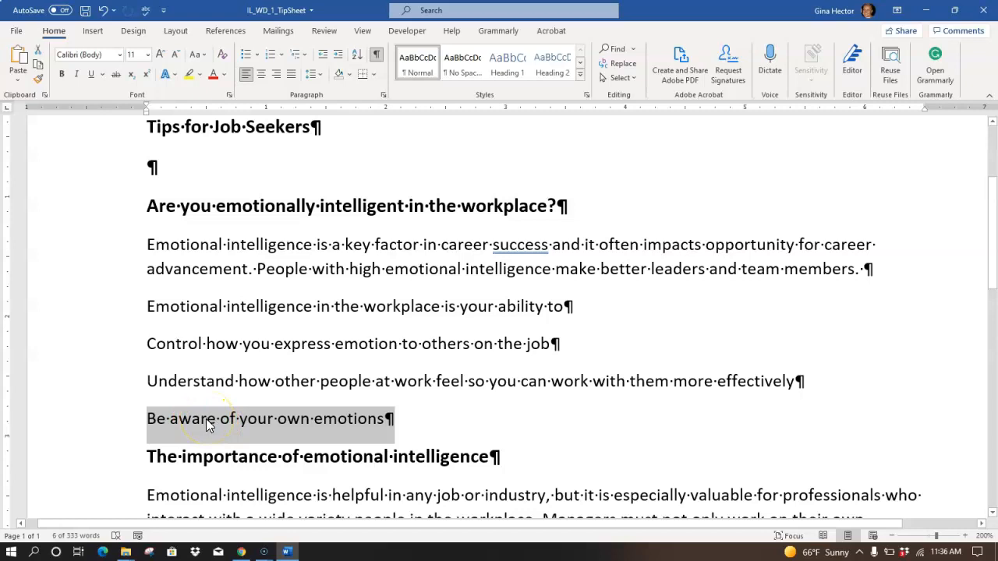
drag(206, 419, 151, 350)
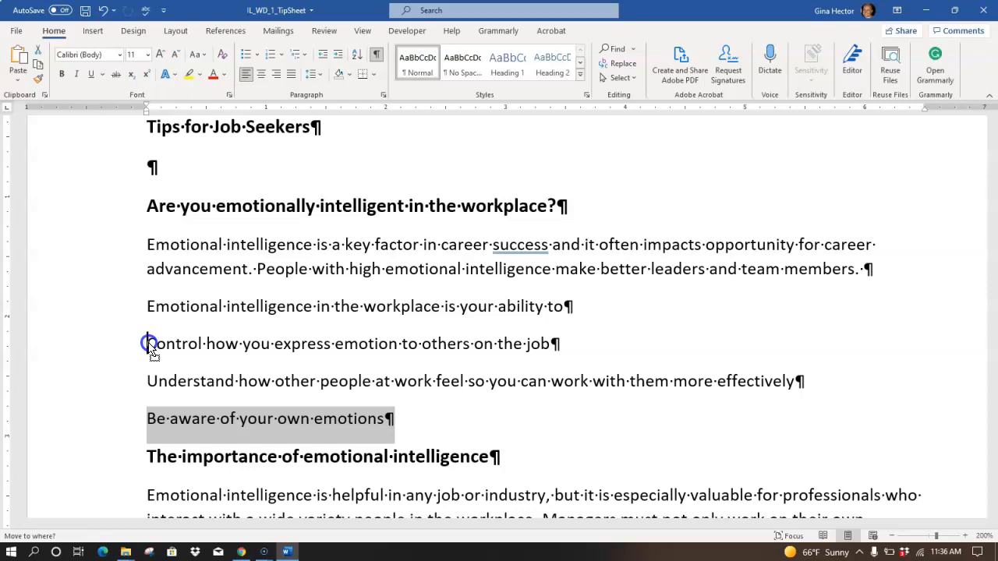
drag(151, 348, 151, 348)
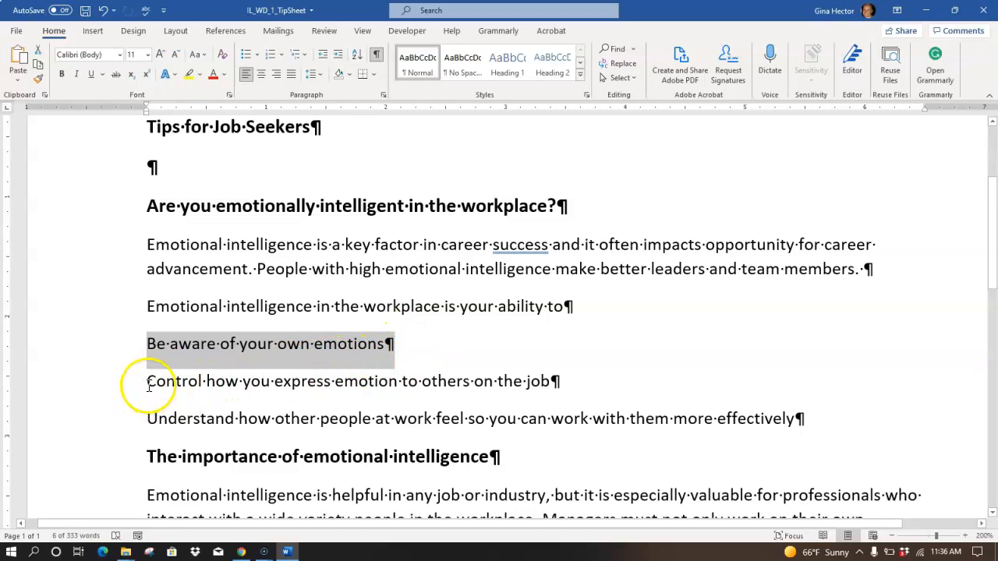
click(25, 531)
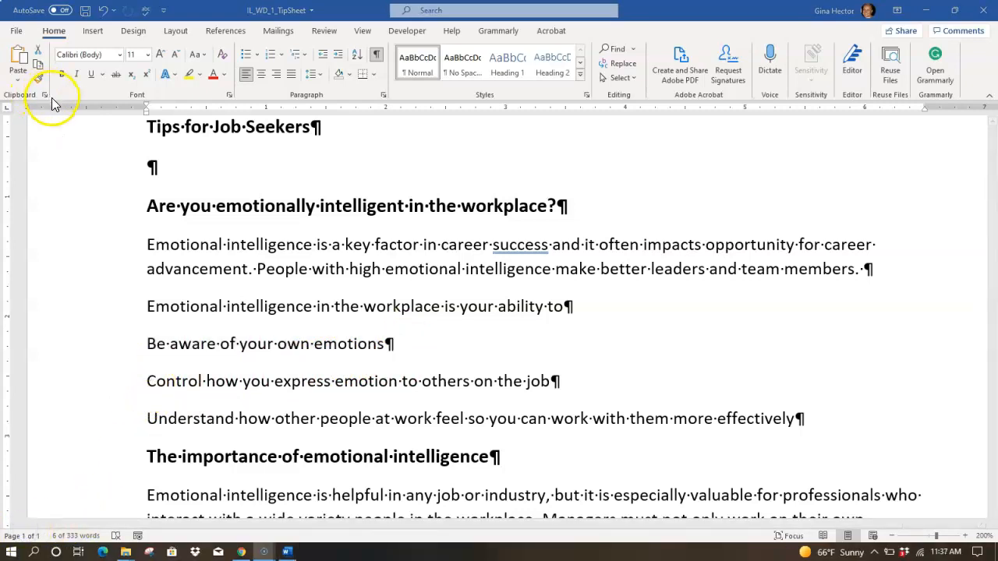
click(46, 95)
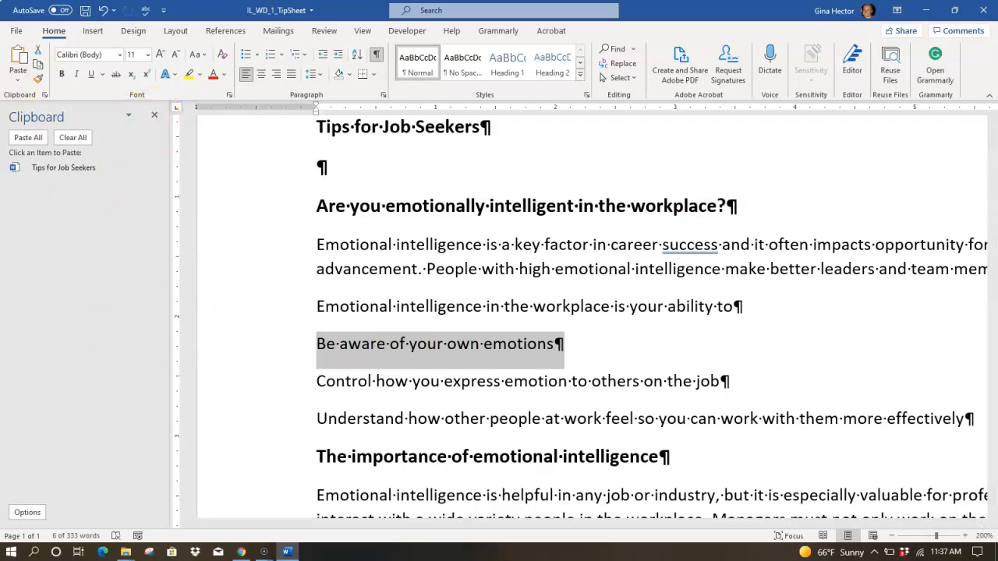
click(157, 116)
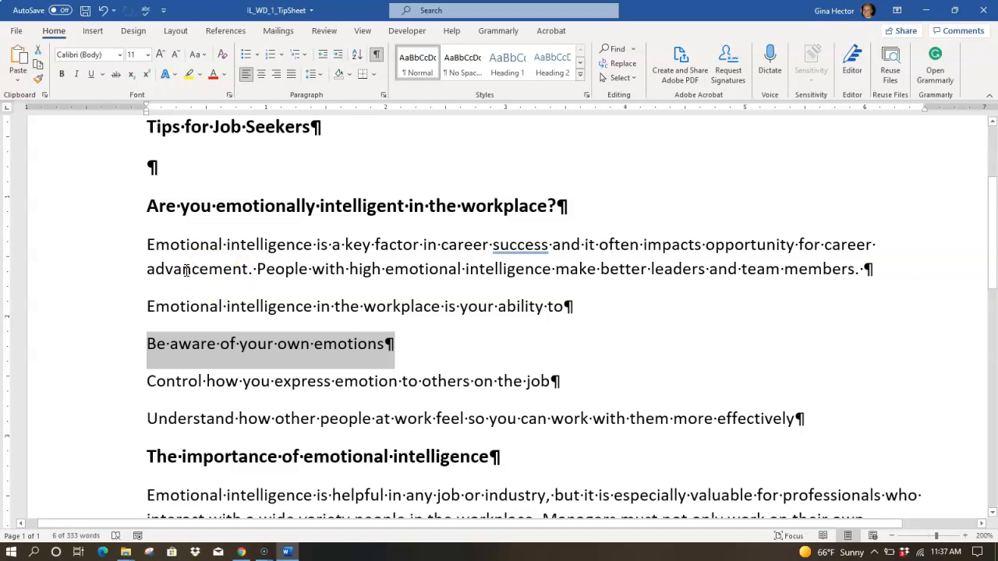
Copy "more detailed" from the "For more detailed information" heading and check the collected clipboard items
scroll(187, 270, up, 3)
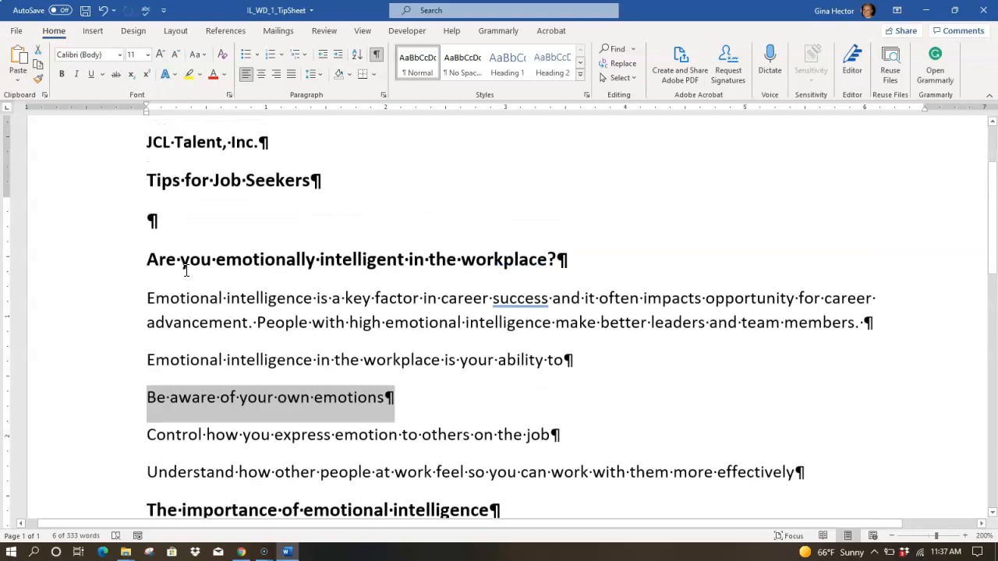
click(24, 524)
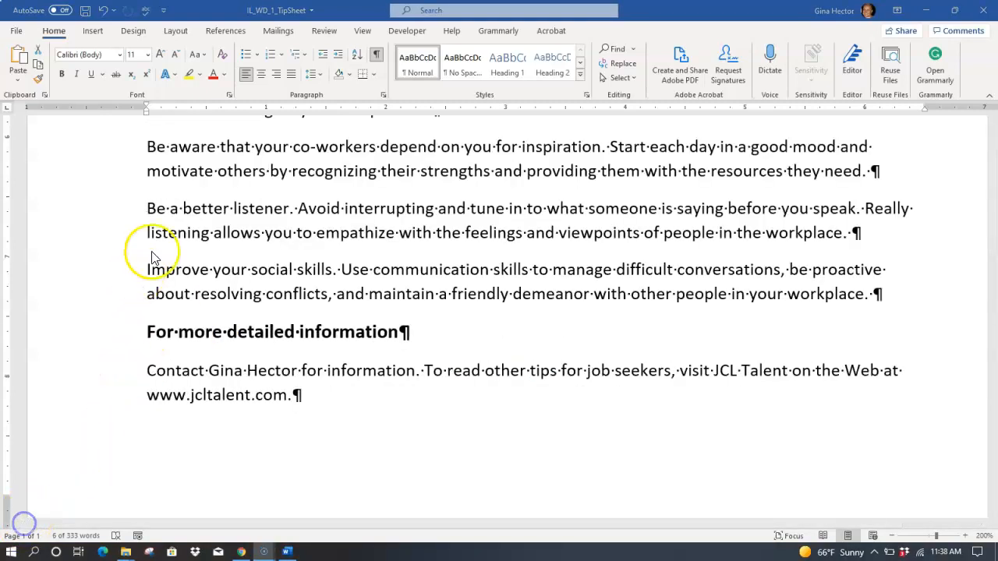
scroll(153, 257, down, 2)
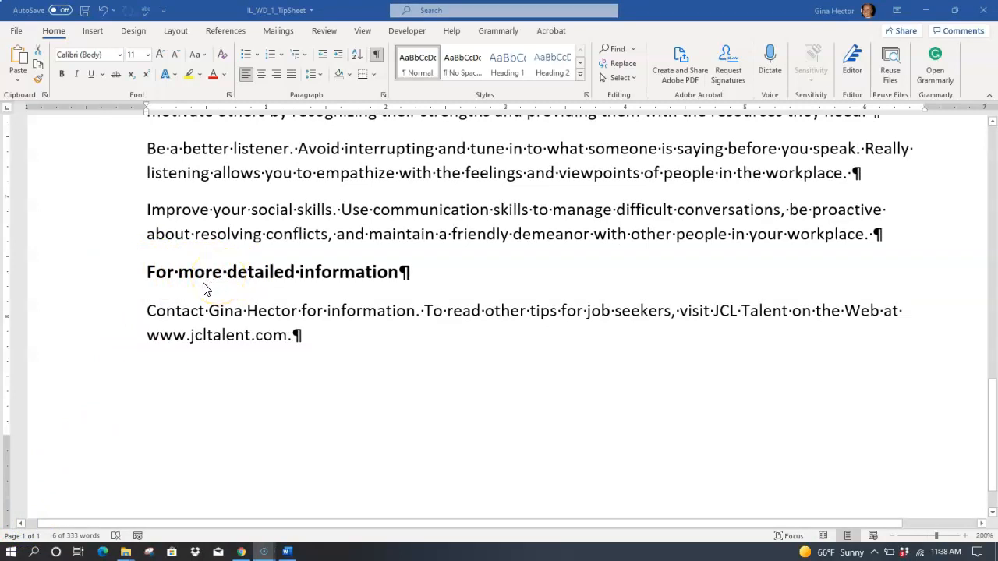
click(177, 272)
drag(178, 273, 269, 277)
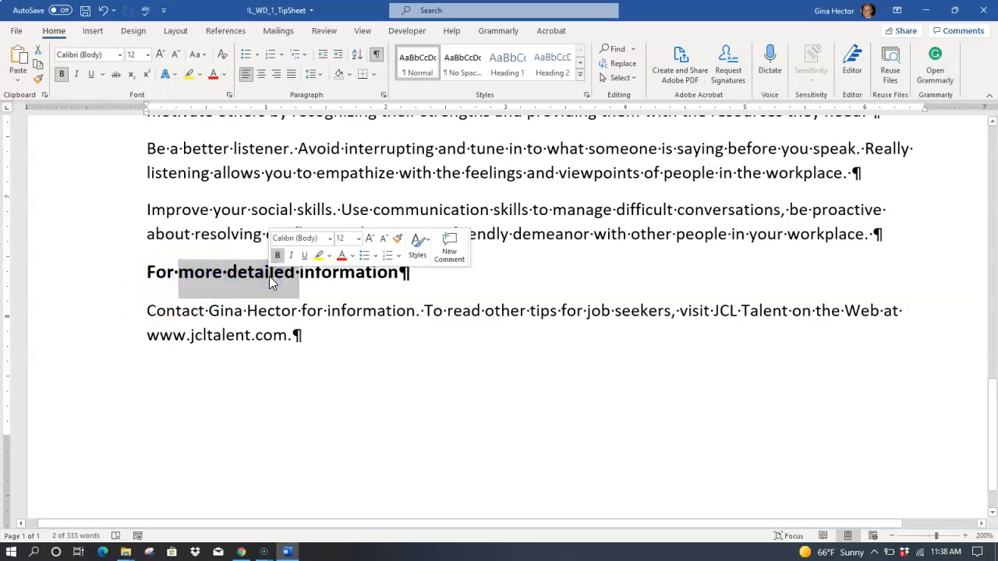
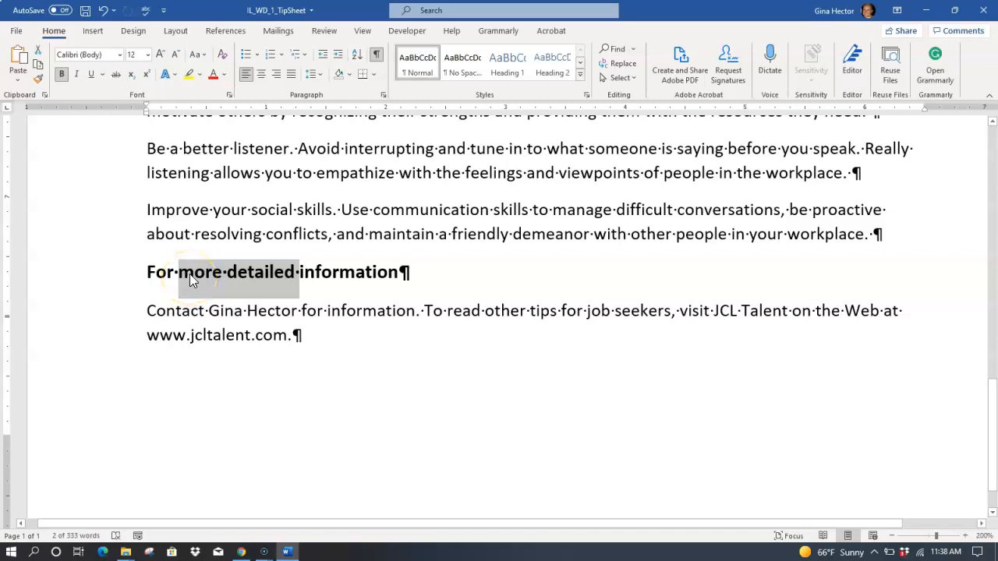
drag(206, 273, 212, 267)
click(38, 65)
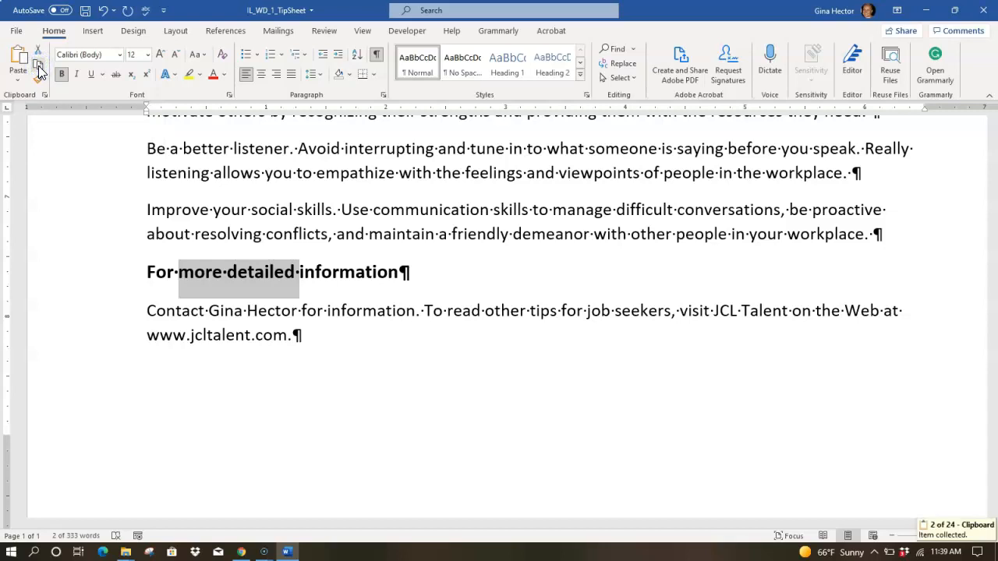
click(44, 94)
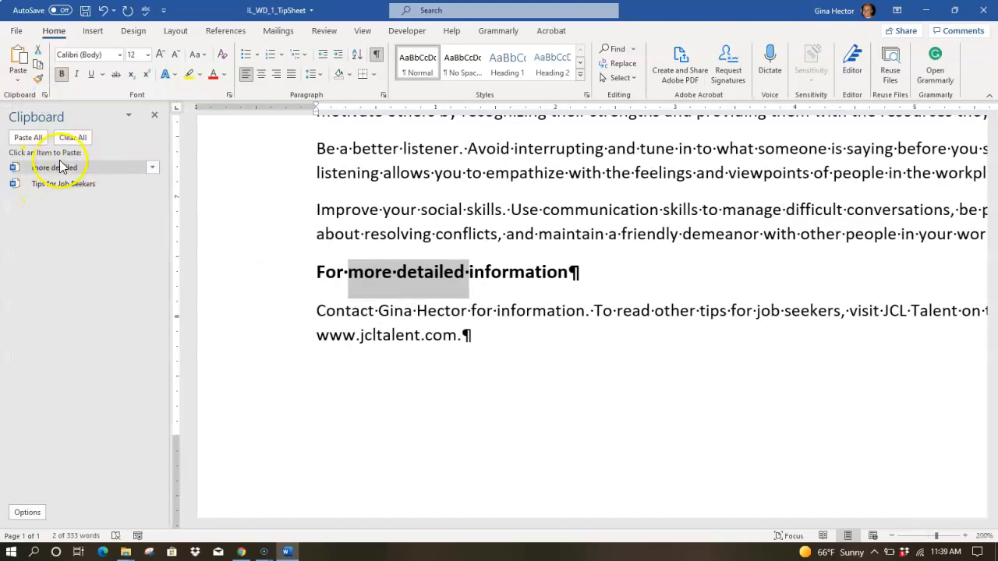
click(154, 115)
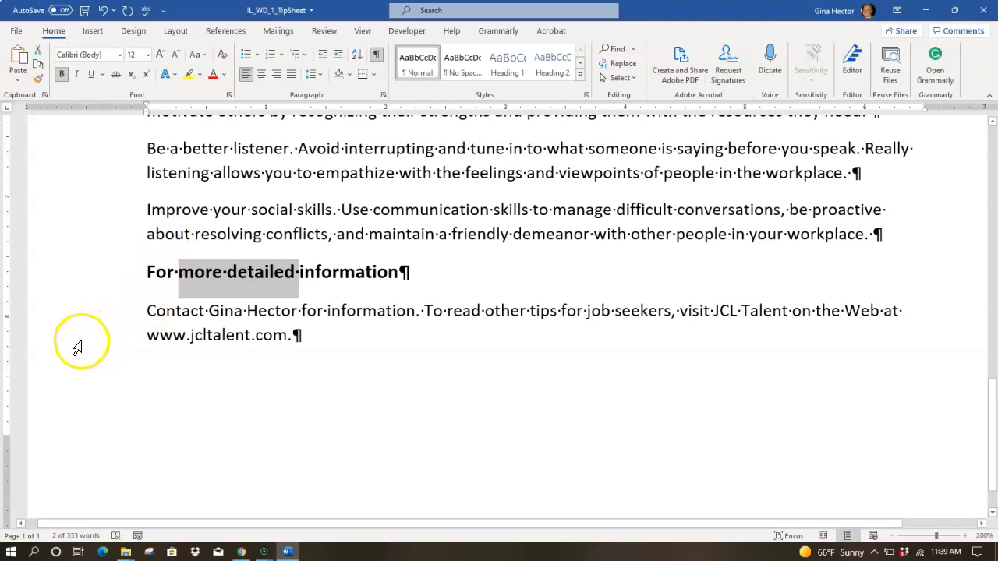
Try pasting the copied phrase with its source formatting before "information" in the contact sentence, and undo the paste
click(328, 314)
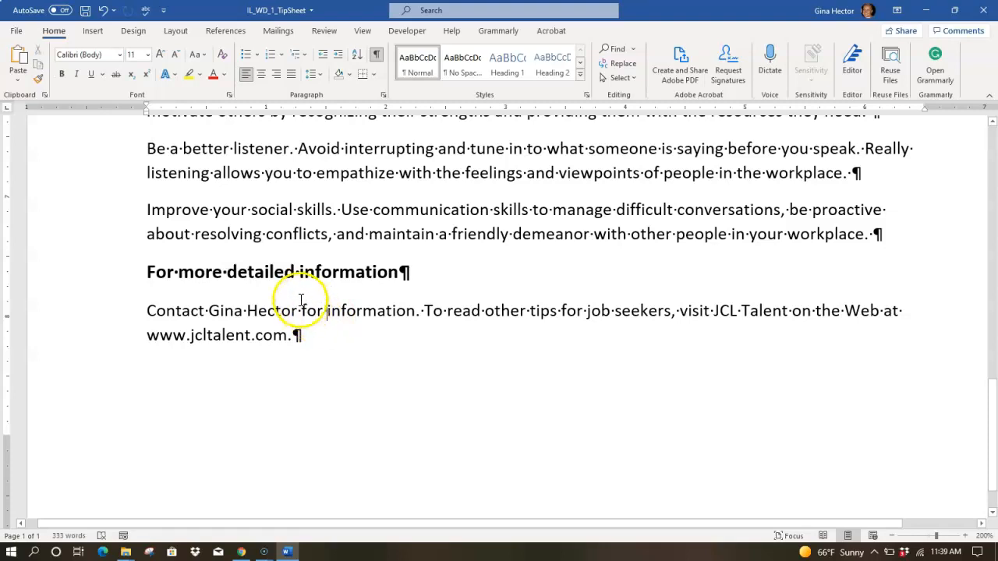
click(20, 59)
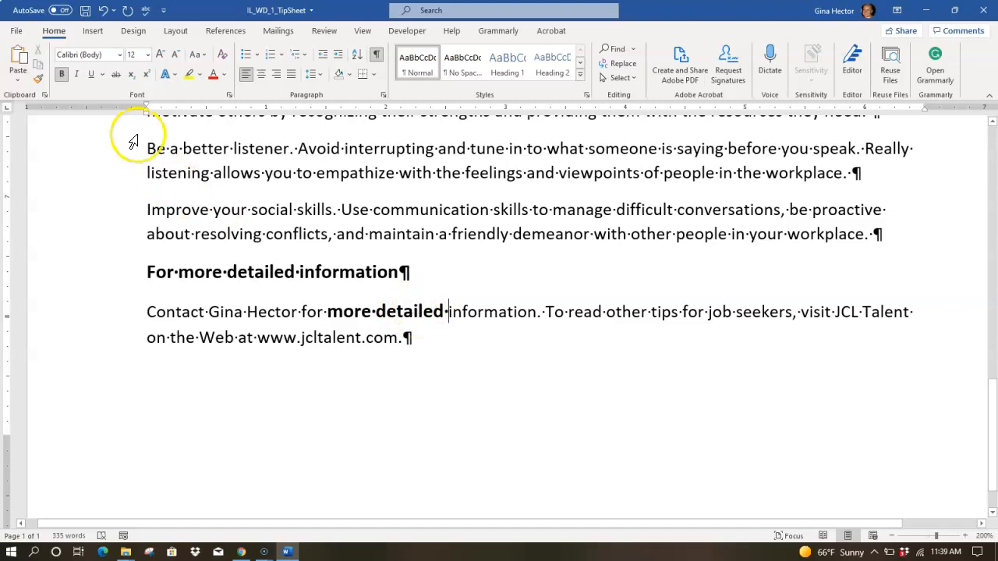
click(19, 82)
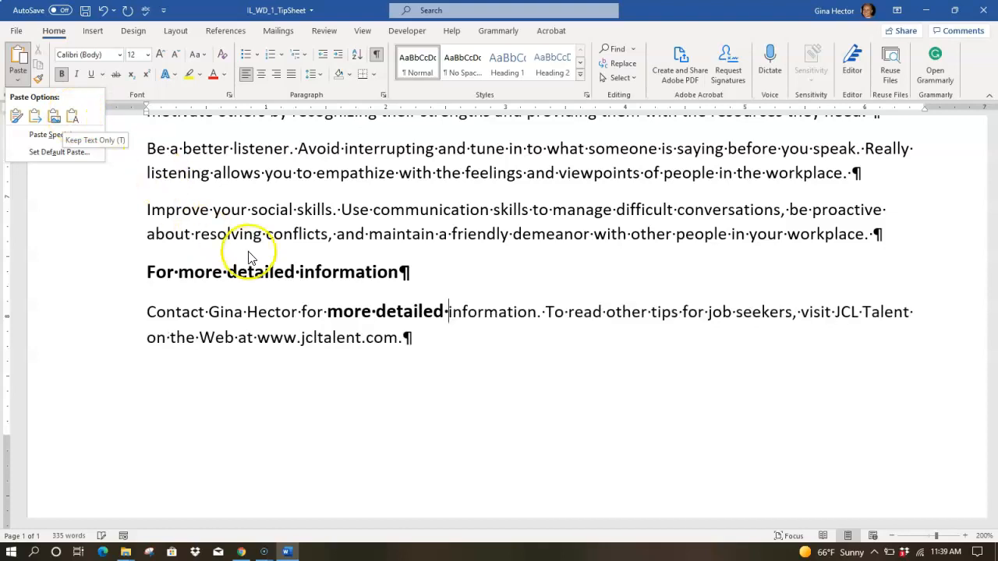
click(104, 11)
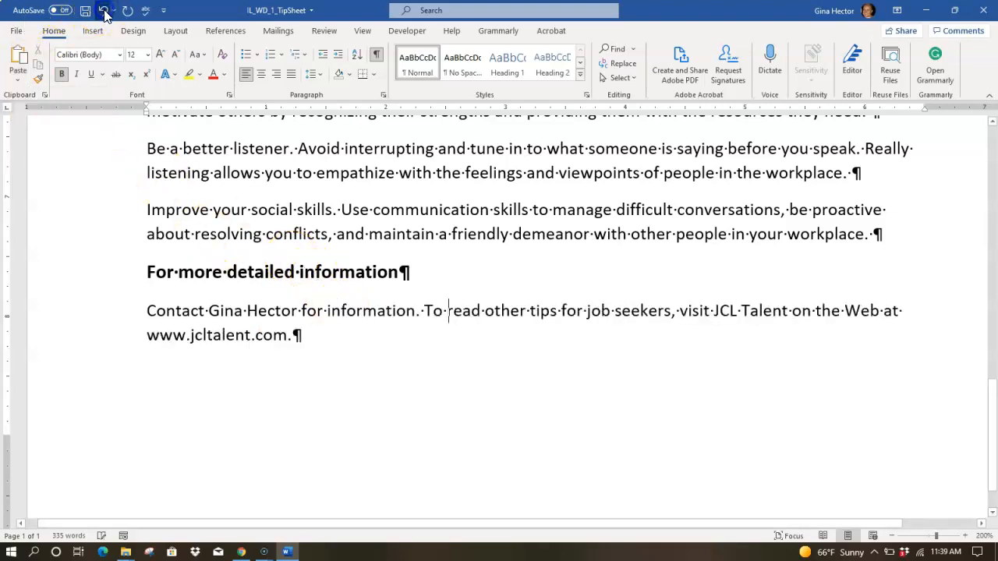
Paste "more detailed" as text only before "information" in the contact sentence, and save the document
click(18, 80)
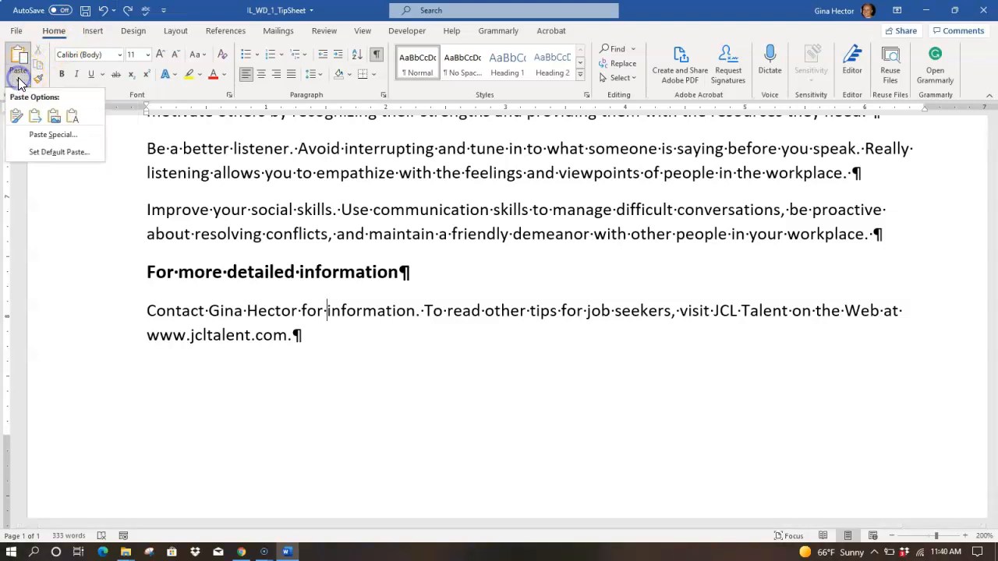
click(72, 116)
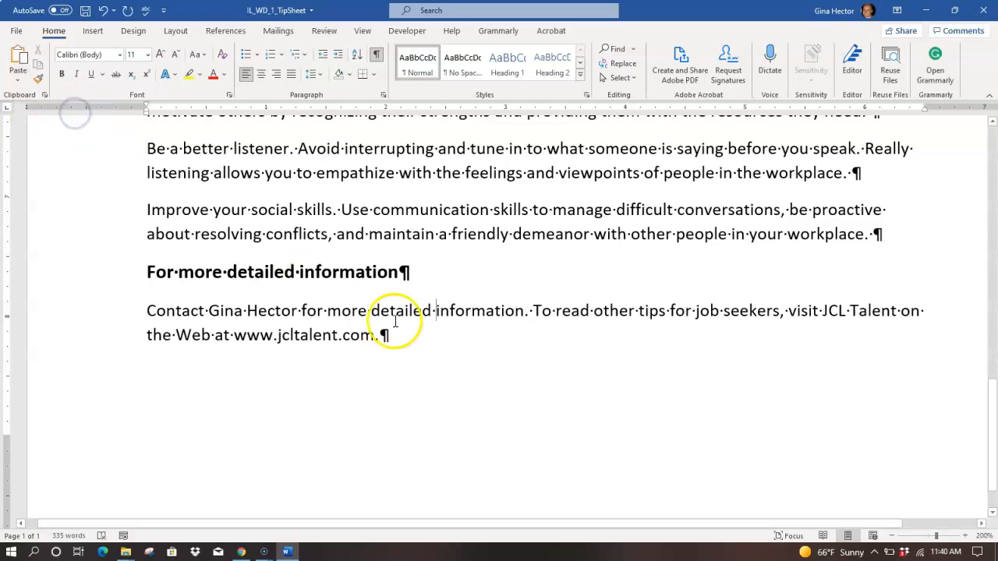
click(434, 309)
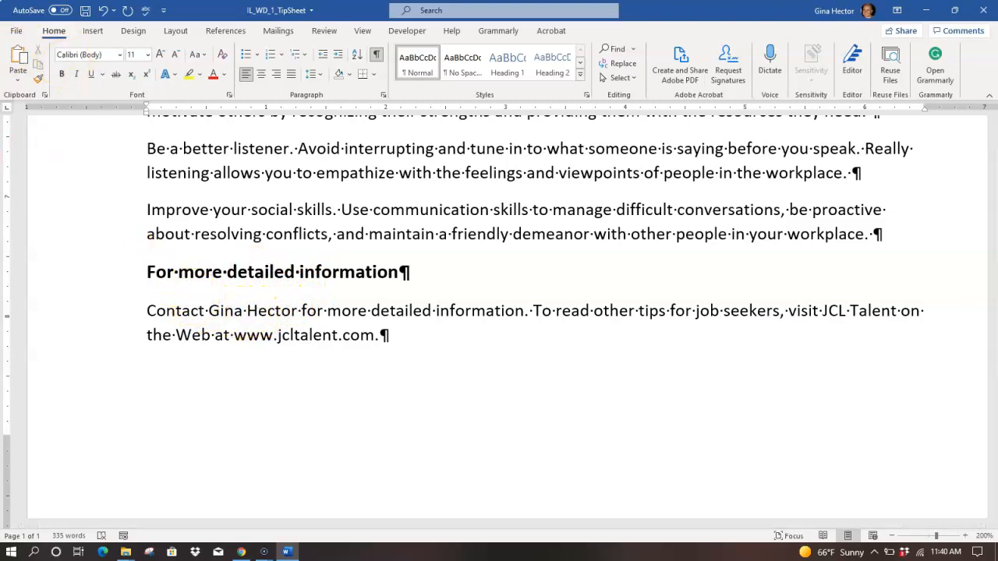
click(85, 10)
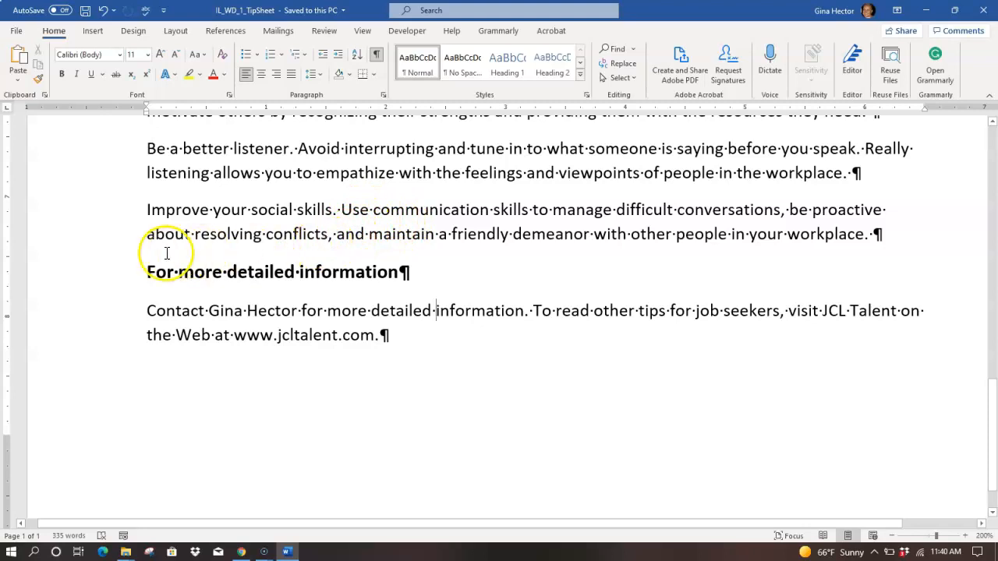
Try the Times New Roman font on the "For more detailed information" heading, and undo the font change
click(100, 273)
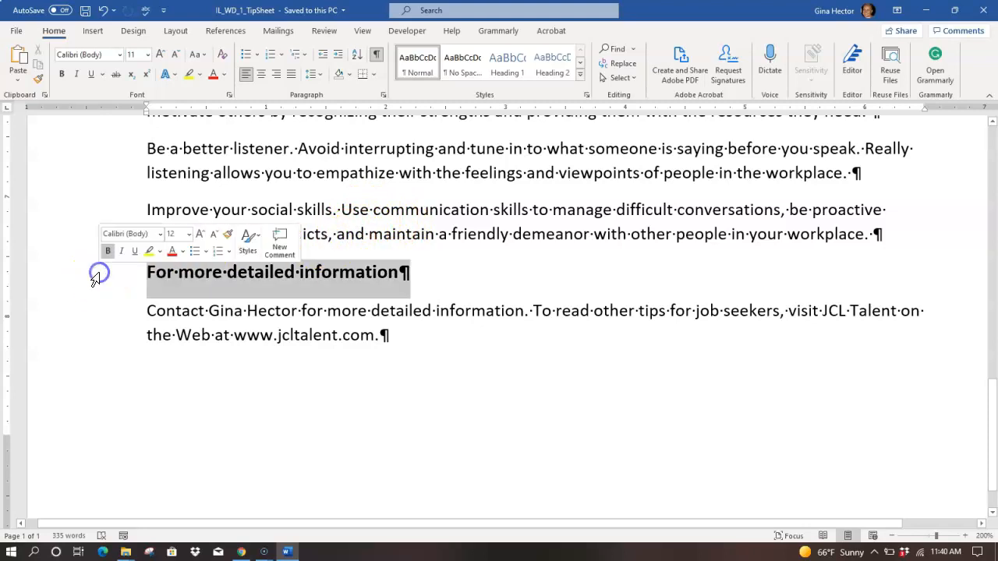
click(120, 55)
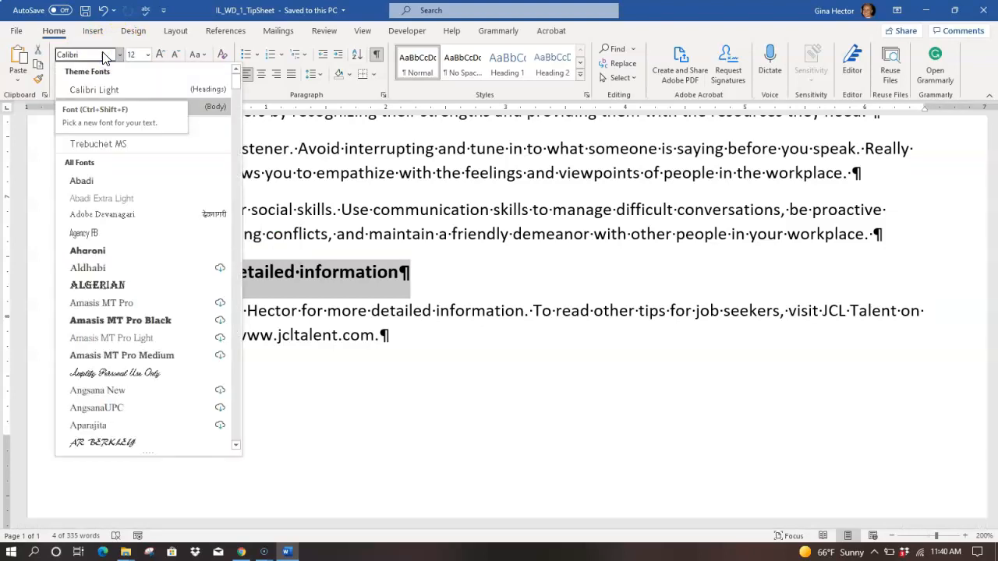
click(95, 55)
key(BackSpace)
key(BackSpace)
key(BackSpace)
key(BackSpace)
key(BackSpace)
key(BackSpace)
key(BackSpace)
text(Times New Roman)
key(Return)
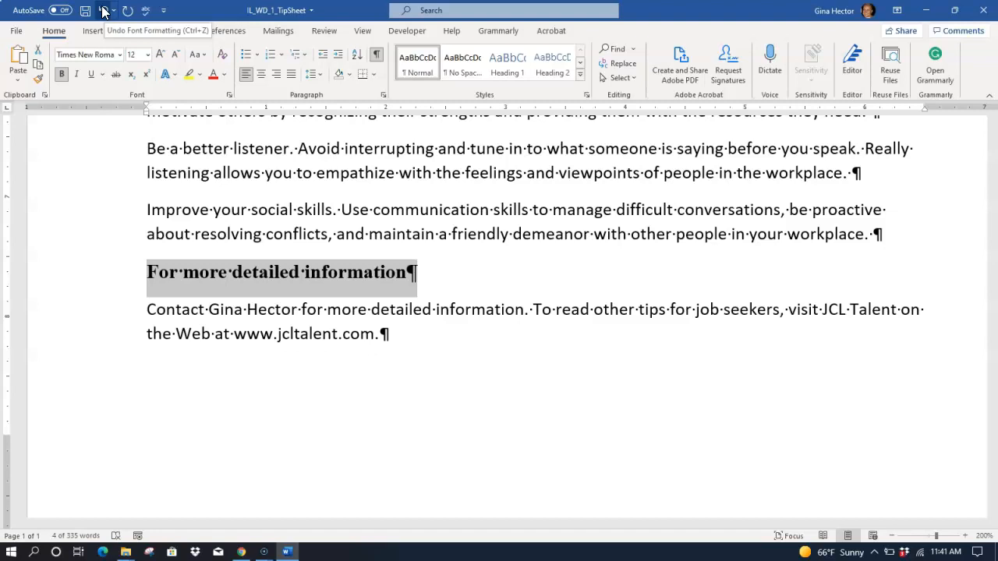
click(102, 10)
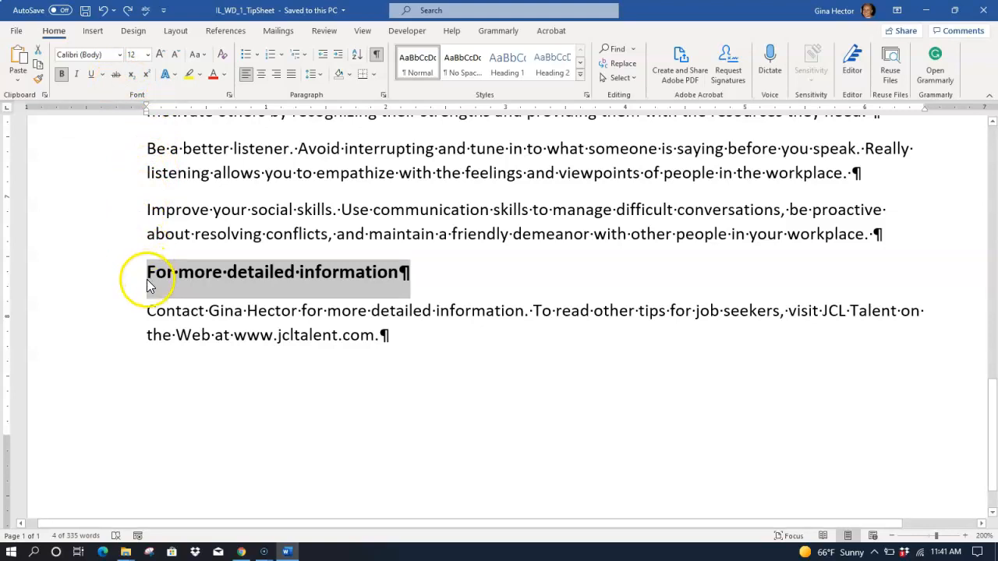
Format the "Tips for Job Seekers" line in the Berlin Sans FB Demi font at 18 points
scroll(150, 274, up, 4)
scroll(150, 279, up, 8)
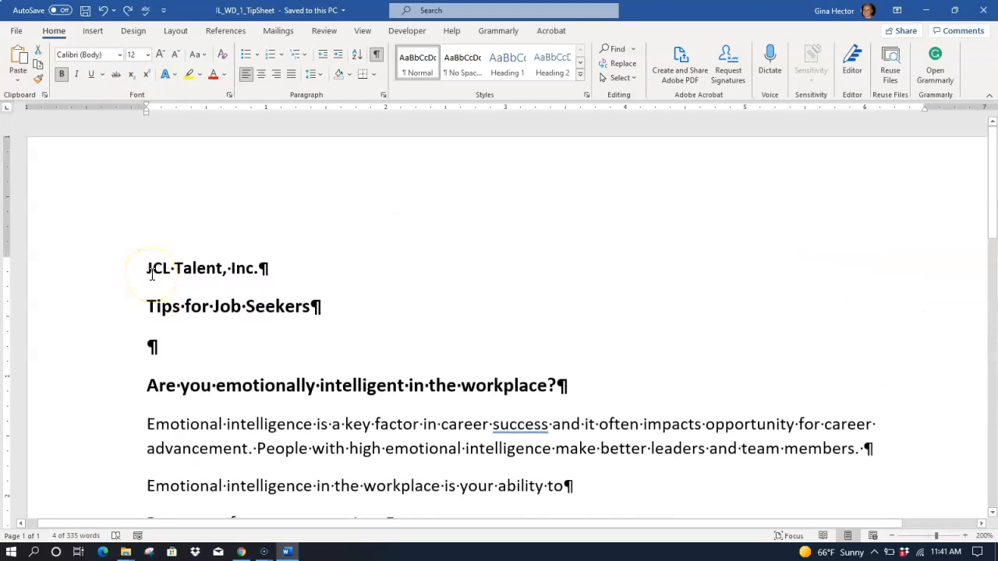
click(107, 308)
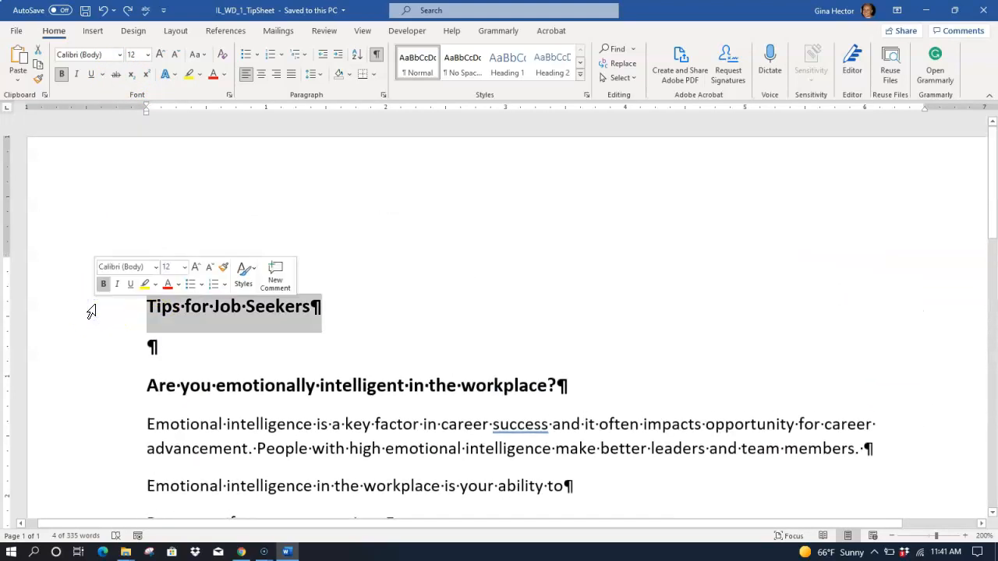
click(119, 55)
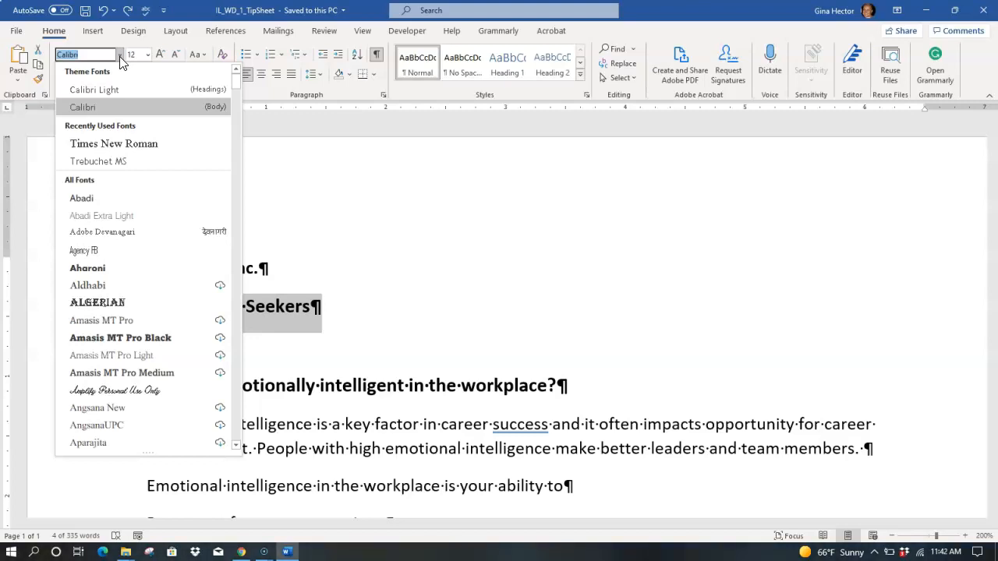
key(Down)
key(Down)
key(Down)
key(Down)
key(Down)
key(Down)
key(Down)
key(Down)
key(Down)
key(Down)
key(Down)
key(Down)
key(Down)
key(Down)
key(Down)
key(Down)
key(Down)
key(Down)
key(Down)
key(Down)
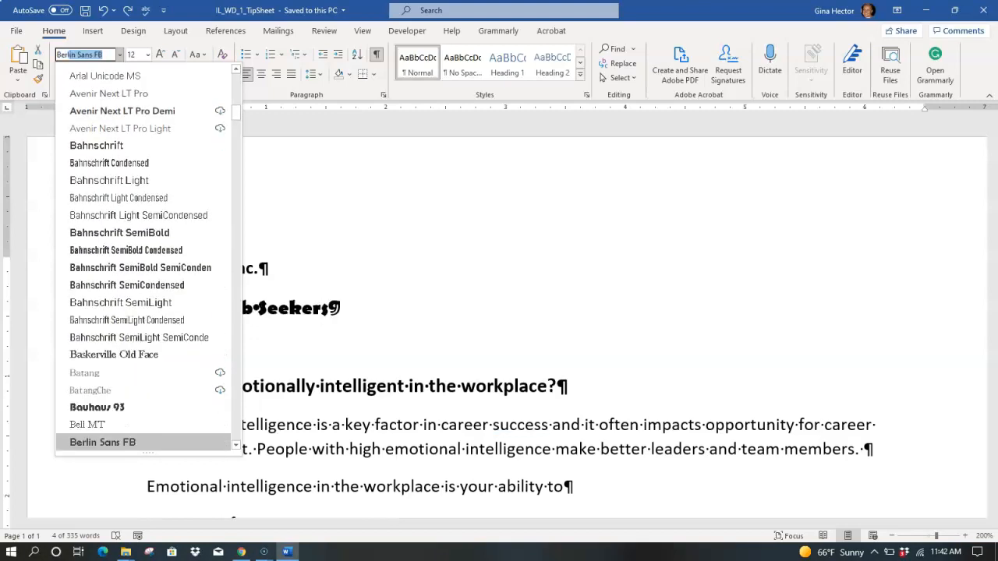
text(in)
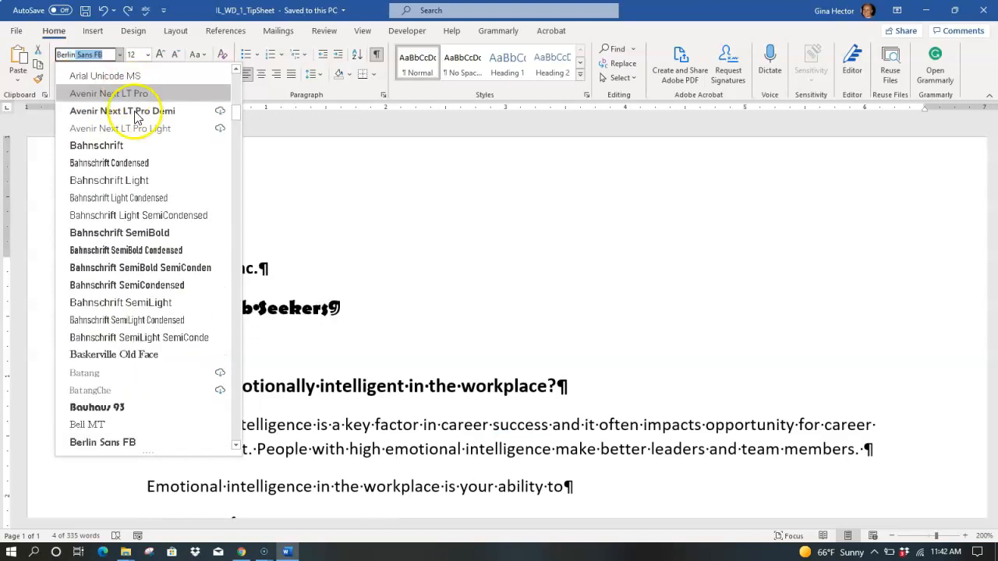
scroll(113, 401, down, 1)
scroll(114, 405, down, 1)
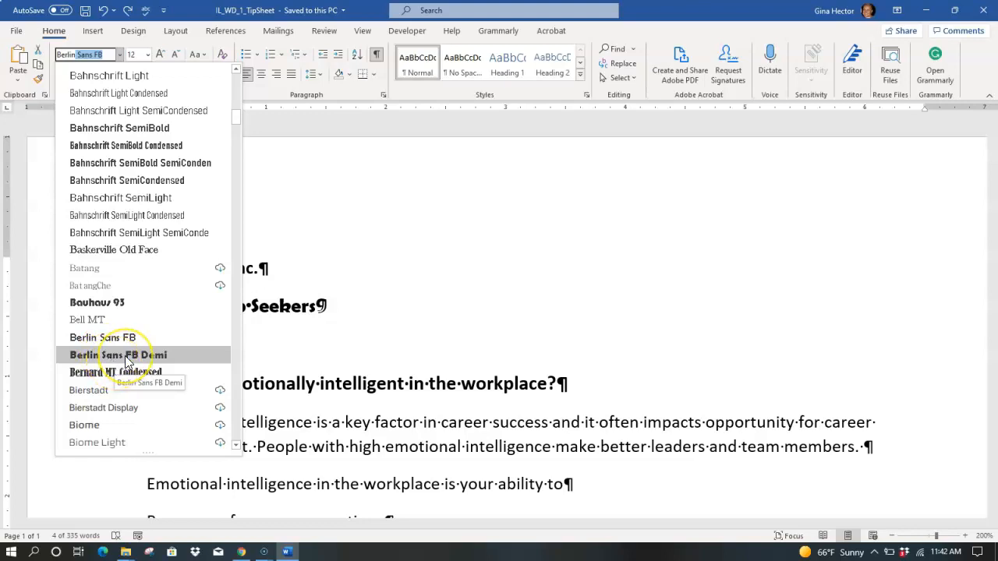
click(127, 358)
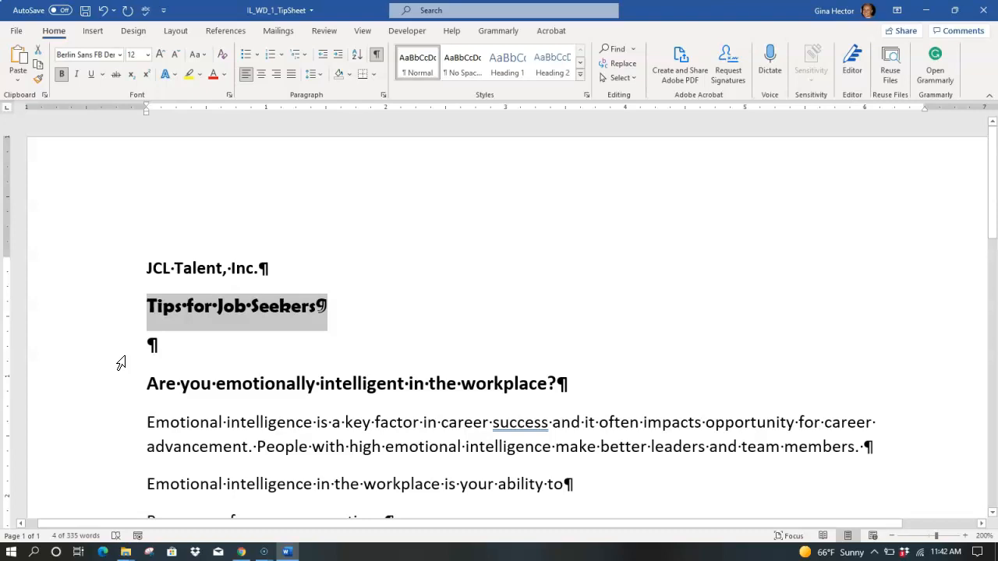
click(148, 54)
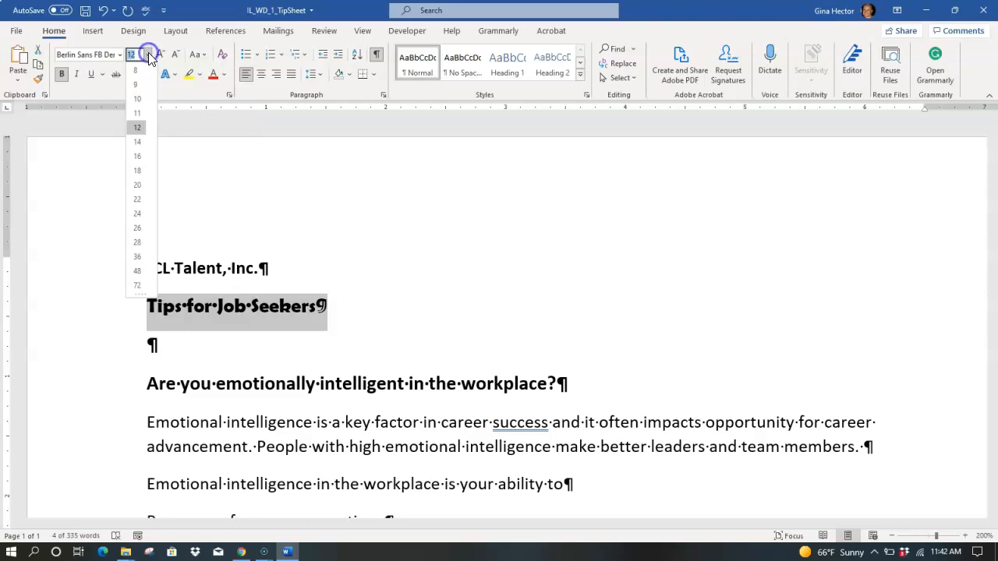
click(138, 170)
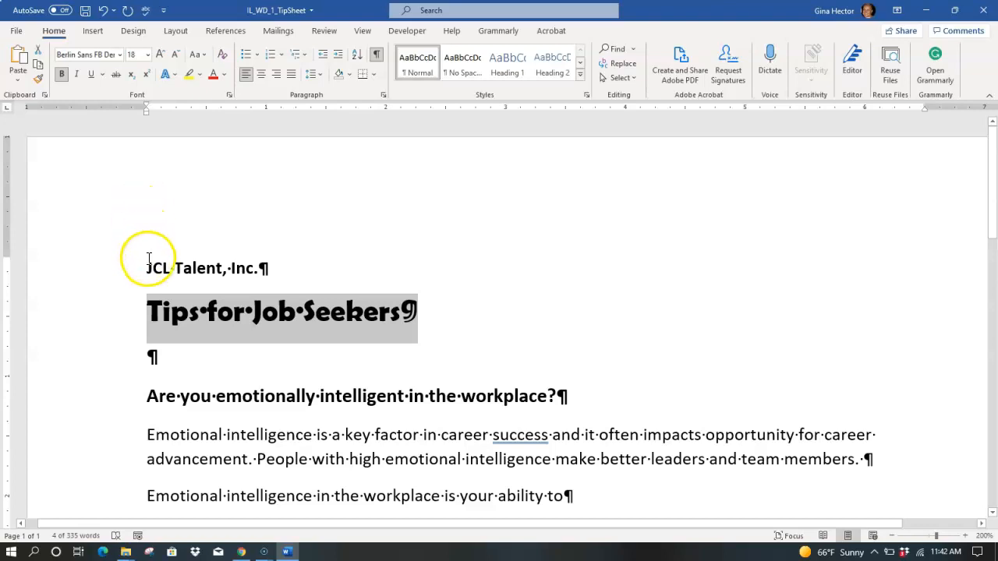
Format the "Are you emotionally intelligent in the workplace?" heading in Berlin Sans FB Demi at 22 points
click(110, 399)
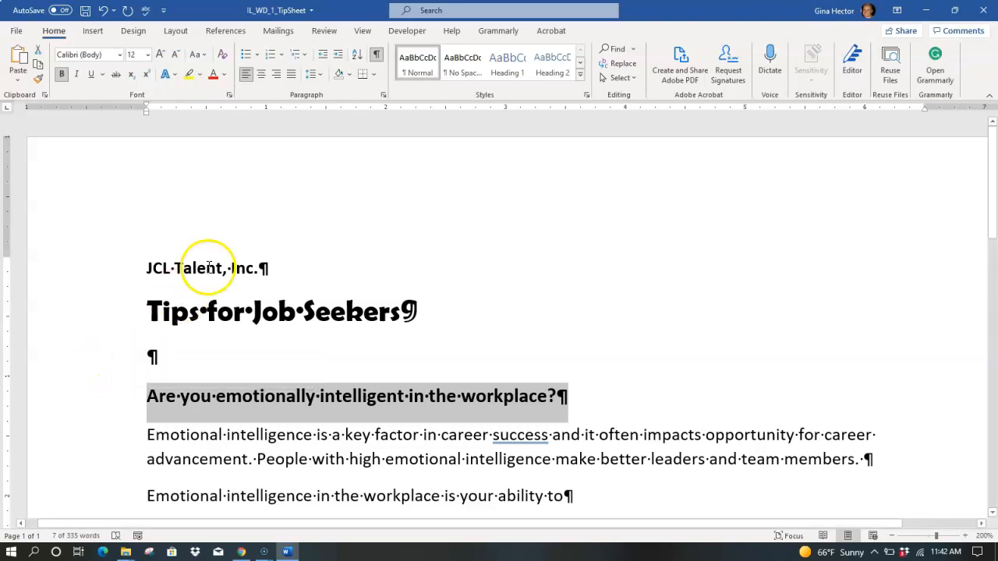
click(121, 60)
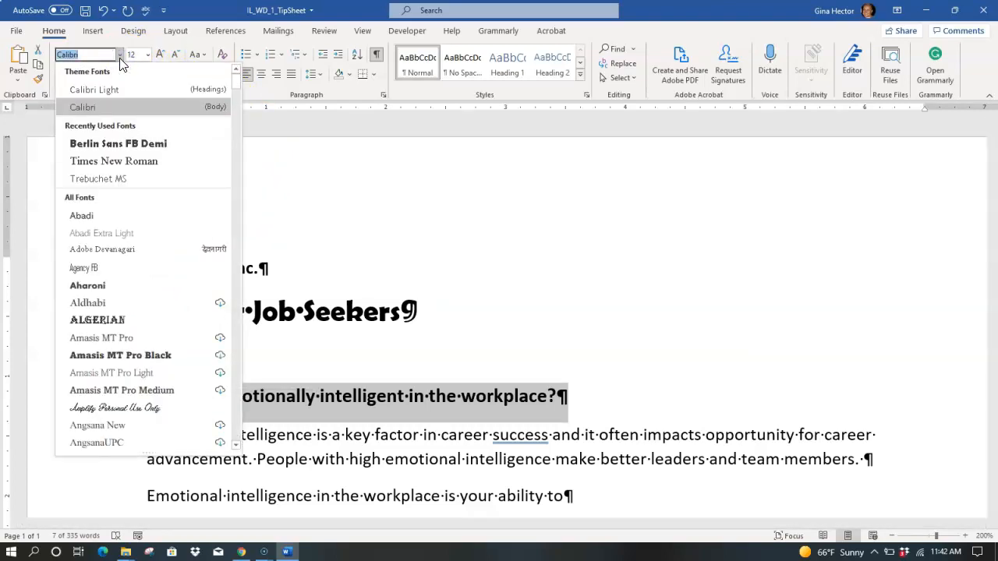
click(127, 146)
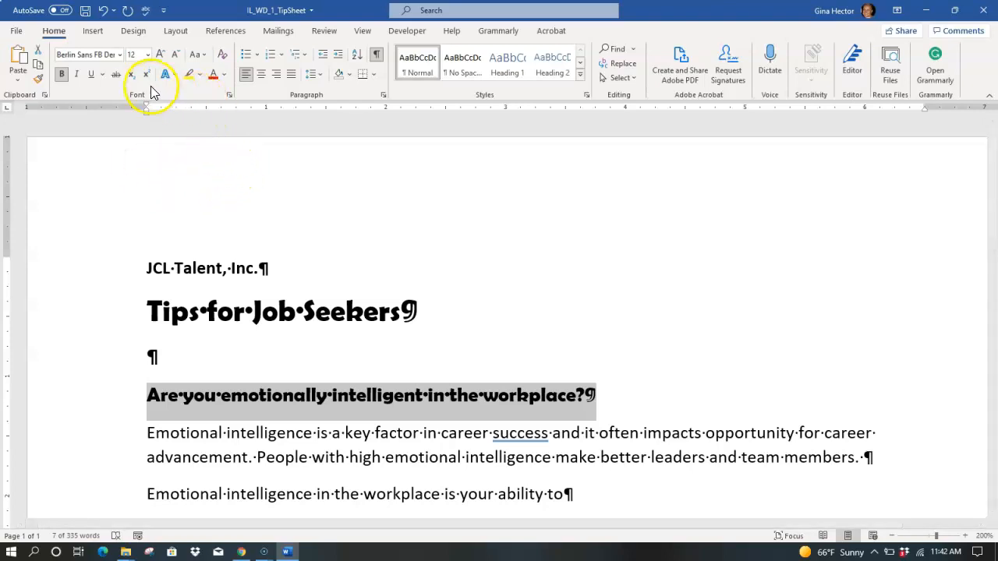
click(148, 54)
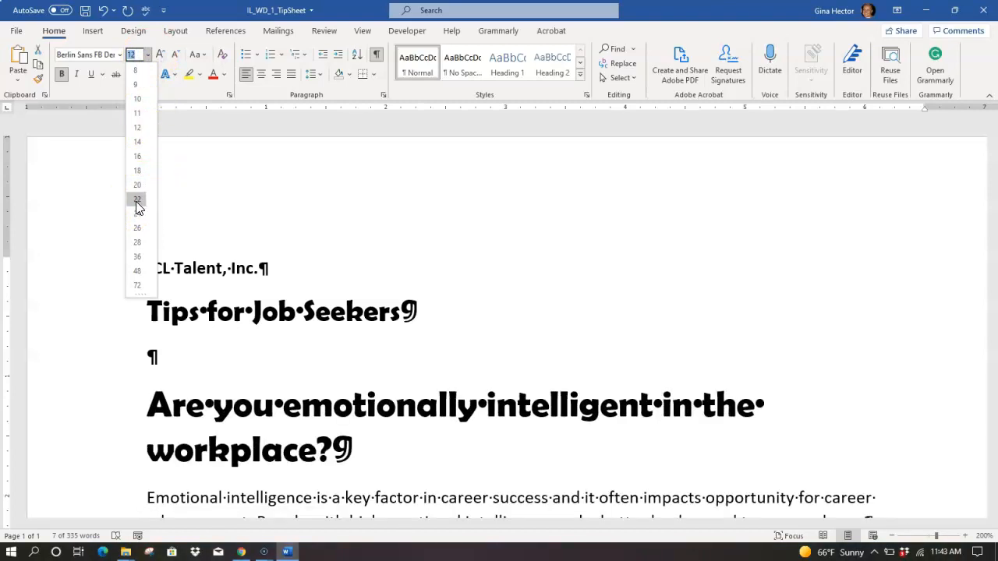
click(136, 200)
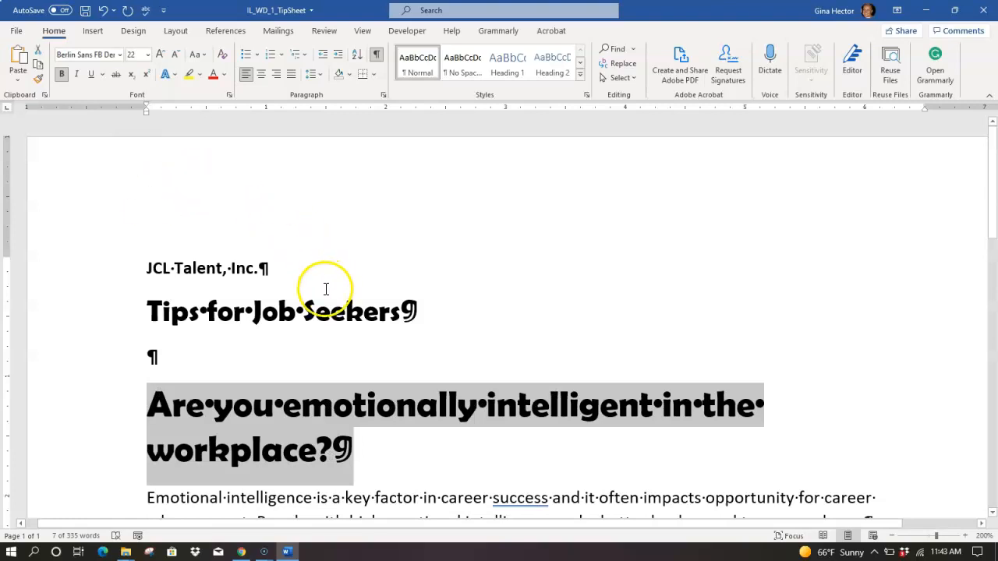
Change the font color of the "Are you emotionally intelligent in the workplace?" heading to the blue theme color
scroll(324, 290, down, 1)
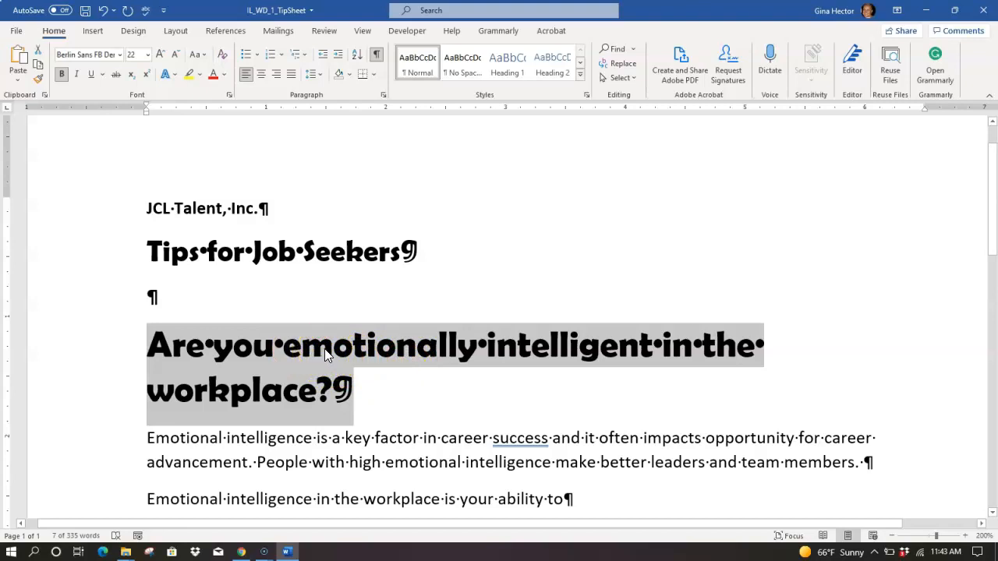
click(225, 75)
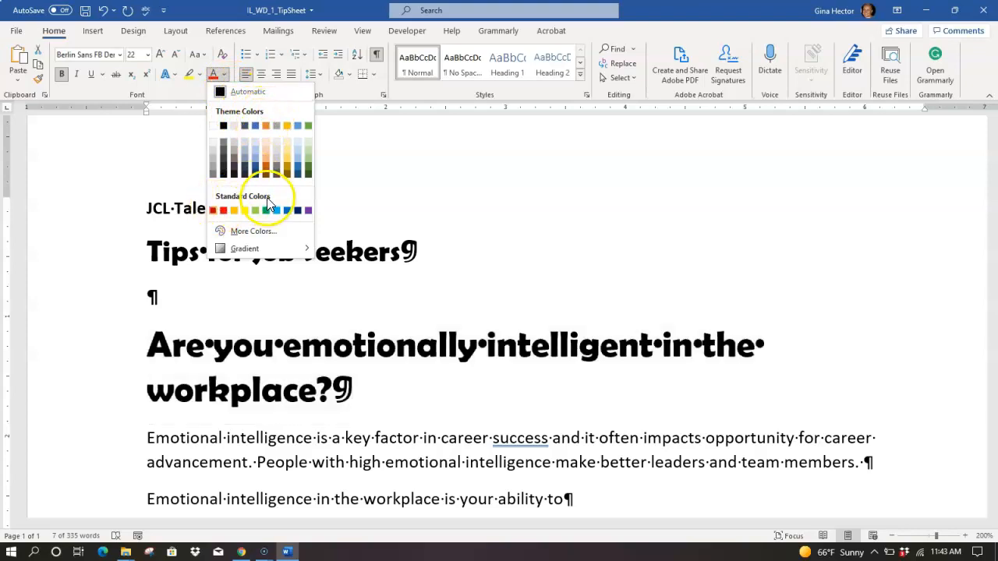
click(256, 127)
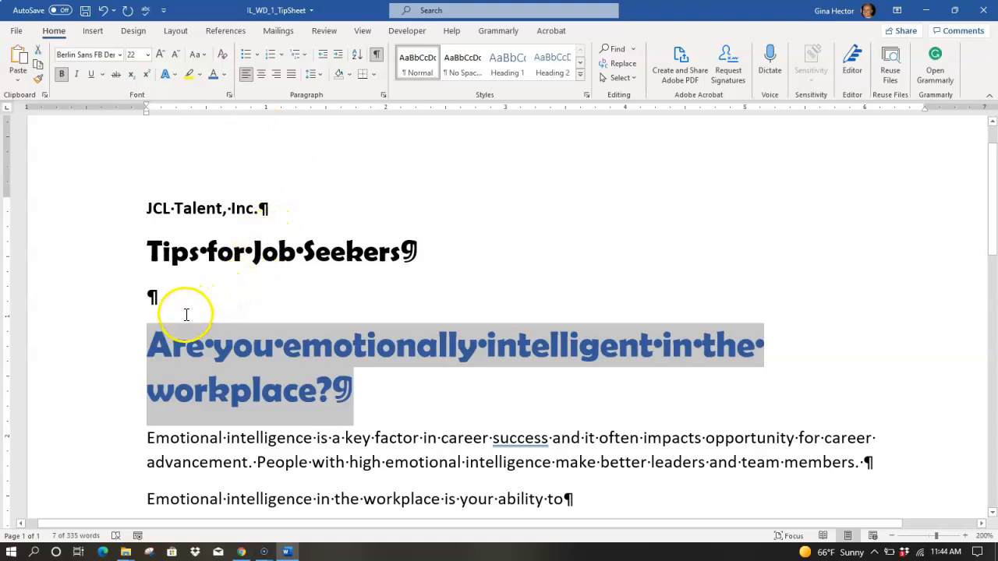
Format "The importance of emotional intelligence" heading in 14-point Berlin Sans FB Demi with the same blue font color
scroll(168, 330, down, 3)
scroll(168, 330, down, 6)
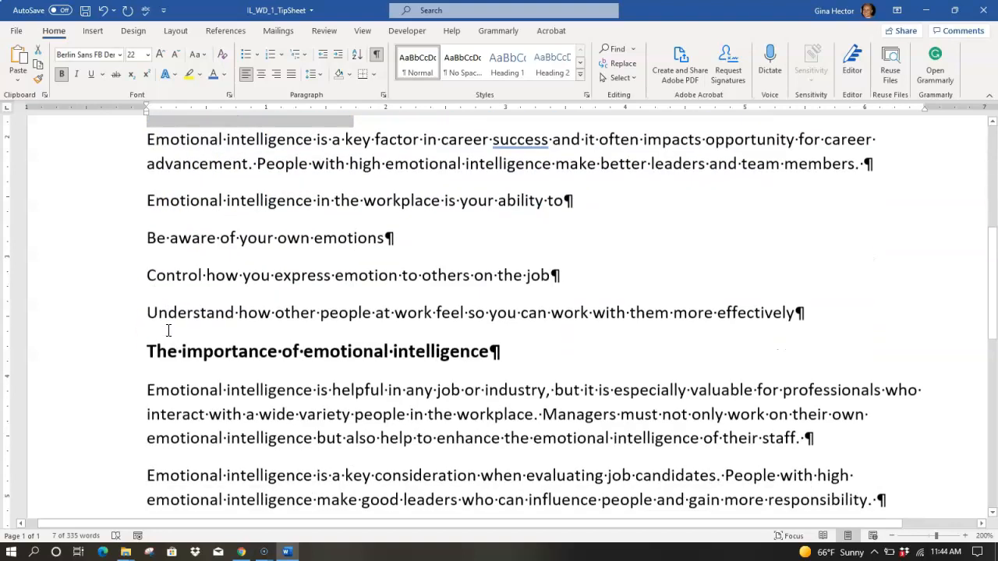
click(108, 293)
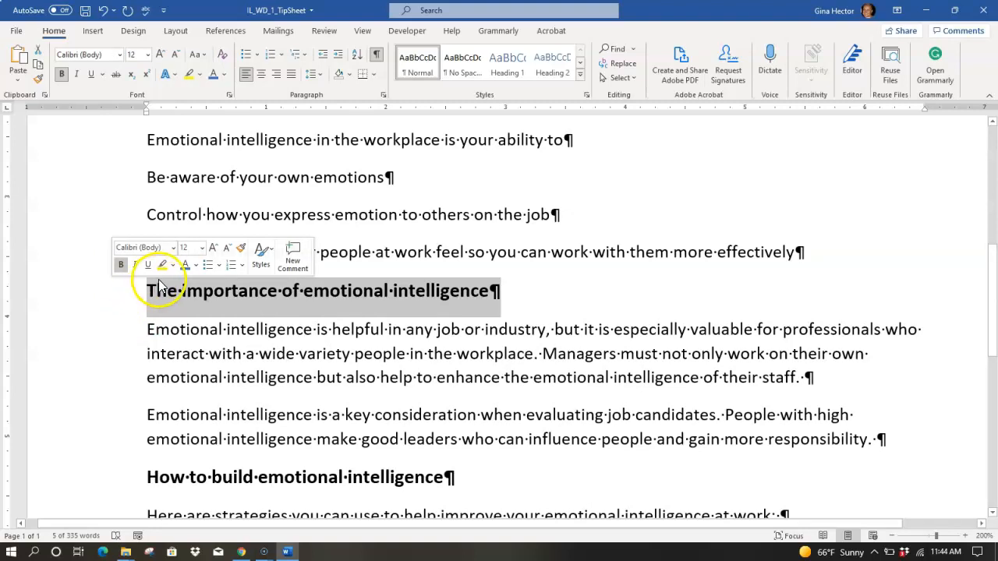
click(175, 249)
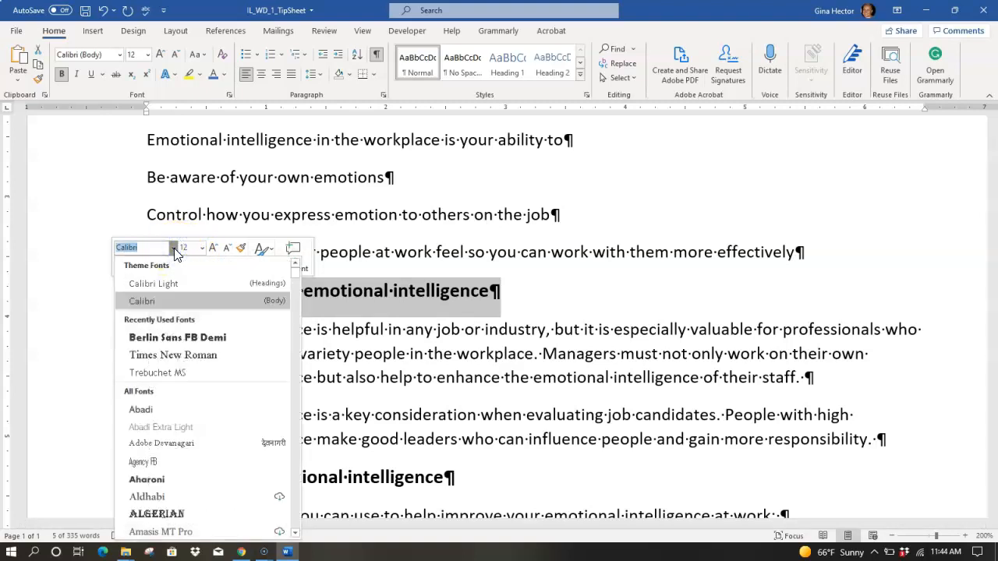
click(160, 337)
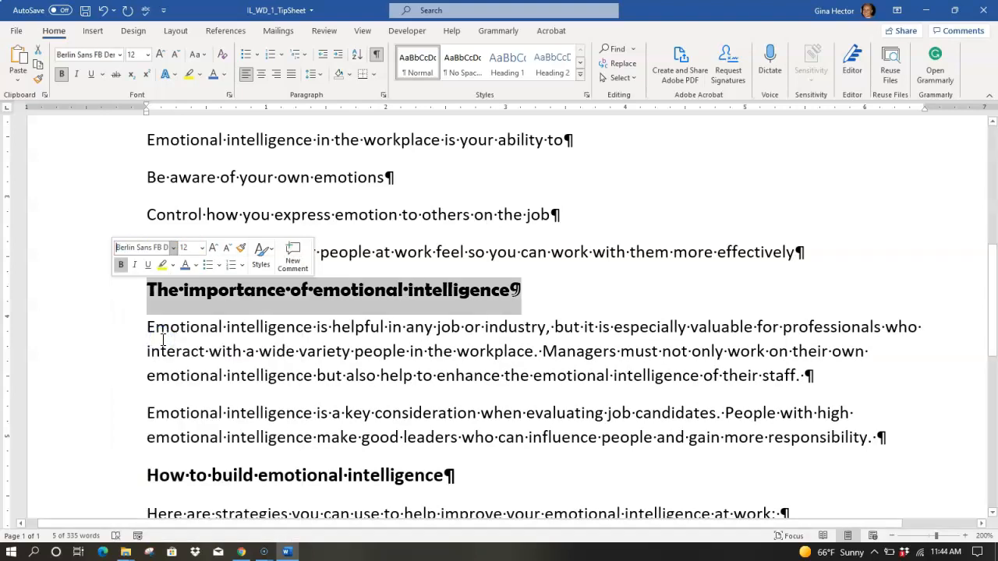
click(203, 249)
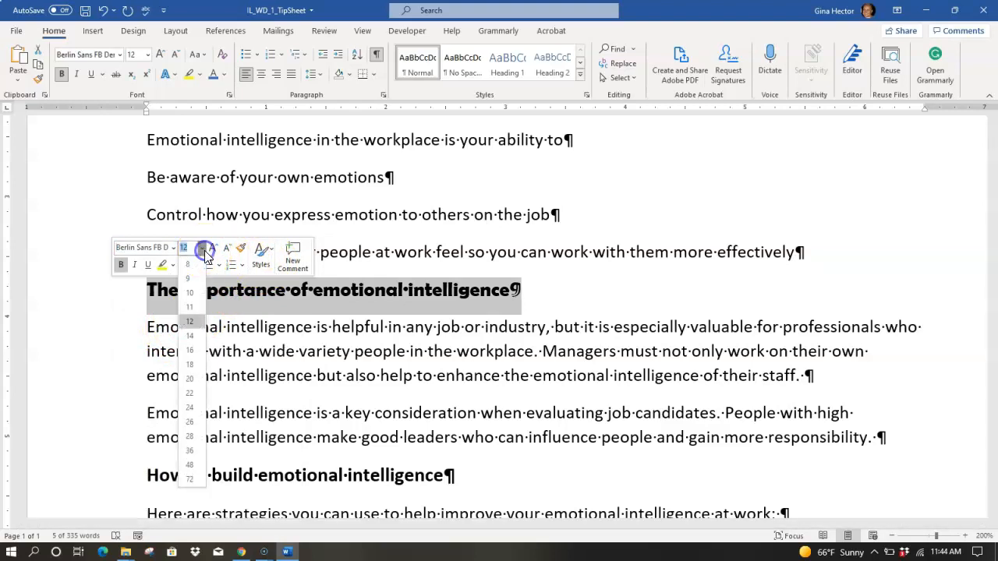
click(188, 337)
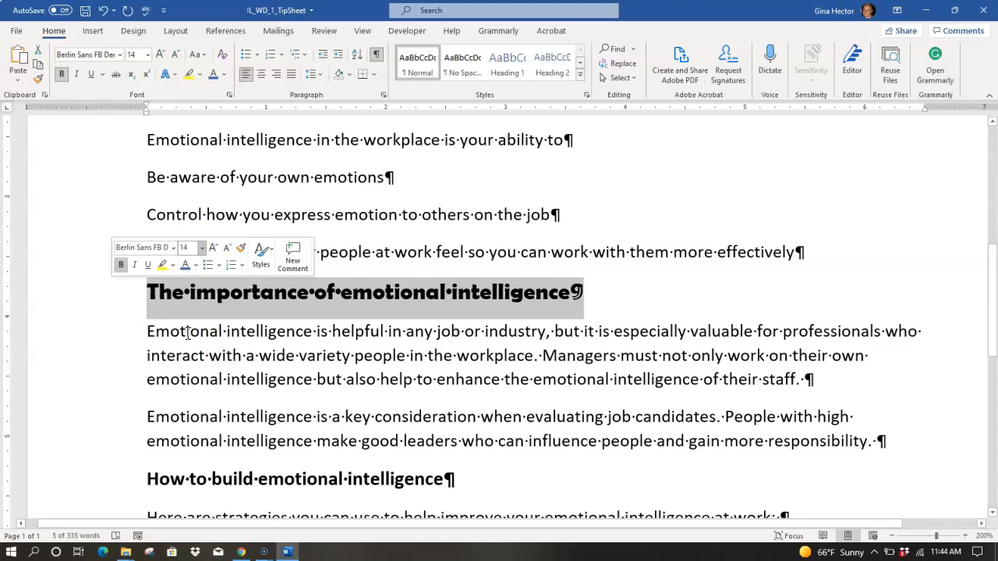
click(185, 266)
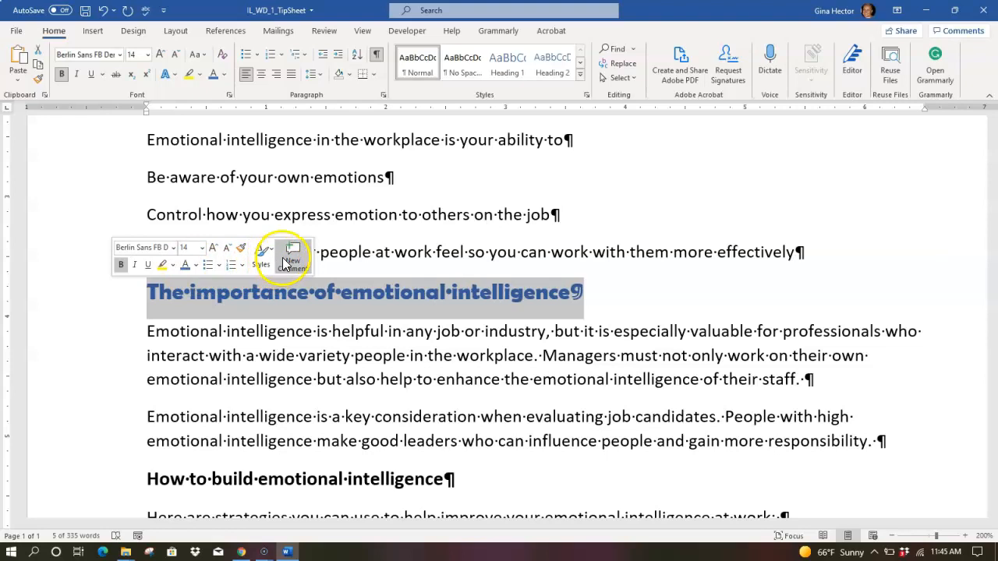
Change the font of the "How to build emotional intelligence" heading to Berlin Sans FB Demi
scroll(280, 259, down, 3)
click(123, 363)
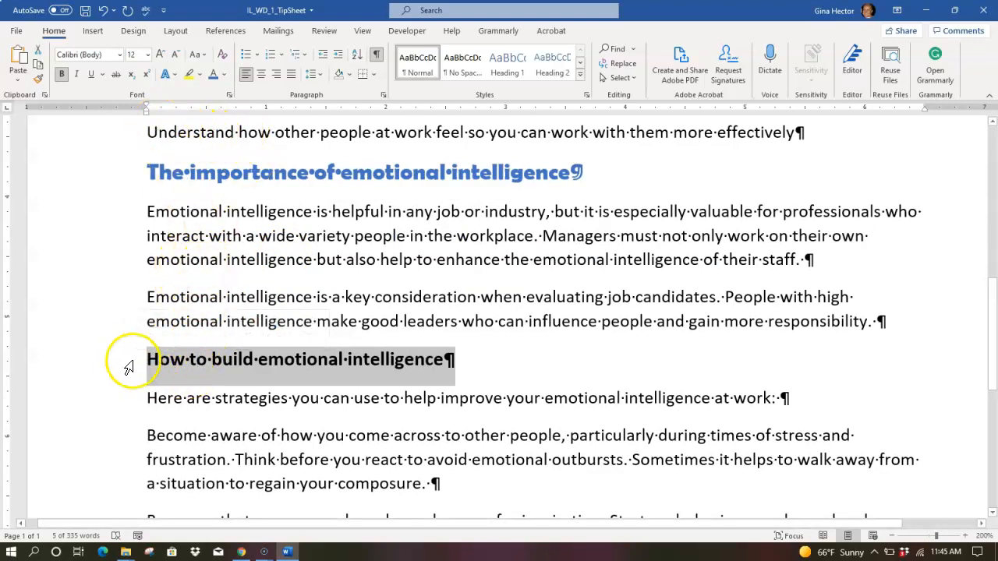
click(246, 321)
click(97, 367)
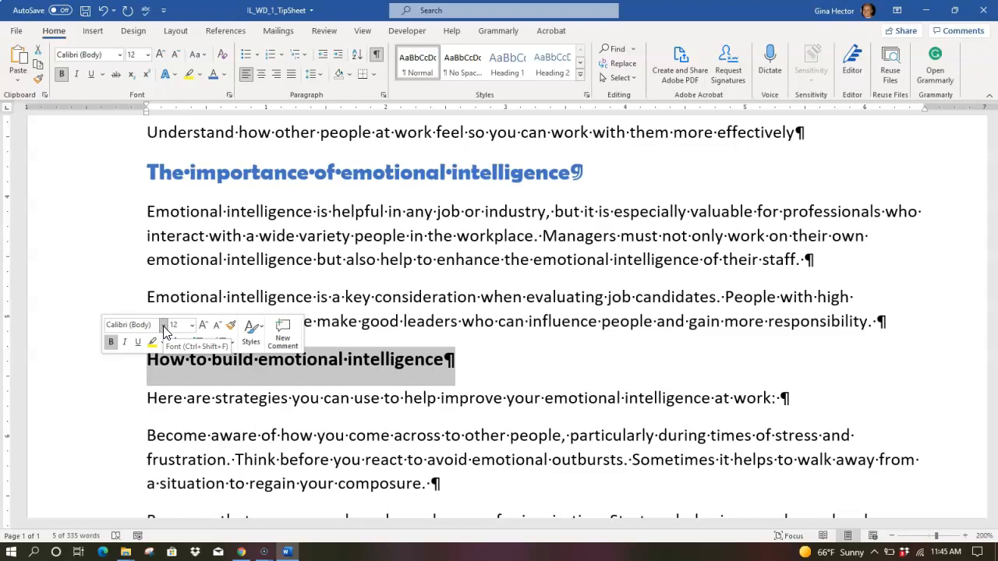
click(277, 285)
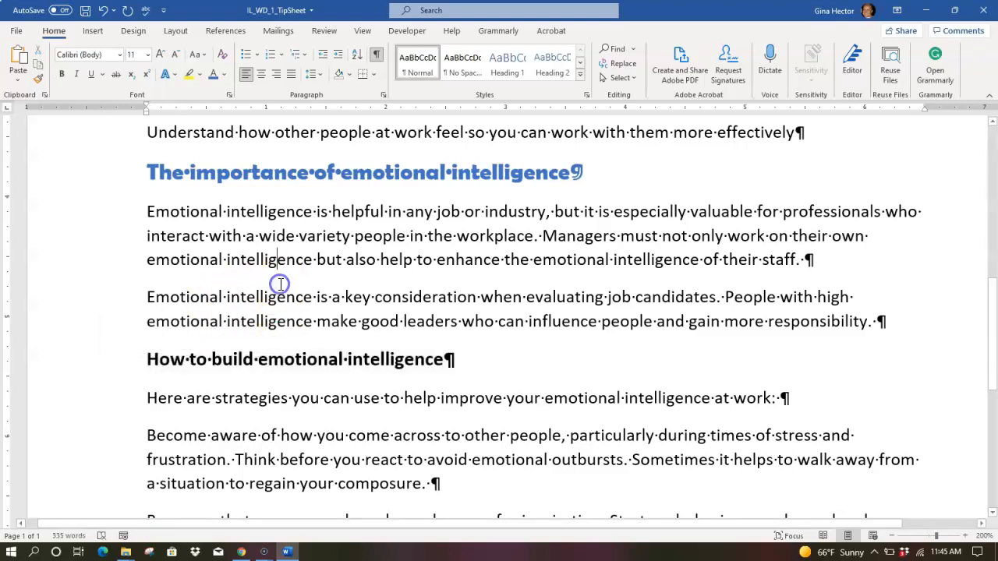
click(114, 365)
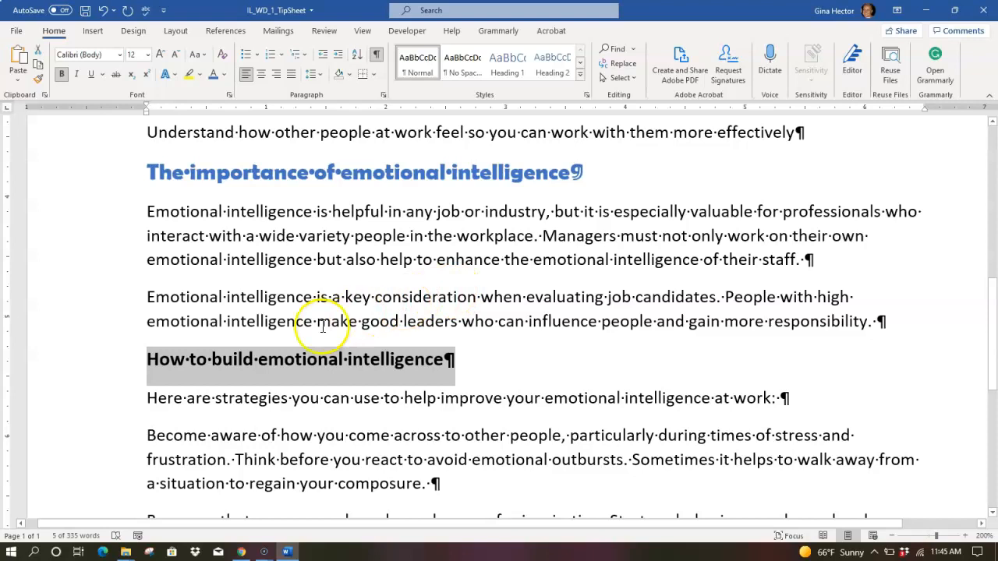
right_click(248, 365)
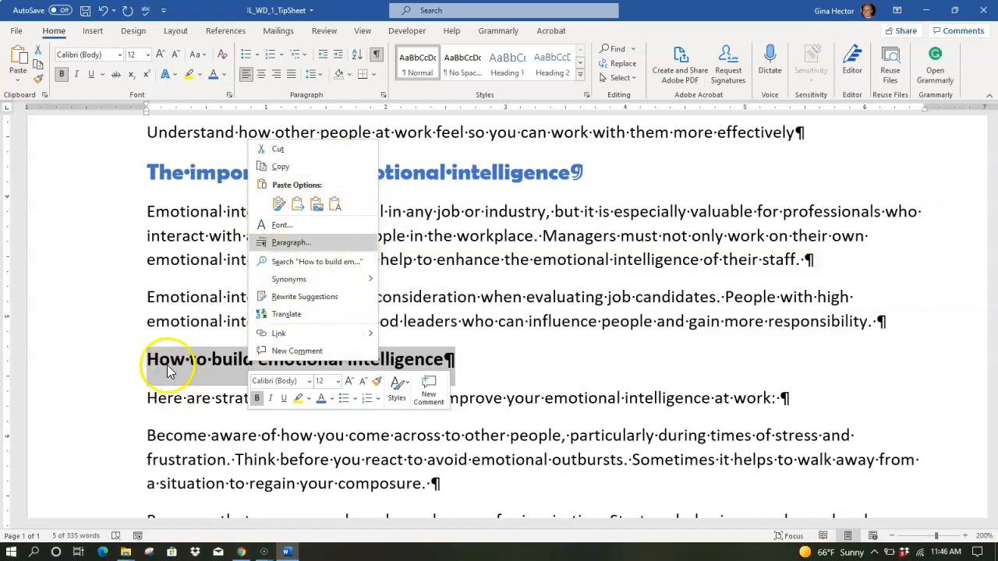
click(310, 382)
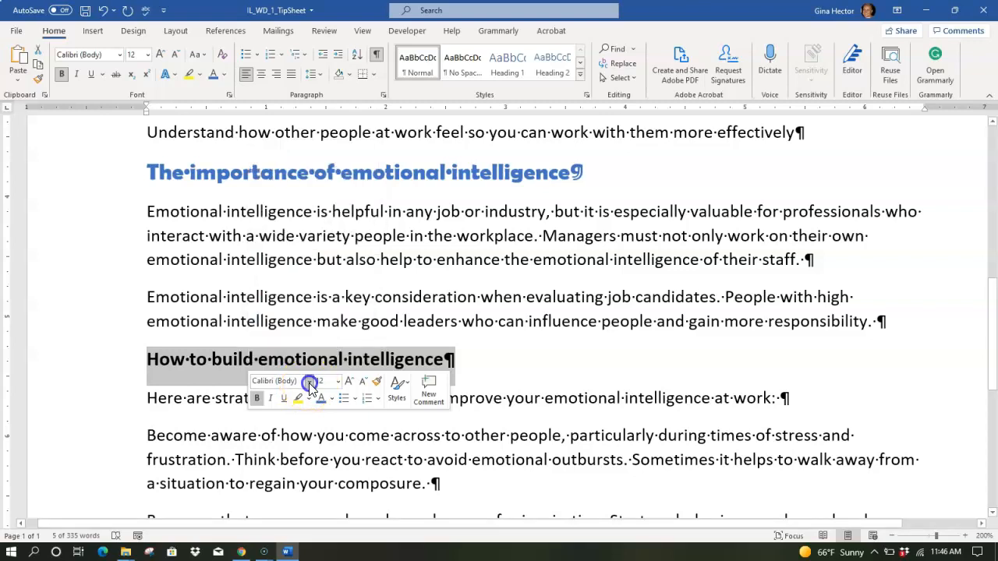
click(302, 84)
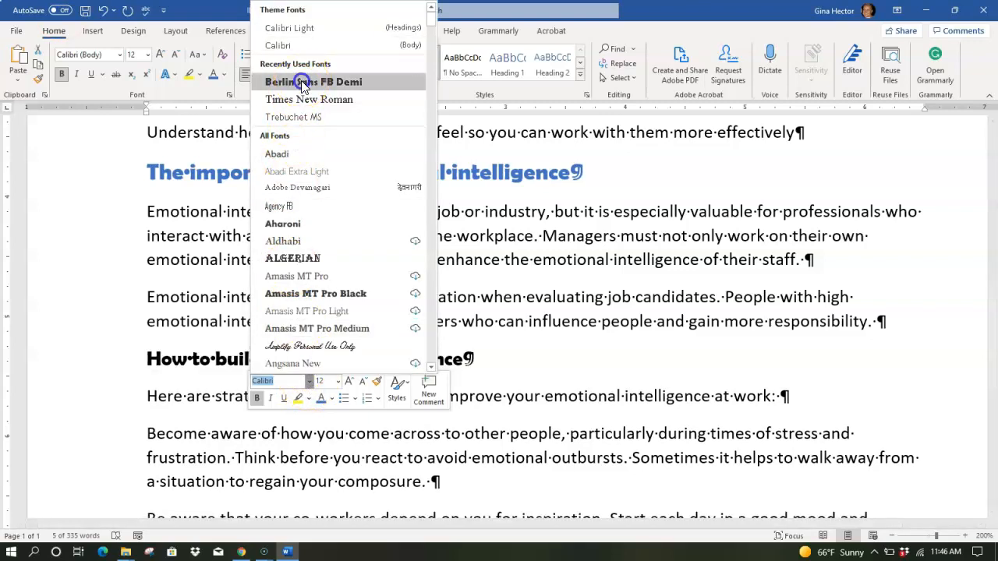
Set the "How to build emotional intelligence" heading to 14 points and apply the same blue font color
click(119, 364)
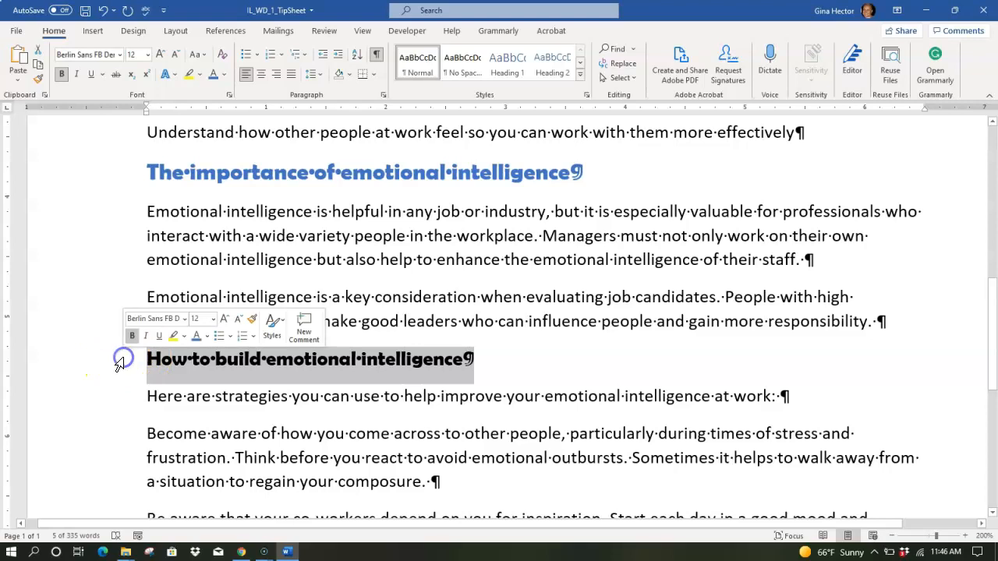
click(214, 319)
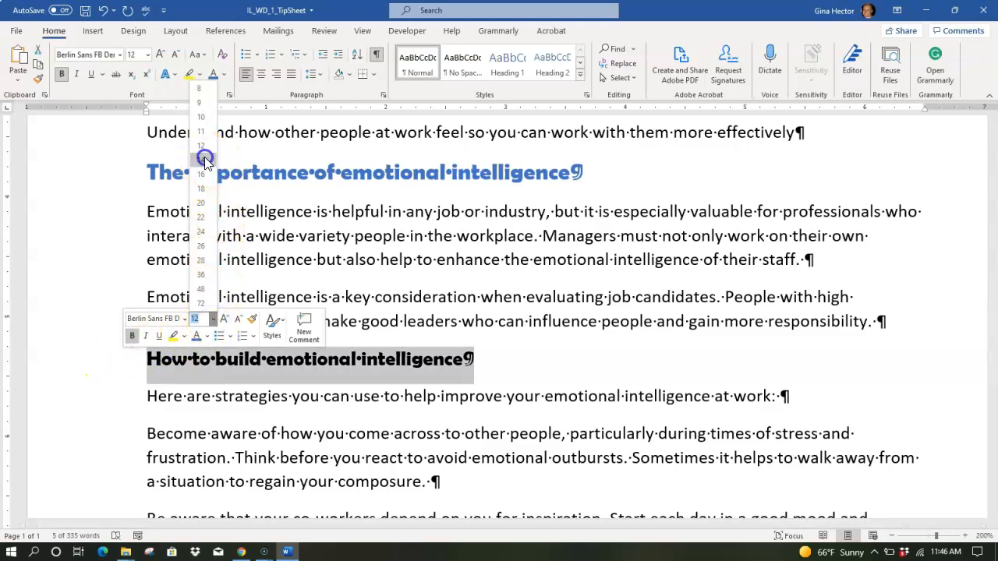
click(204, 160)
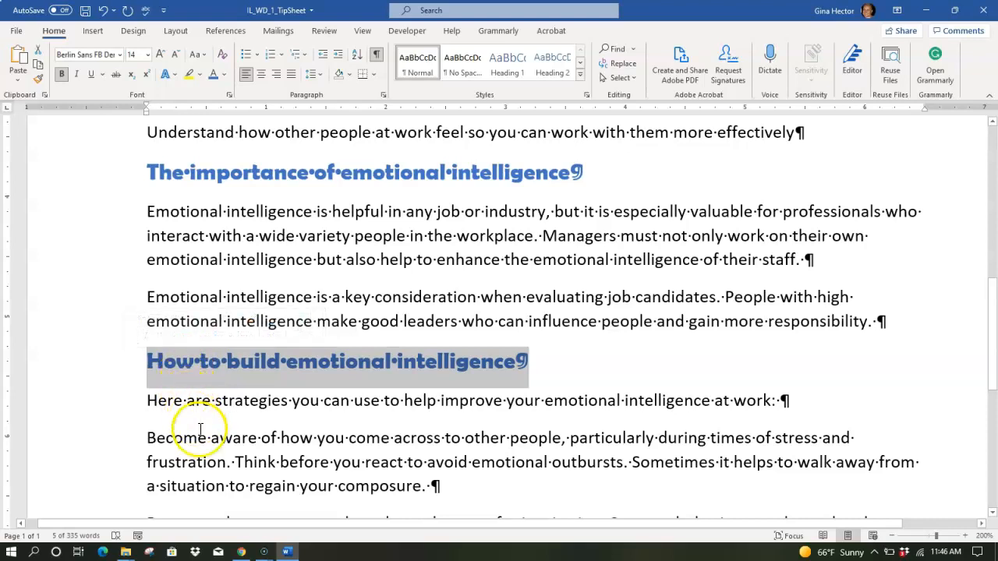
Format the "For more detailed information" heading in 14-point Berlin Sans FB Demi with the same blue font color, and save the document
scroll(195, 421, down, 5)
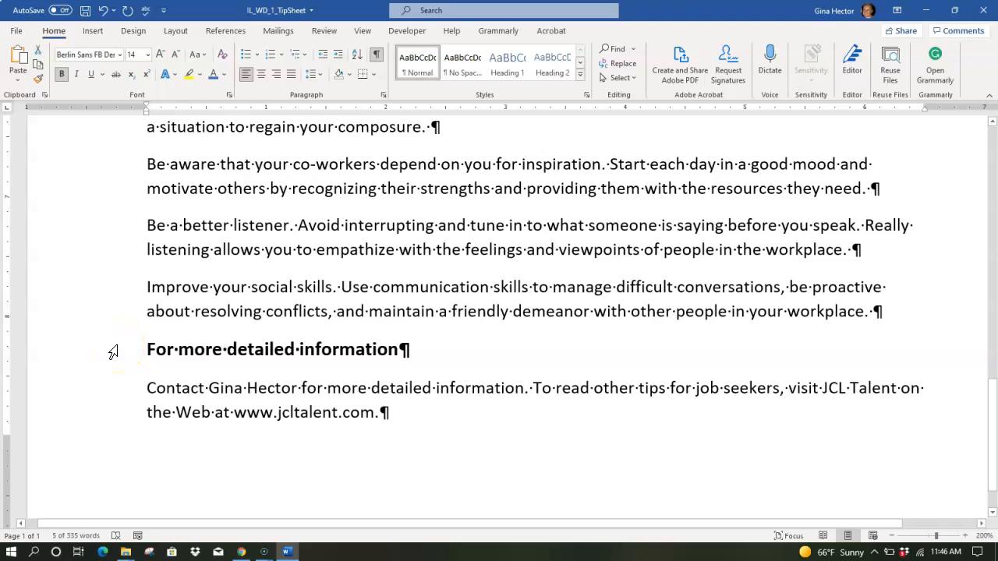
click(115, 350)
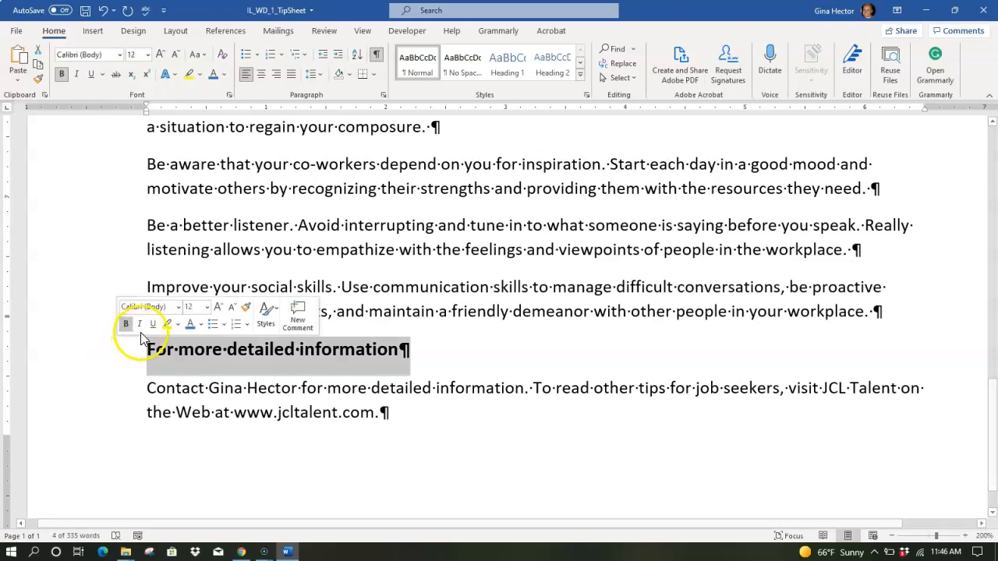
click(178, 307)
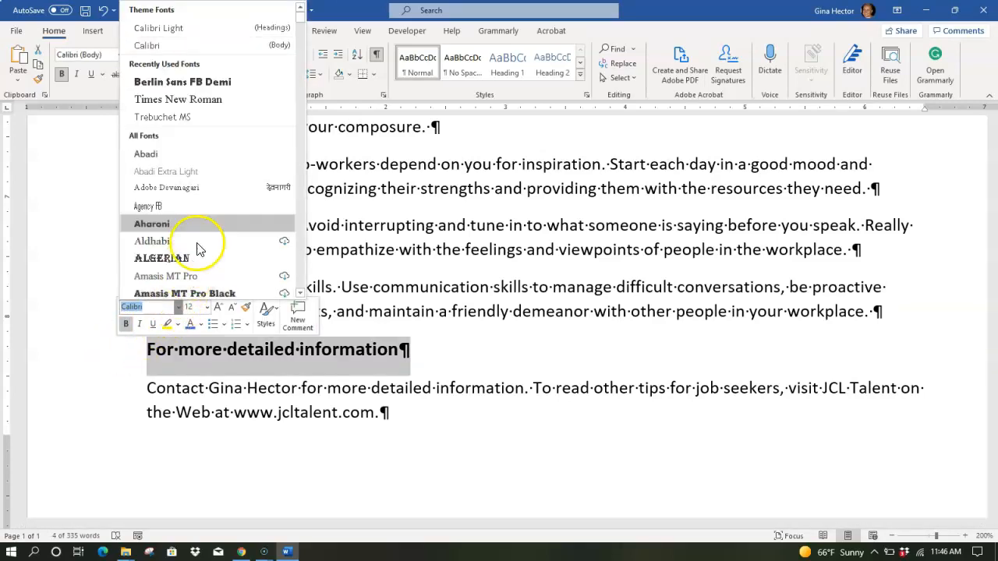
click(209, 82)
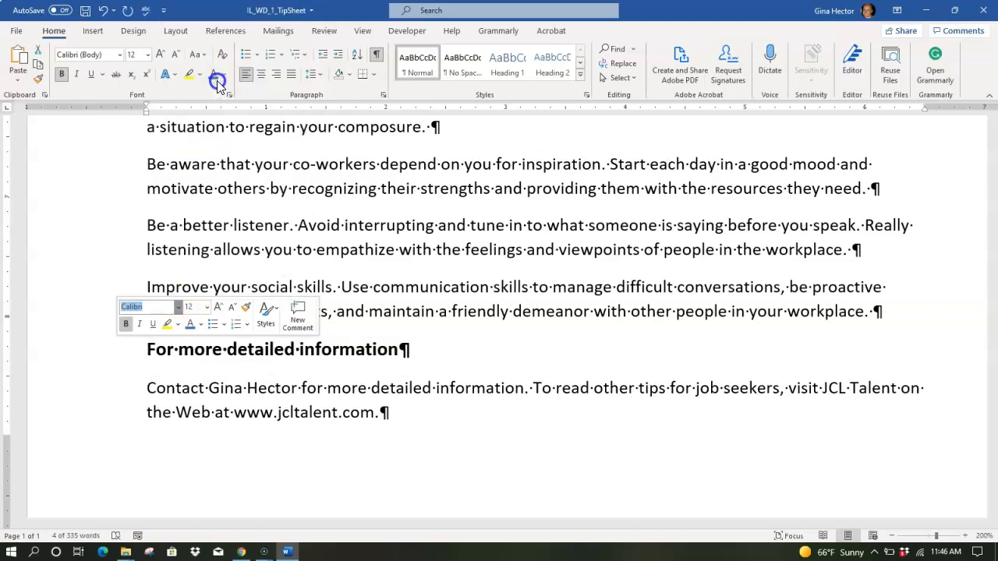
click(96, 352)
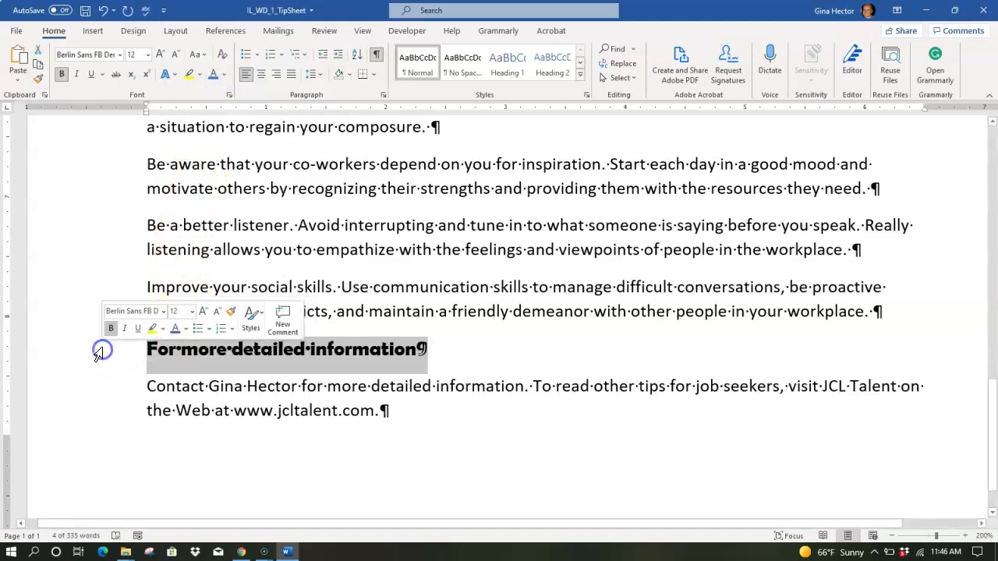
click(192, 315)
click(184, 150)
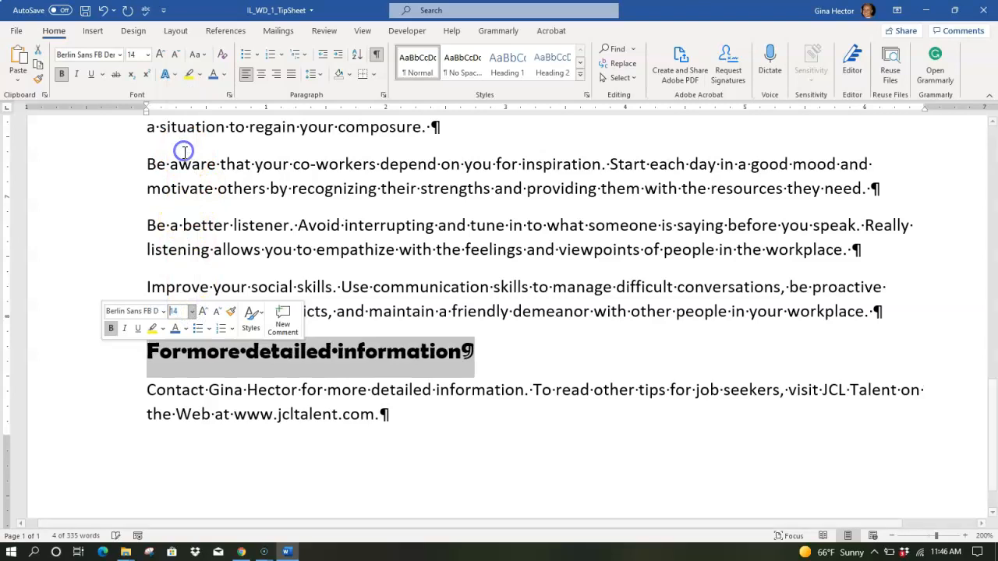
click(176, 331)
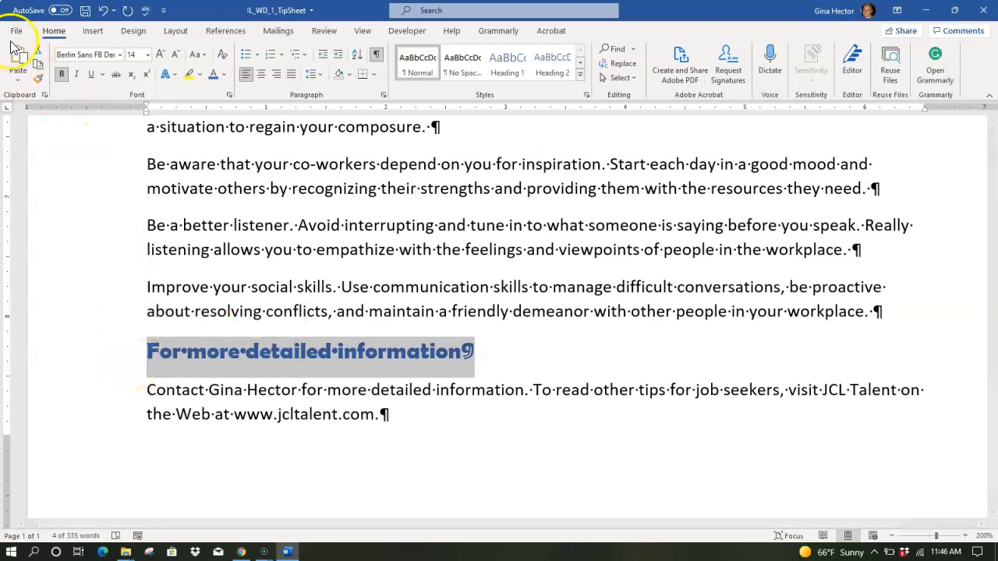
click(87, 14)
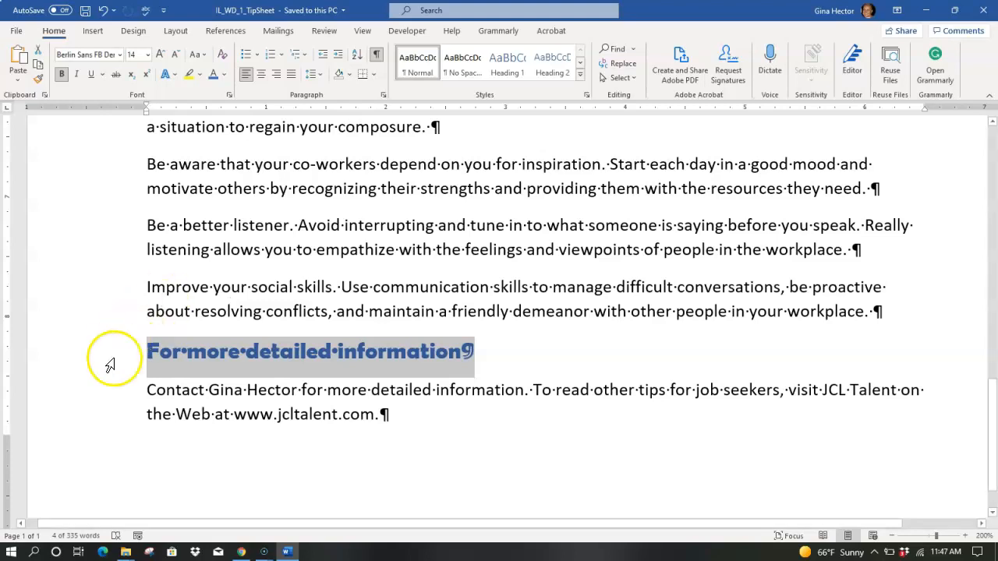
Set custom top and bottom page margins of 0.6" for the whole document
click(25, 523)
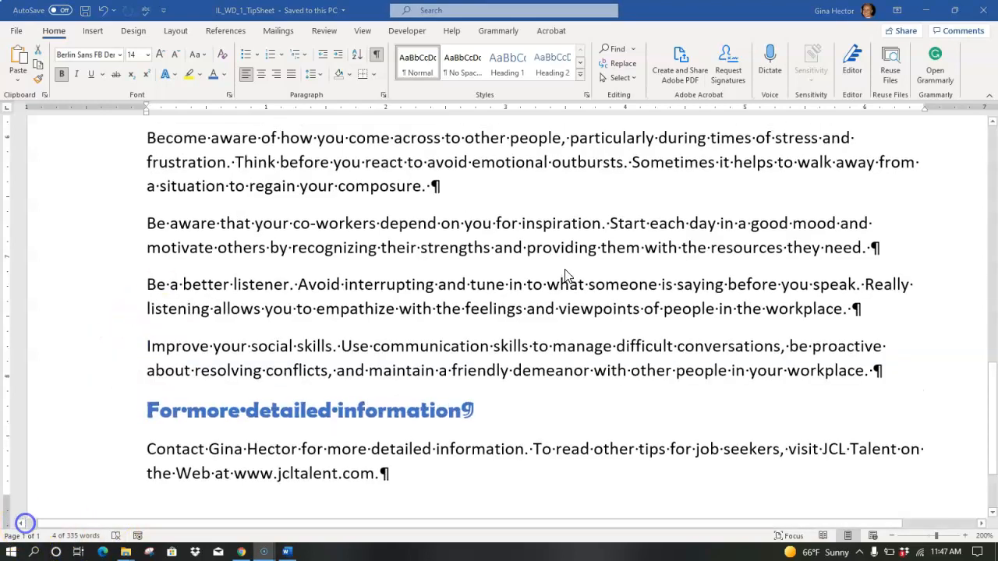
scroll(565, 274, up, 15)
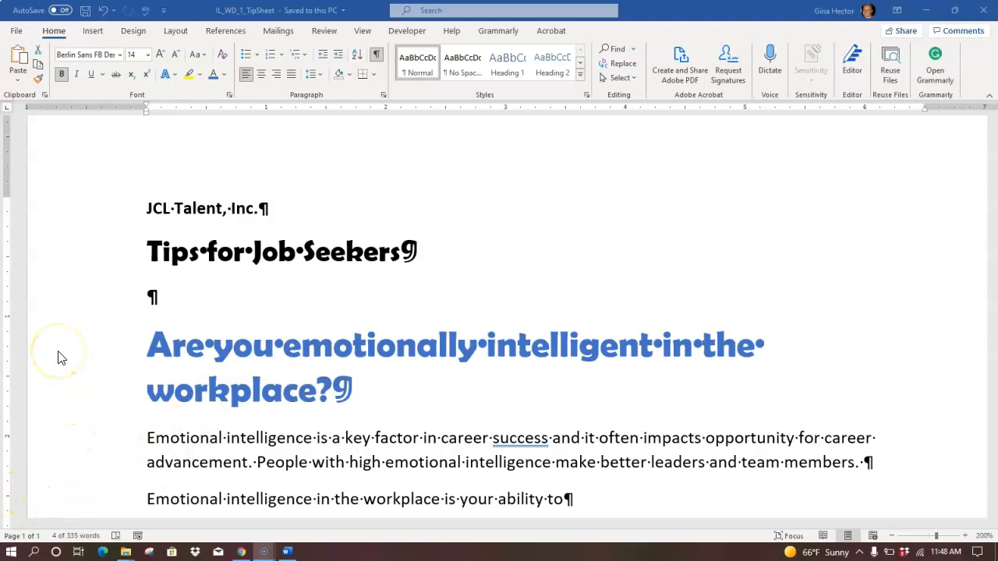
click(176, 32)
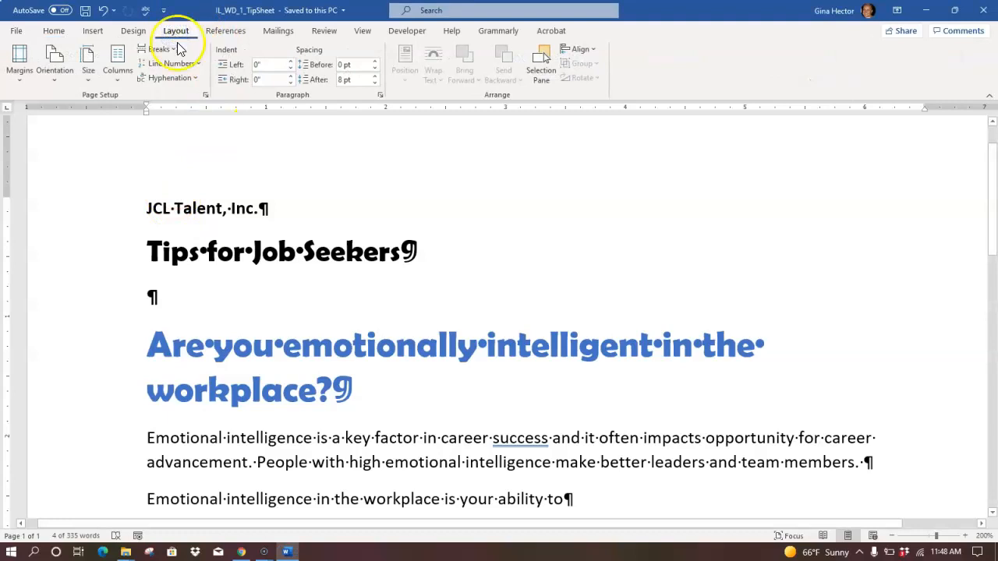
click(20, 67)
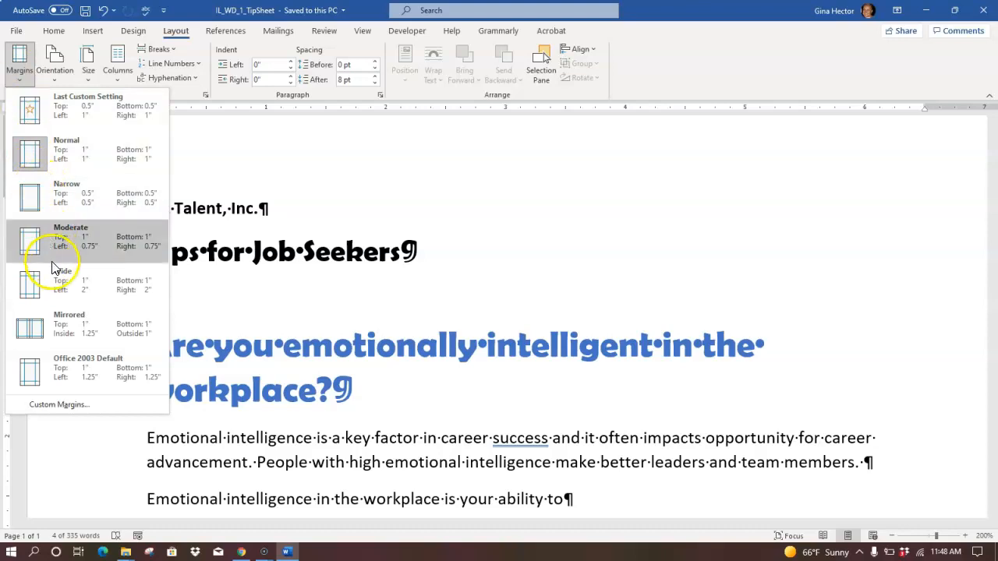
click(57, 405)
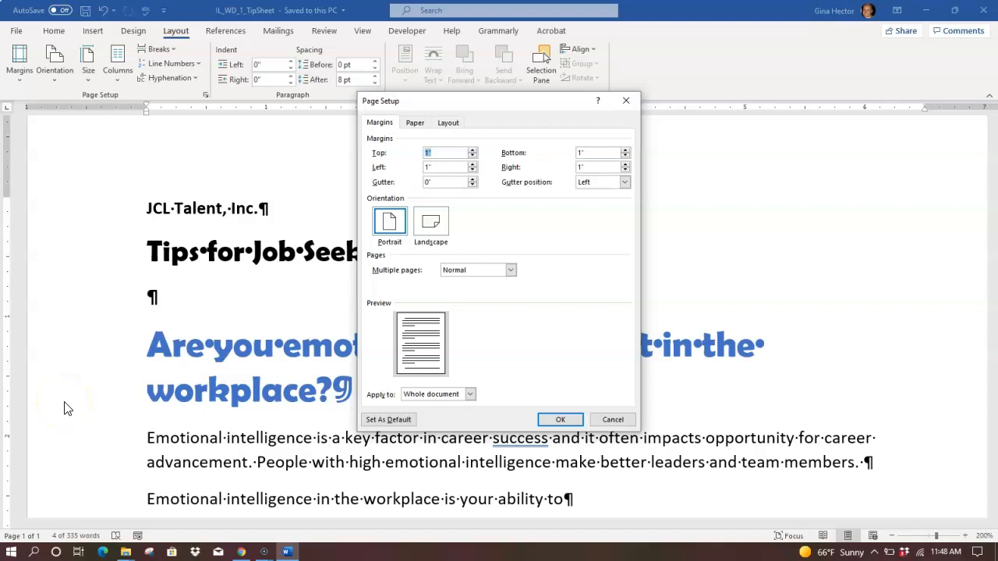
click(472, 156)
click(473, 157)
click(473, 157)
click(473, 157)
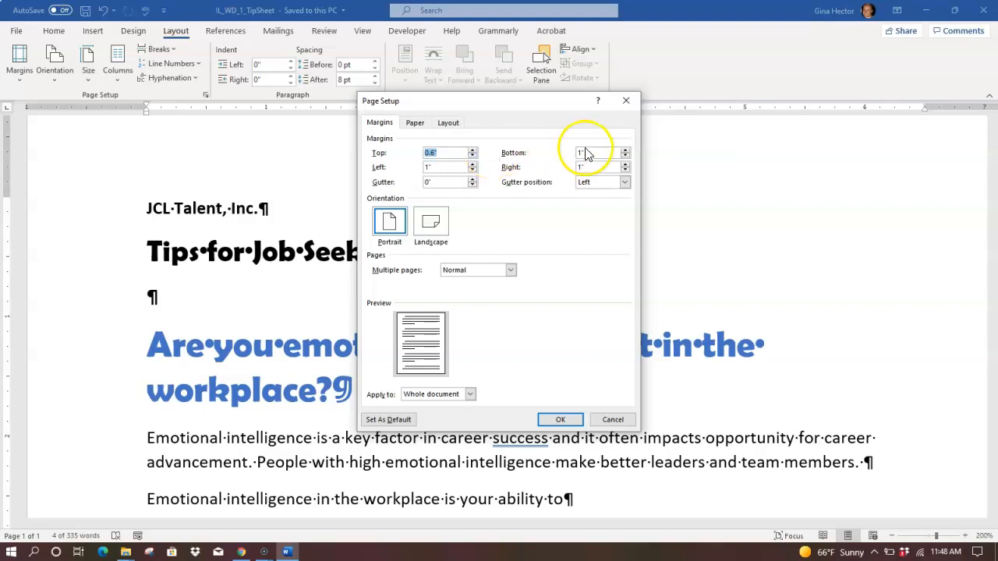
click(625, 156)
click(624, 156)
click(626, 159)
click(626, 159)
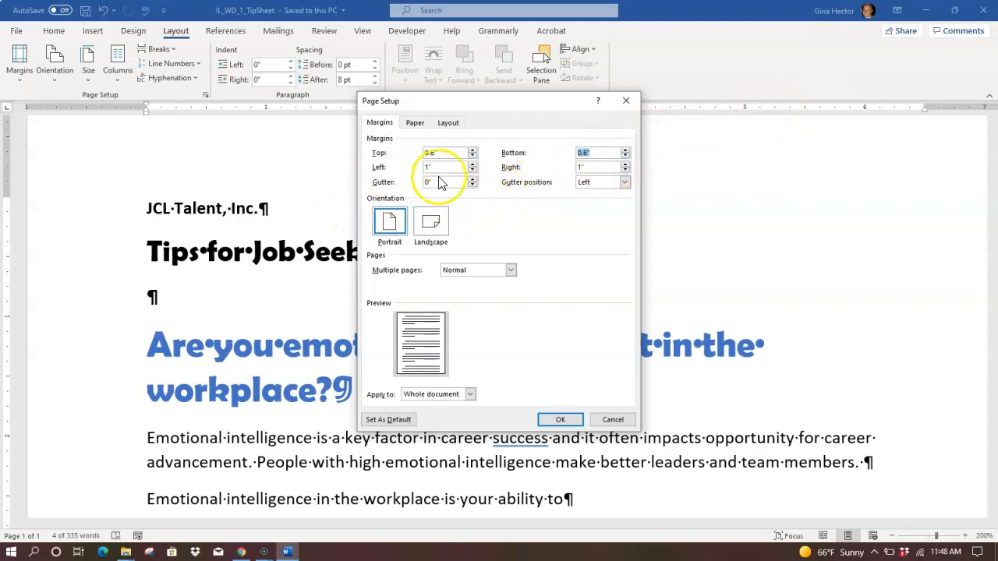
Set the left and right page margins to 0.6" and apply the custom margins to the whole document
click(472, 170)
click(471, 170)
click(473, 171)
click(472, 170)
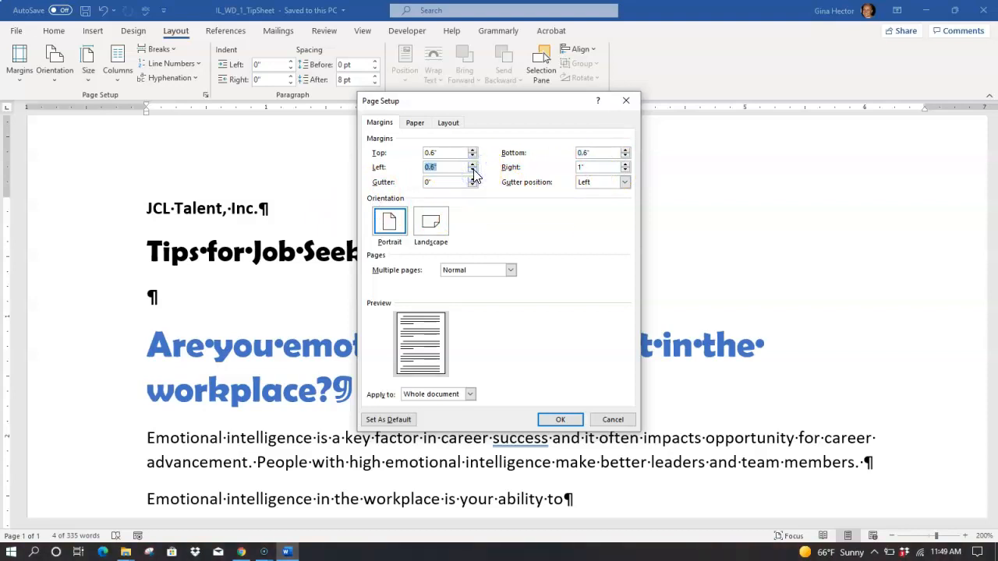
key(Tab)
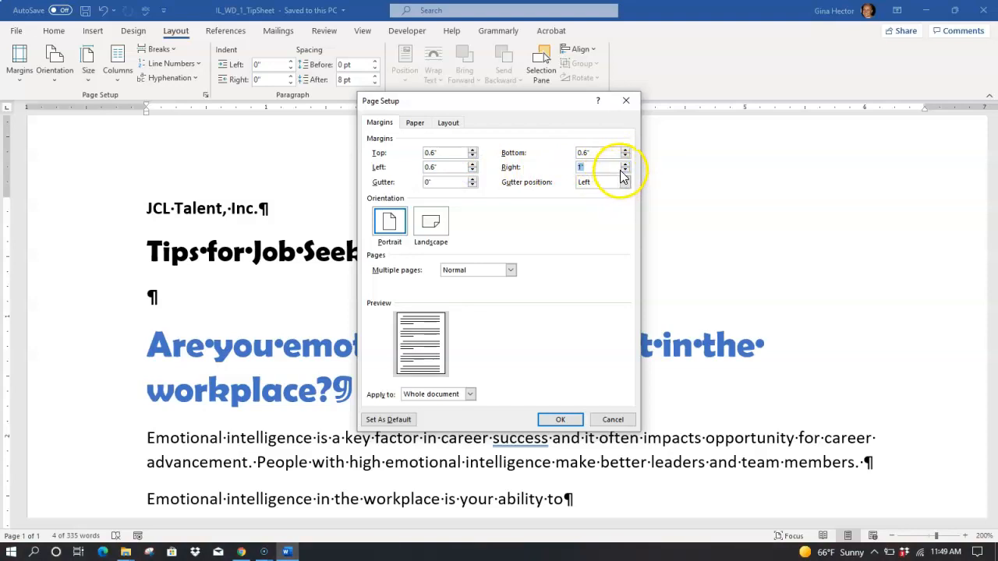
click(625, 172)
click(625, 171)
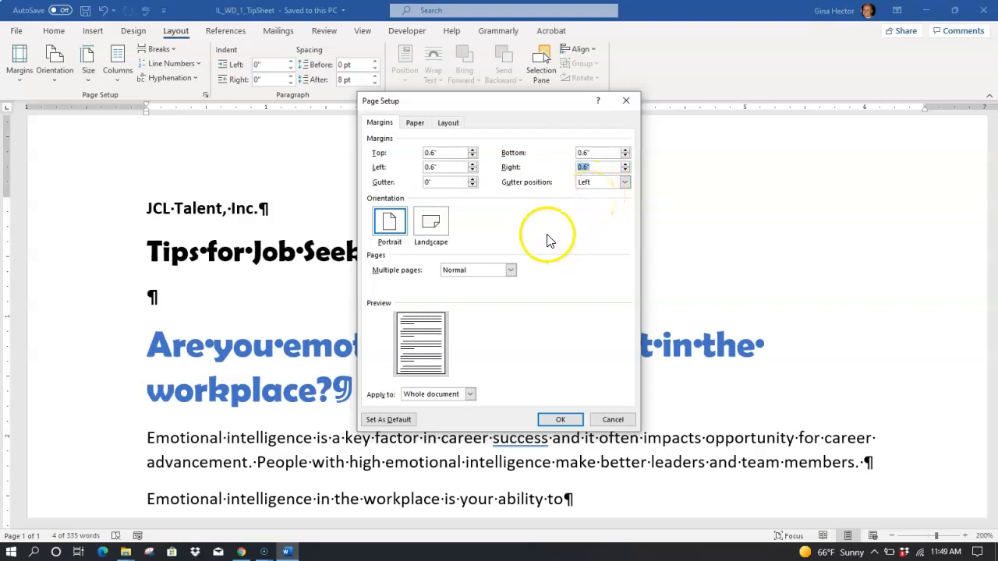
click(553, 420)
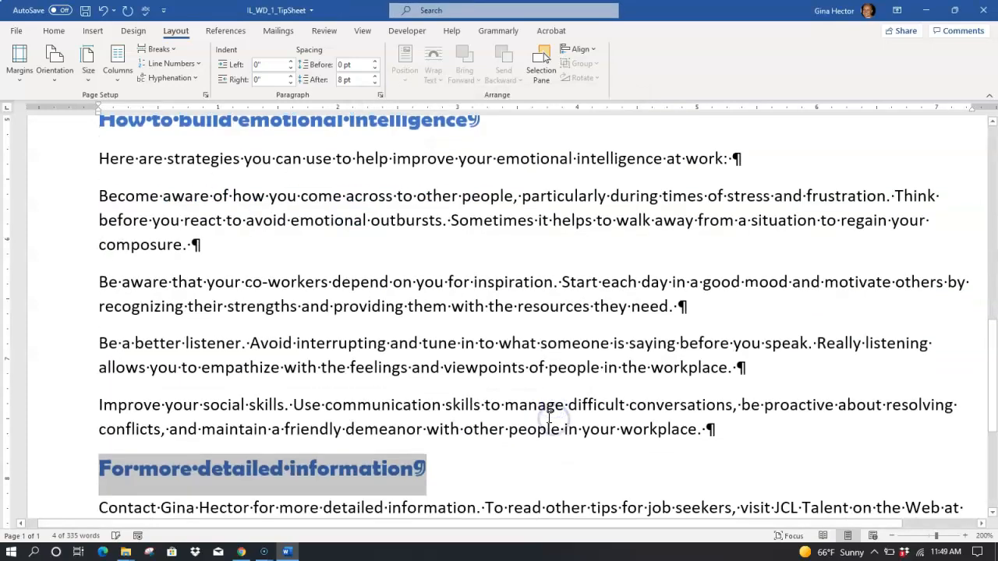
scroll(400, 356, up, 8)
scroll(400, 358, up, 2)
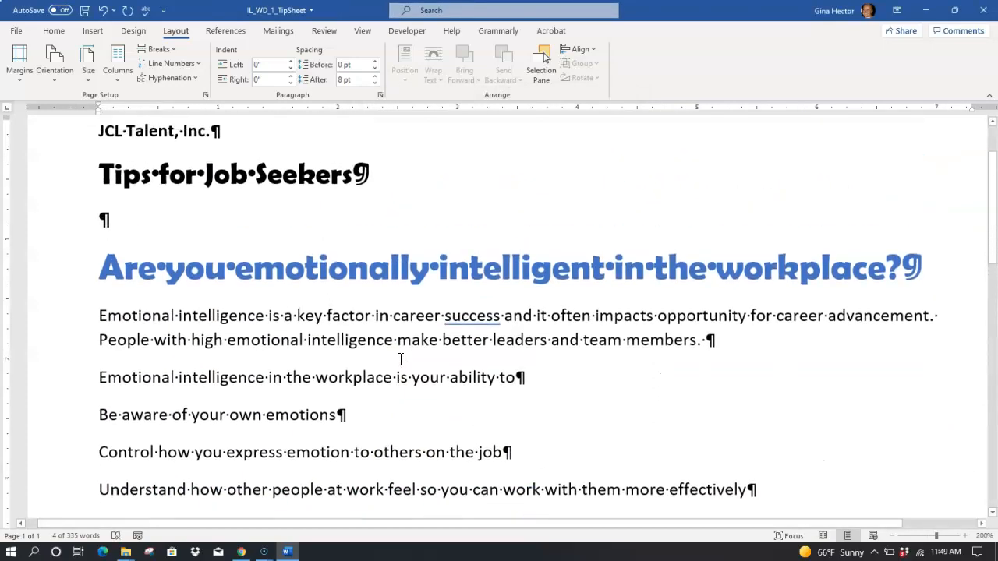
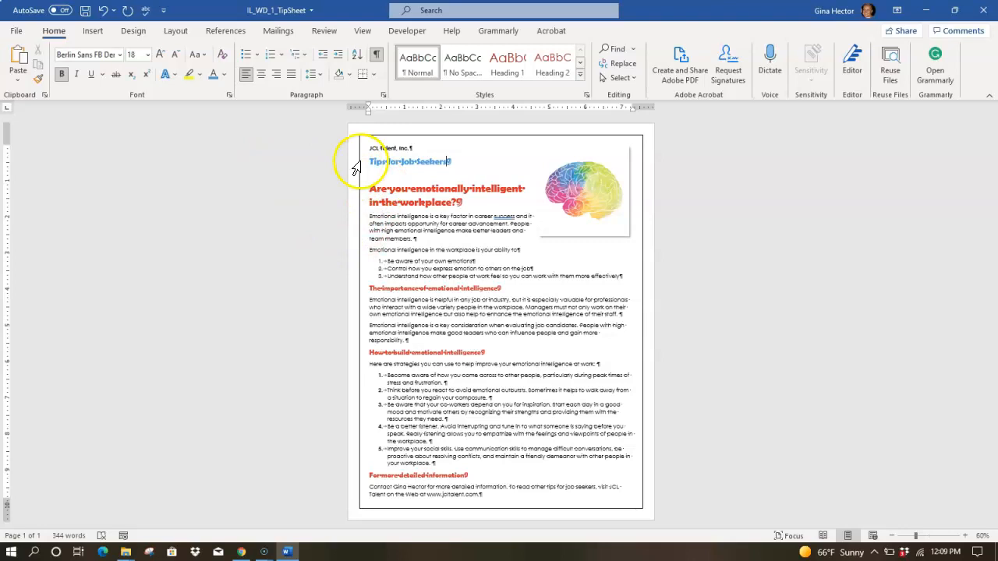
Change the tip sheet's theme colors to the Blue color set
click(134, 32)
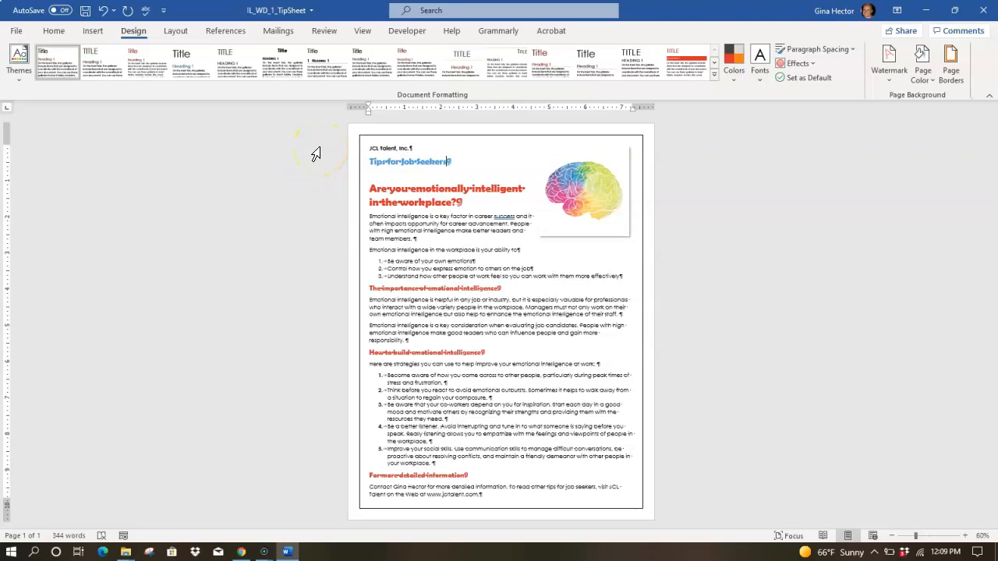
click(735, 79)
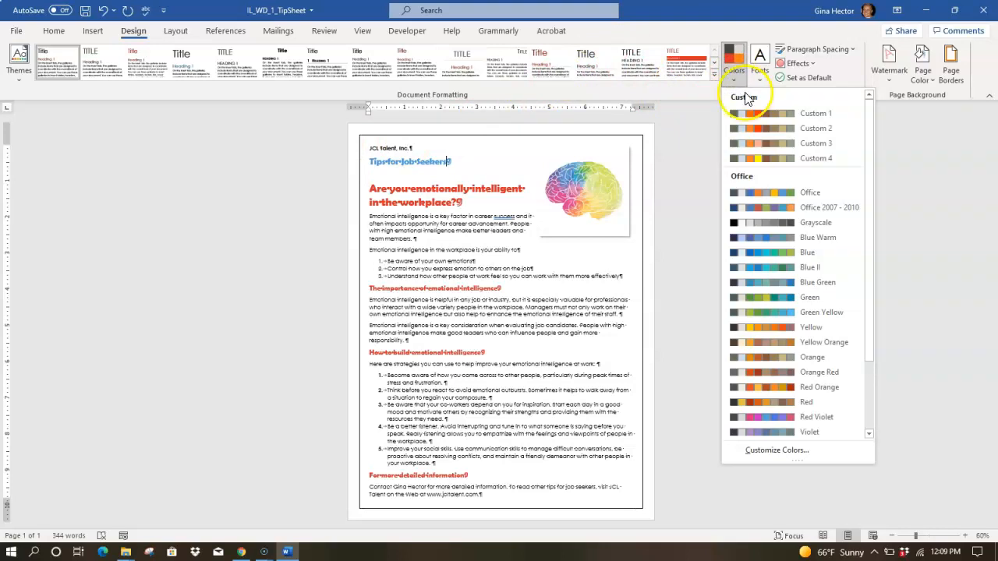
click(778, 252)
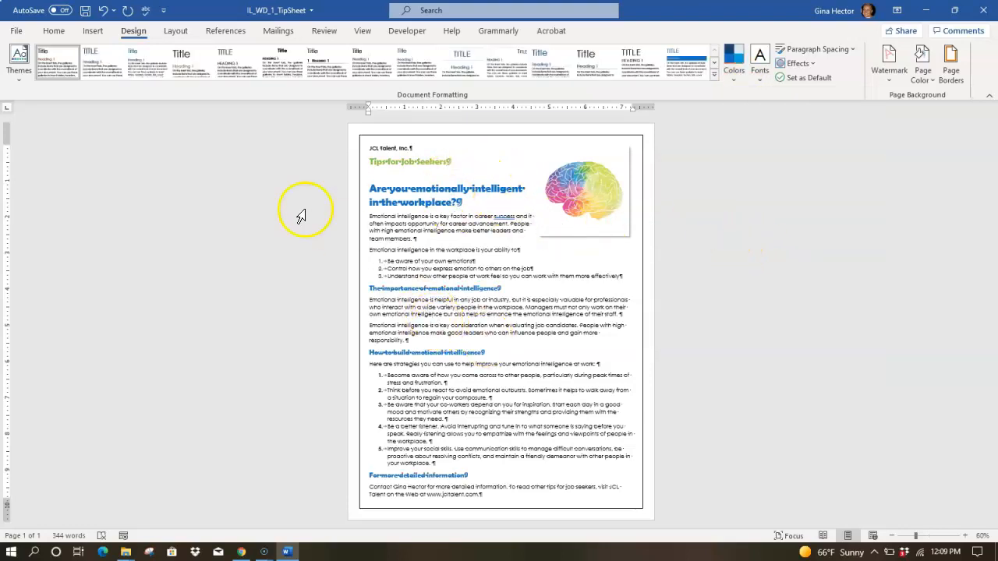
Check the font used in the opening body paragraph against the theme fonts
click(50, 30)
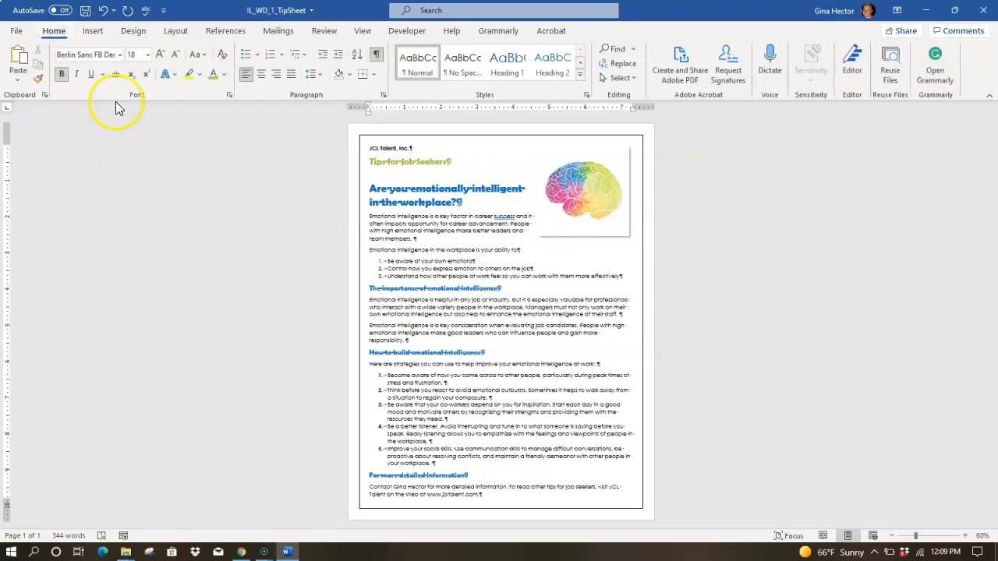
click(389, 224)
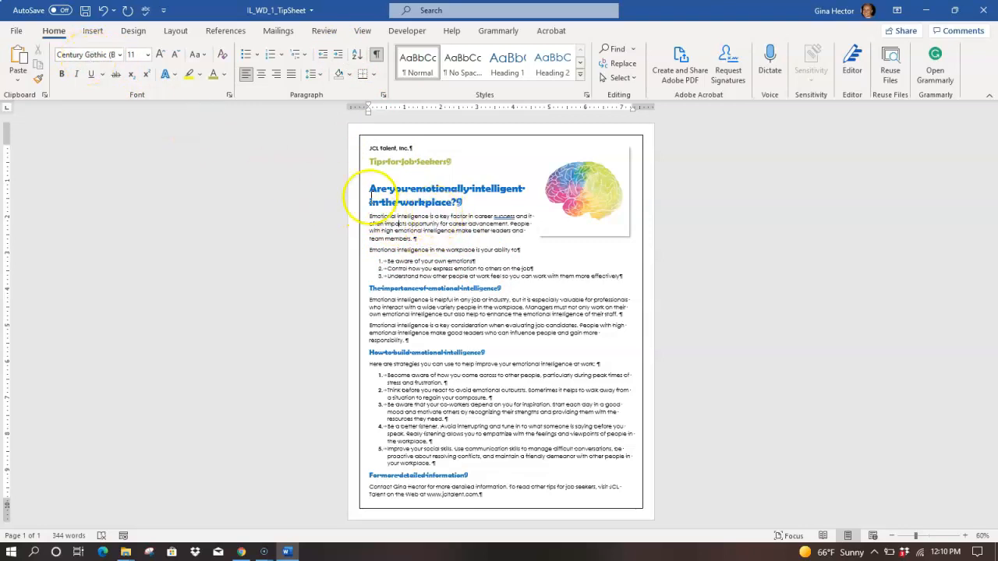
click(119, 56)
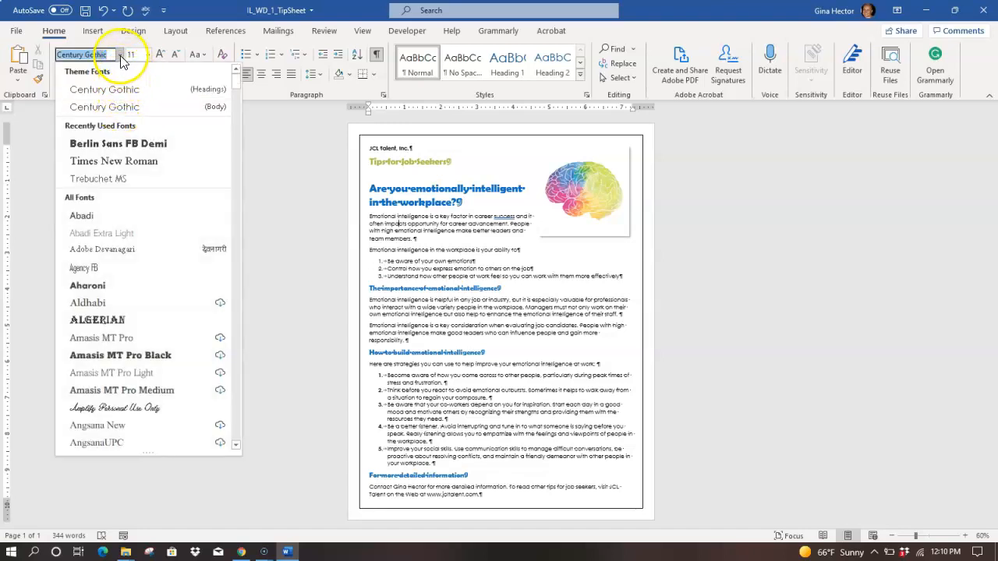
click(117, 55)
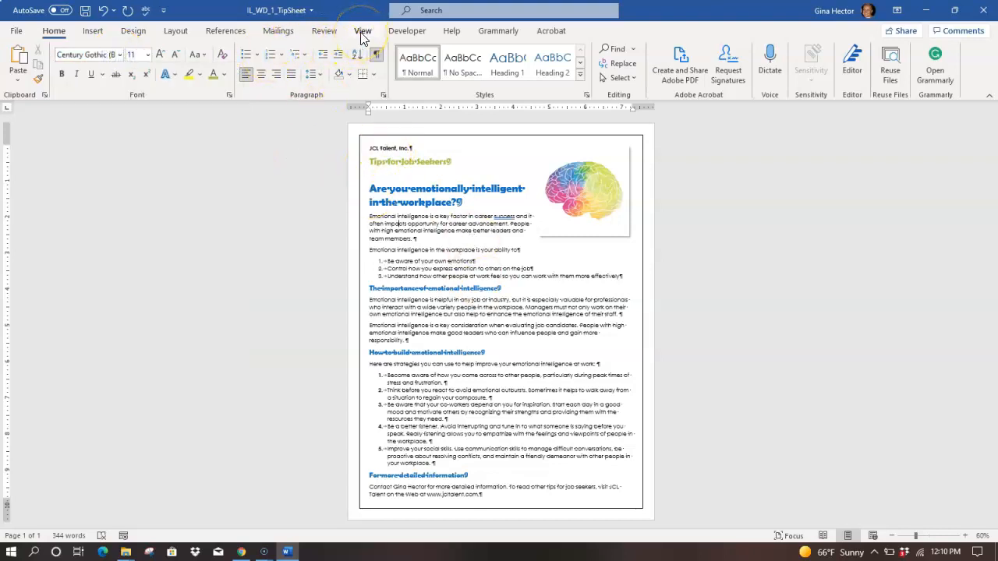
Save the tip sheet and switch to the Word Module 1 SAM Textbook Project page in Chrome
click(86, 10)
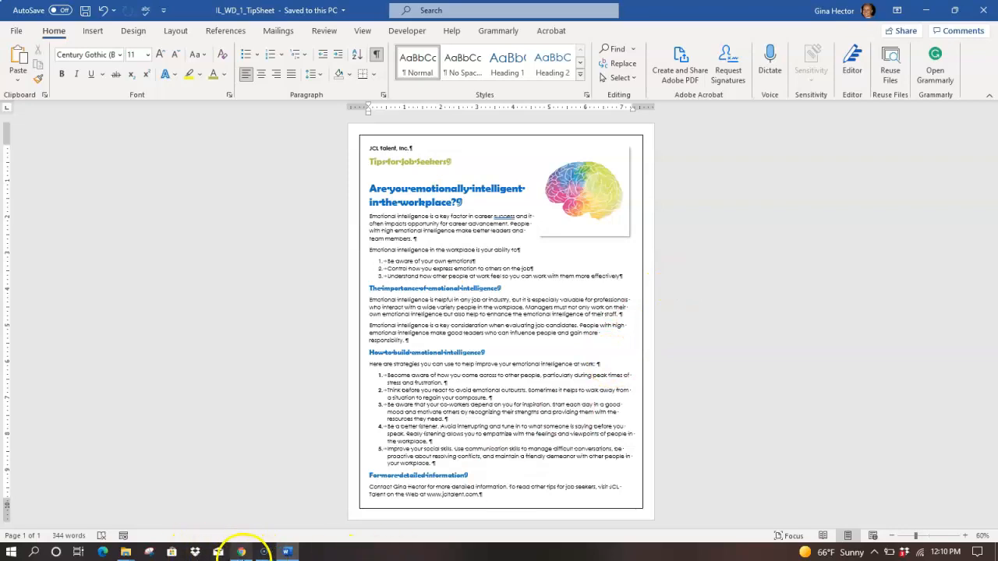
click(241, 552)
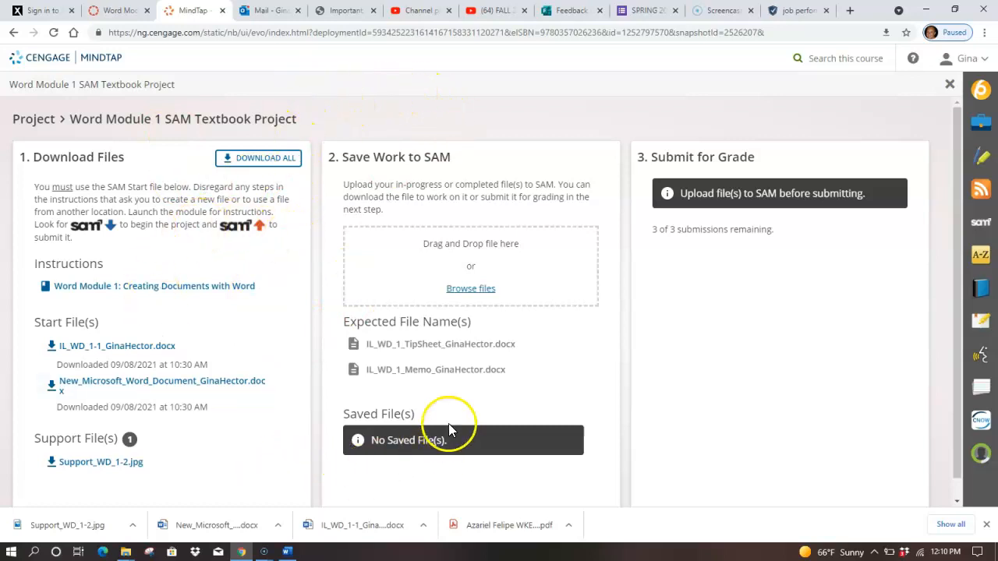
Try to upload IL_WD_1_Memo and IL_WD_1_TipSheet from the MABS 60 HOMEWORK folder to SAM
click(470, 292)
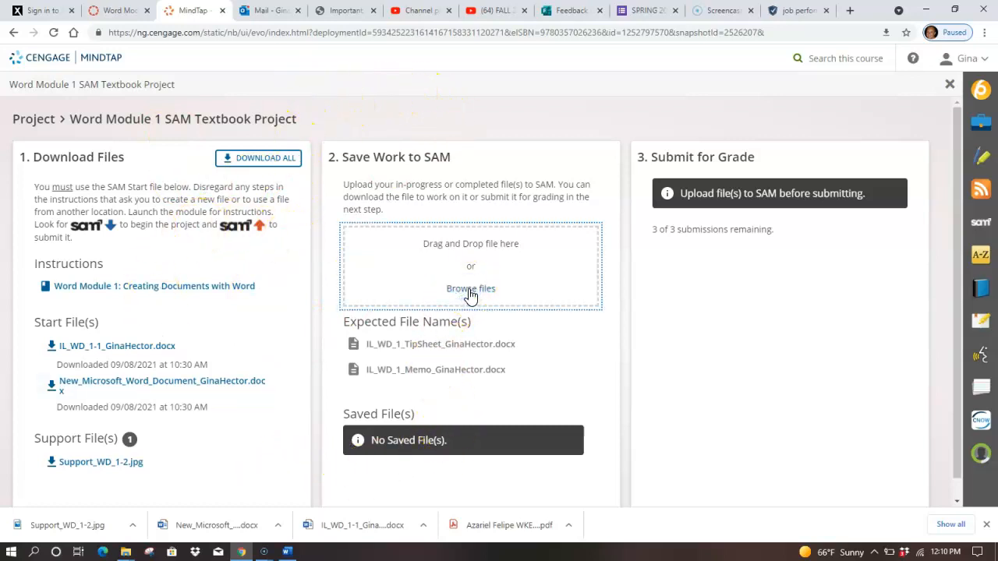
click(470, 293)
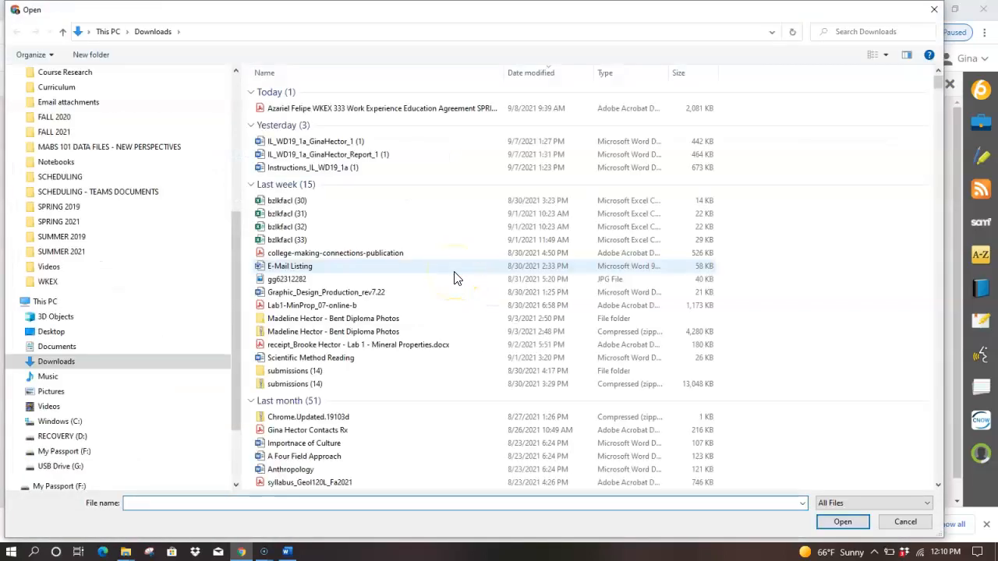
scroll(101, 219, up, 5)
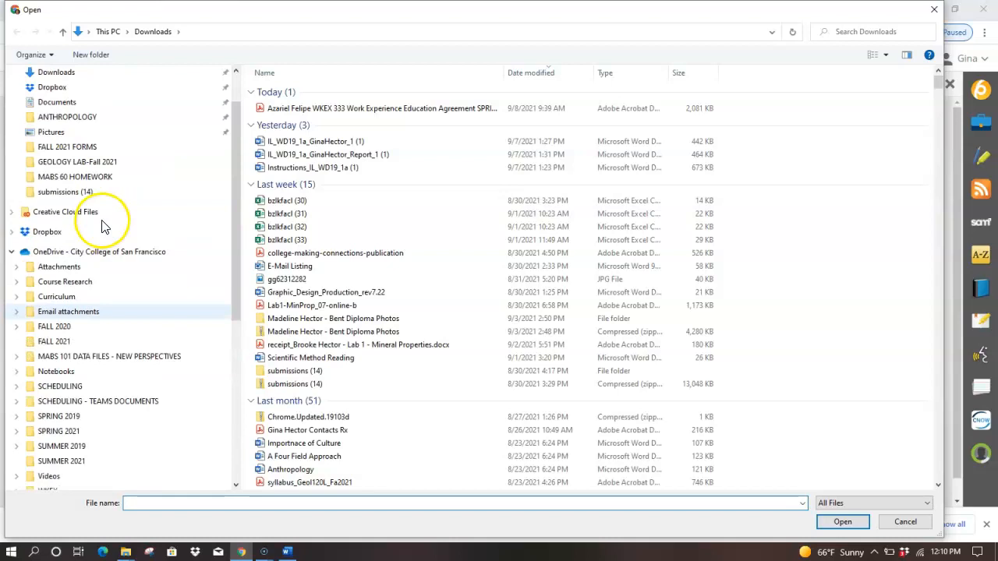
click(92, 176)
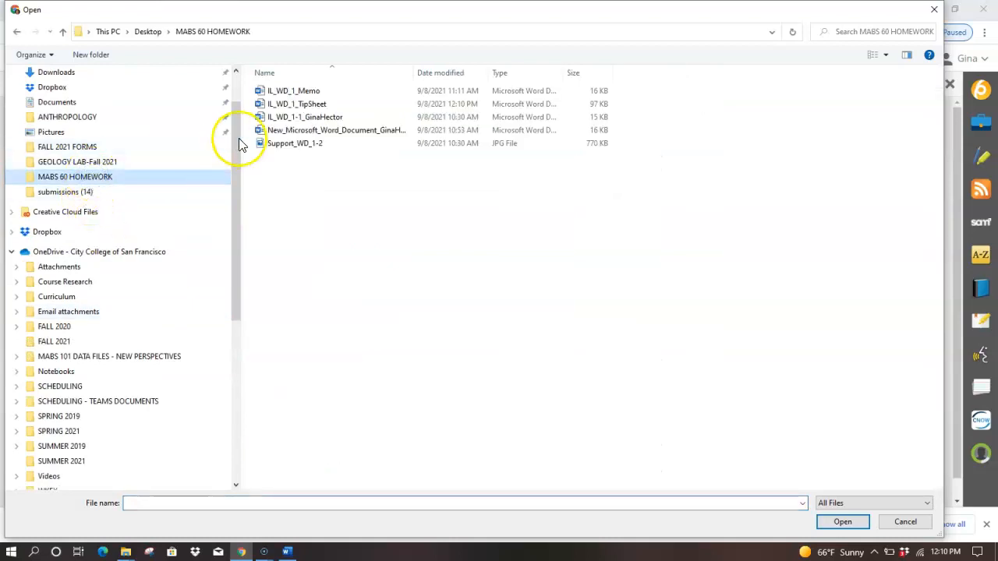
click(314, 95)
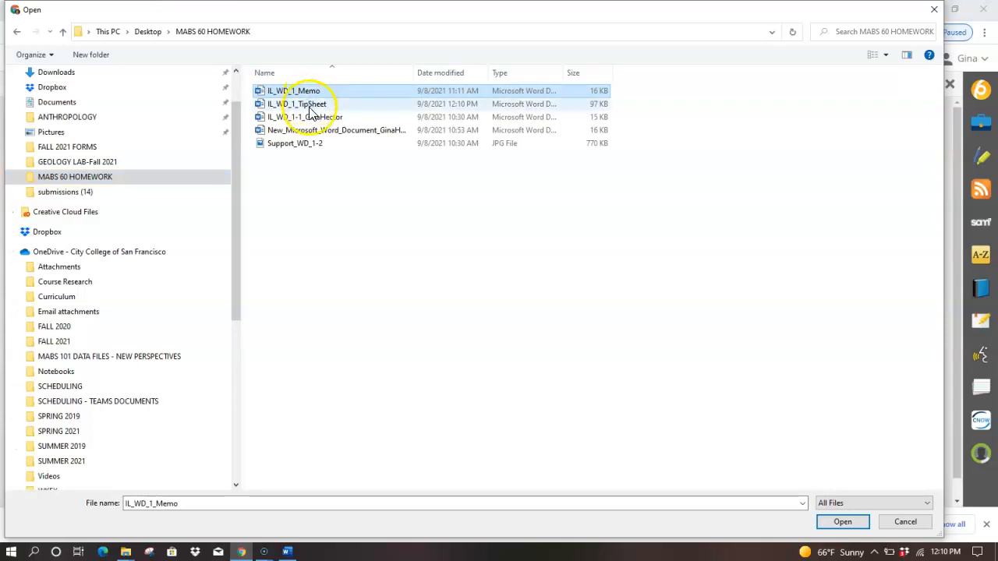
ctrl+click(312, 103)
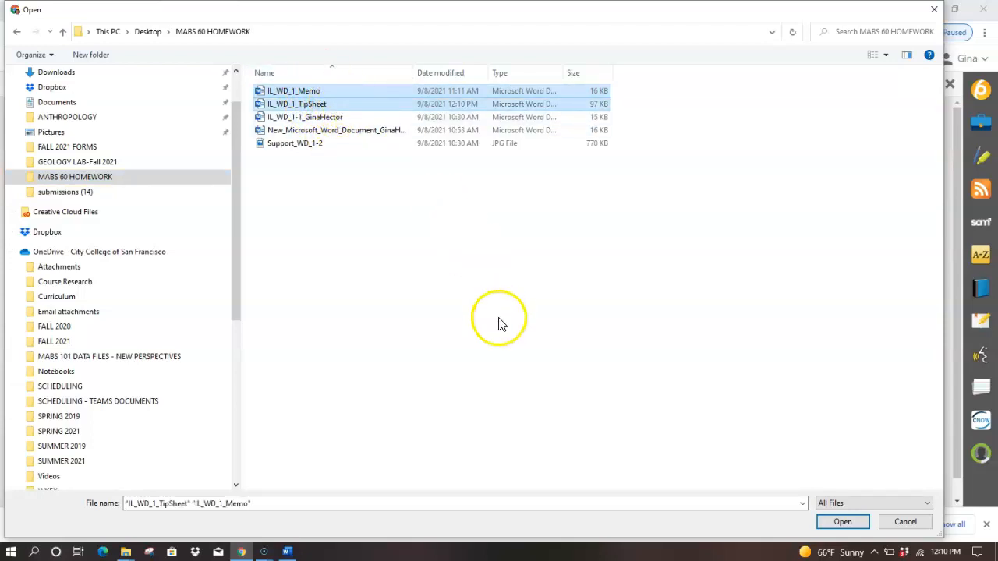
click(845, 522)
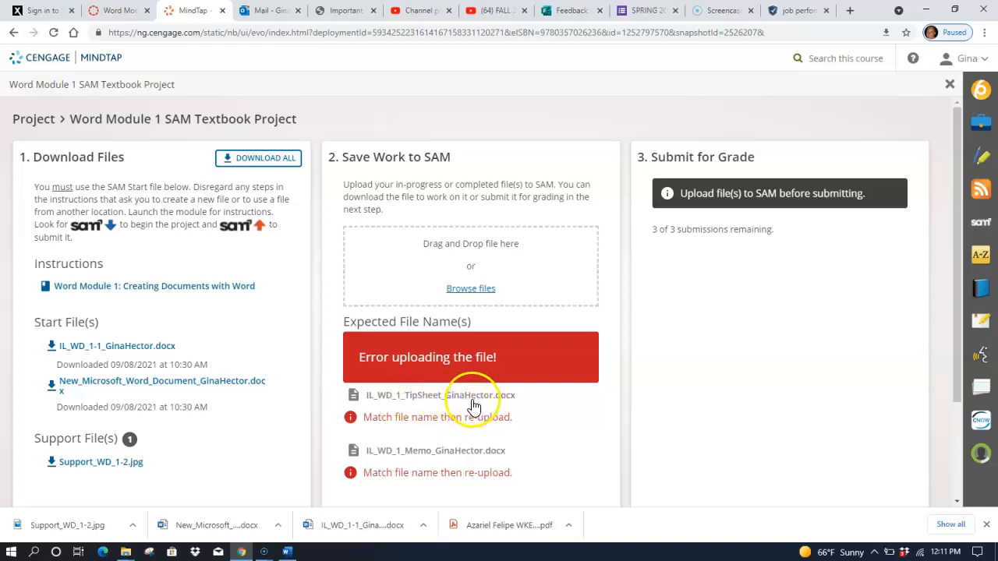
Close the tip sheet in Word and switch to the MABS 60 HOMEWORK folder in File Explorer
click(286, 551)
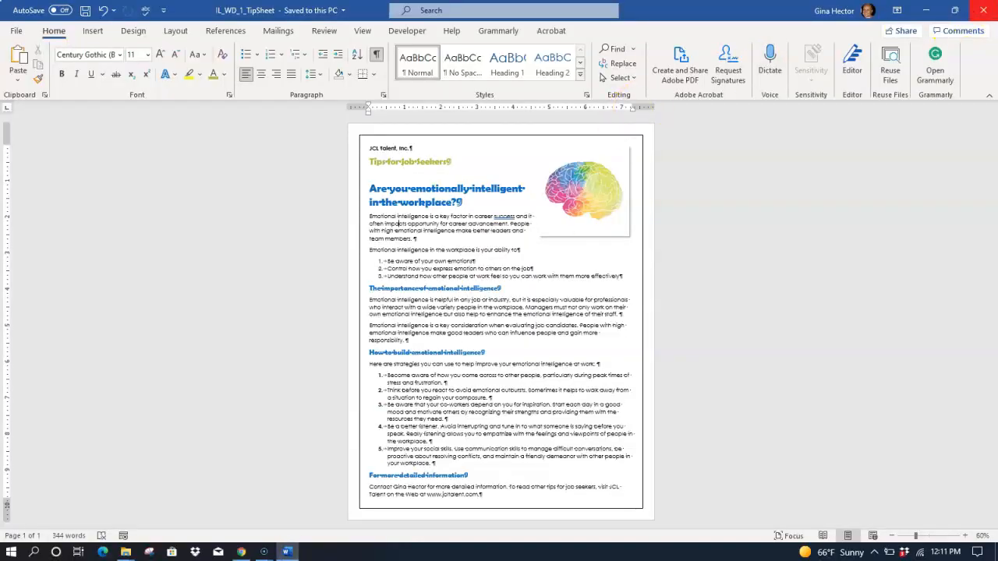
click(987, 11)
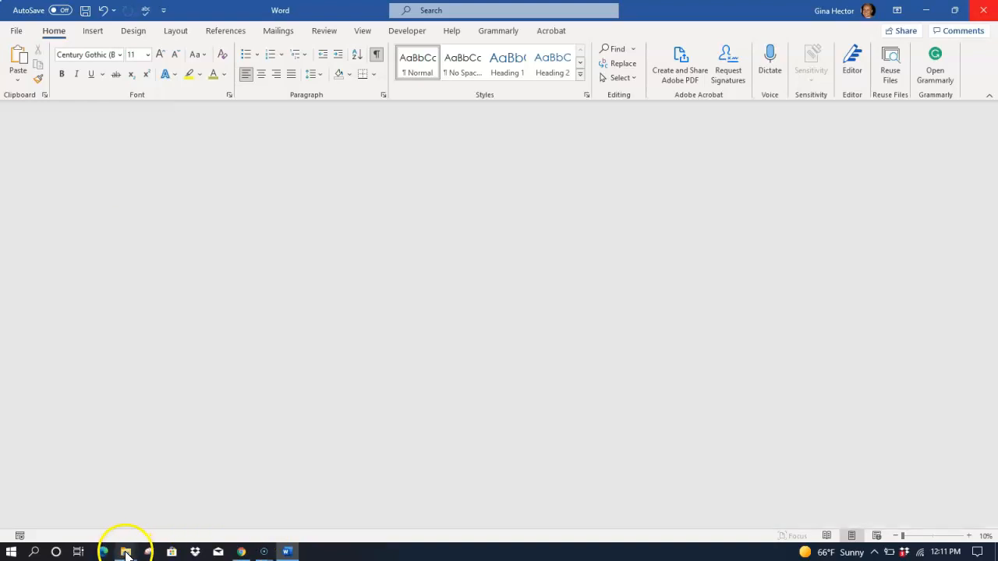
click(126, 552)
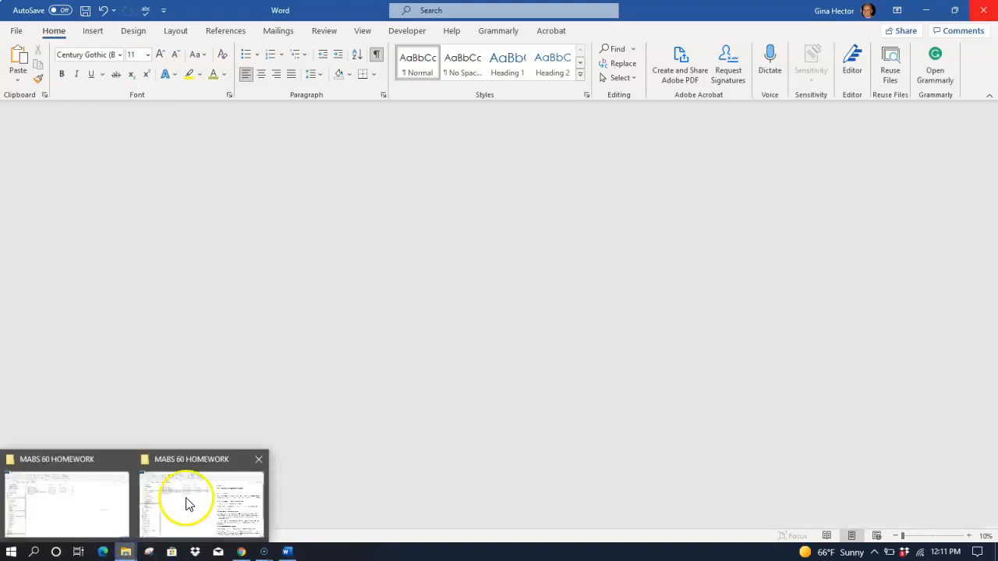
click(196, 461)
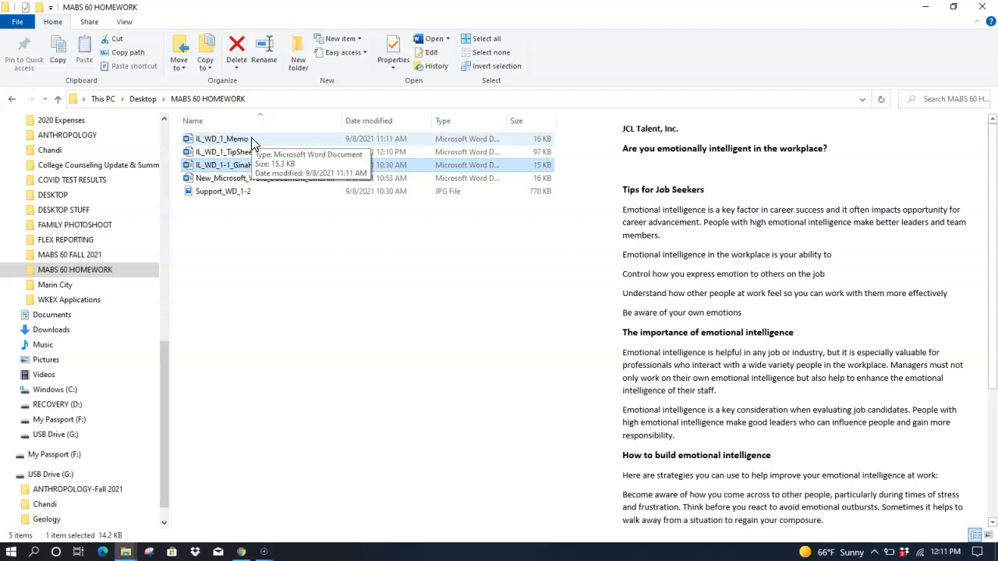
Rename the IL_WD_1_Memo file by appending an underscore and the student's full name without spaces
double_click(251, 140)
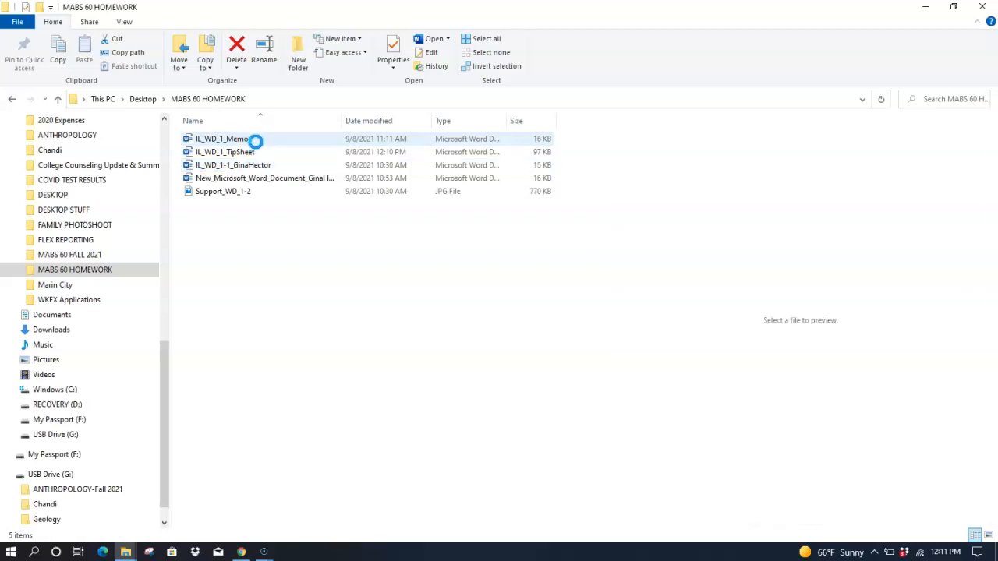
right_click(252, 141)
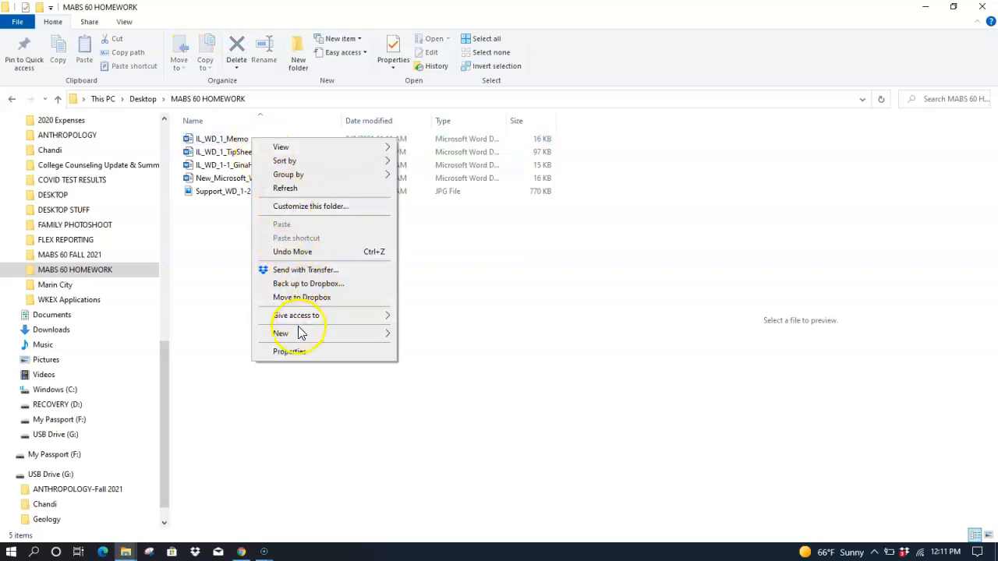
click(240, 140)
right_click(251, 140)
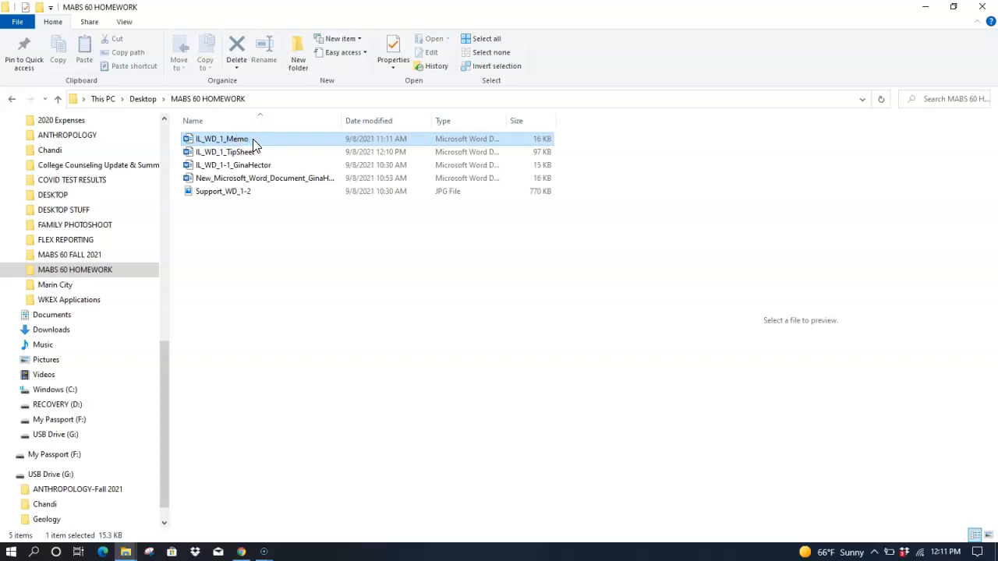
right_click(254, 140)
click(254, 140)
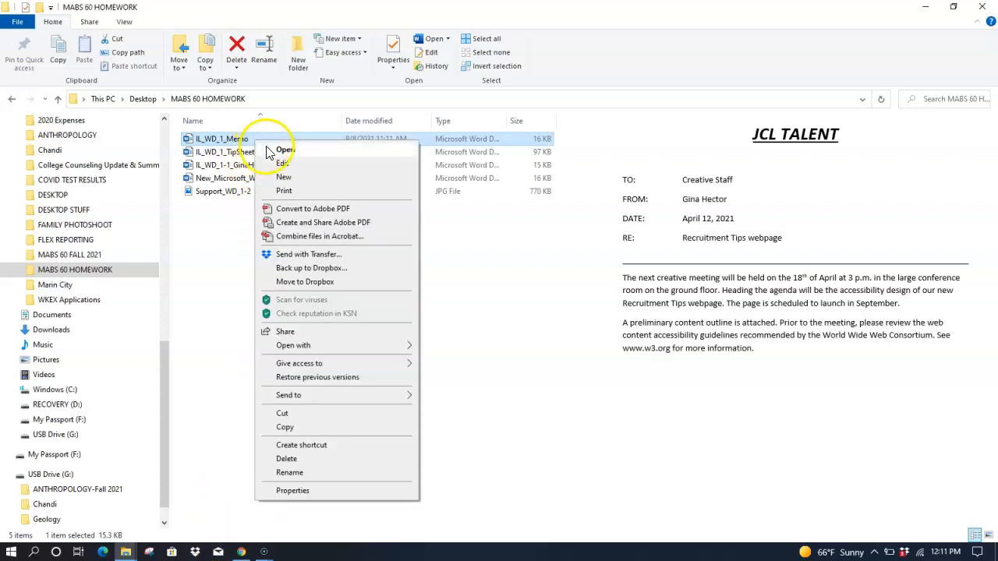
click(303, 472)
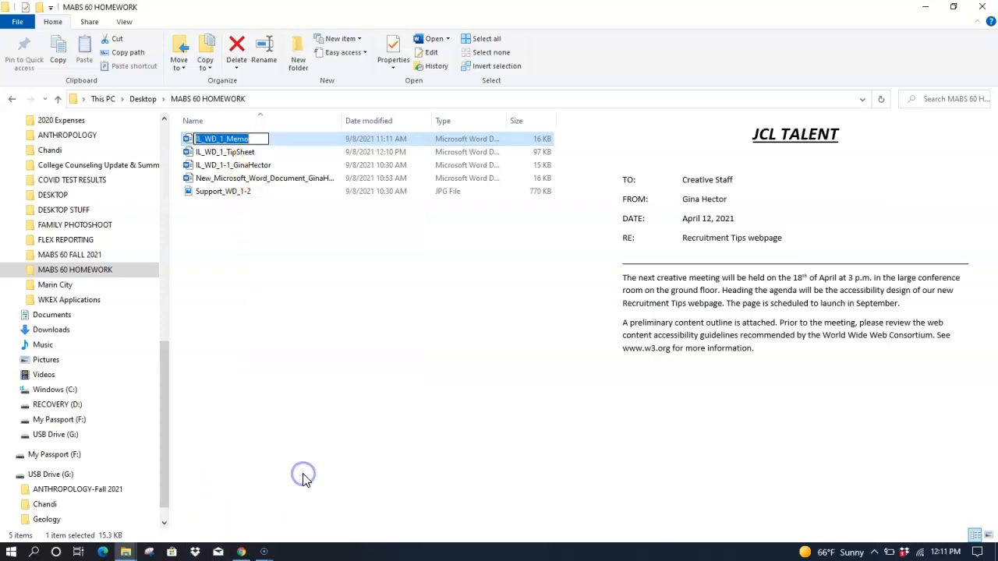
click(256, 139)
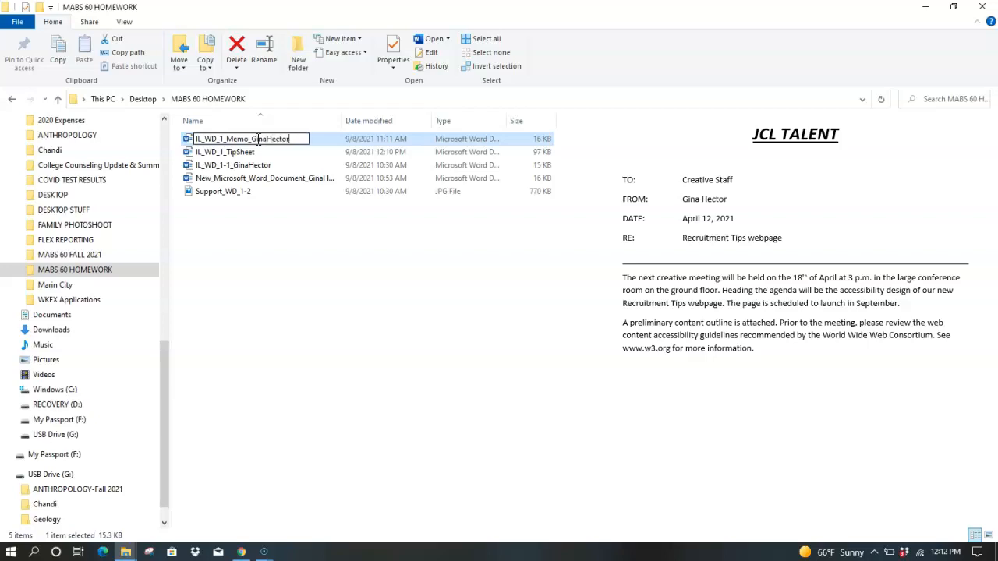
key(Return)
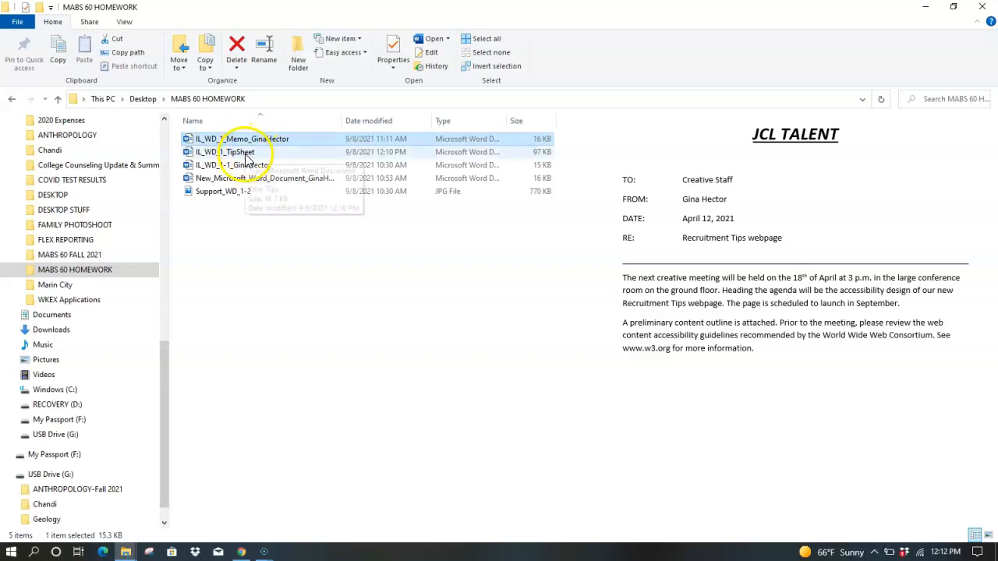
Rename the IL_WD_1_TipSheet file by appending an underscore and the student's full name without spaces
click(245, 154)
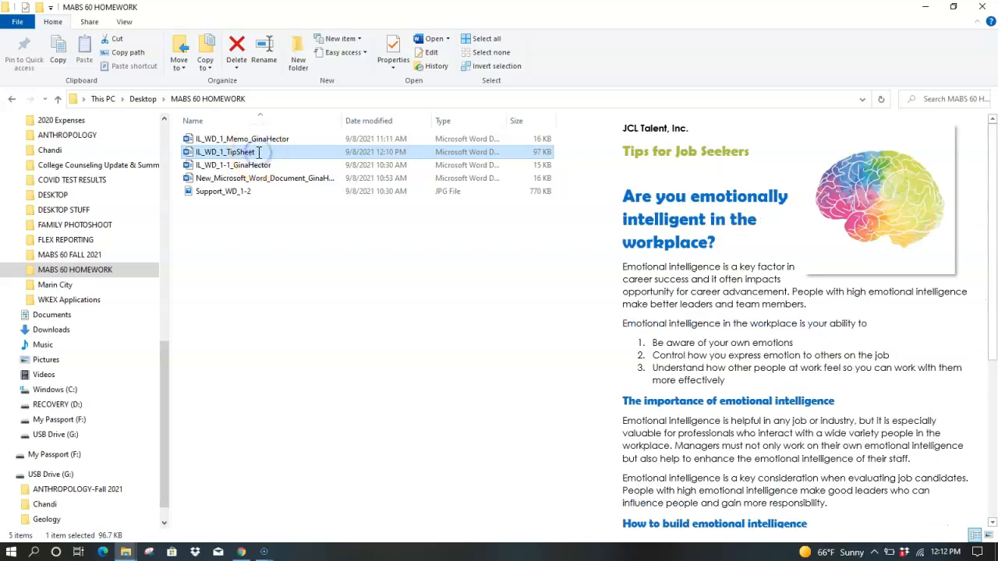
click(260, 156)
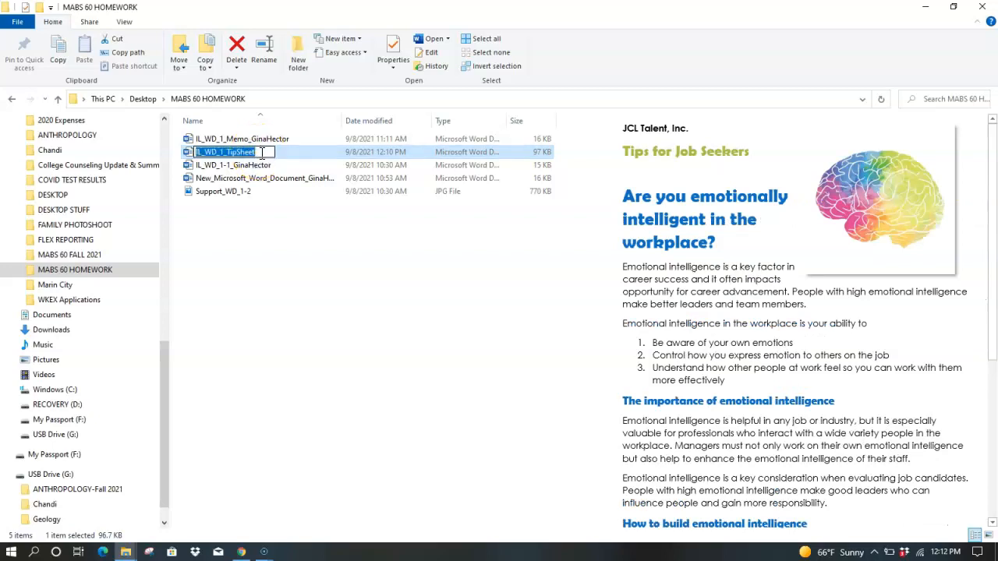
click(262, 152)
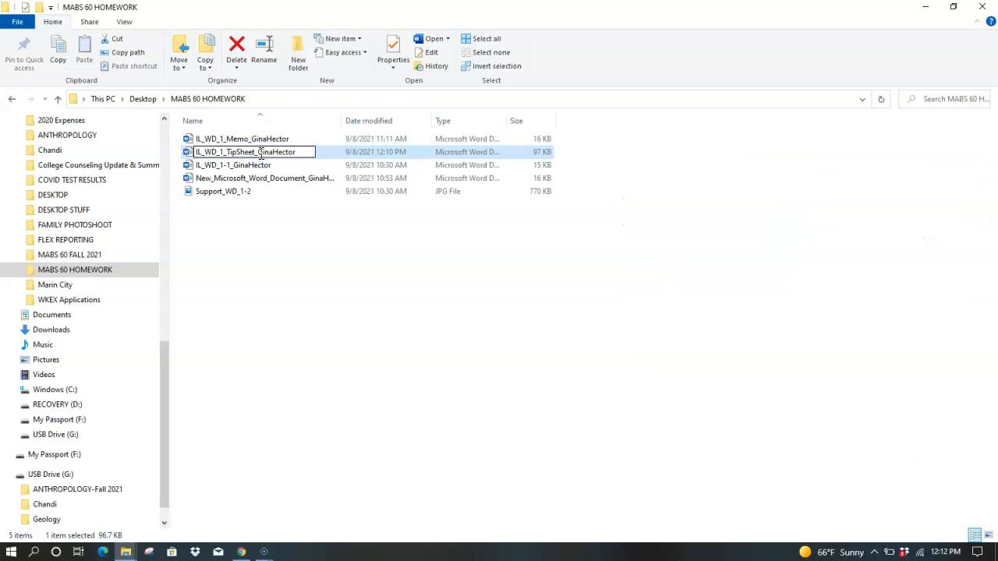
key(Return)
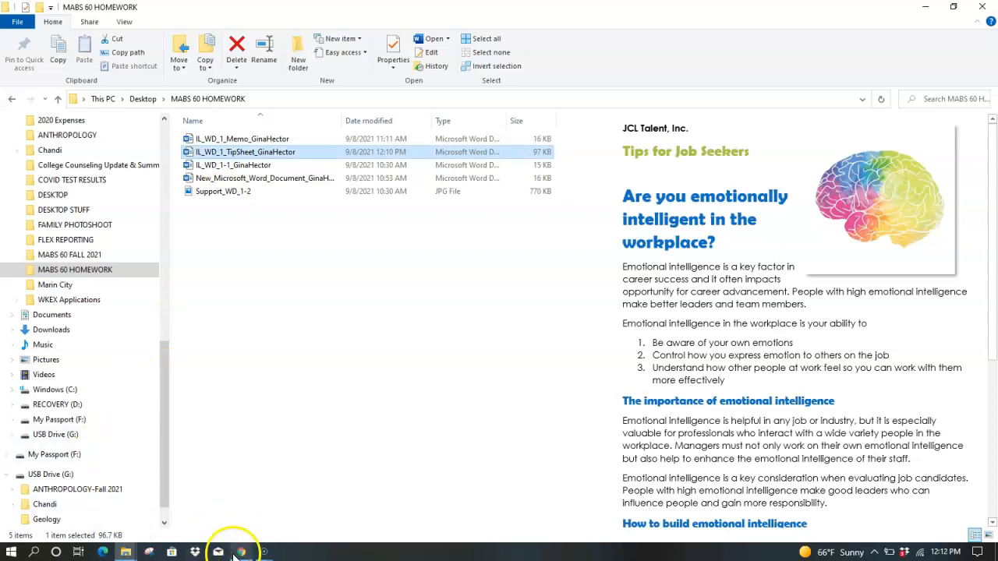
Switch to Chrome and upload the renamed memo and tip sheet files from MABS 60 HOMEWORK to SAM
click(241, 551)
click(478, 291)
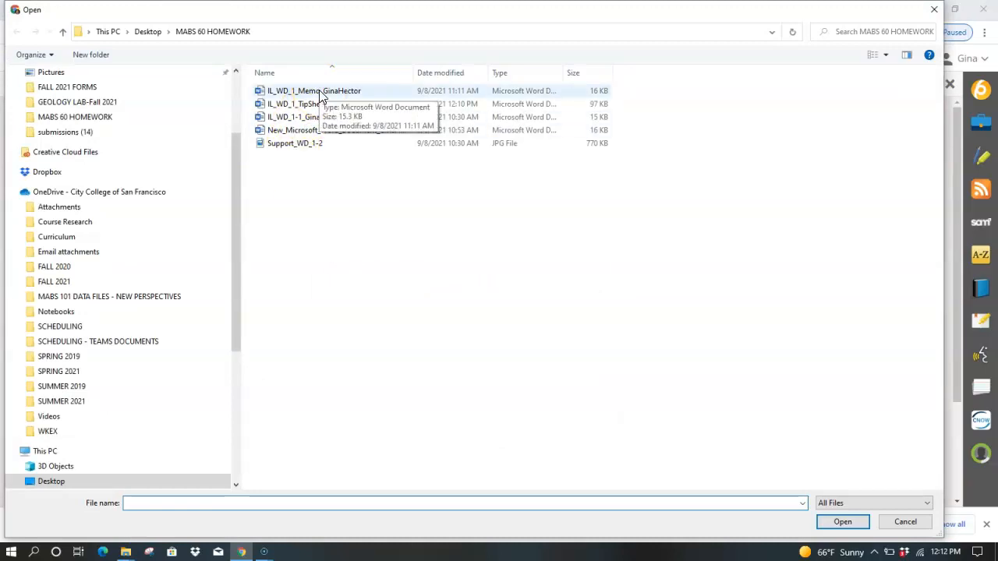
click(319, 92)
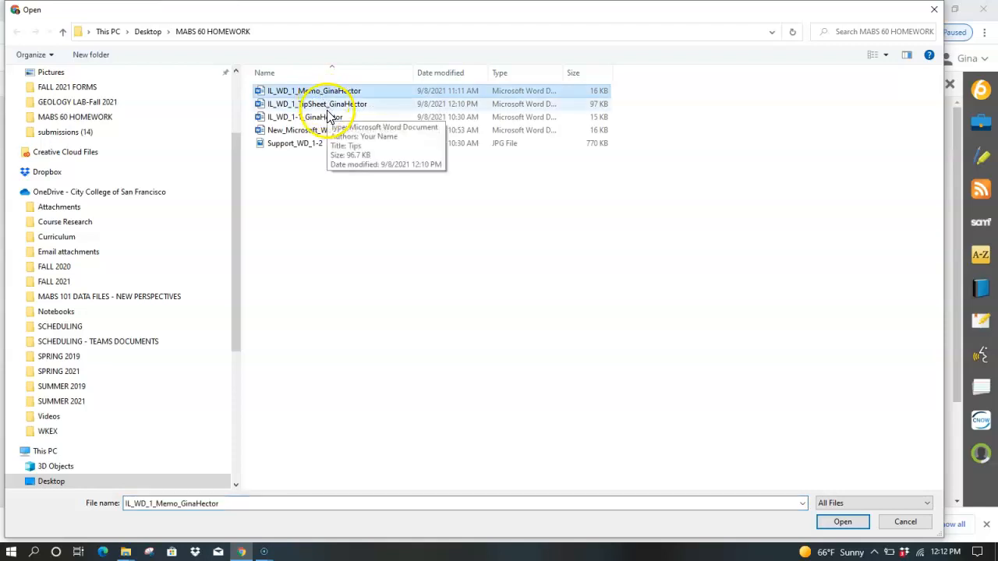
ctrl+click(337, 105)
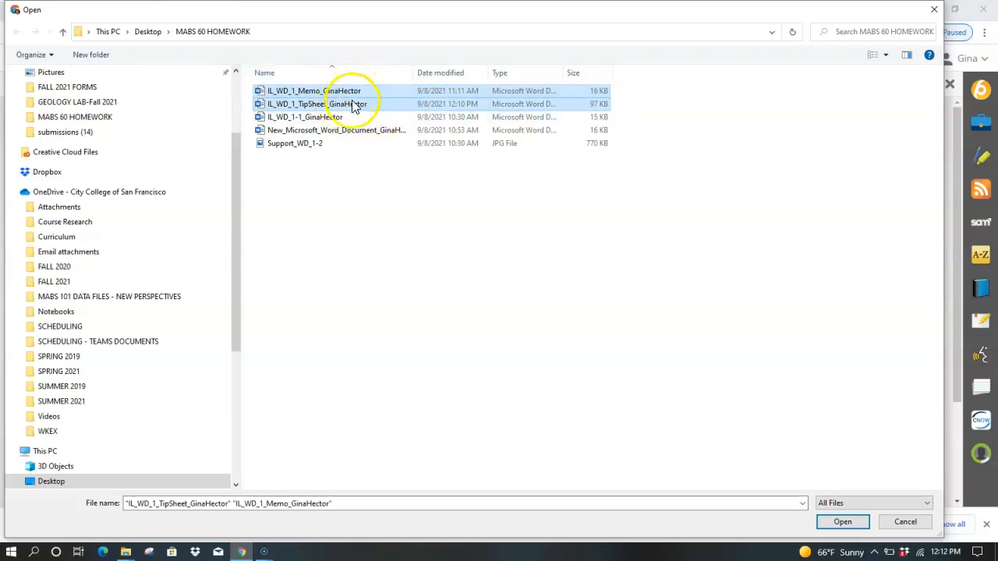
click(842, 521)
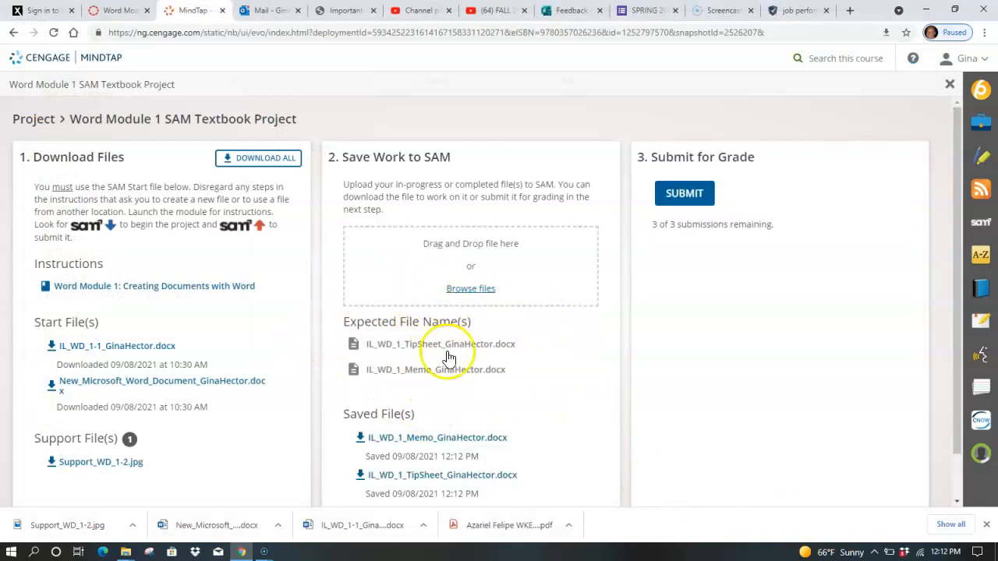
Check both saved files on the project page and submit them for grading
scroll(511, 443, down, 1)
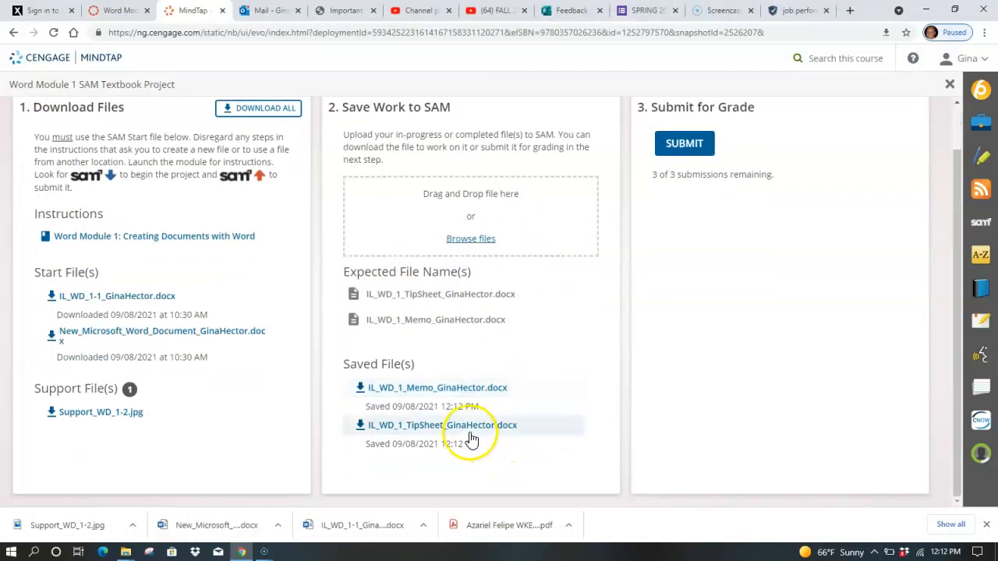
scroll(472, 439, up, 1)
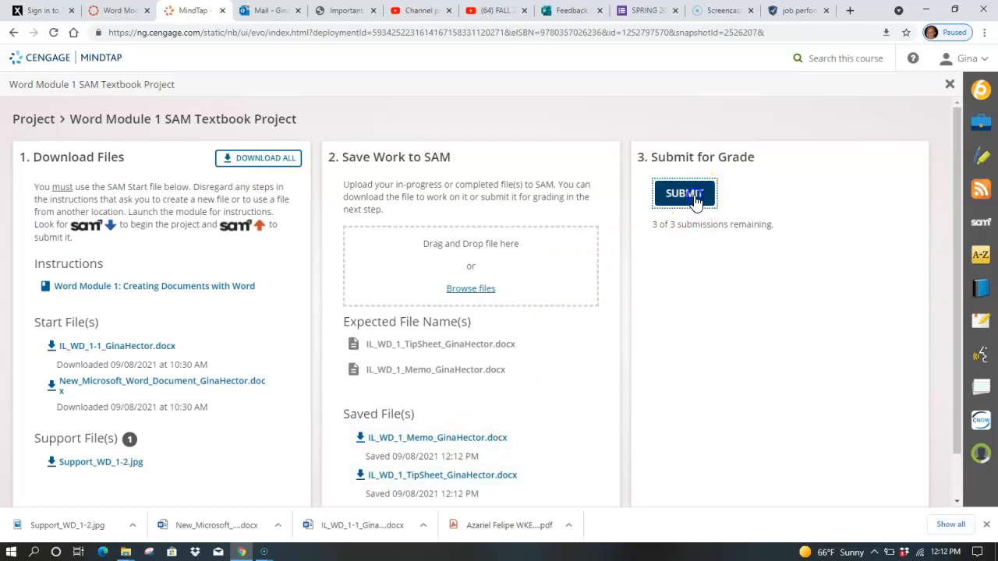
click(694, 198)
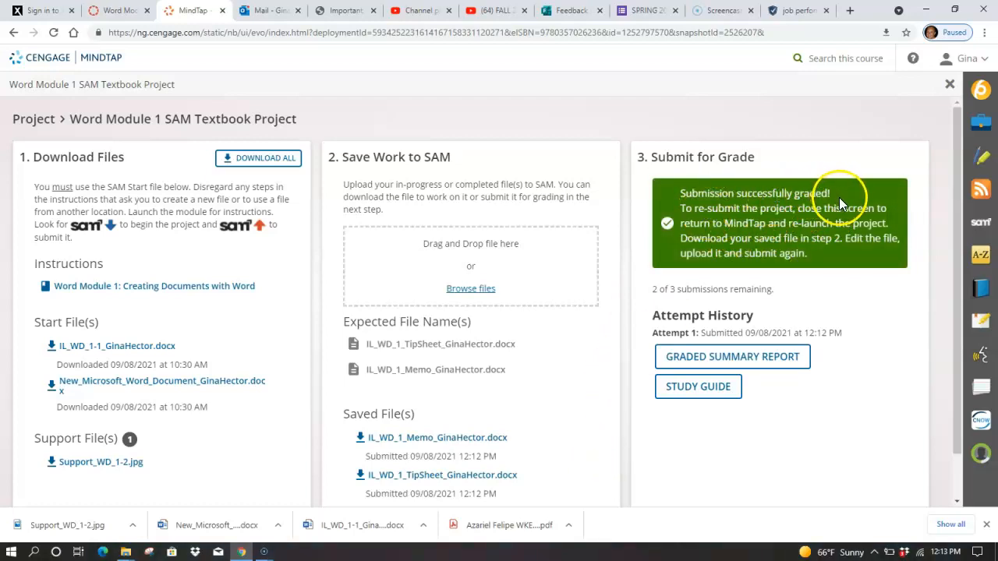
Download the graded summary reports for the first attempt and open the memo's report in Word
click(724, 360)
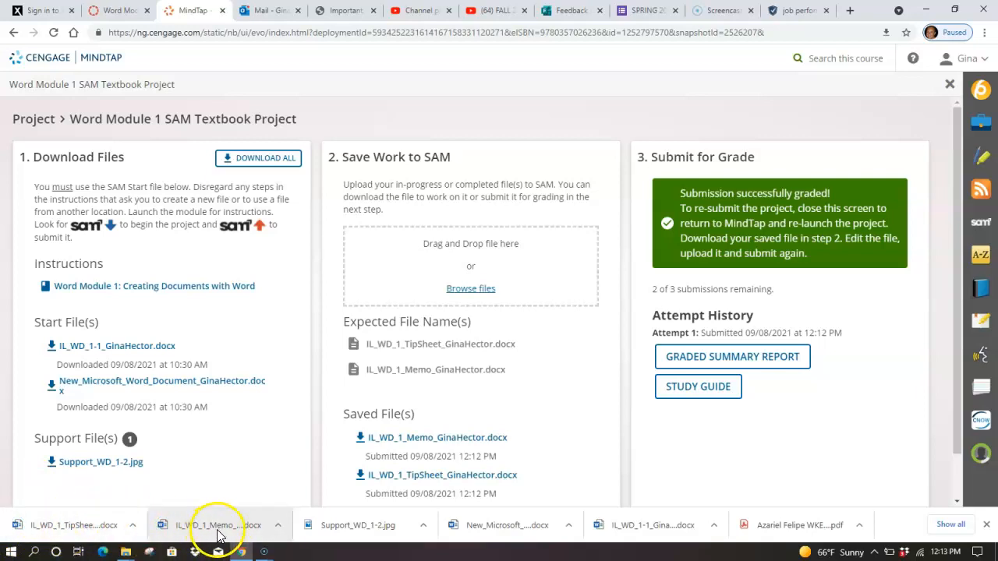
click(204, 530)
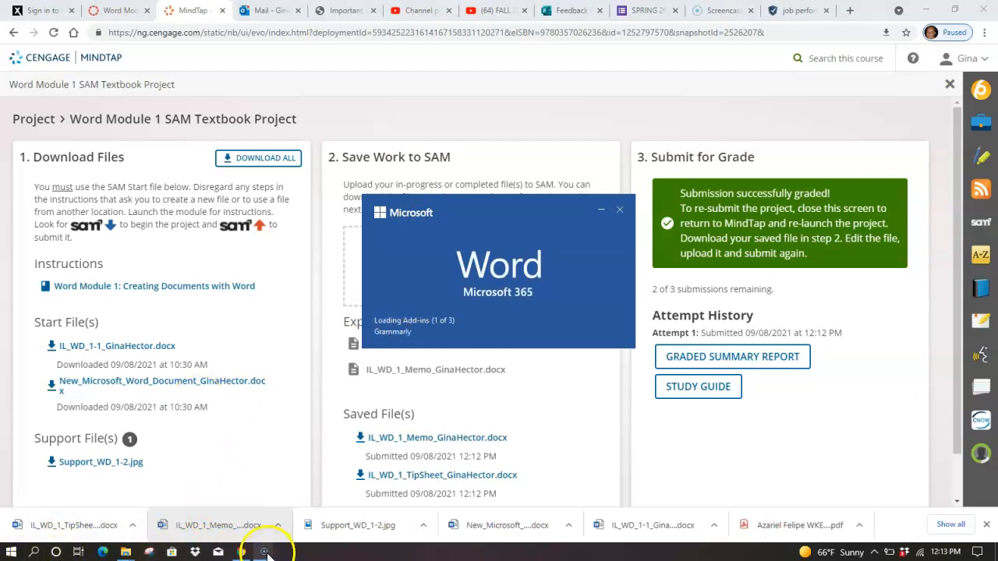
mouse_move(266, 552)
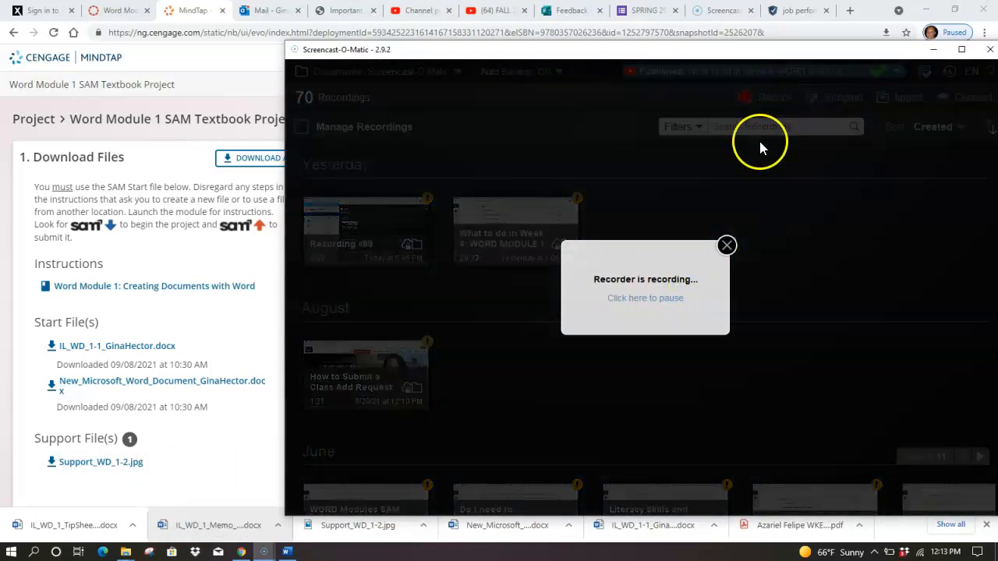
click(653, 303)
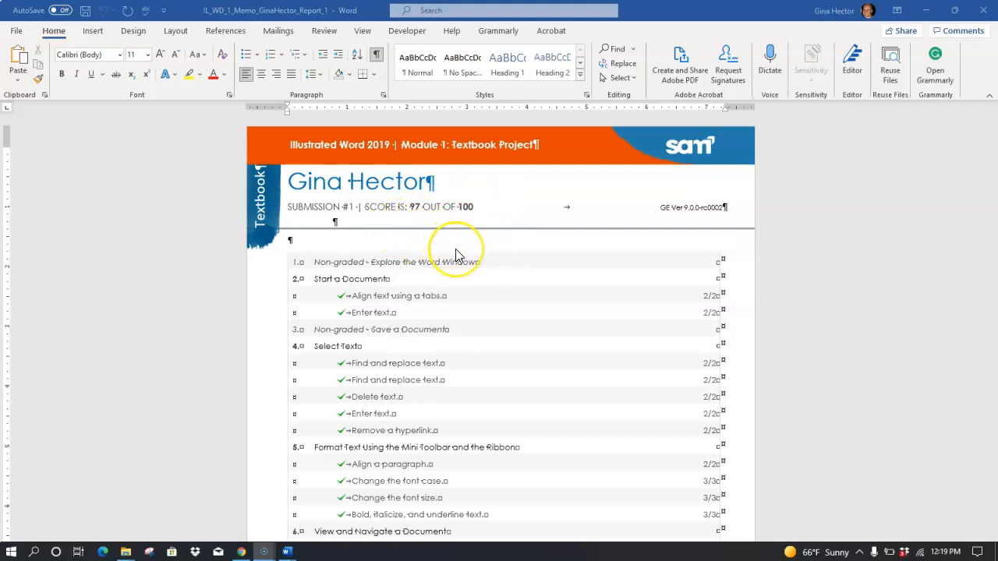
Review the memo's graded report, checking the marks for each project step and the submitted memo at its end
scroll(458, 255, down, 5)
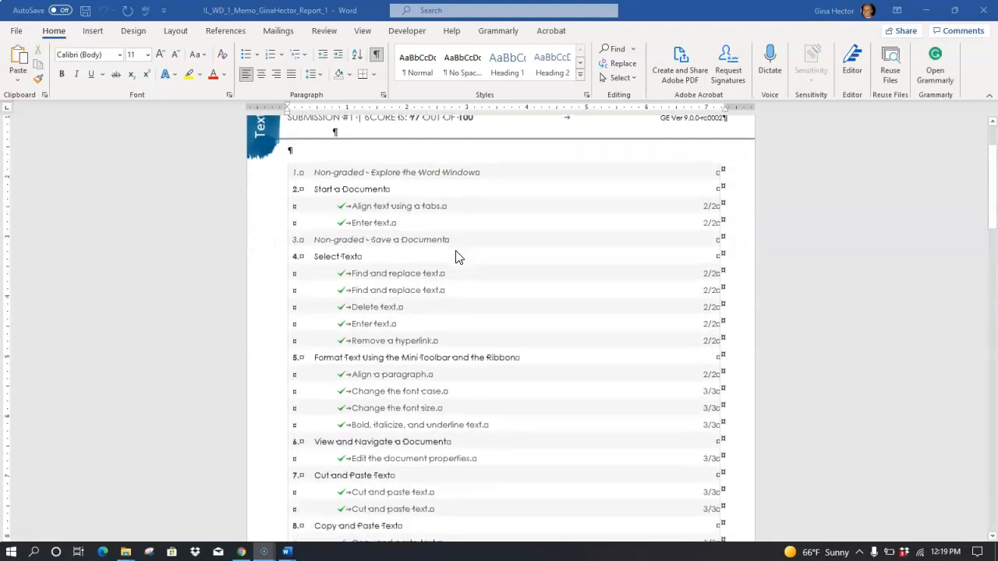
scroll(402, 224, down, 15)
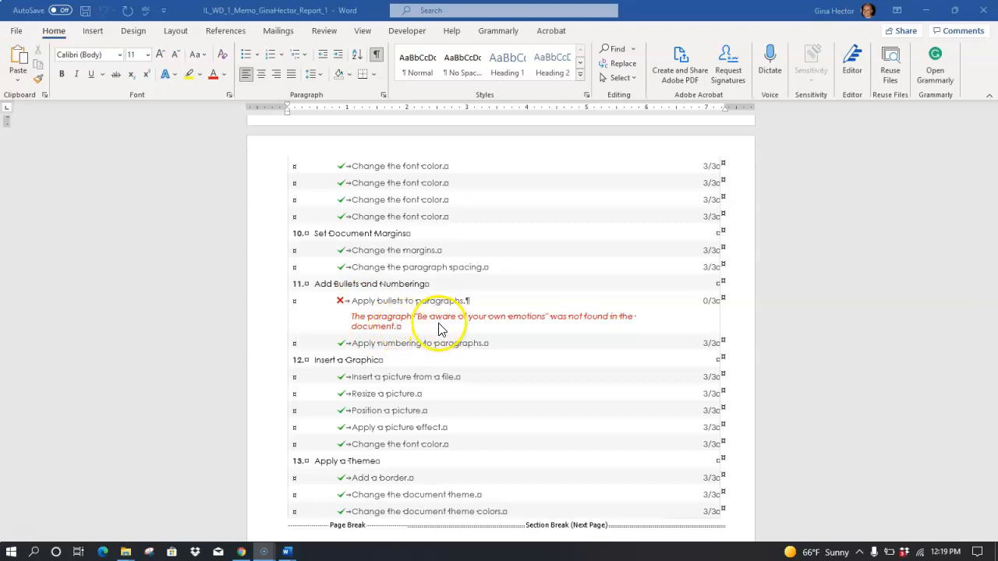
scroll(593, 335, down, 10)
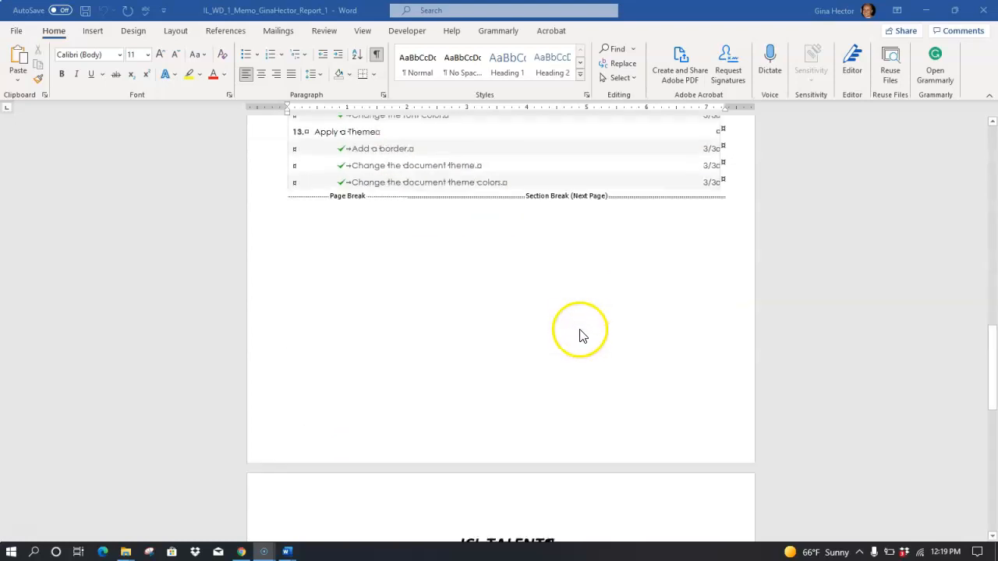
scroll(573, 331, down, 4)
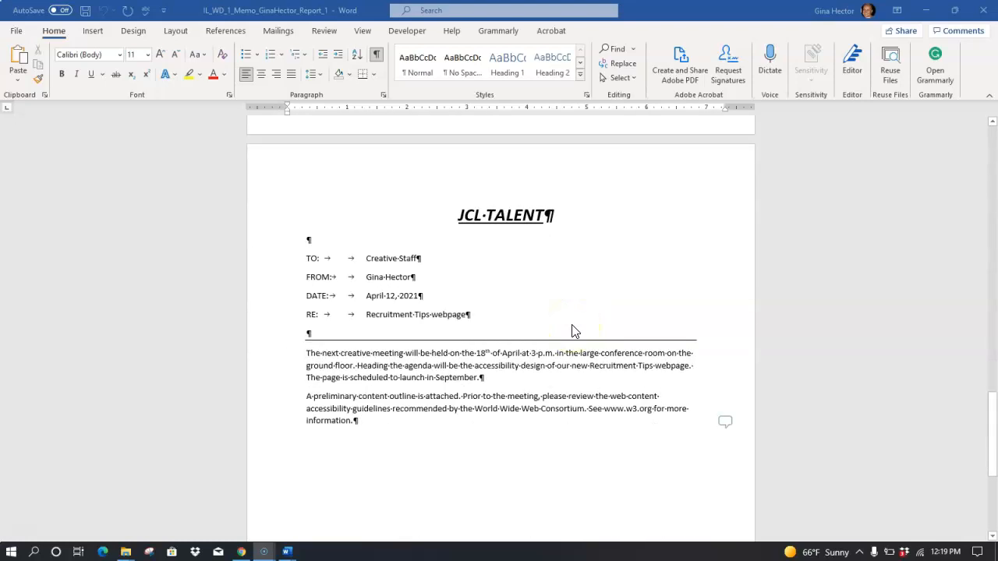
scroll(573, 331, down, 6)
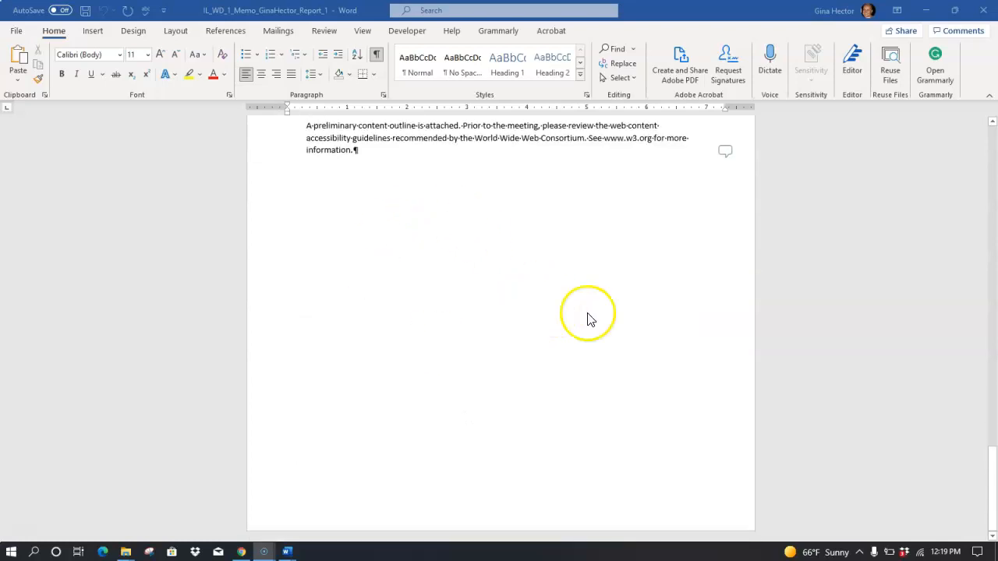
scroll(503, 240, up, 5)
scroll(503, 240, up, 3)
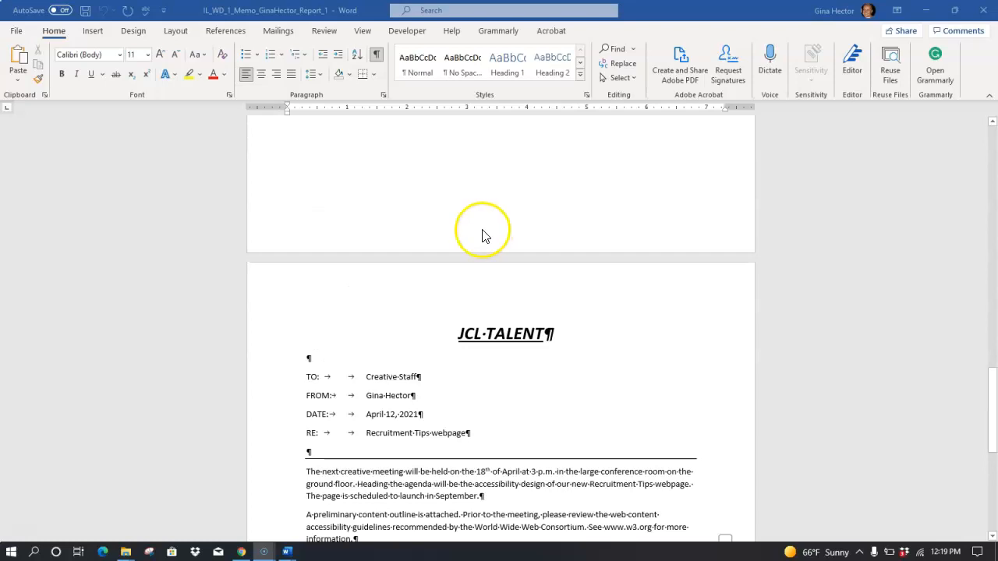
scroll(483, 236, up, 7)
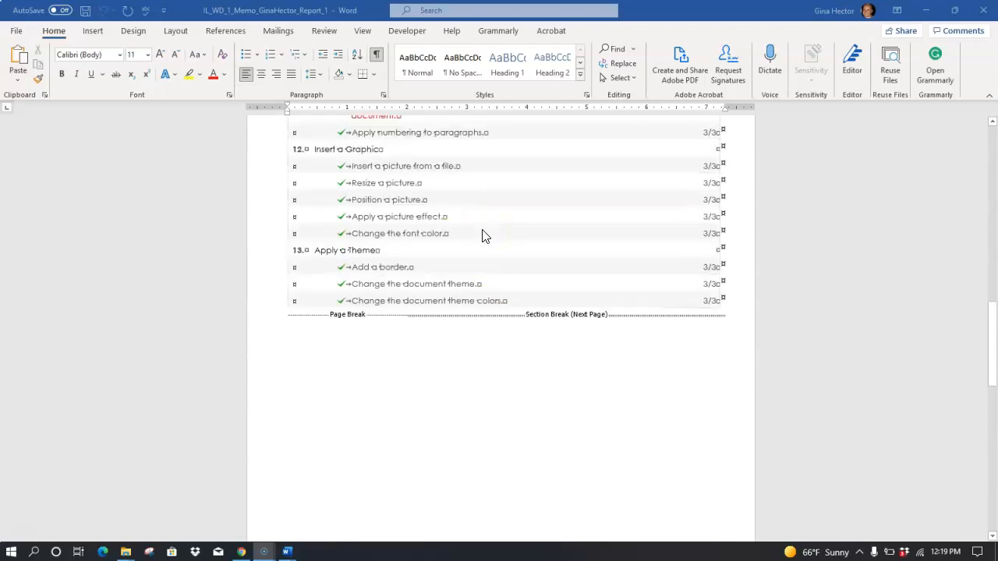
click(396, 268)
scroll(396, 268, up, 5)
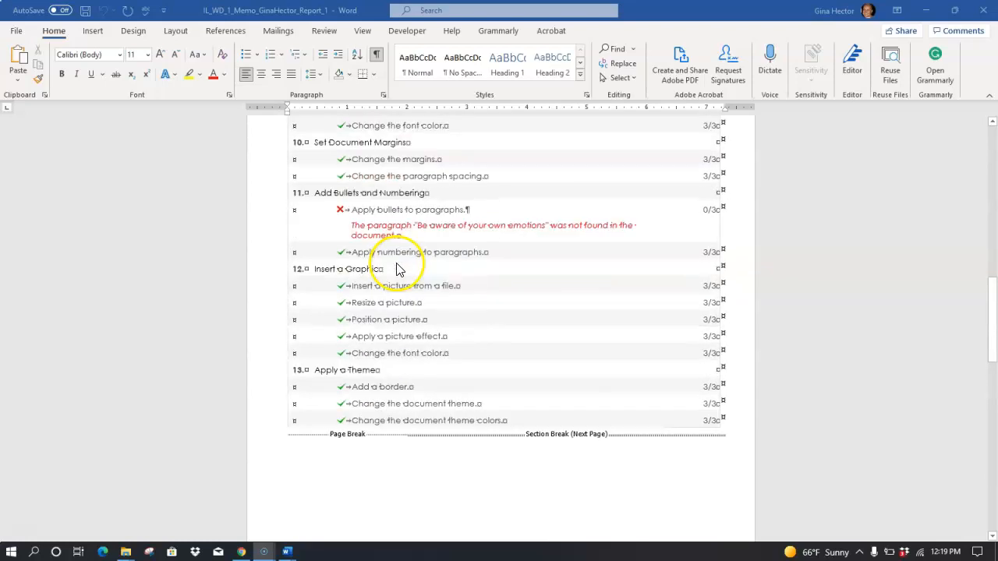
scroll(396, 268, down, 7)
scroll(417, 286, down, 7)
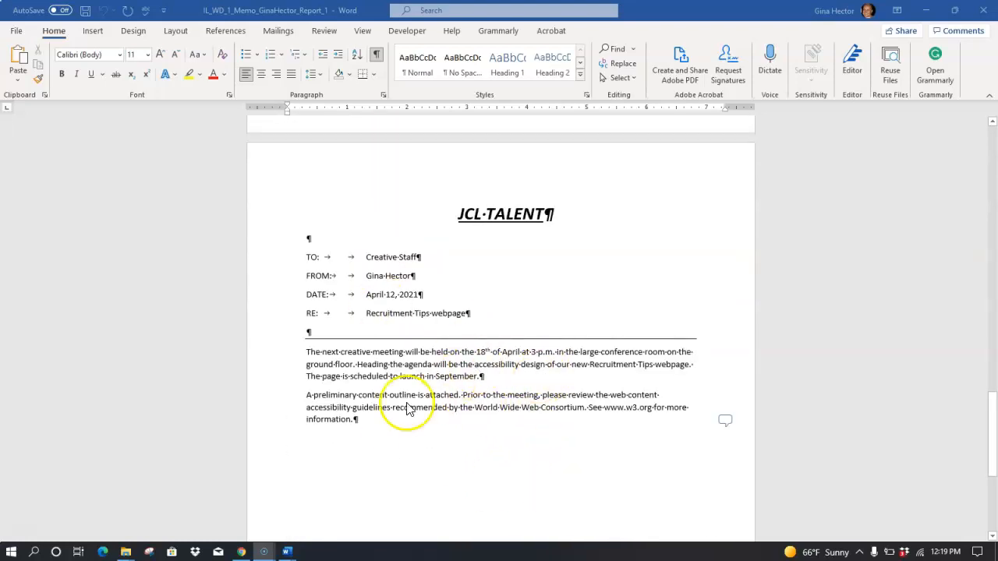
Open the tip sheet's graded report and check its scored steps and the grader's comment on the numbered list
click(287, 553)
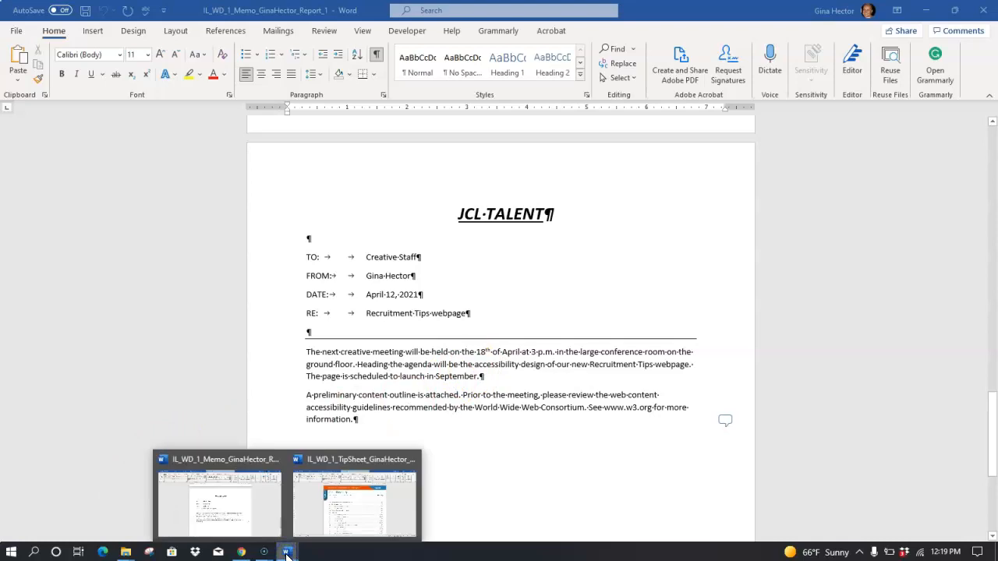
click(346, 475)
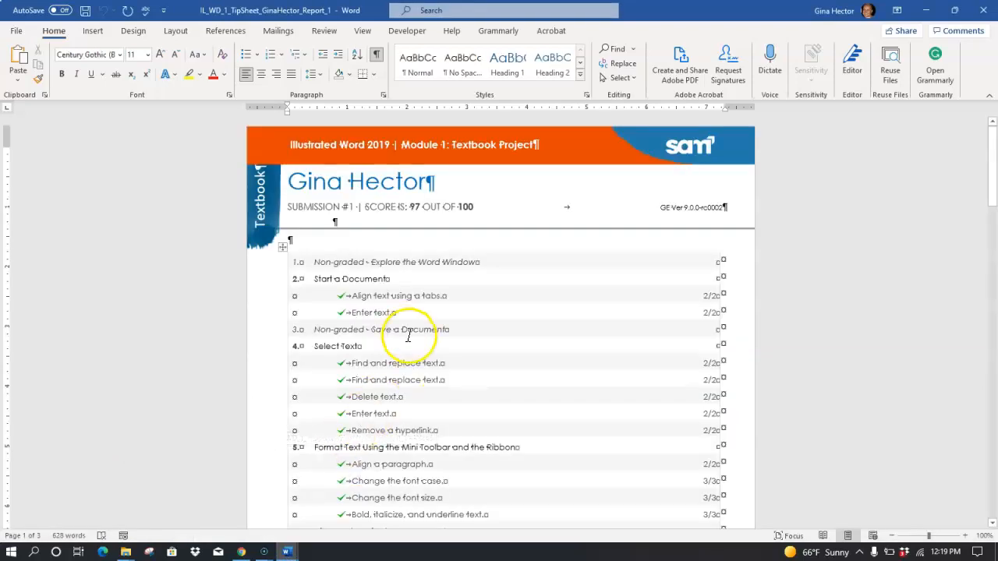
scroll(463, 308, down, 6)
scroll(460, 328, up, 2)
scroll(460, 328, up, 3)
scroll(456, 328, down, 9)
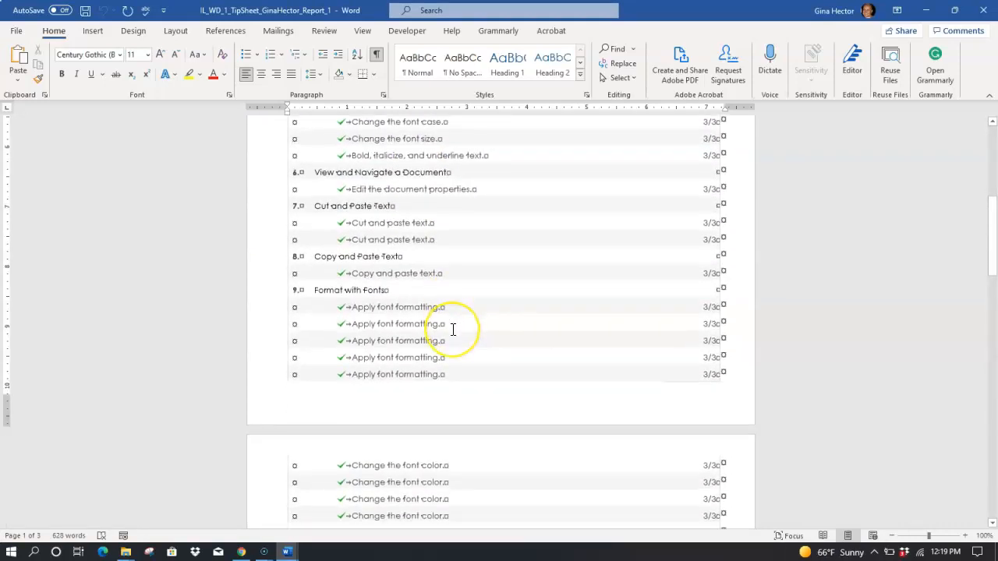
scroll(452, 330, down, 10)
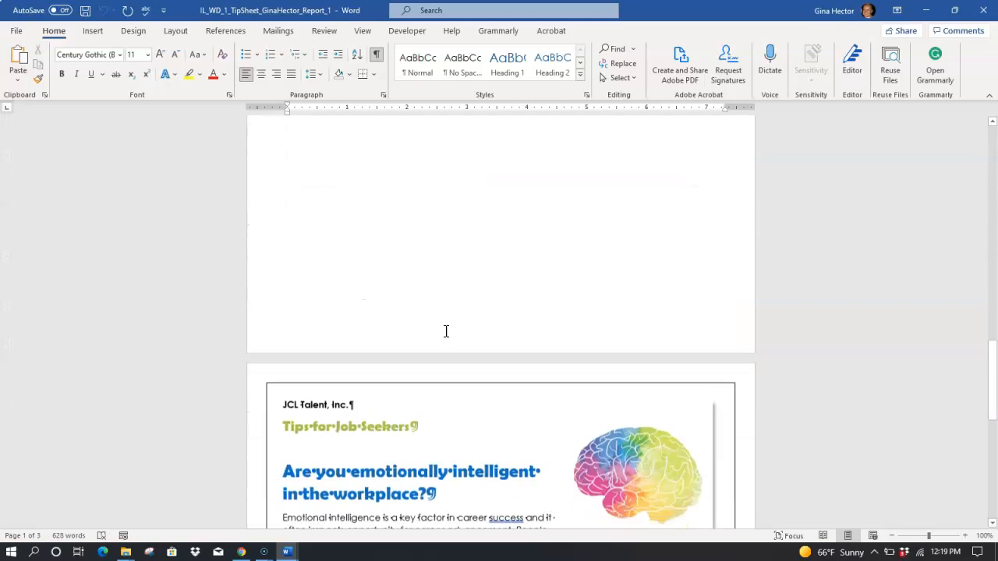
scroll(445, 331, down, 4)
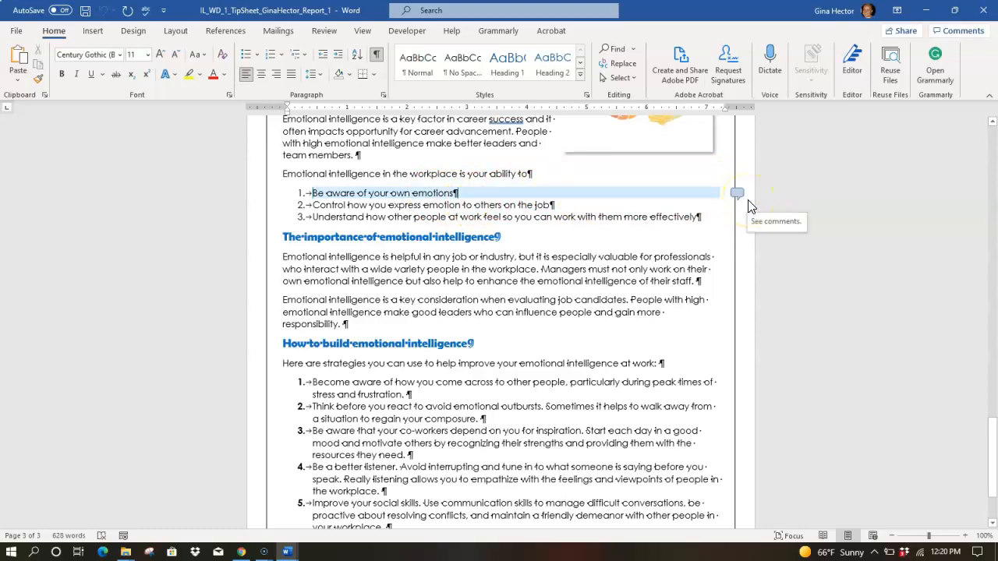
Apply check mark bullets to the three paragraphs from "Be aware of your own emotions" to "Understand how other people at work feel"
triple_click(317, 195)
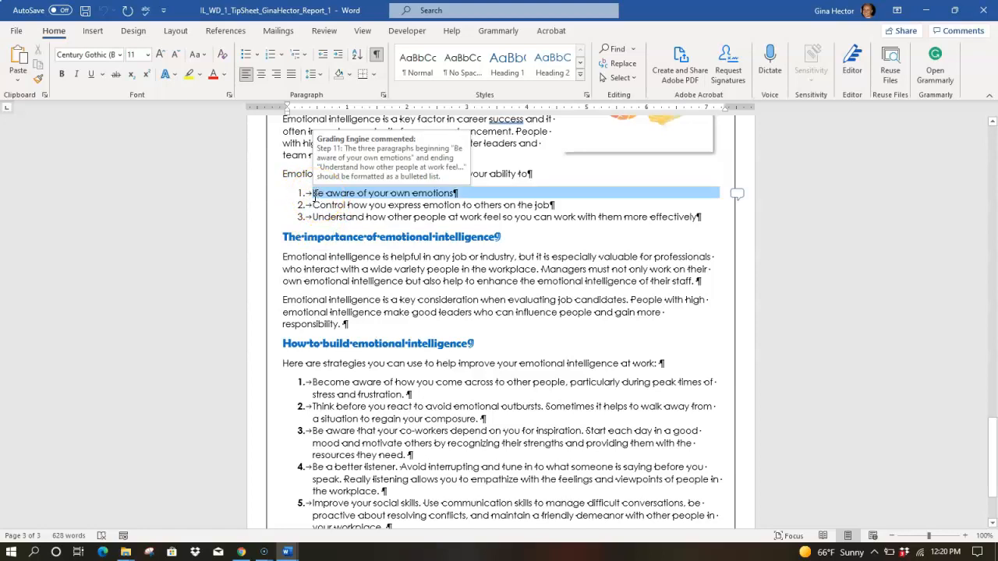
drag(316, 195, 700, 220)
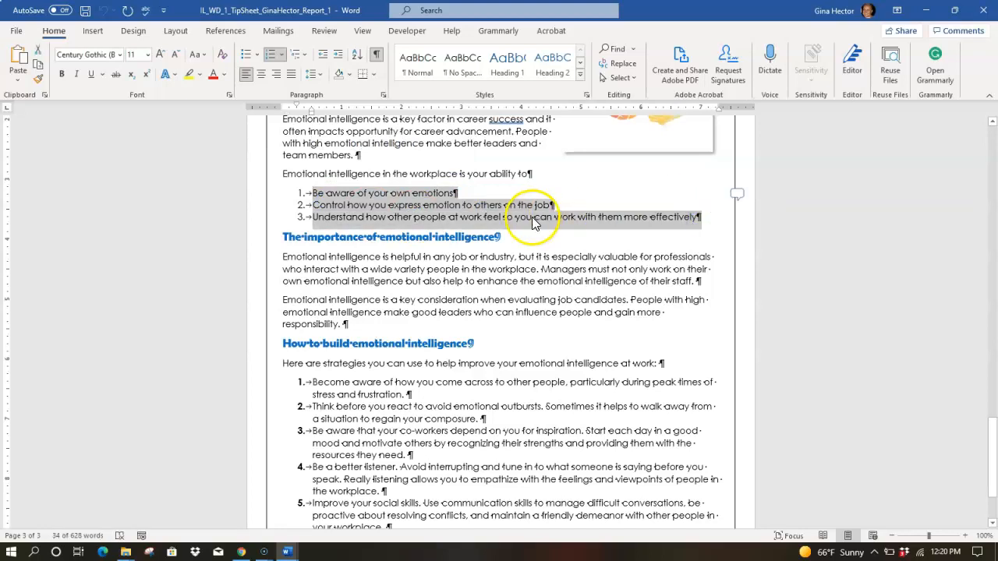
click(258, 54)
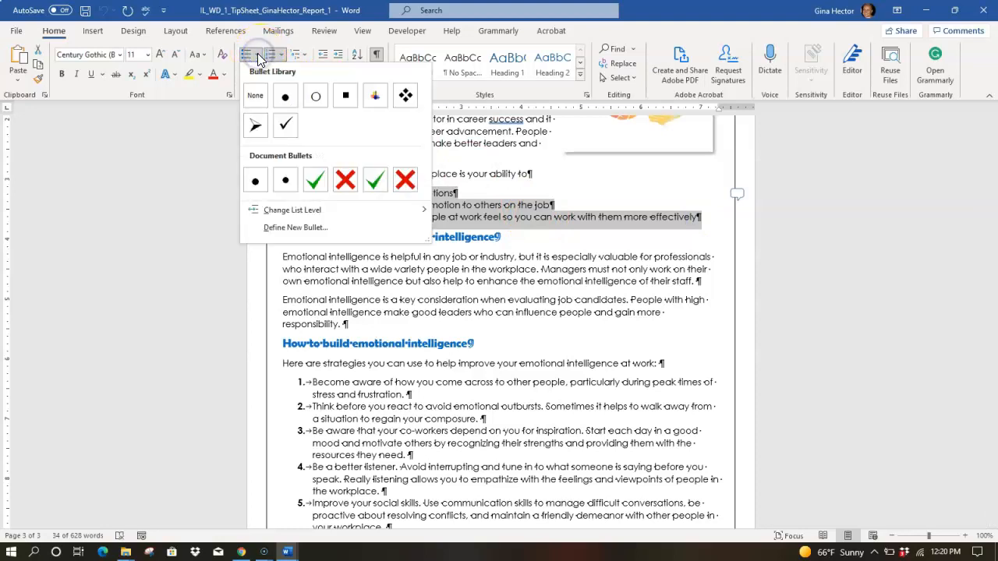
click(286, 125)
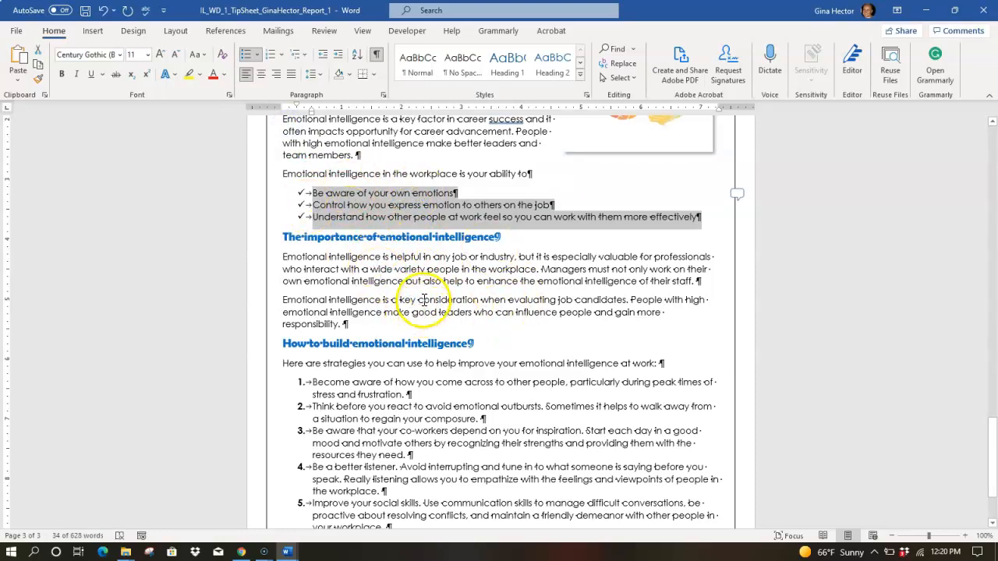
Look back through the tip sheet report from the corrected page to the submission score
scroll(424, 300, up, 4)
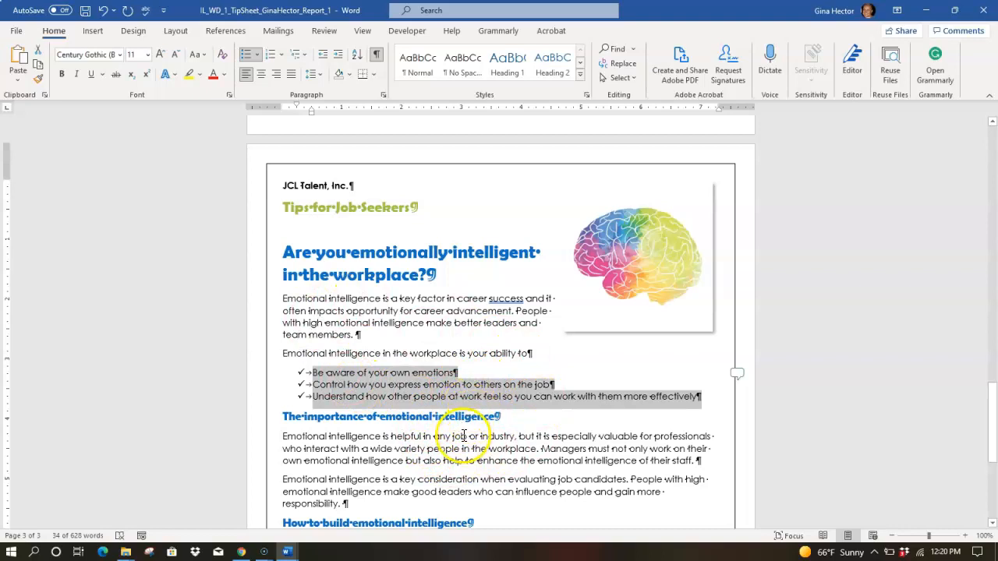
scroll(493, 387, up, 5)
scroll(492, 397, up, 20)
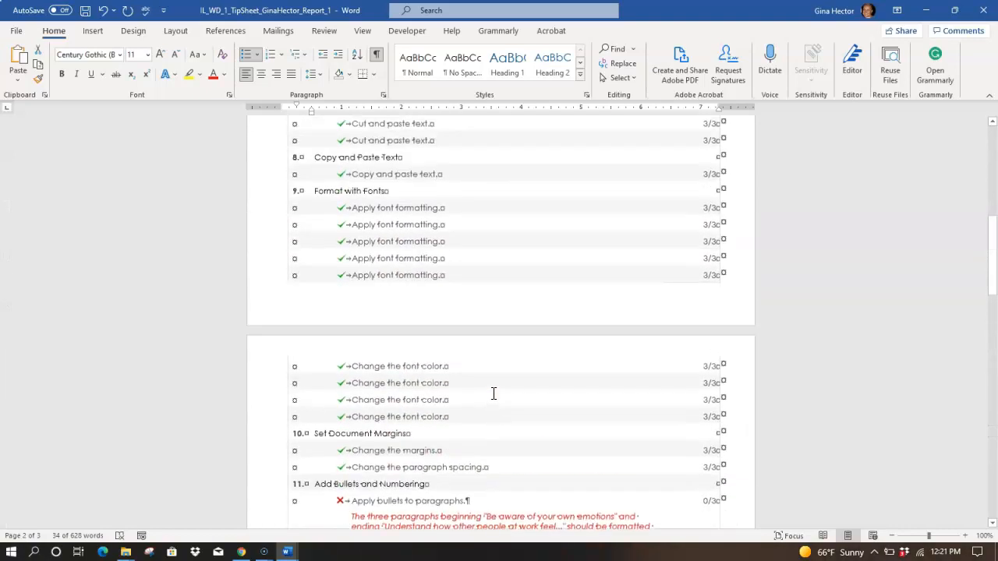
scroll(493, 394, up, 12)
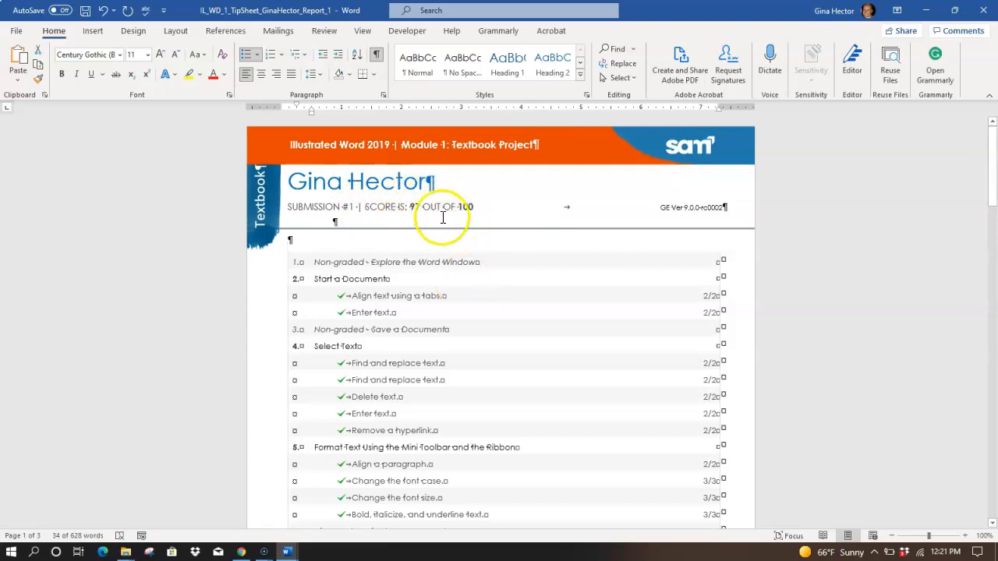
click(264, 552)
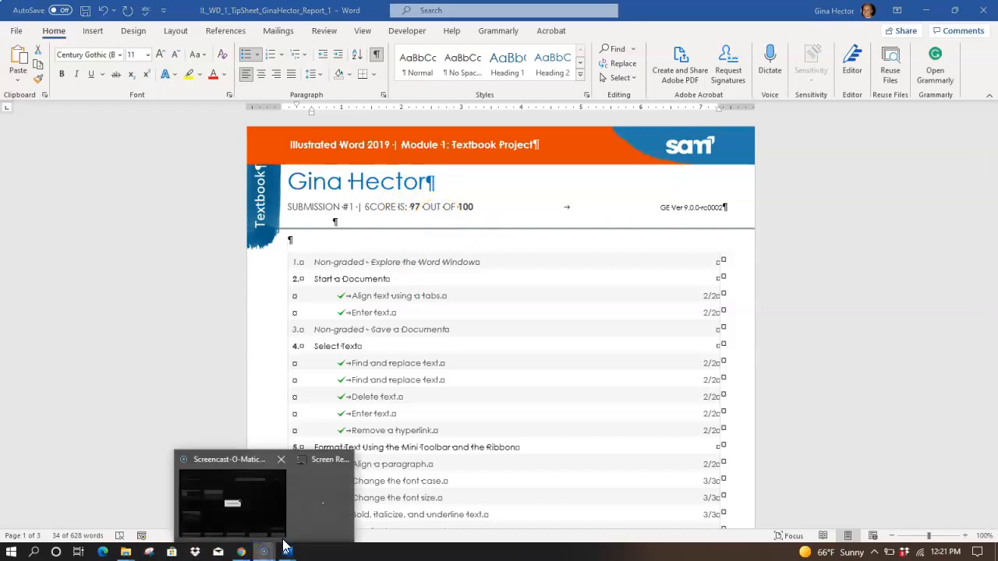
click(305, 485)
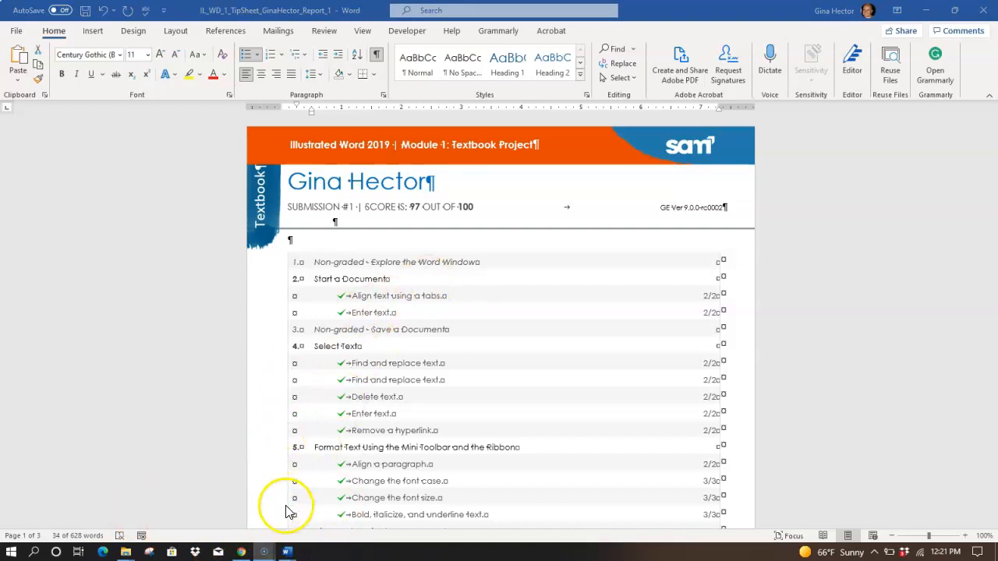
mouse_move(271, 555)
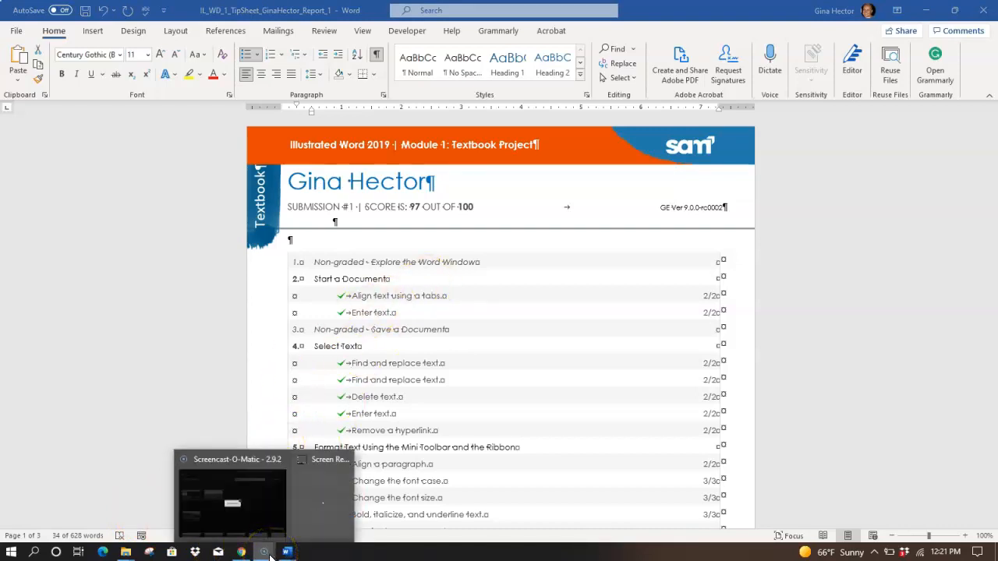
click(254, 463)
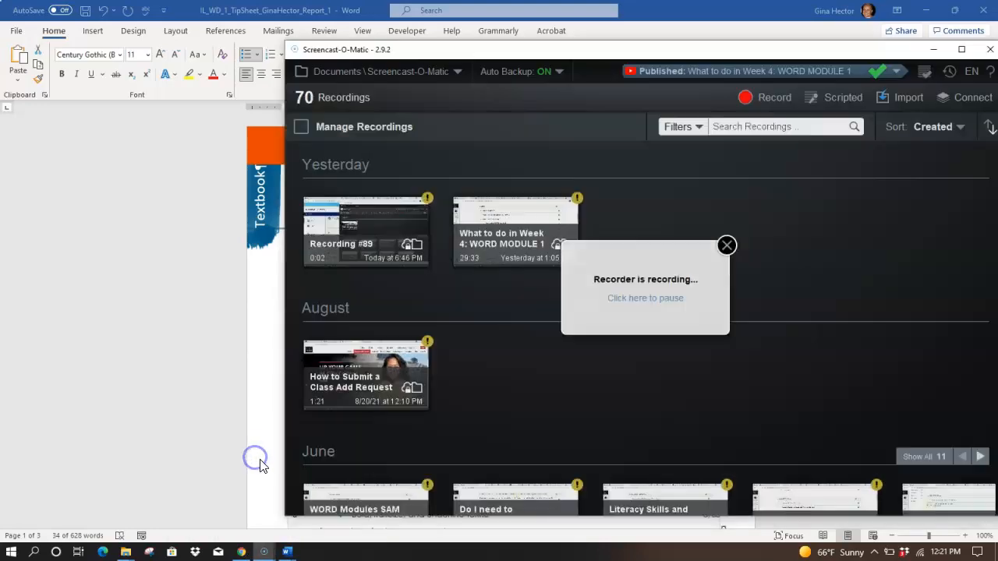